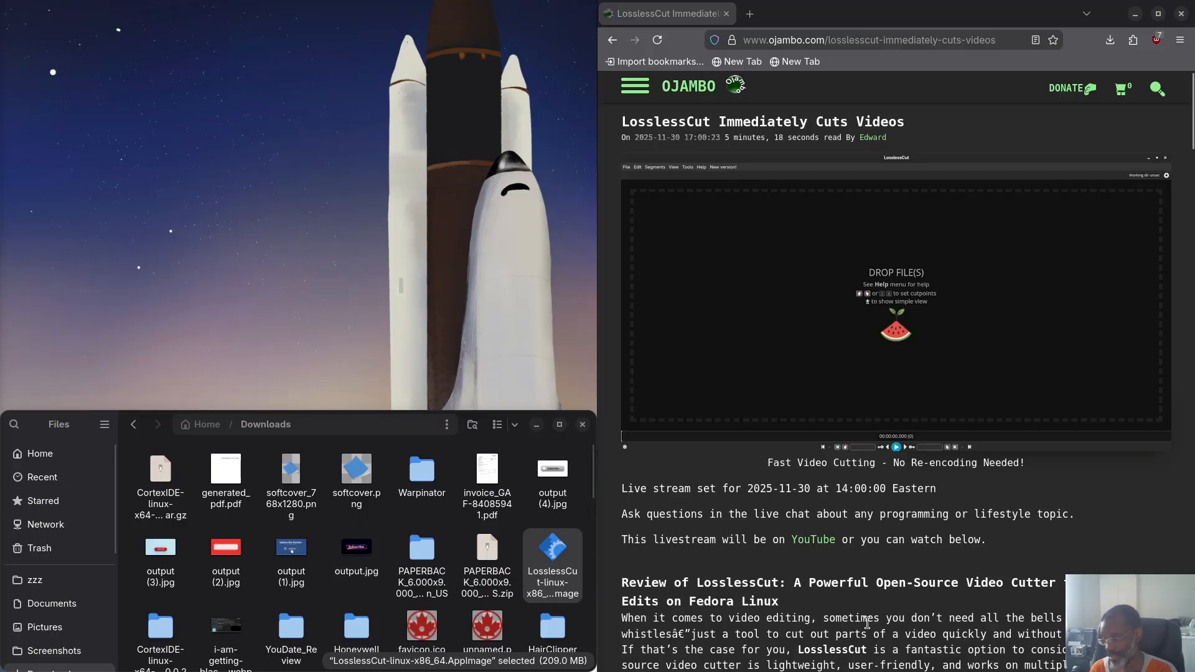
# Read the LosslessCut review article from its introduction through the Flathub and AppImage installation instructions
pyautogui.scroll(-3, 864, 622)
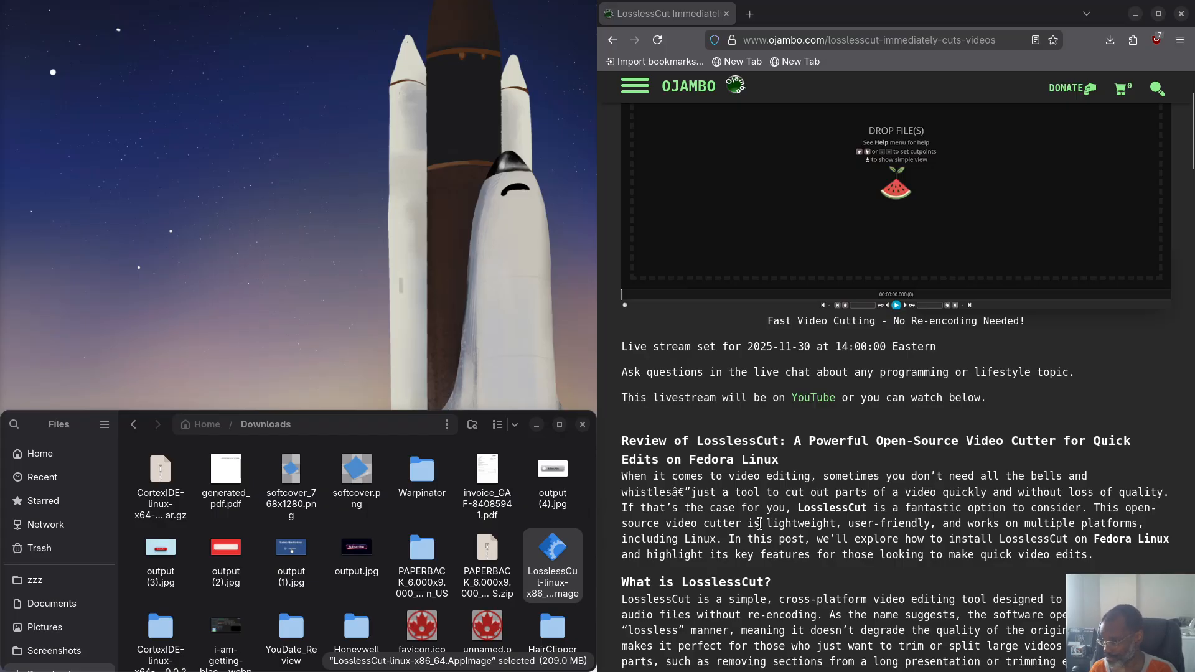
pyautogui.scroll(-2, 759, 523)
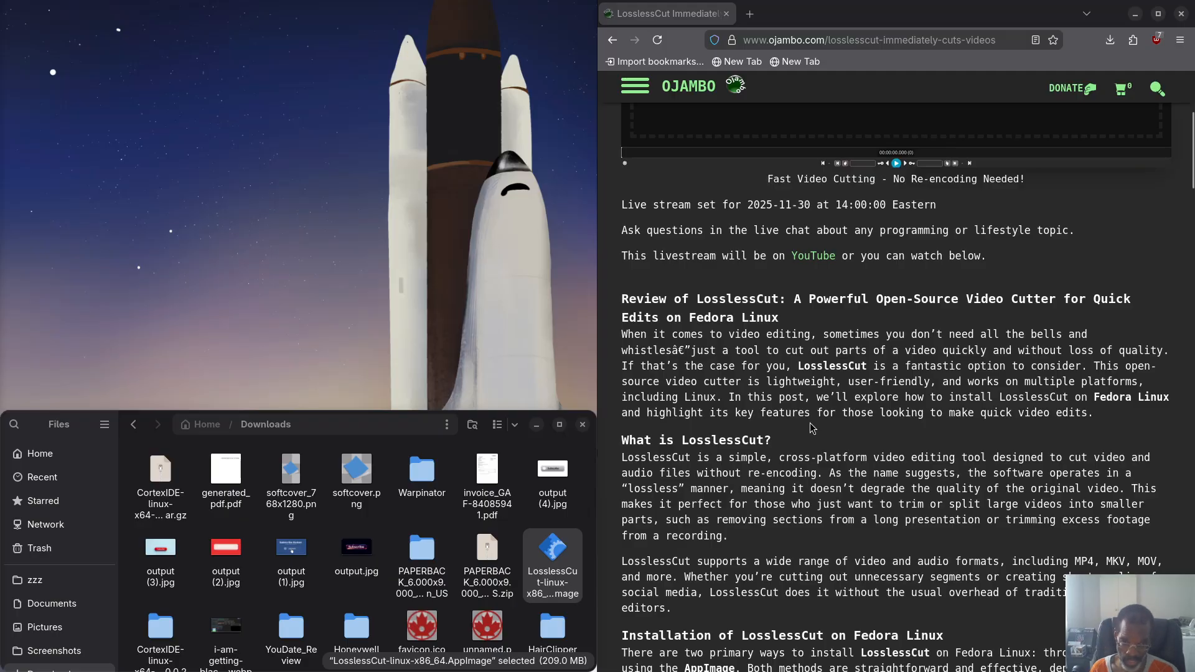
pyautogui.scroll(-2, 834, 438)
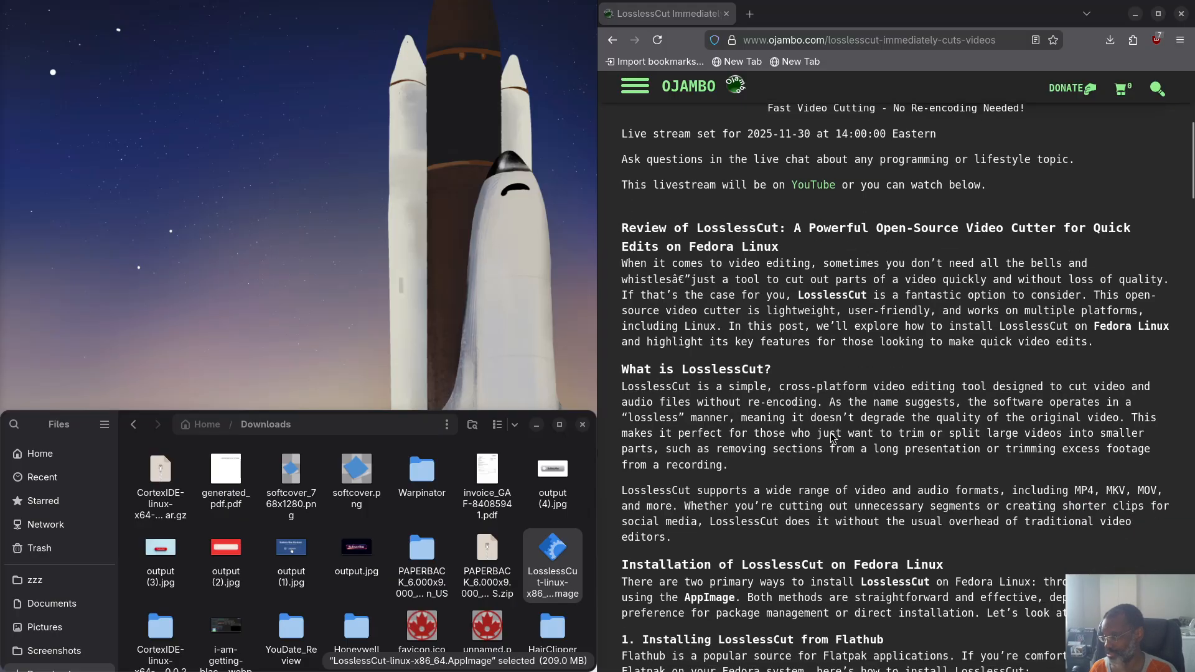
pyautogui.scroll(-3, 765, 420)
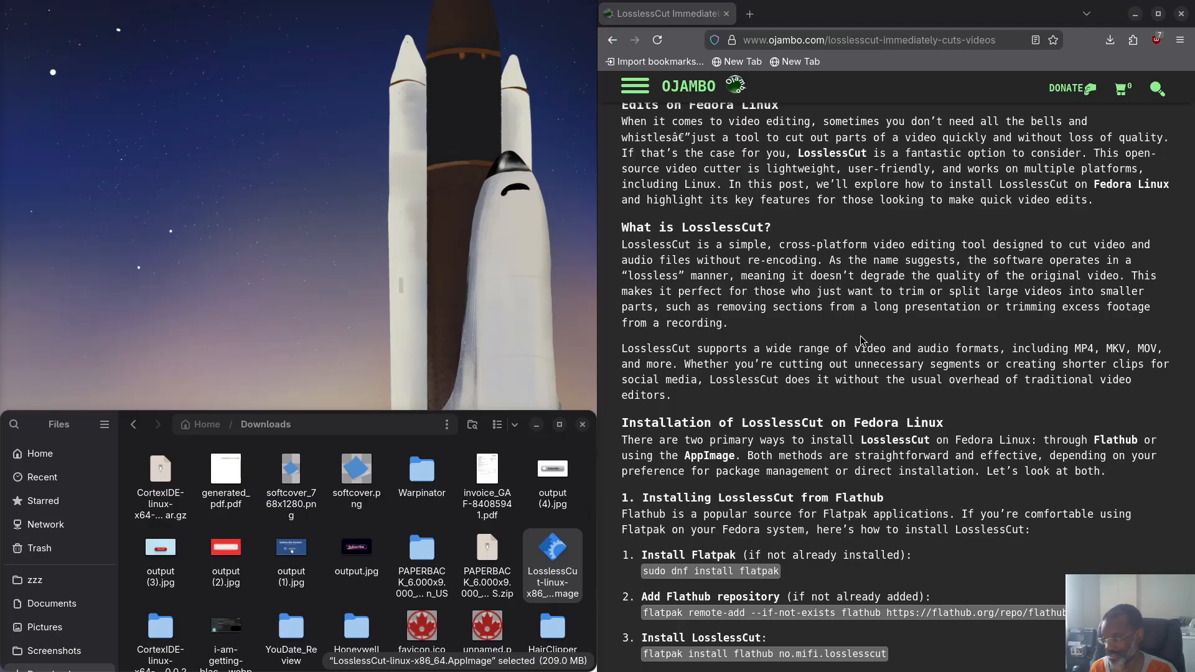
pyautogui.scroll(-3, 832, 380)
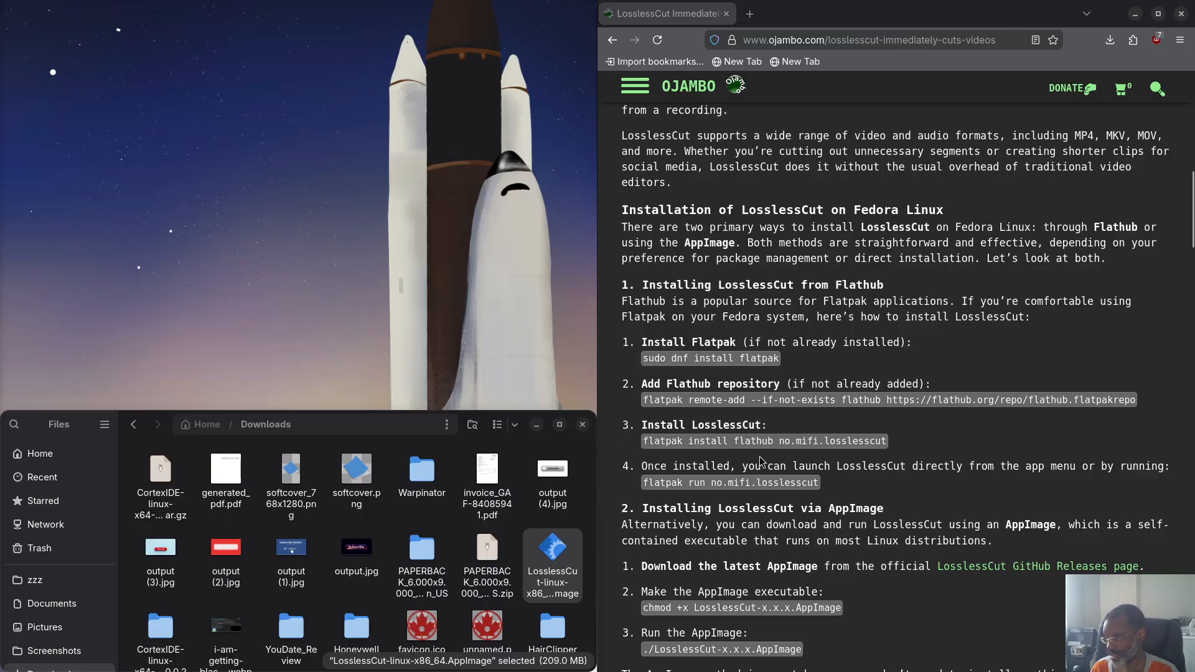
pyautogui.scroll(-3, 763, 463)
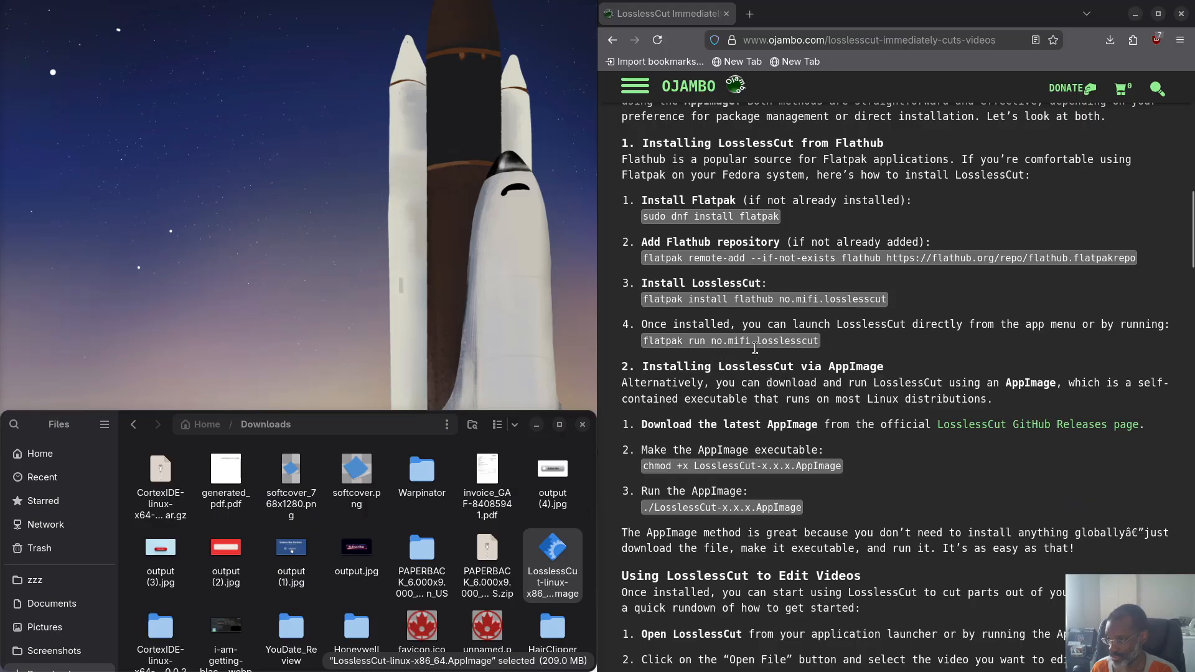
# Open the article's LosslessCut GitHub Releases page link in a new background tab
pyautogui.scroll(2, 750, 352)
pyautogui.scroll(-3, 790, 420)
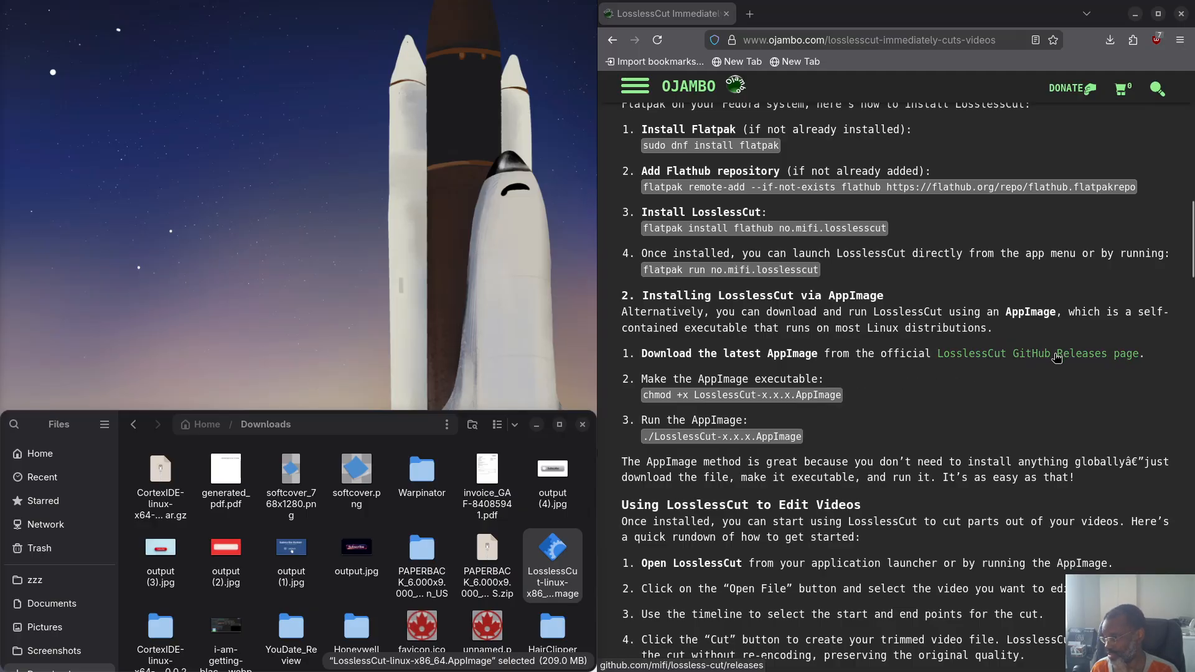
pyautogui.scroll(2, 1056, 357)
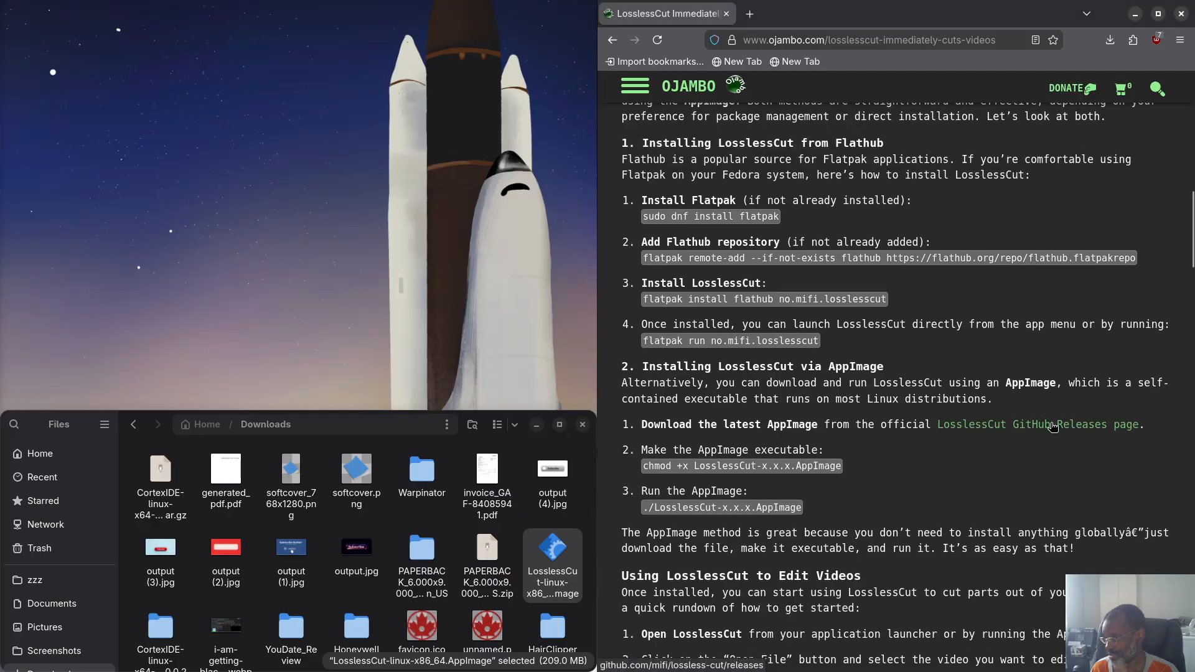
pyautogui.middleClick(1031, 427)
# Read the article's sections on using and choosing LosslessCut, and examine its screenshots down to the live YouTube screencast
pyautogui.scroll(-8, 1031, 427)
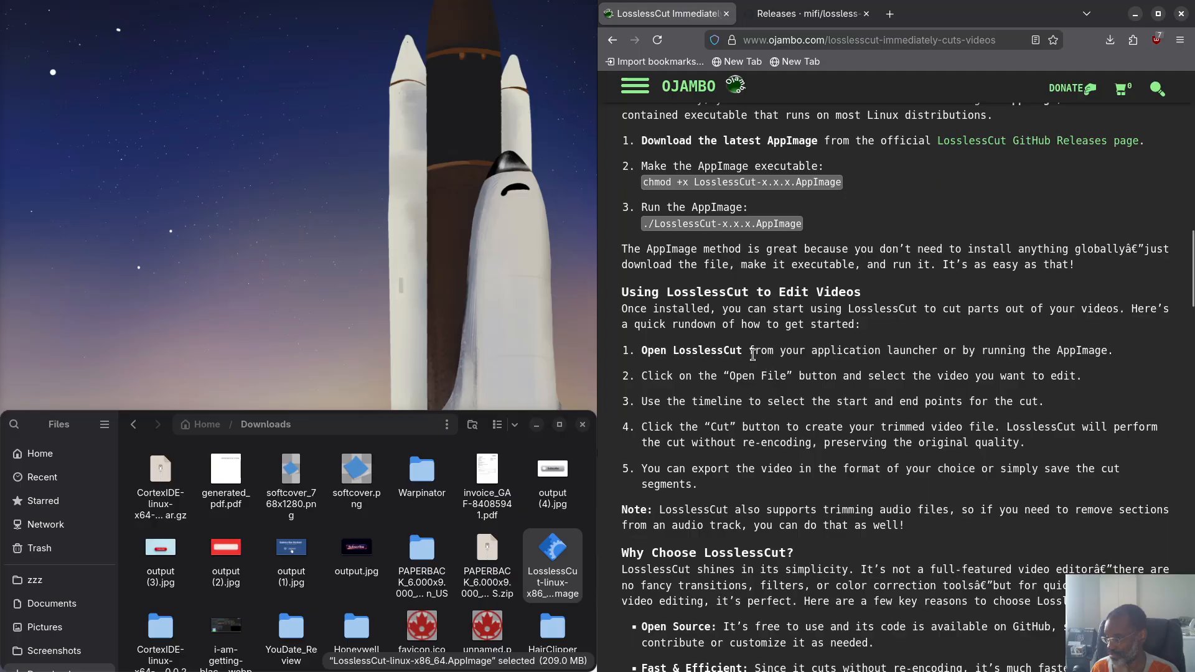
pyautogui.scroll(-2, 758, 514)
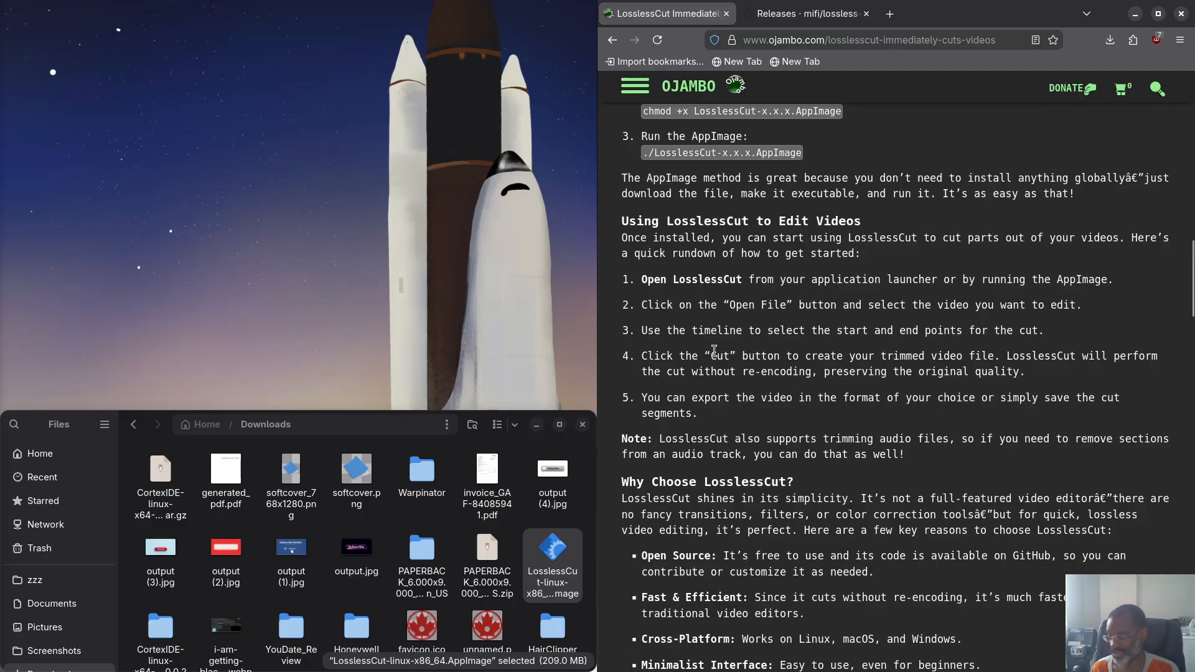
pyautogui.scroll(-2, 716, 355)
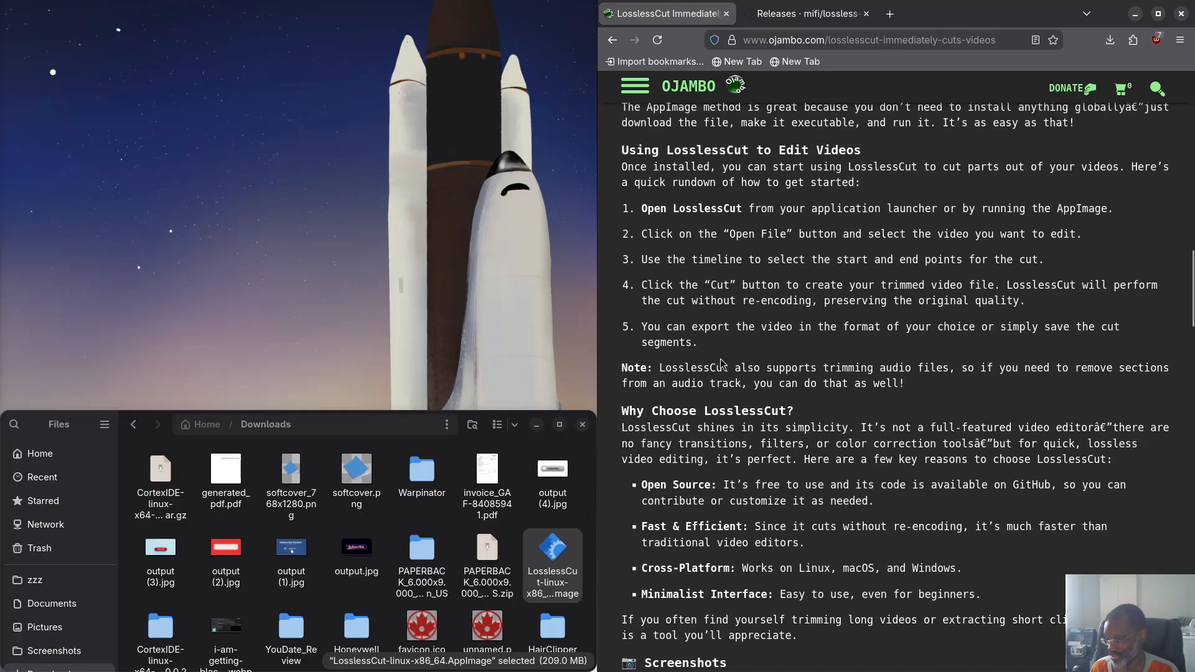
pyautogui.scroll(-6, 722, 363)
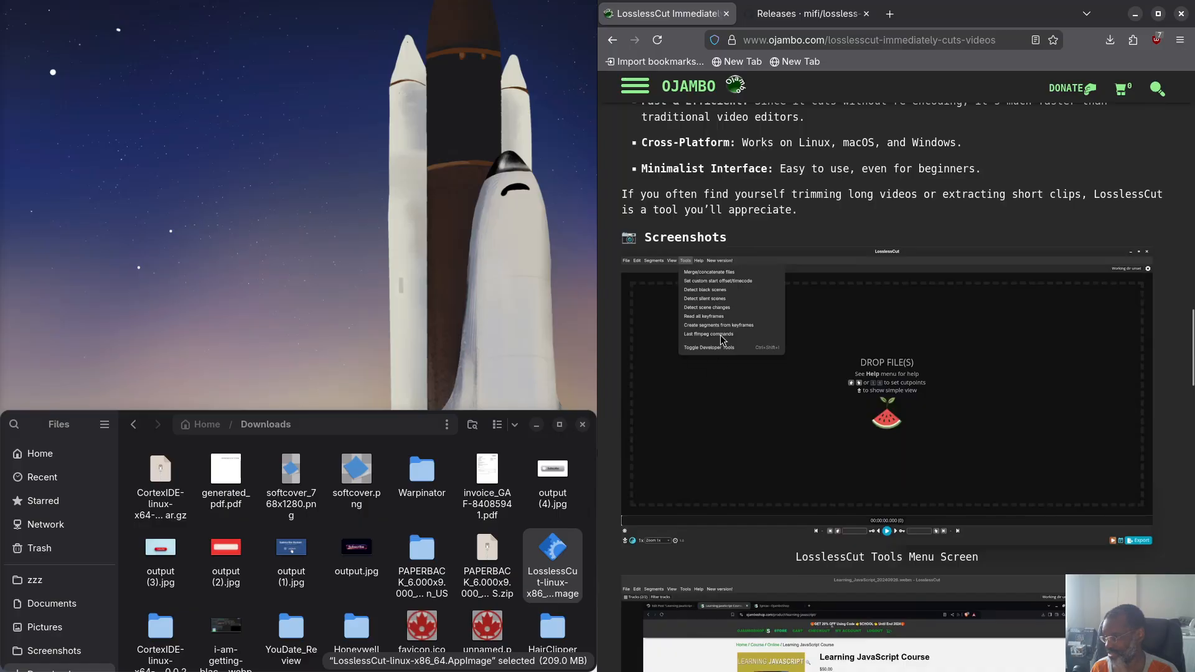
pyautogui.scroll(-3, 721, 340)
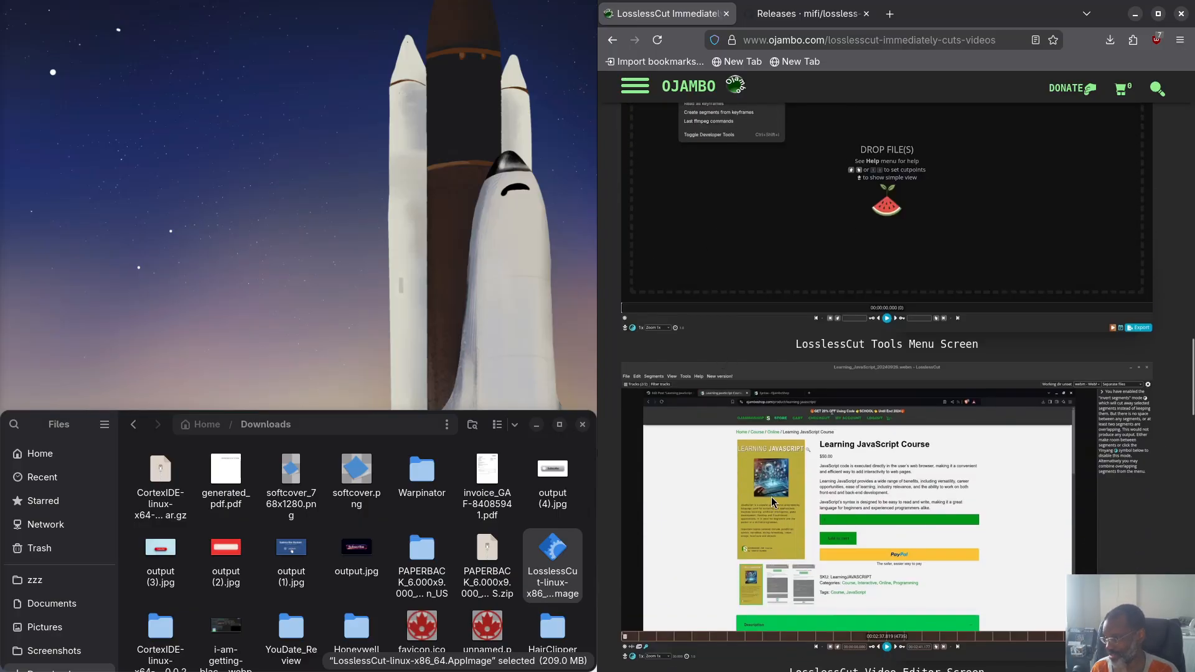
pyautogui.scroll(-1, 772, 491)
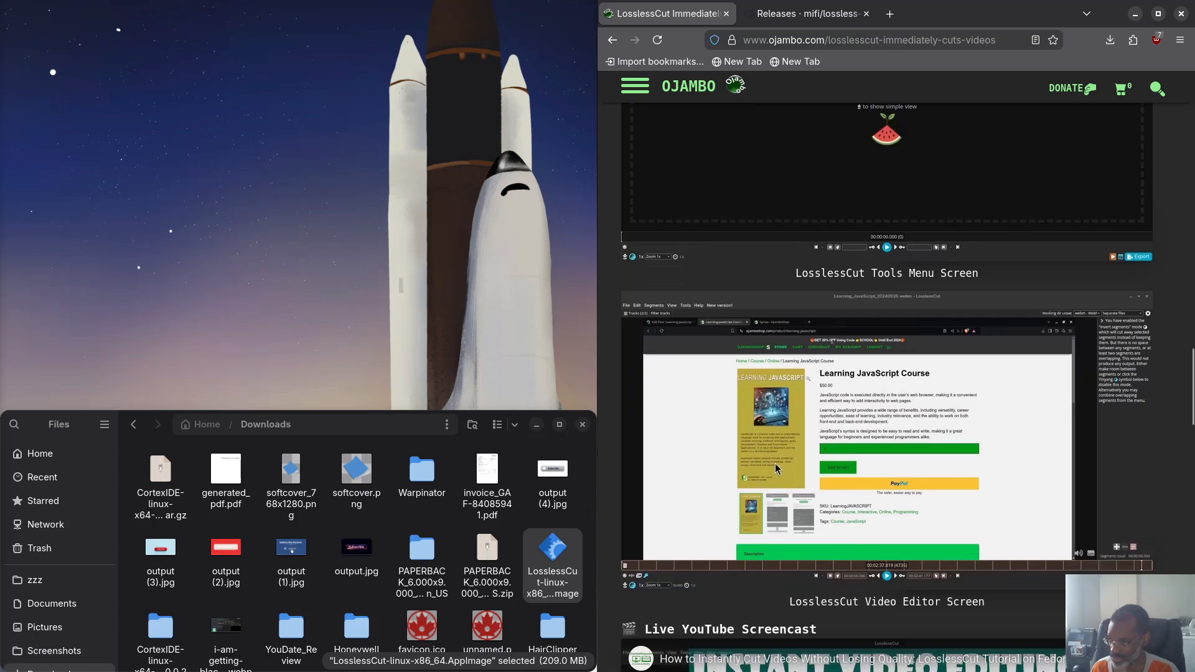
pyautogui.scroll(-2, 775, 468)
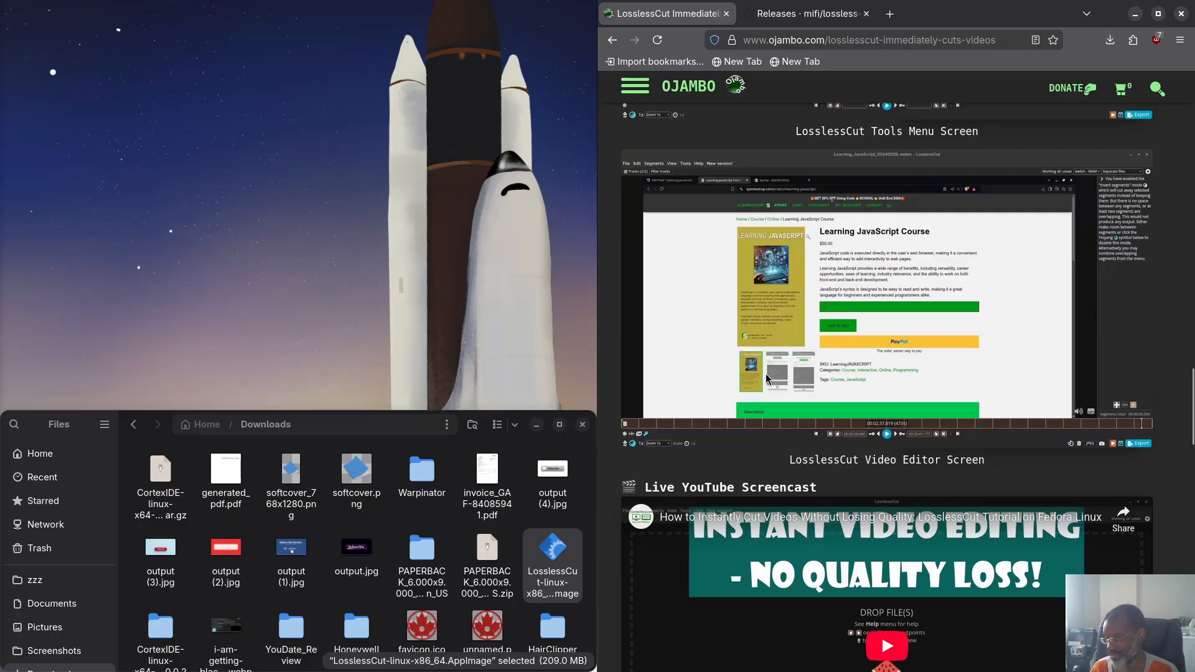
pyautogui.scroll(-2, 762, 382)
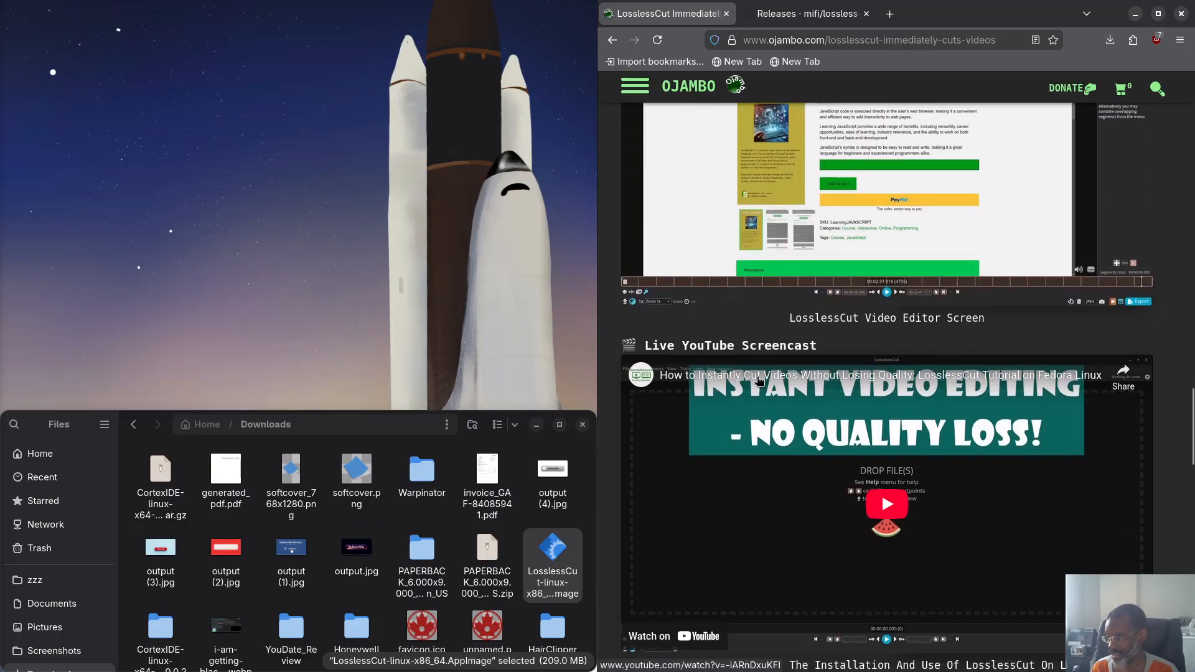
pyautogui.scroll(-4, 762, 382)
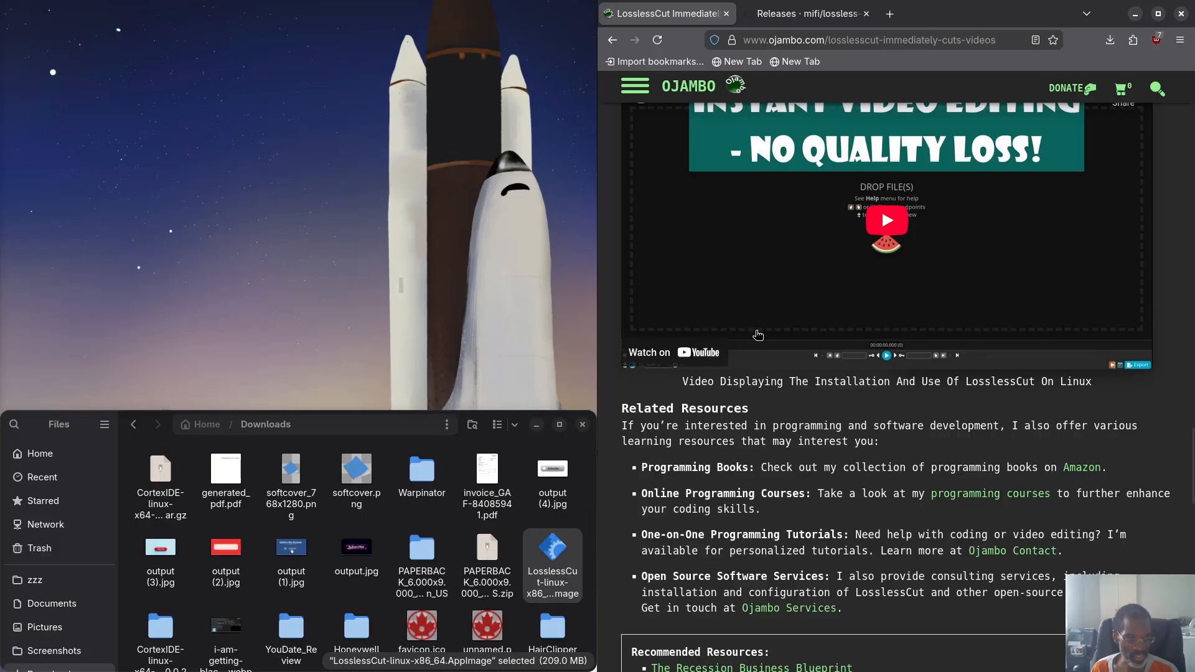
# Play the embedded LosslessCut YouTube screencast briefly and pause it
pyautogui.scroll(1, 758, 335)
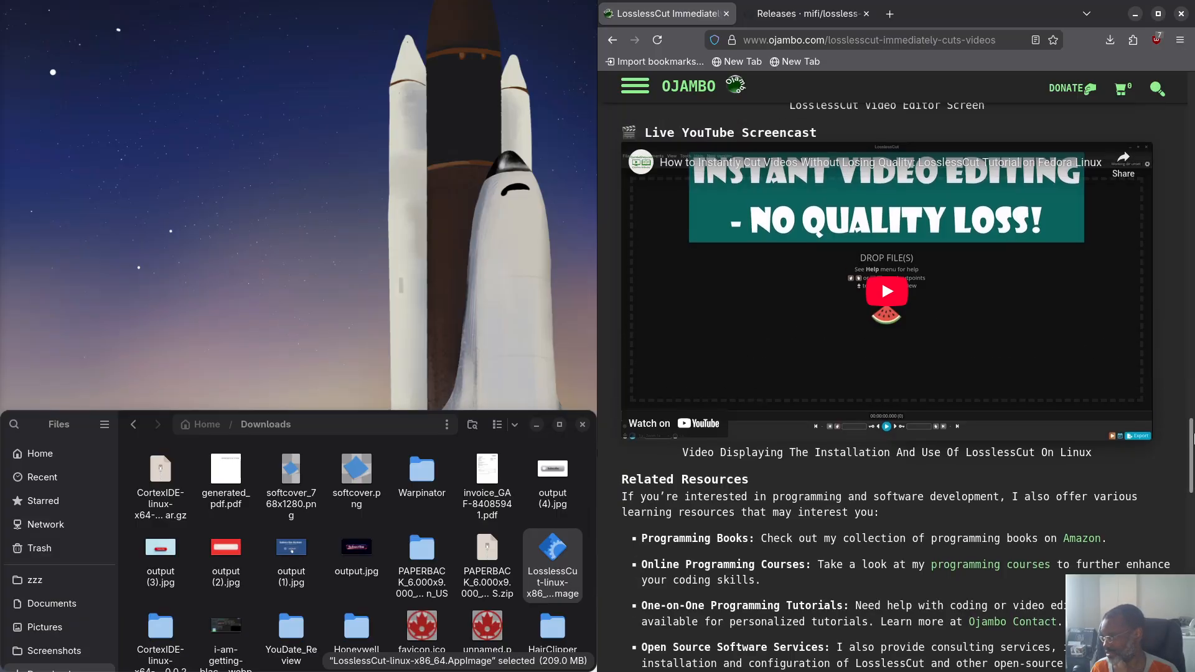
pyautogui.scroll(-1, 1064, 338)
pyautogui.scroll(-5, 881, 249)
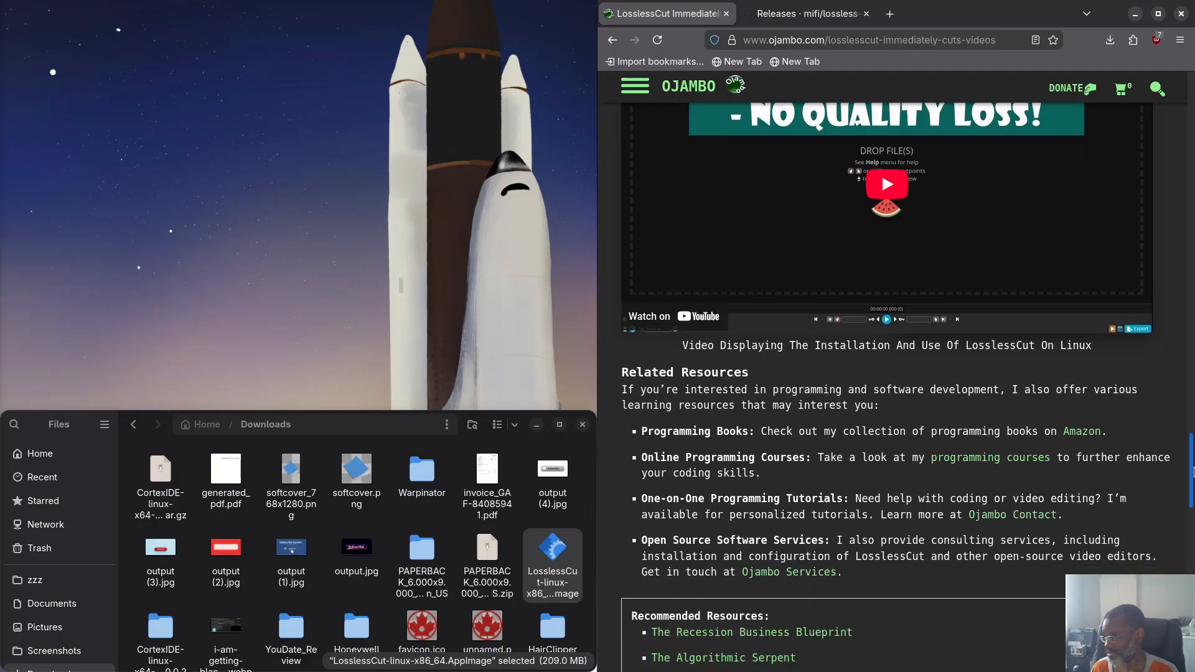
pyautogui.scroll(5, 1138, 450)
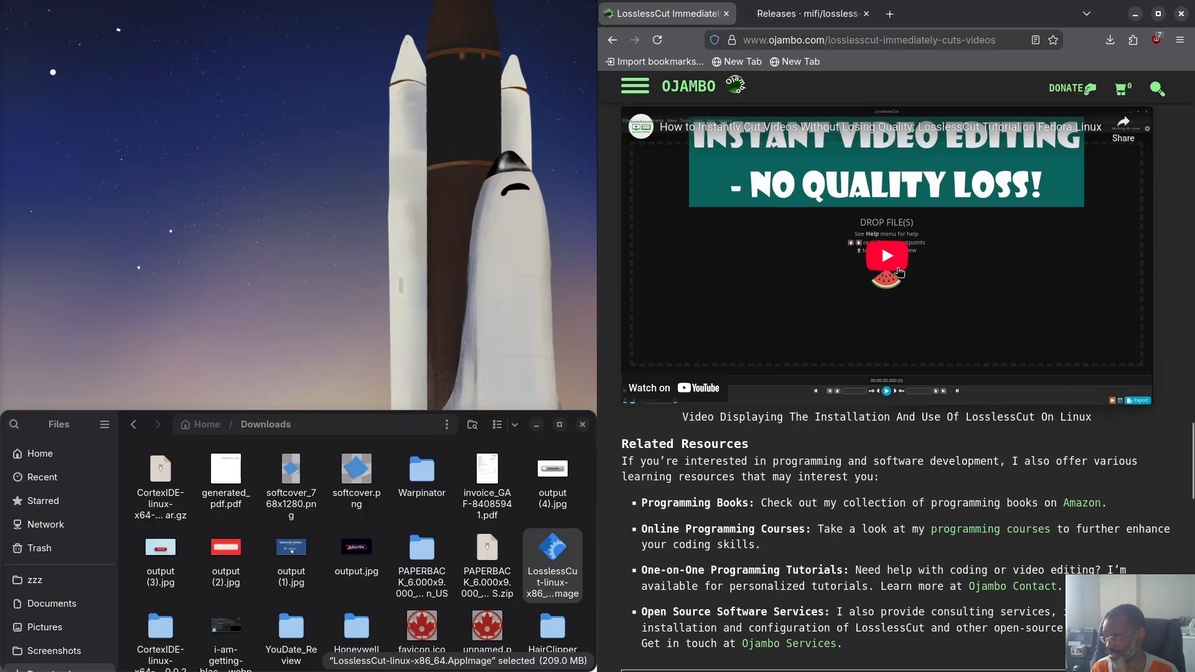
pyautogui.click(887, 256)
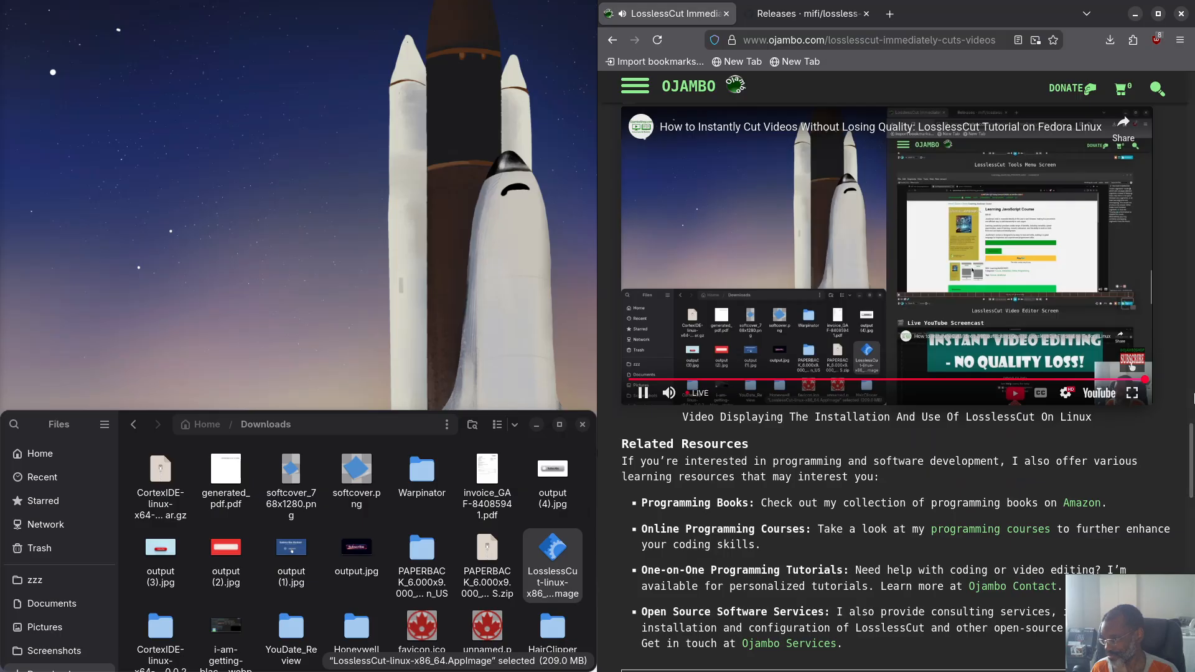
pyautogui.click(638, 393)
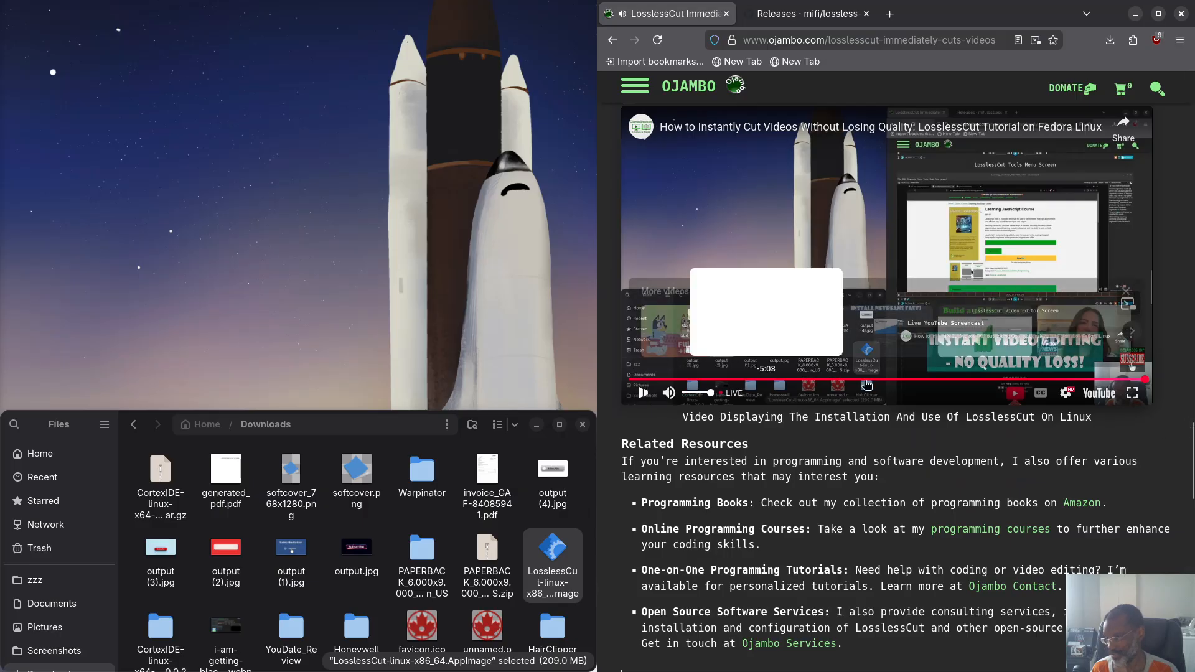
# Look over the article's related resources, and open the lossless-cut repository's main page from the GitHub releases tab
pyautogui.scroll(-4, 638, 393)
pyautogui.scroll(-2, 991, 276)
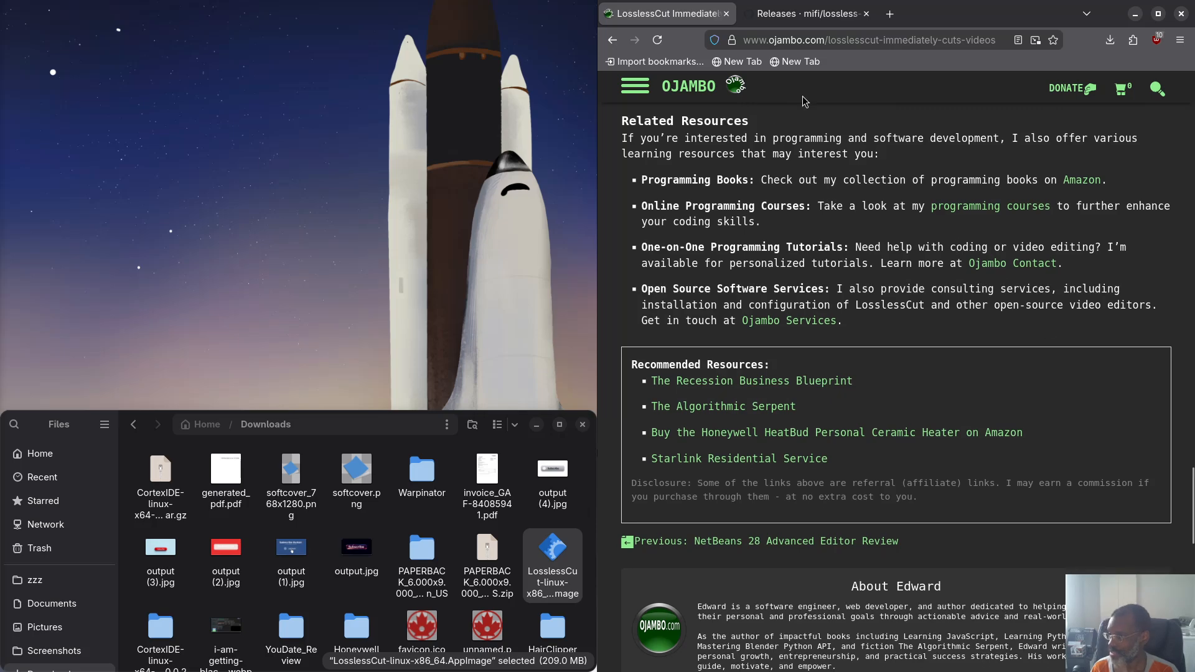
pyautogui.click(811, 17)
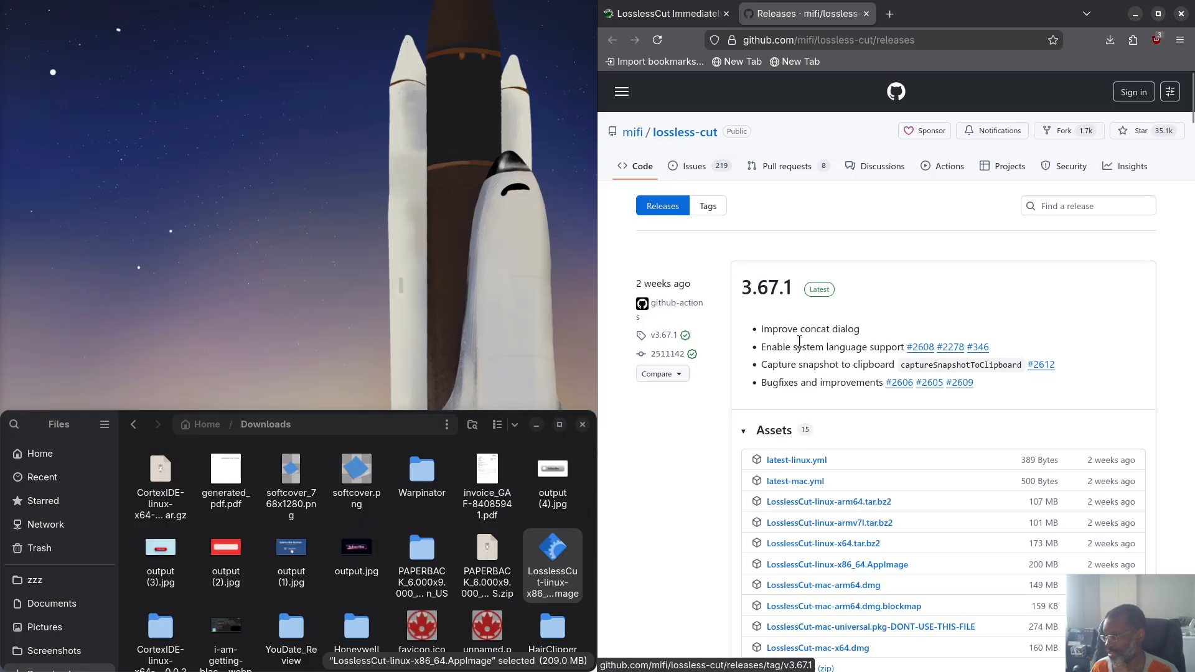
pyautogui.click(772, 300)
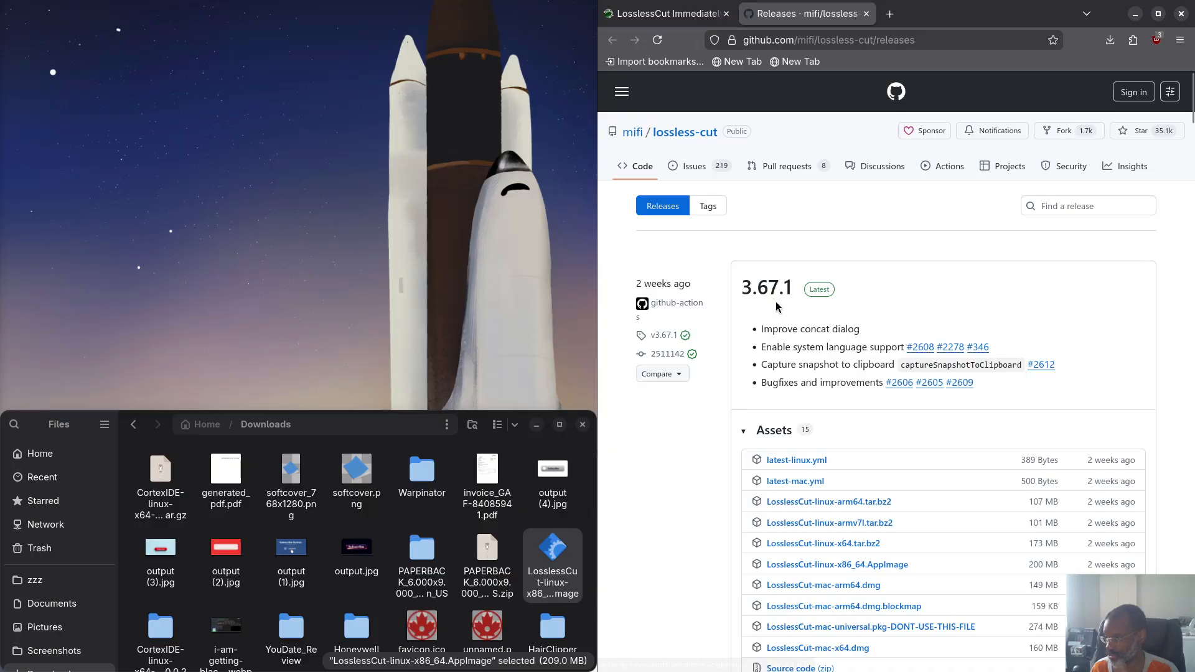
pyautogui.click(680, 134)
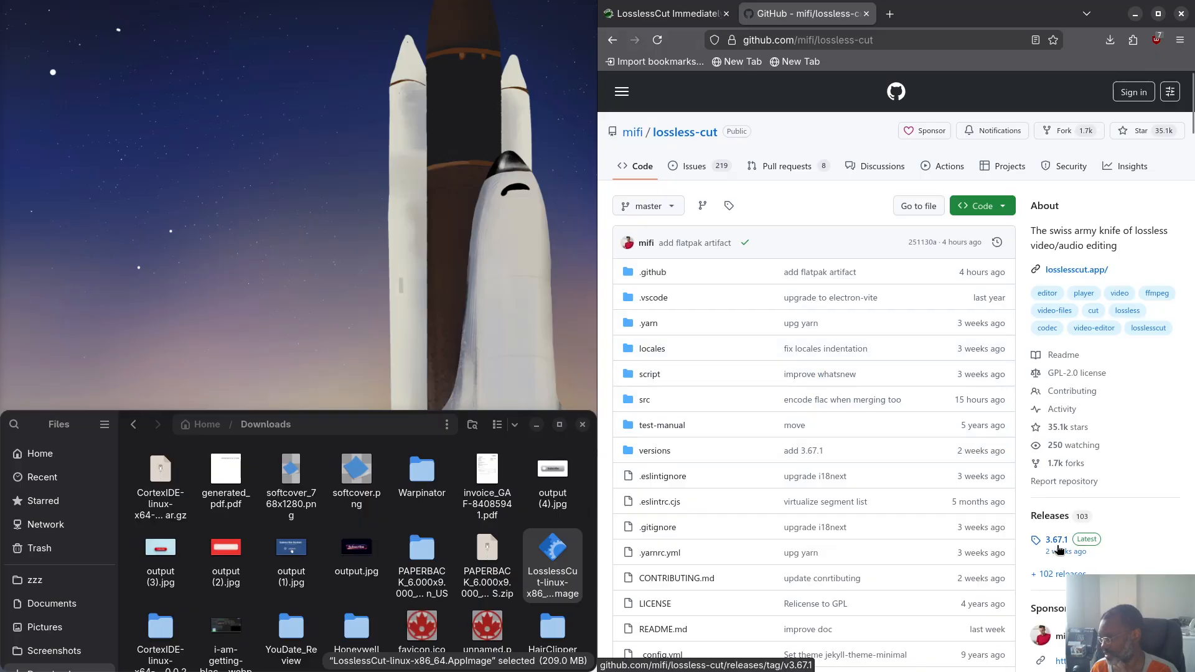
# Read the repository's README from the project introduction and table of contents to the start of the Features list
pyautogui.scroll(-10, 966, 491)
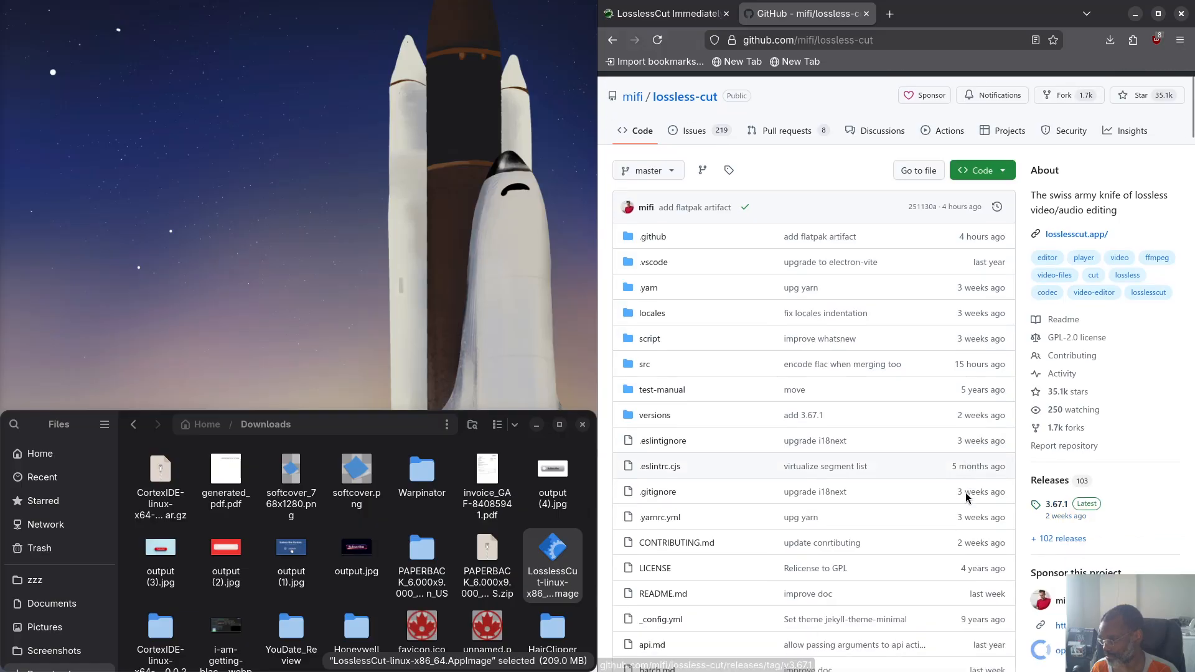
pyautogui.scroll(-10, 965, 498)
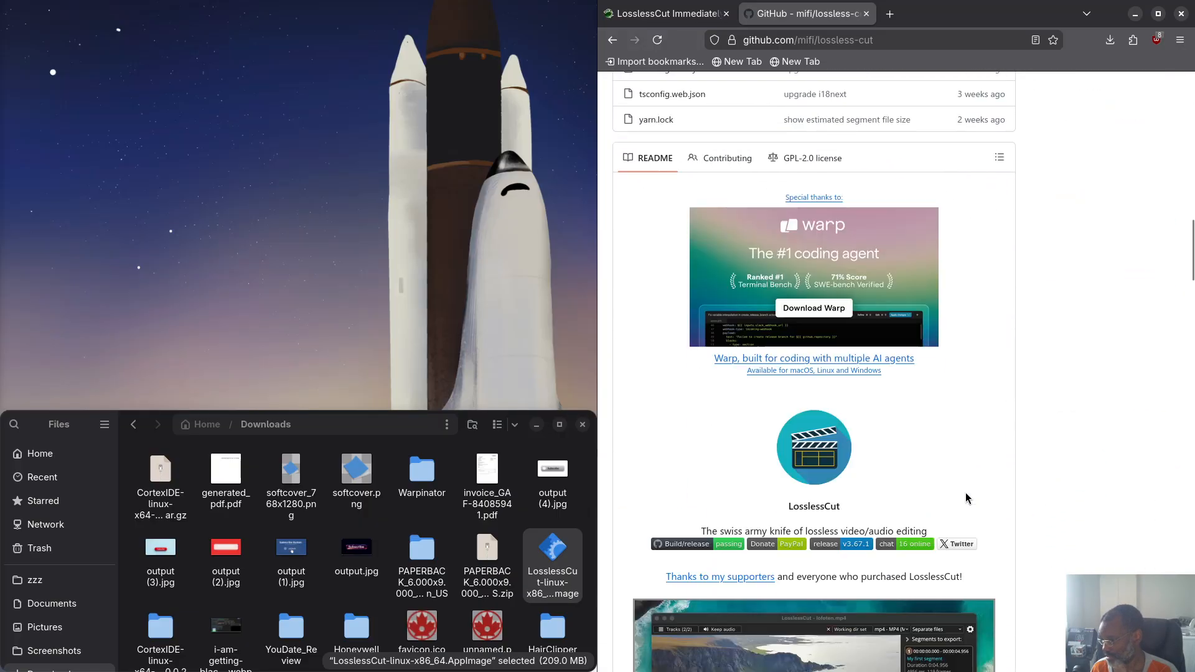
pyautogui.scroll(-3, 908, 262)
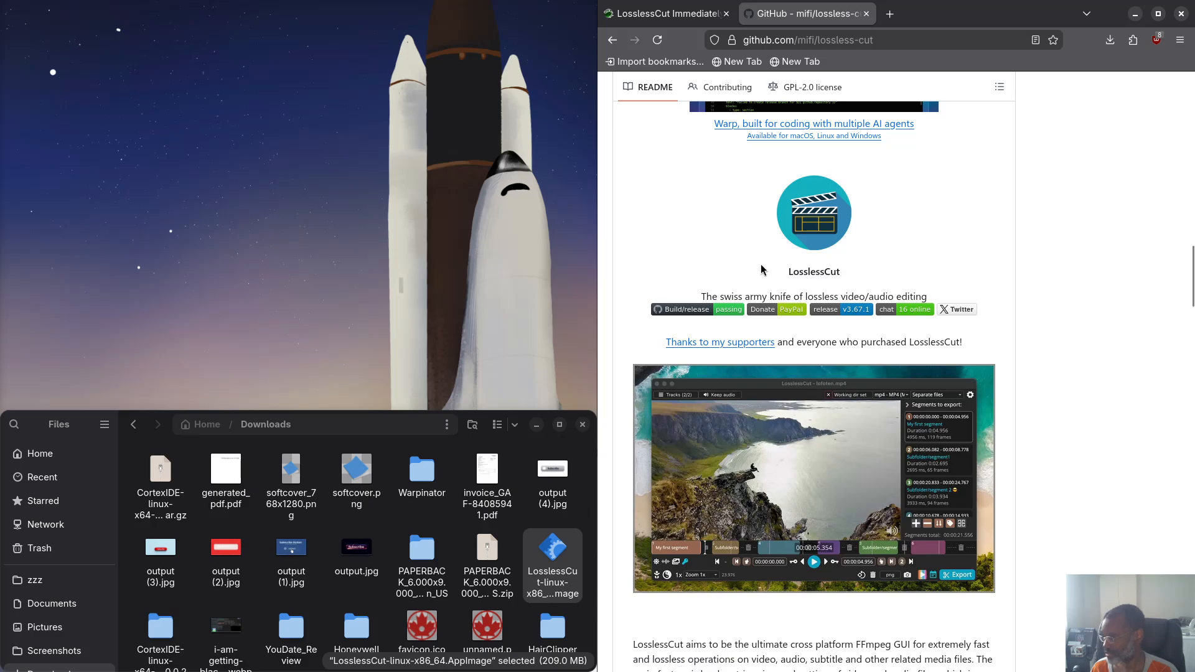
pyautogui.scroll(-8, 761, 268)
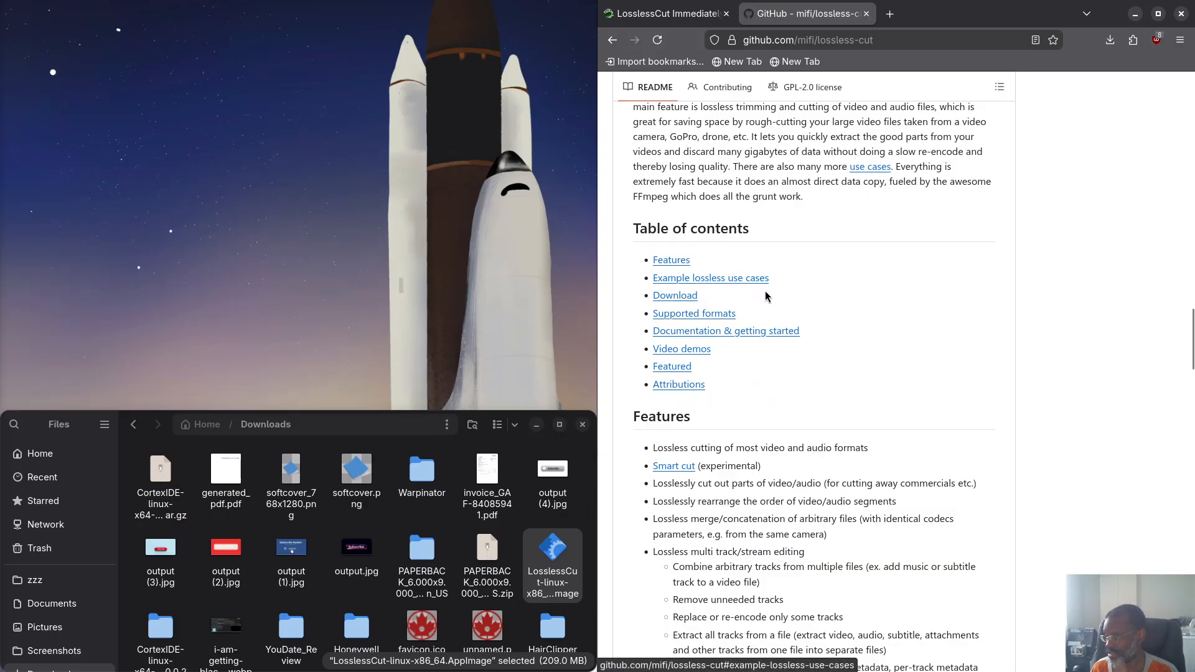
pyautogui.scroll(-2, 736, 320)
pyautogui.scroll(-6, 735, 325)
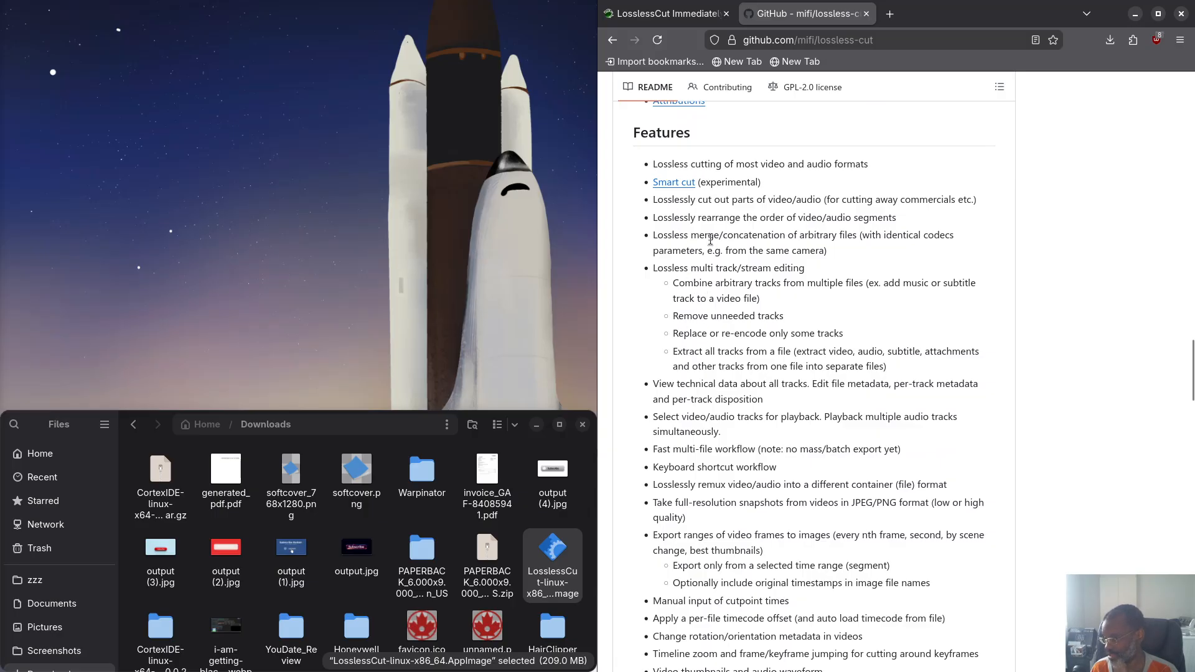
# Read the rest of the README's Features list and the Example lossless use cases section
pyautogui.scroll(-10, 710, 240)
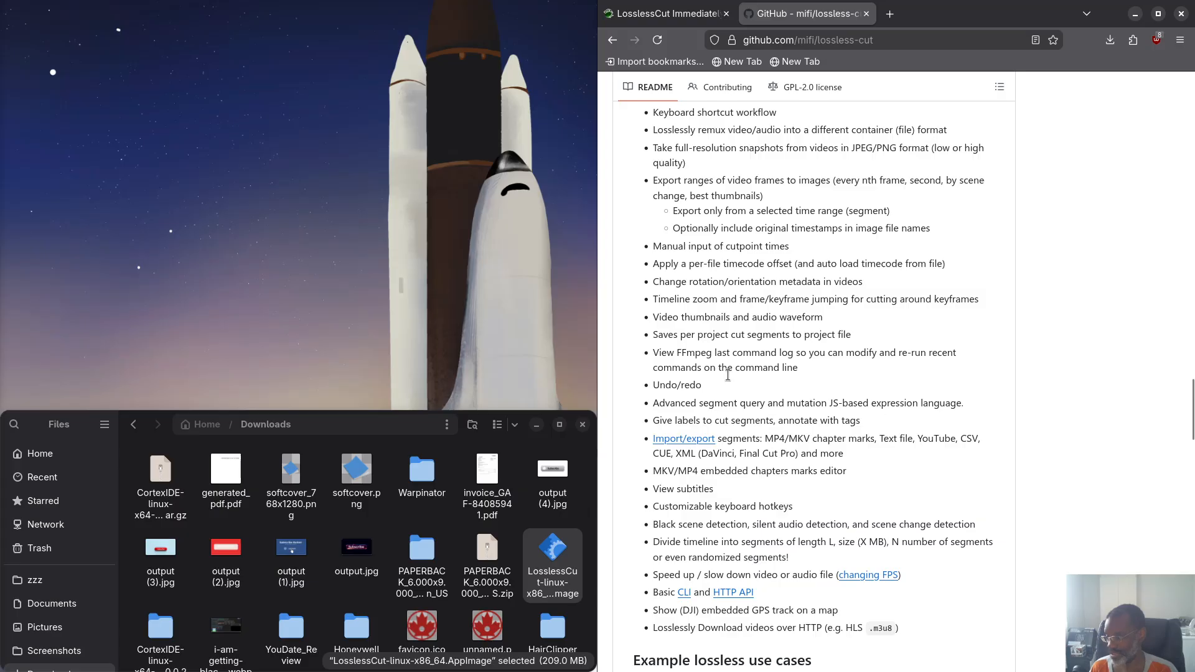
pyautogui.scroll(-4, 727, 374)
pyautogui.scroll(-4, 727, 376)
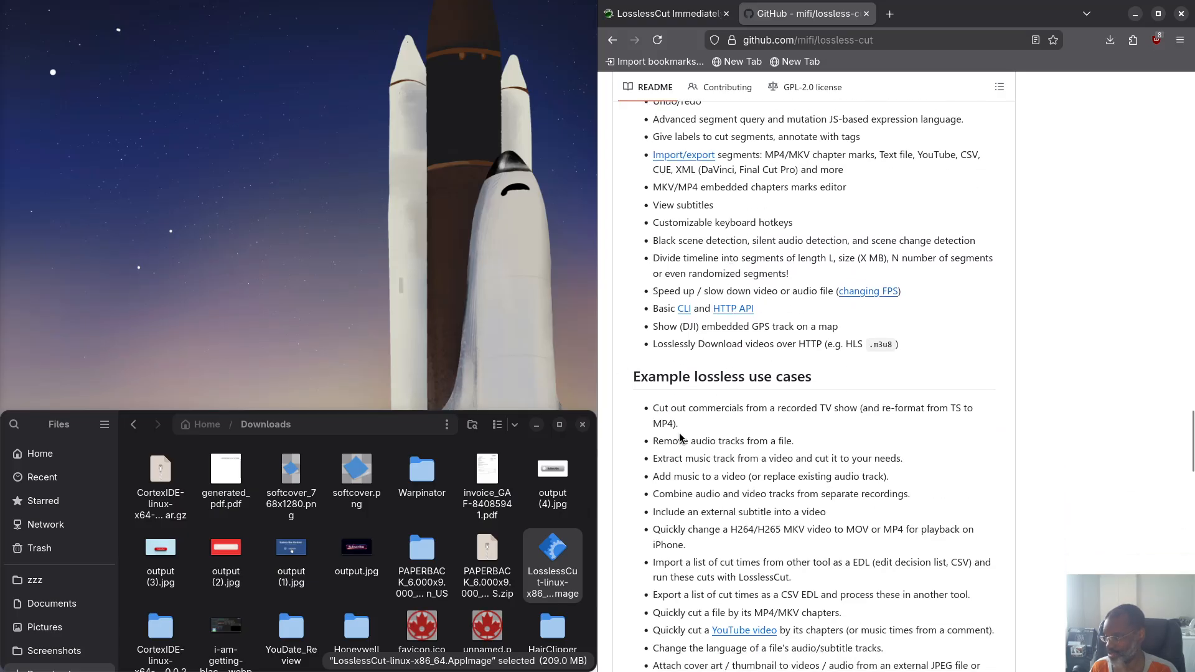
pyautogui.scroll(-4, 720, 414)
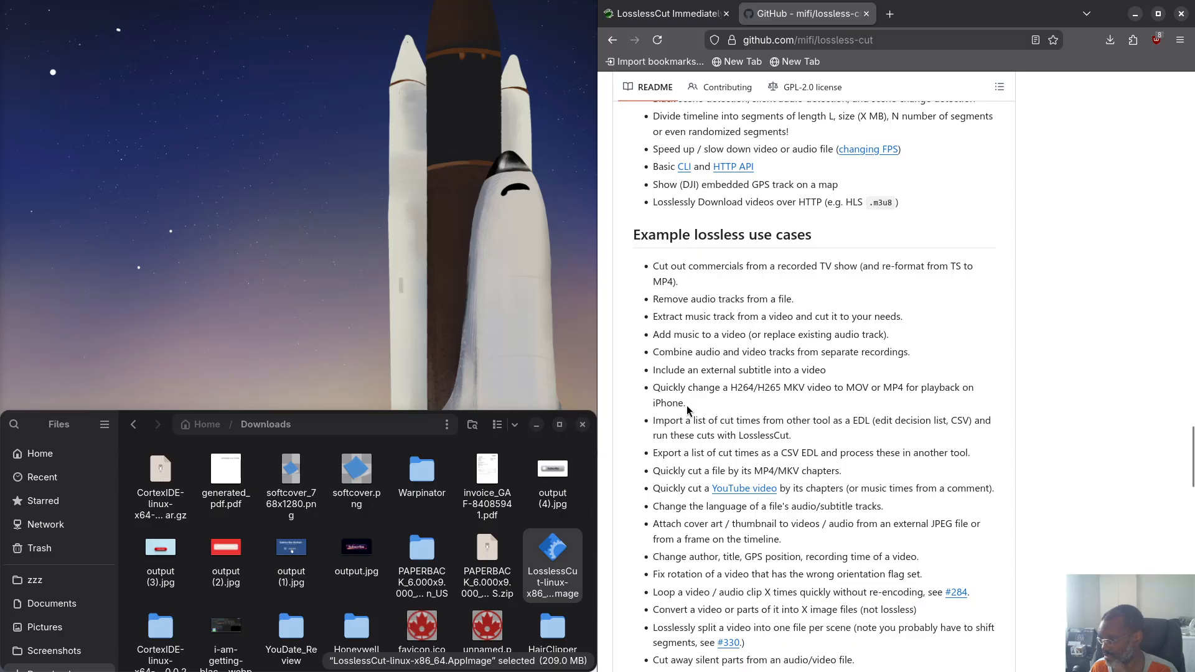
pyautogui.scroll(-2, 697, 414)
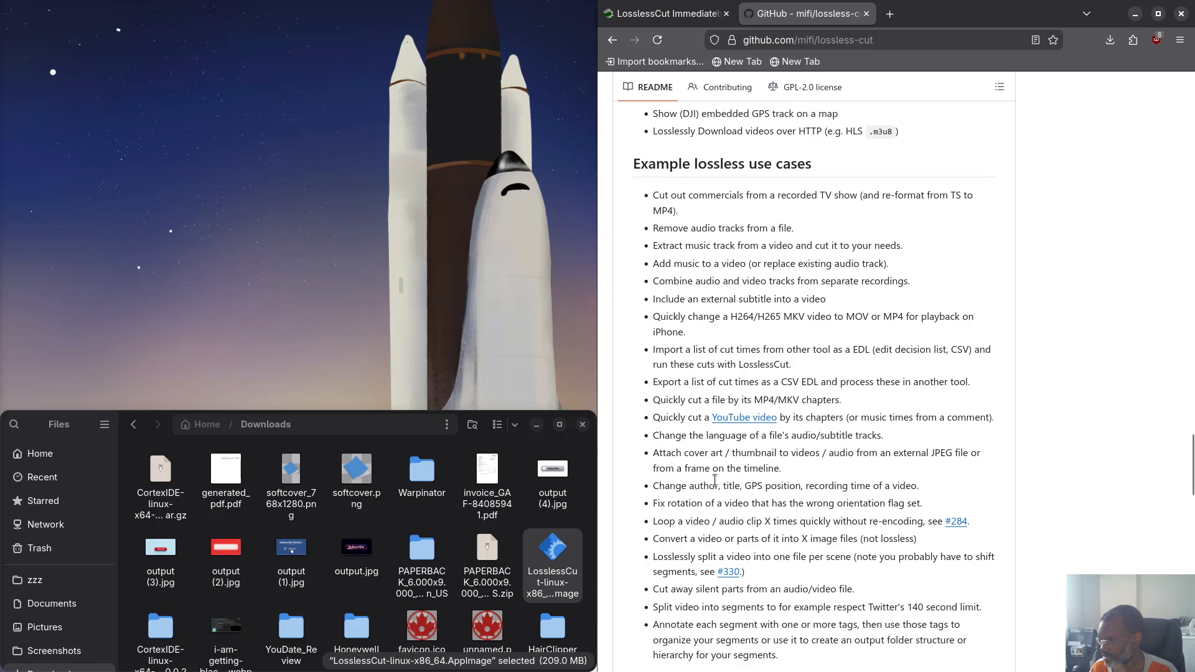
# Read the rest of the README, from the end of the use cases through Download, Supported formats, Documentation, Featured and Attributions
pyautogui.scroll(-1, 715, 480)
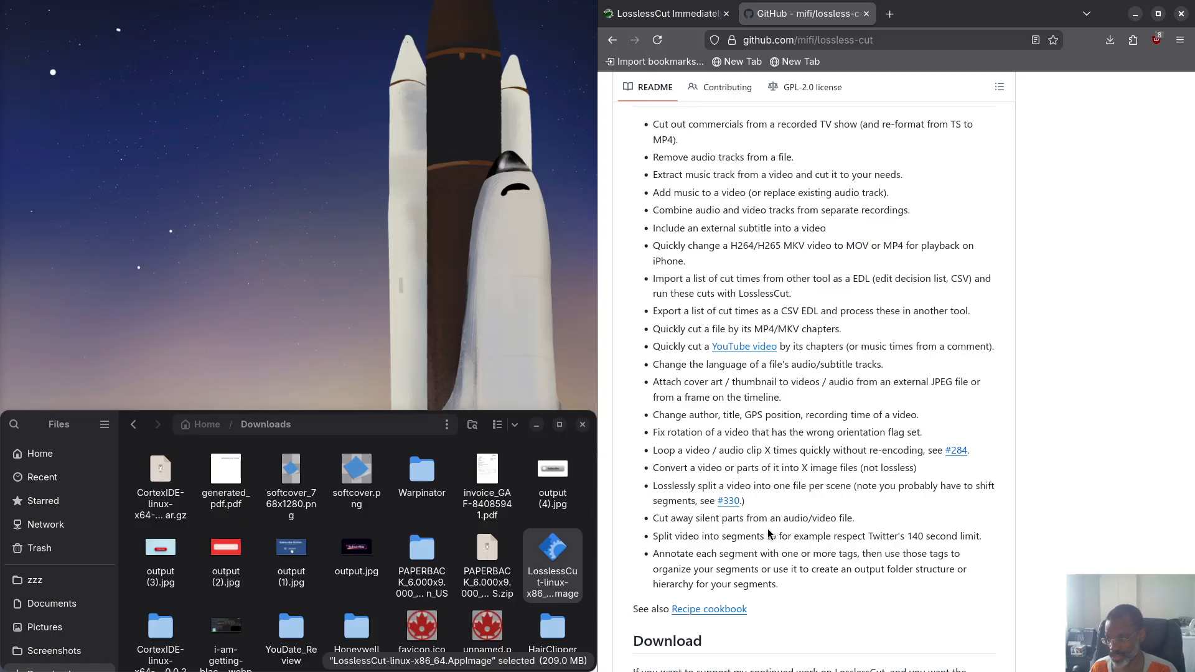
pyautogui.scroll(-5, 788, 540)
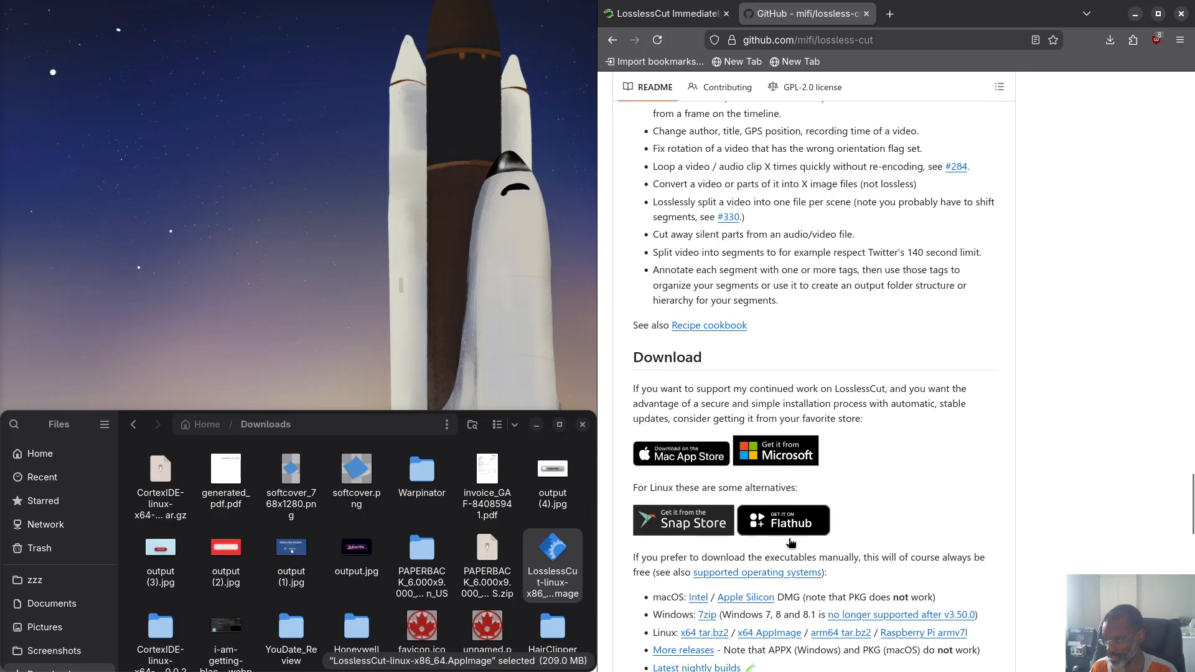
pyautogui.scroll(-3, 790, 543)
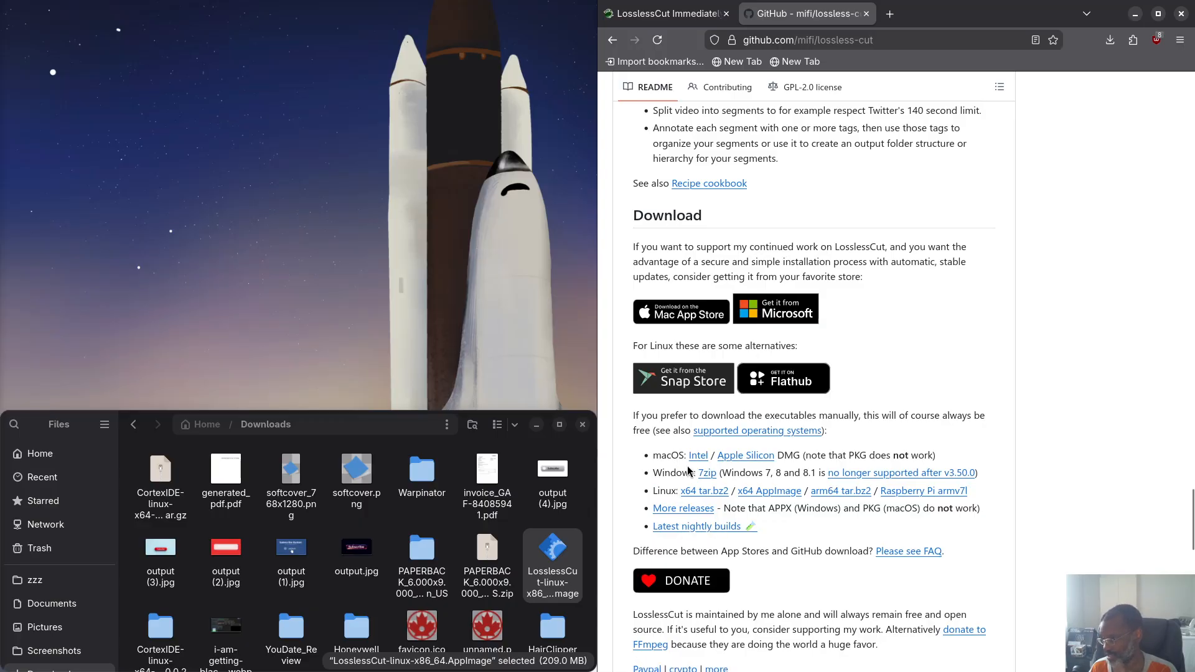
pyautogui.scroll(-3, 749, 504)
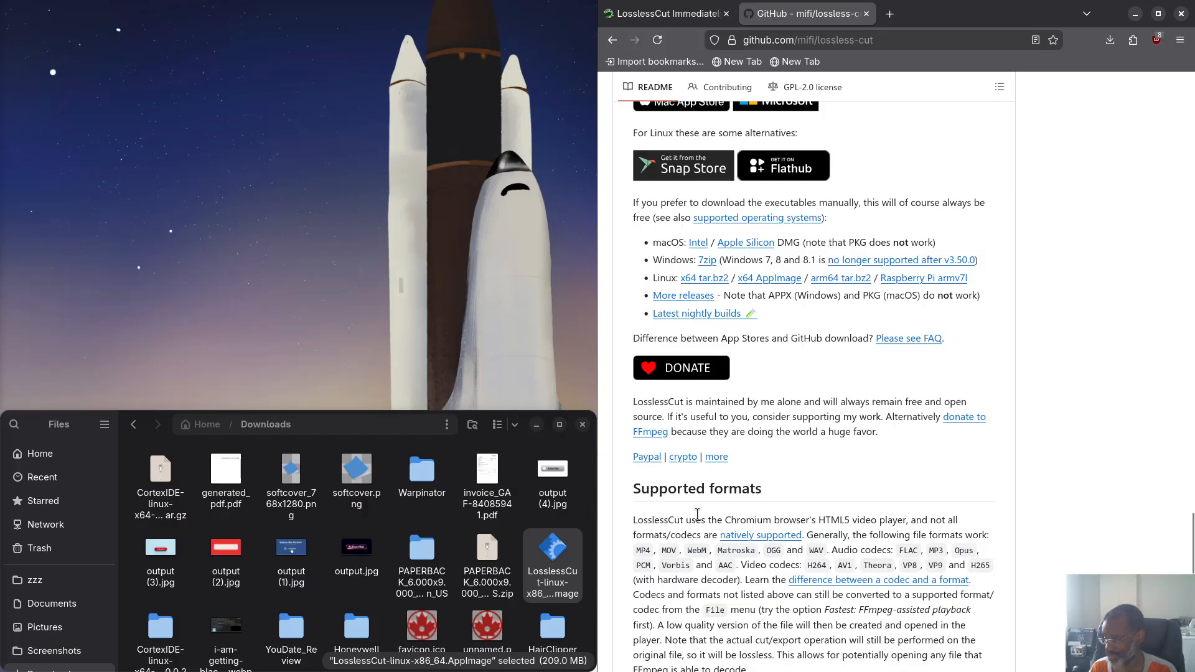
pyautogui.scroll(-3, 697, 514)
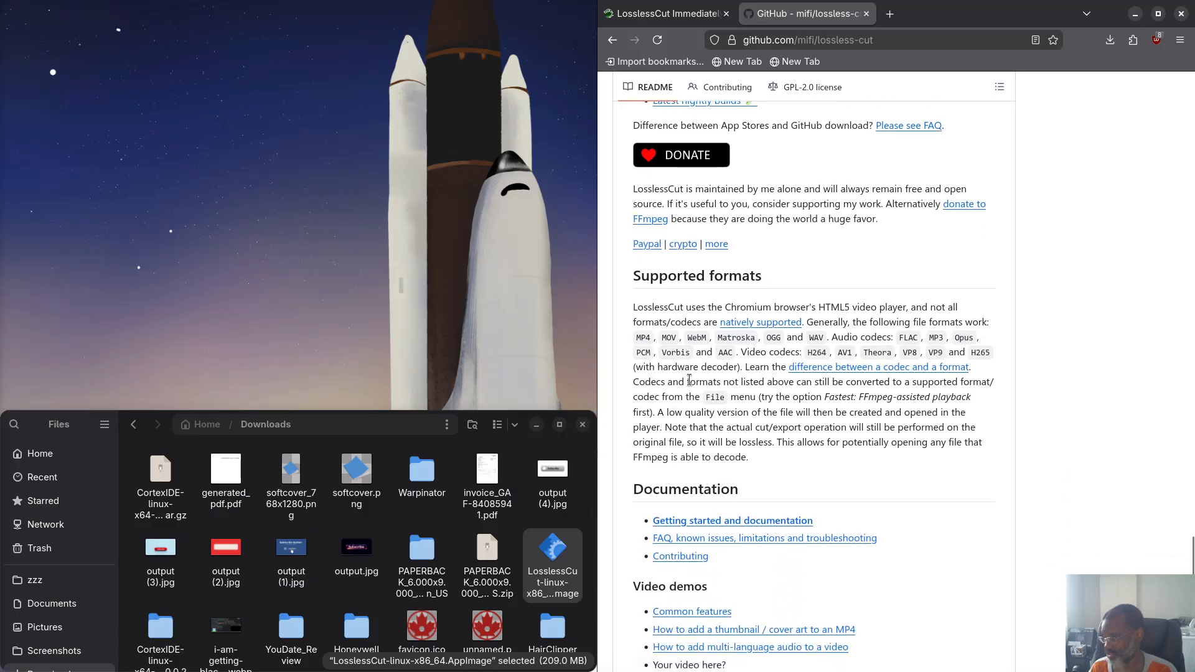
pyautogui.scroll(-3, 776, 456)
pyautogui.scroll(-1, 776, 455)
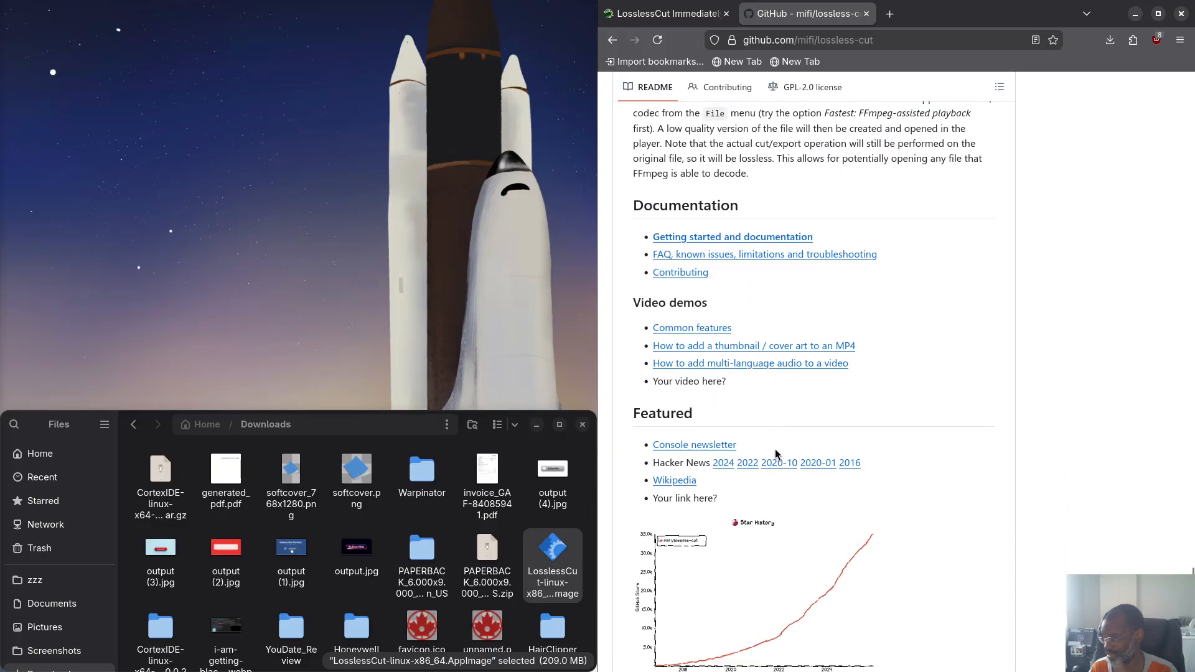
pyautogui.scroll(1, 765, 447)
pyautogui.scroll(-4, 756, 442)
pyautogui.scroll(-2, 753, 438)
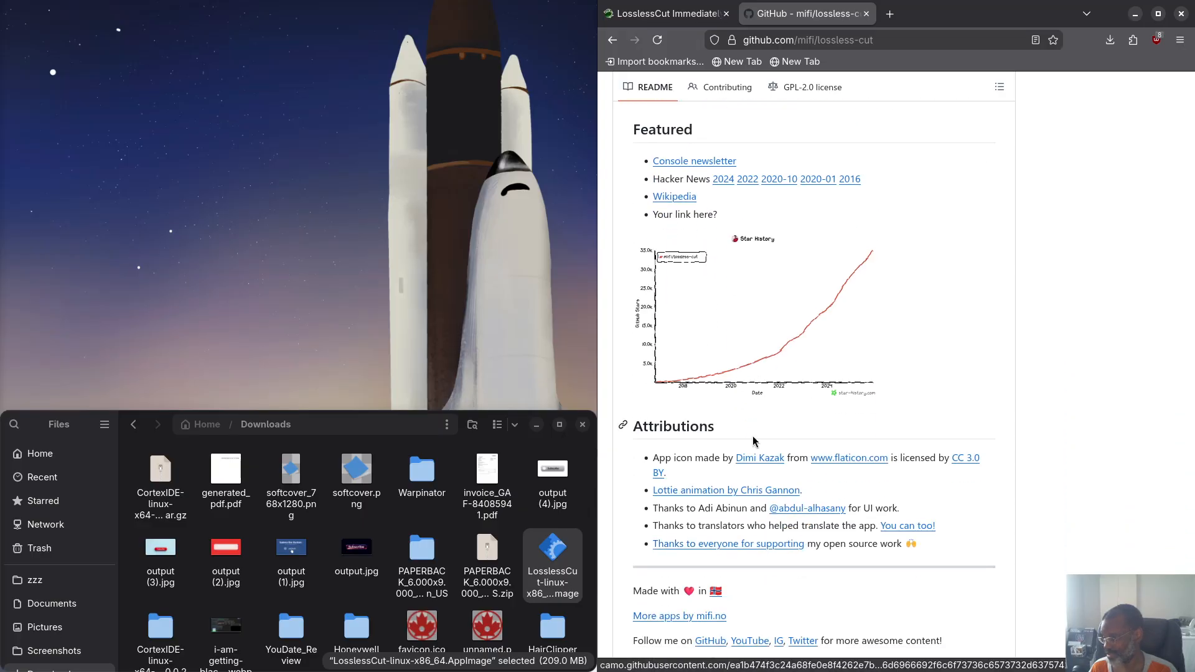
pyautogui.scroll(-2, 753, 437)
# Take a brief look at the repository's Releases page and return to the repository's main page
pyautogui.scroll(7, 753, 437)
pyautogui.scroll(20, 754, 440)
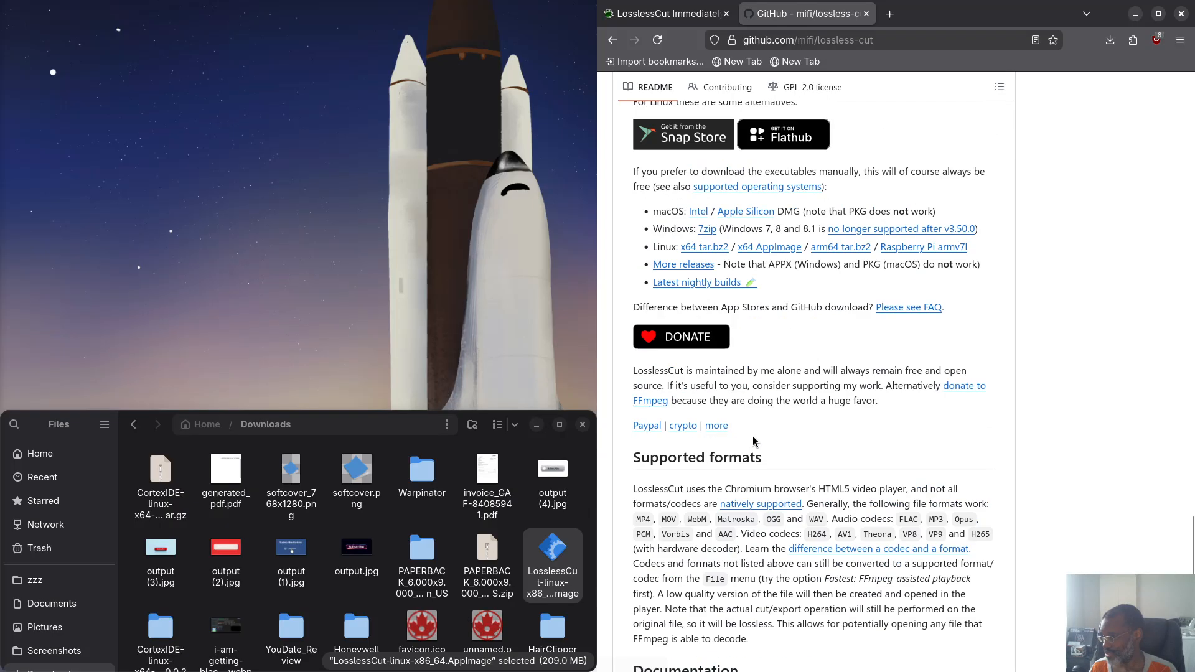
pyautogui.scroll(20, 753, 440)
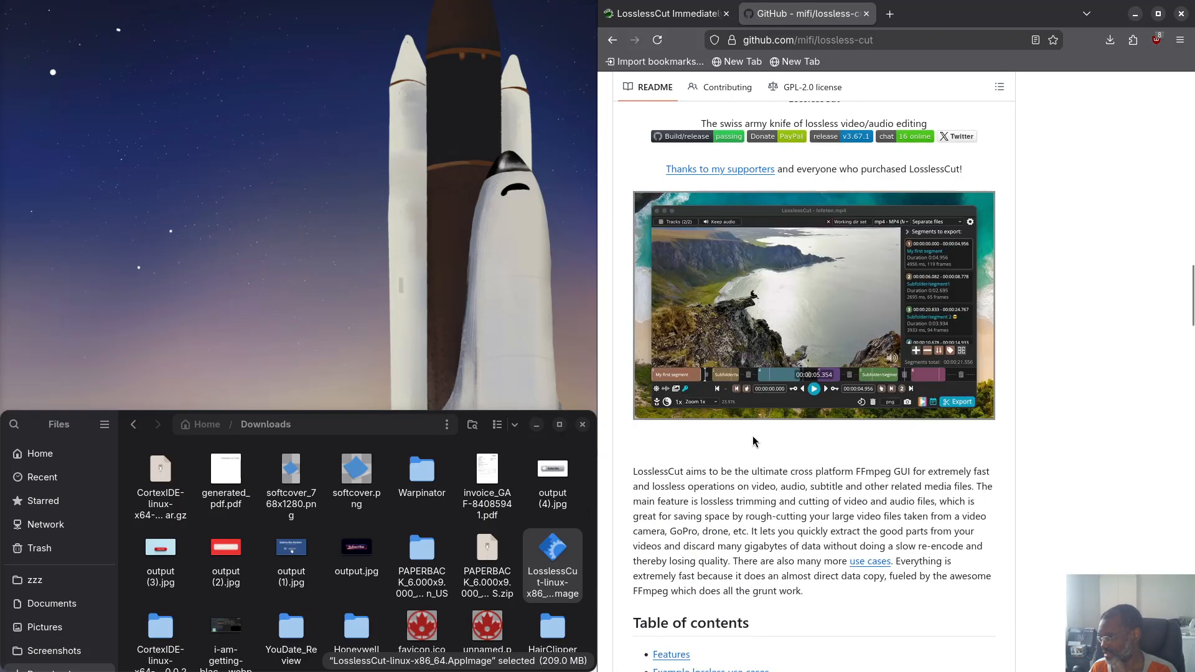
pyautogui.scroll(6, 752, 436)
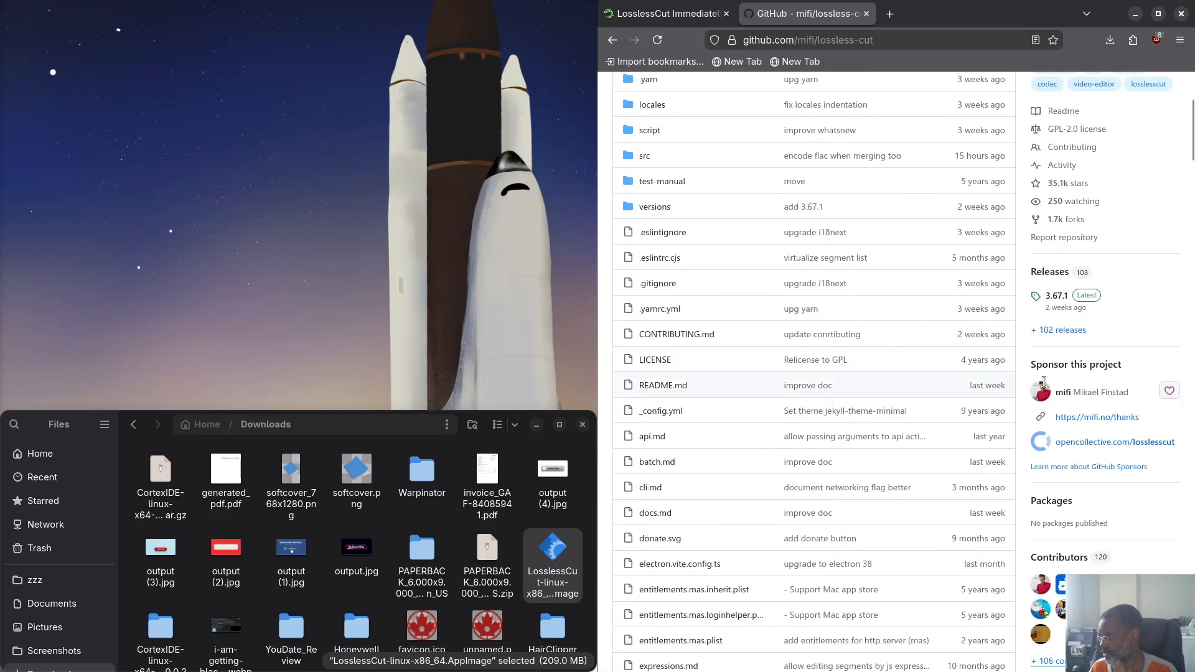
pyautogui.click(1049, 274)
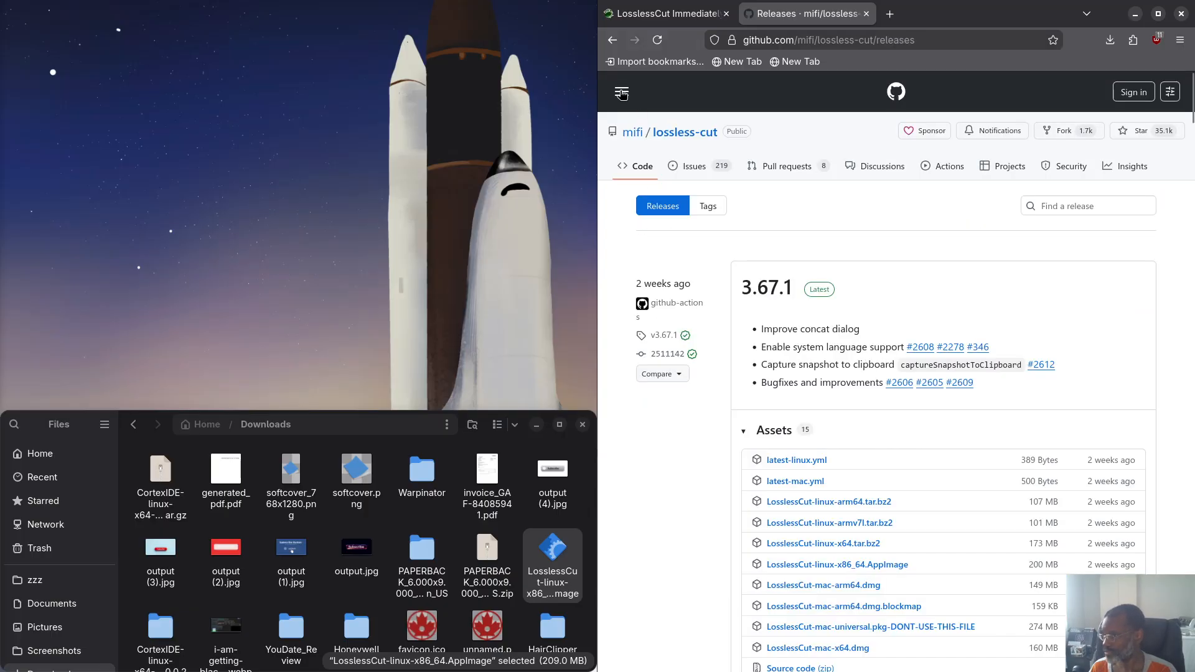
pyautogui.click(611, 40)
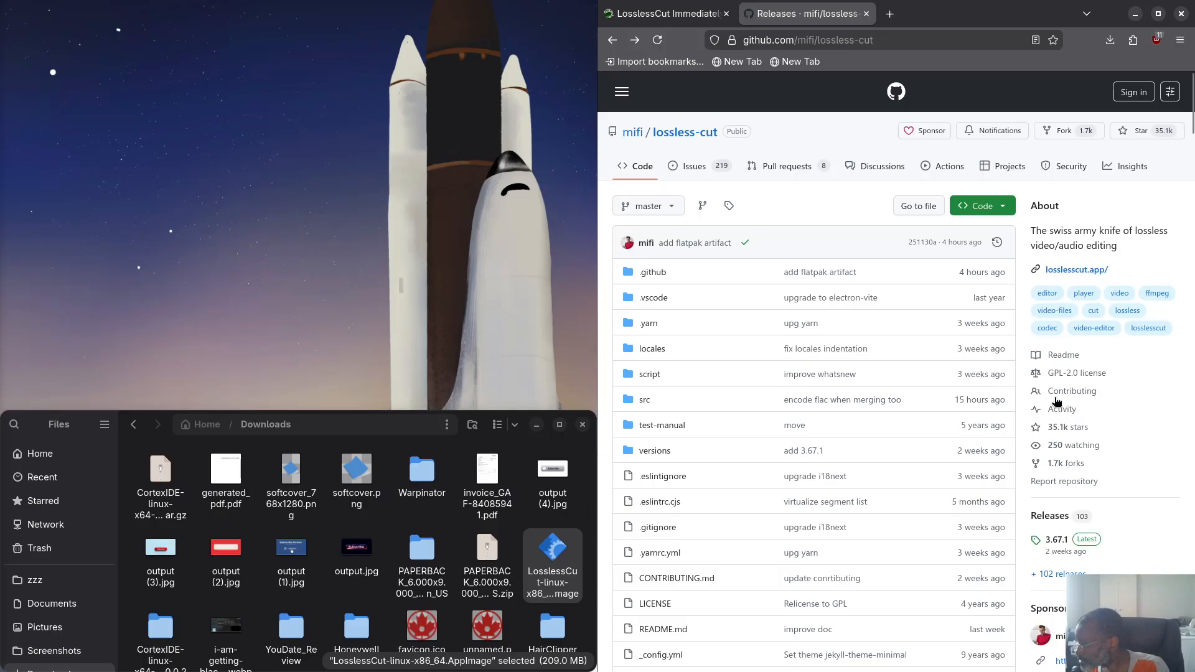
# Open the project's losslesscut.app website in a new tab and look through it down to the Features list
pyautogui.middleClick(1078, 274)
pyautogui.click(940, 14)
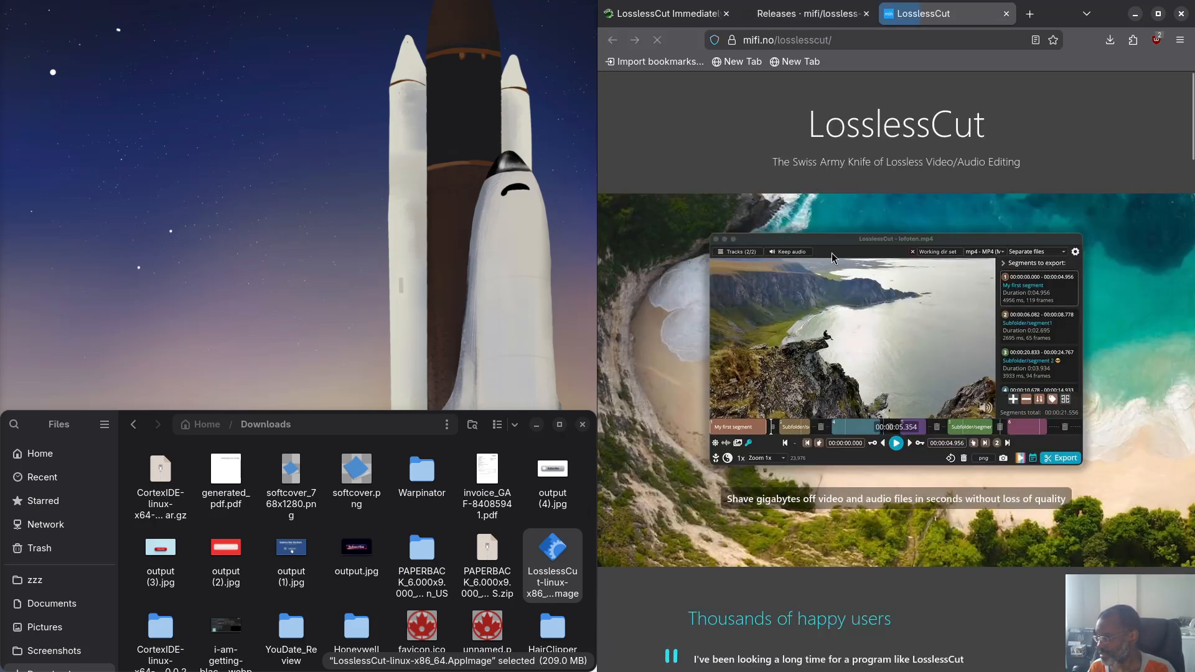
pyautogui.scroll(-5, 832, 253)
pyautogui.scroll(-12, 830, 258)
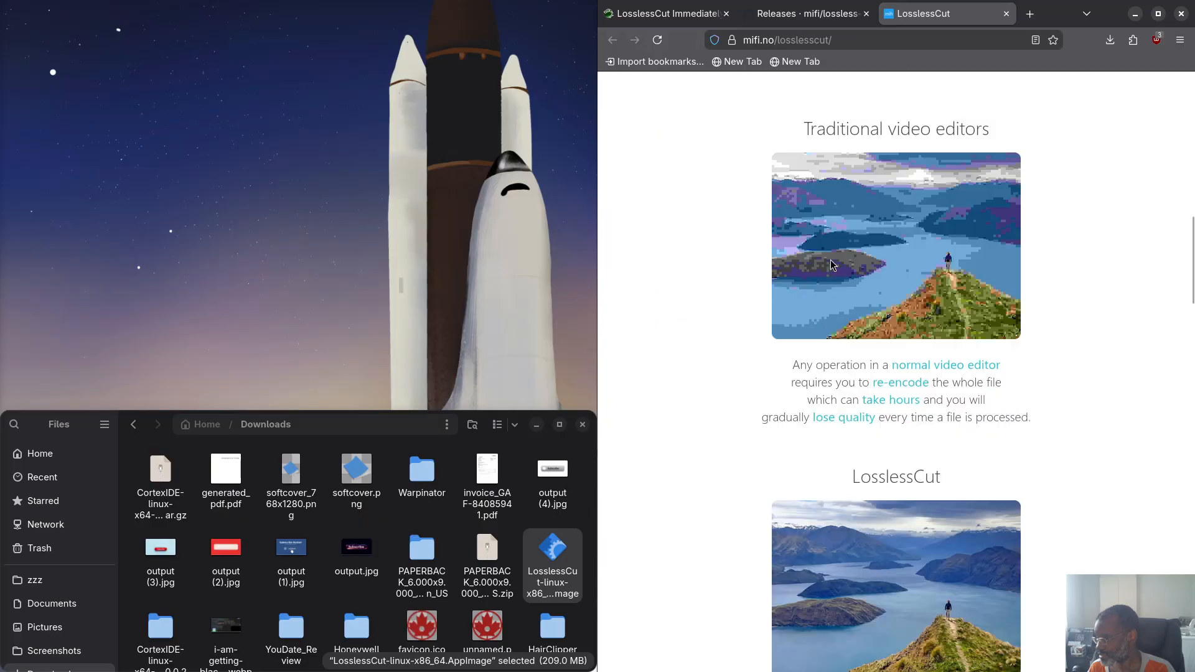
pyautogui.scroll(-10, 830, 260)
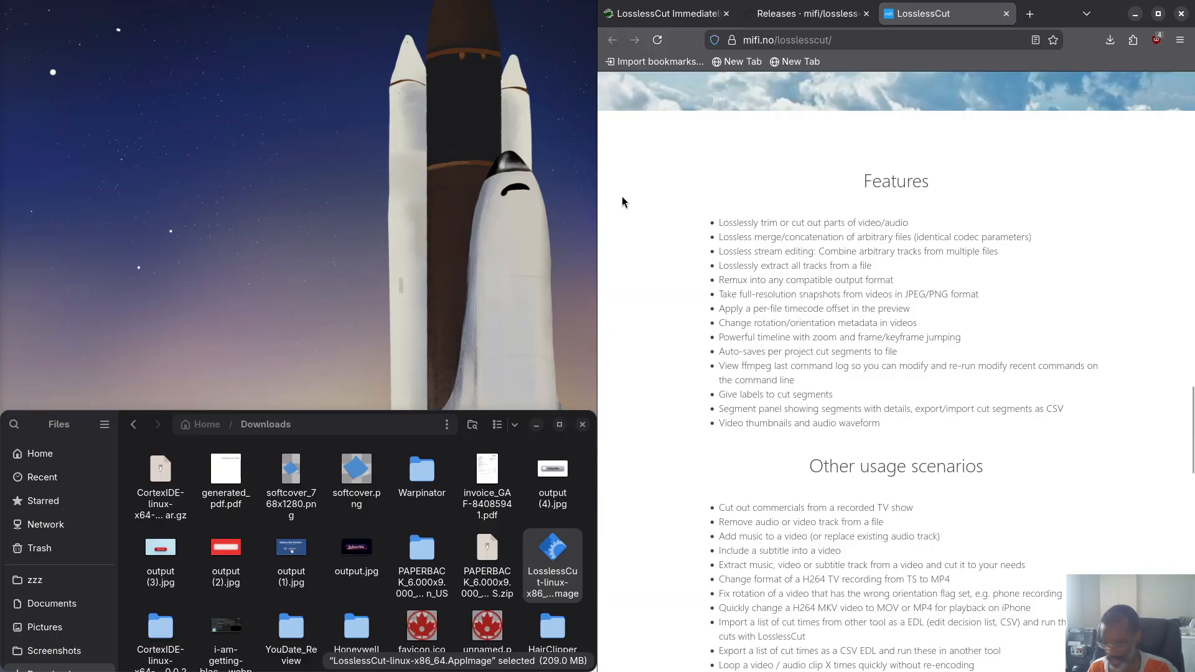
# Search the website for "merge" and look over the remaining usage scenarios, store downloads and FAQ
pyautogui.hotkey('ctrl', 'f')
pyautogui.write('merge')
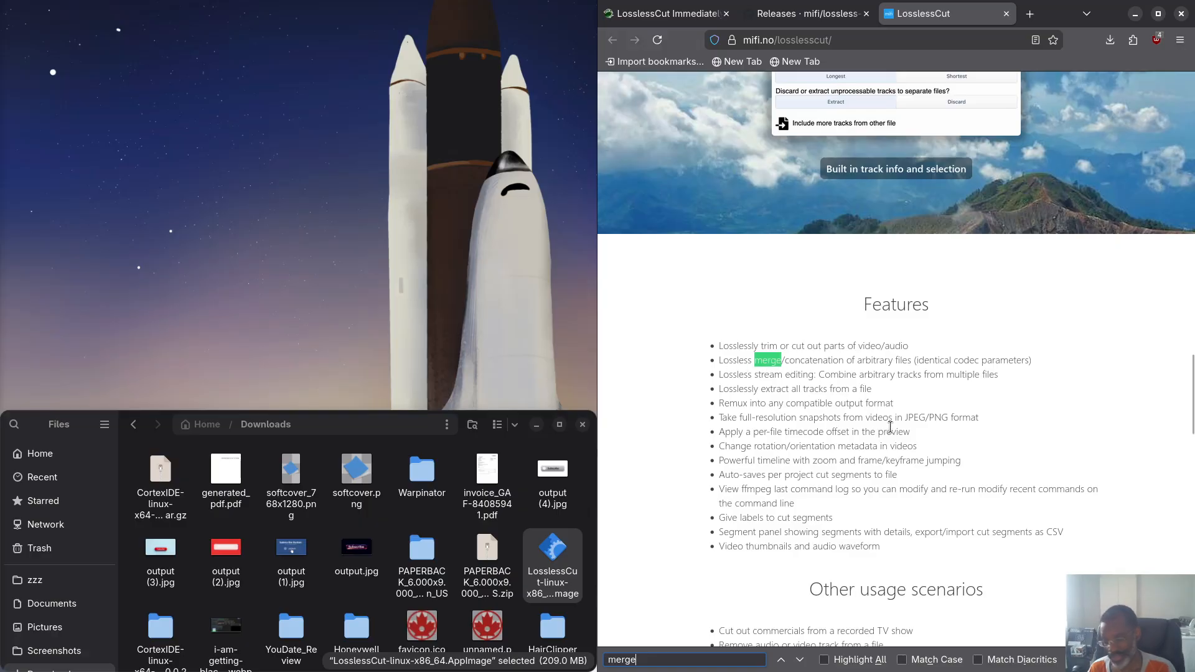
pyautogui.scroll(-10, 890, 427)
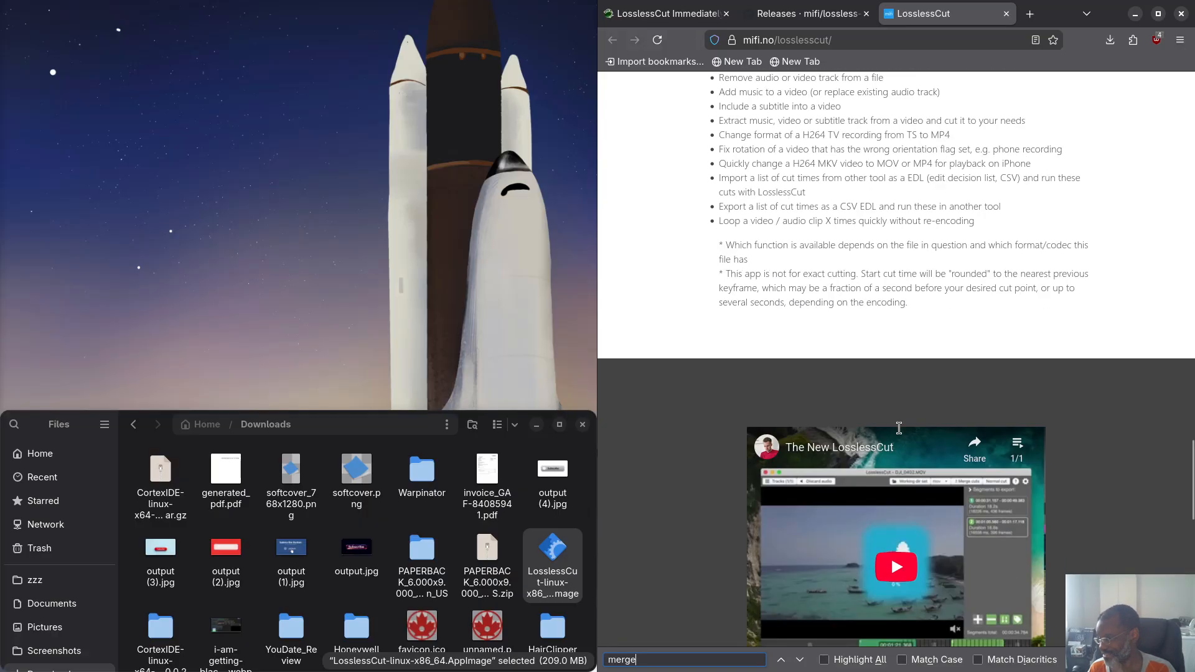
pyautogui.scroll(-10, 898, 427)
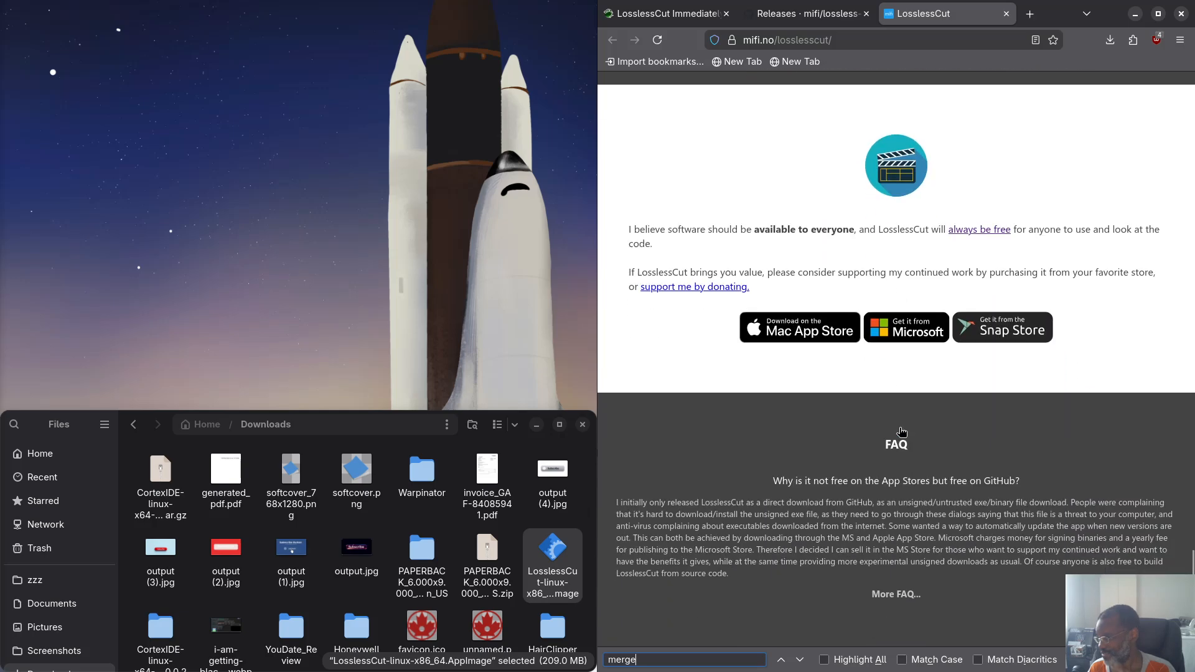
pyautogui.scroll(-2, 902, 431)
pyautogui.scroll(-2, 918, 390)
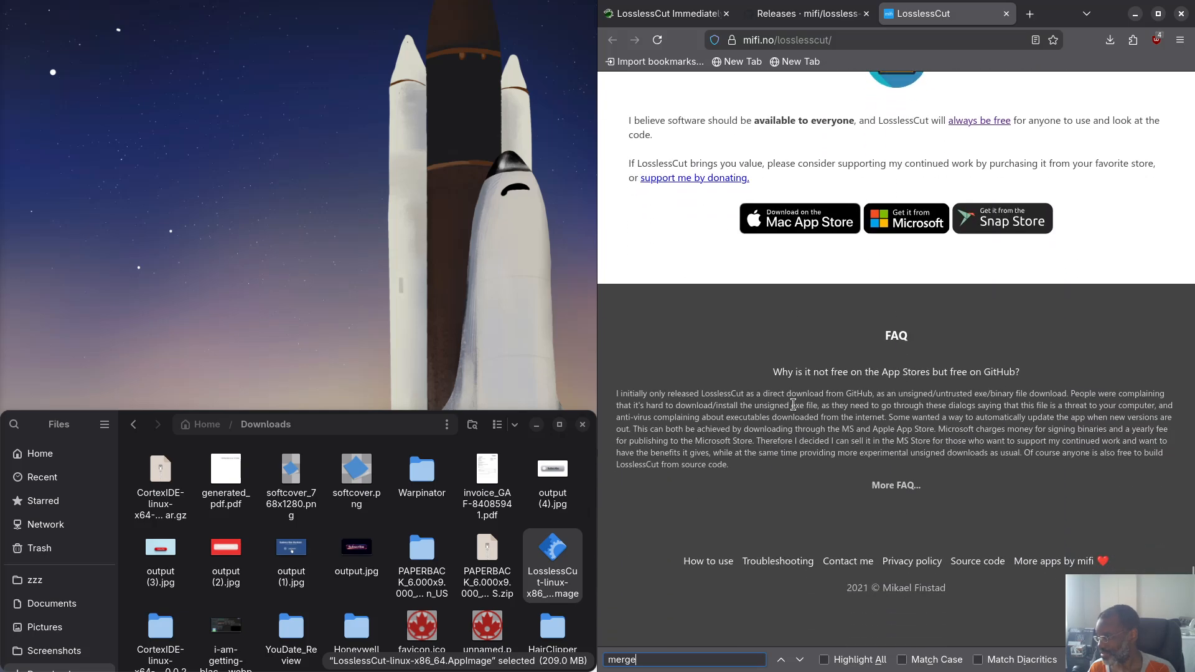
pyautogui.scroll(2, 770, 372)
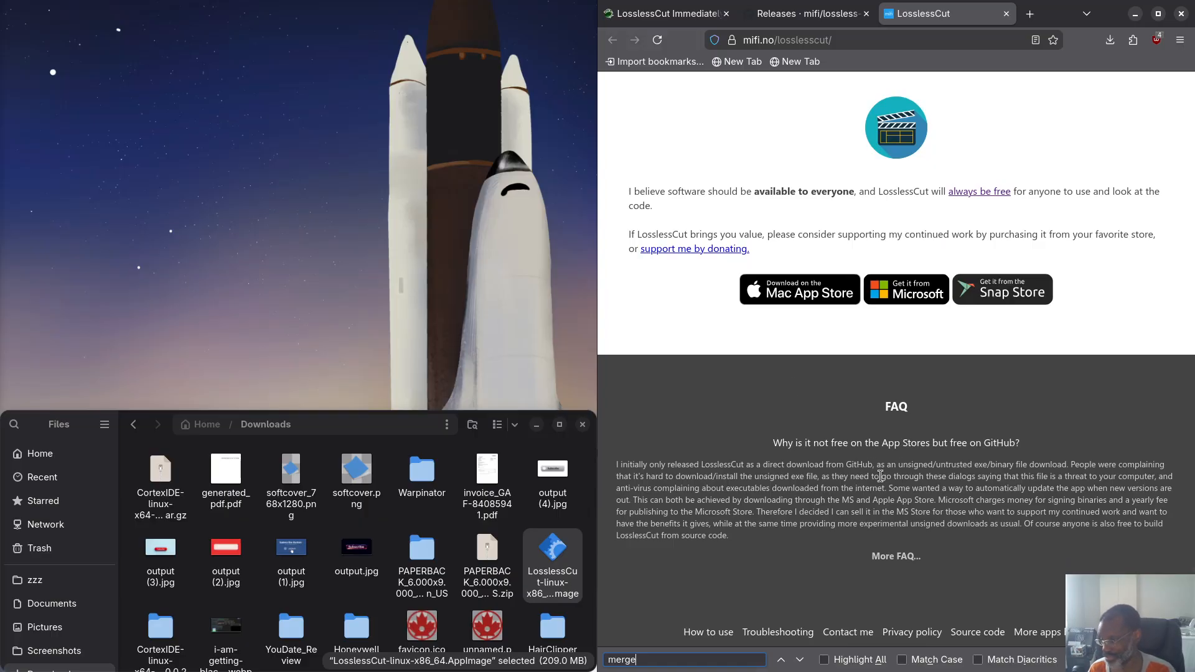
pyautogui.press('Escape')
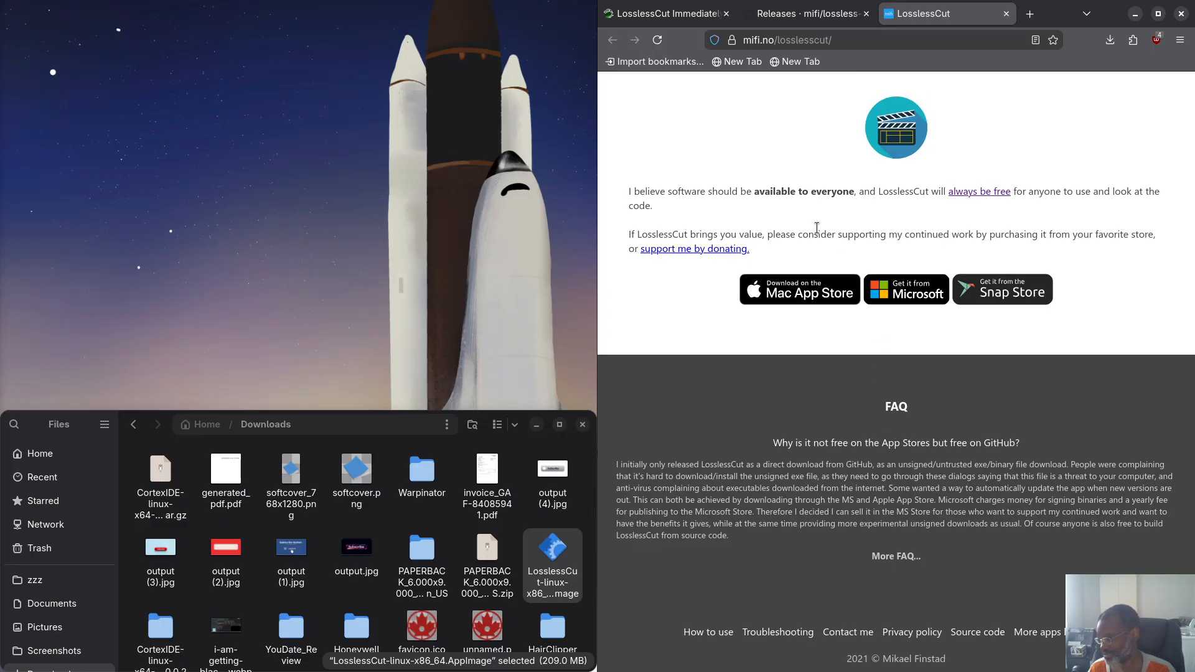
# Open the repository's Releases page on GitHub and check the properties of the downloaded LosslessCut-linux-x86_64.AppImage, including its executable permission
pyautogui.click(808, 14)
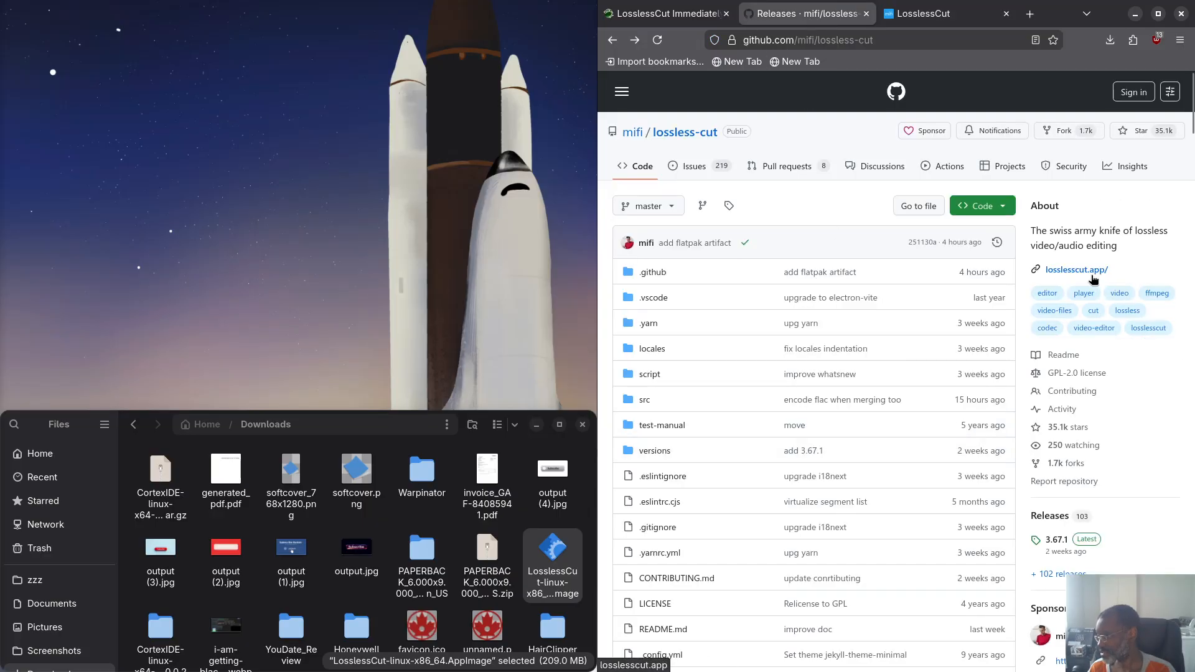
pyautogui.click(1058, 518)
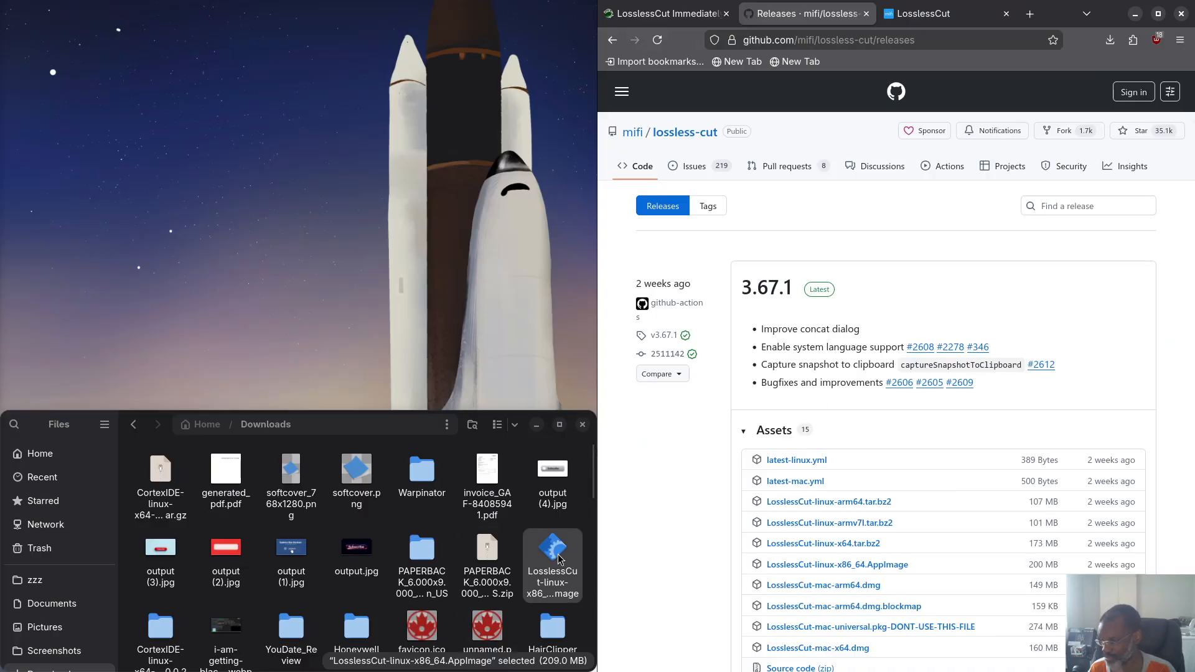
pyautogui.rightClick(559, 558)
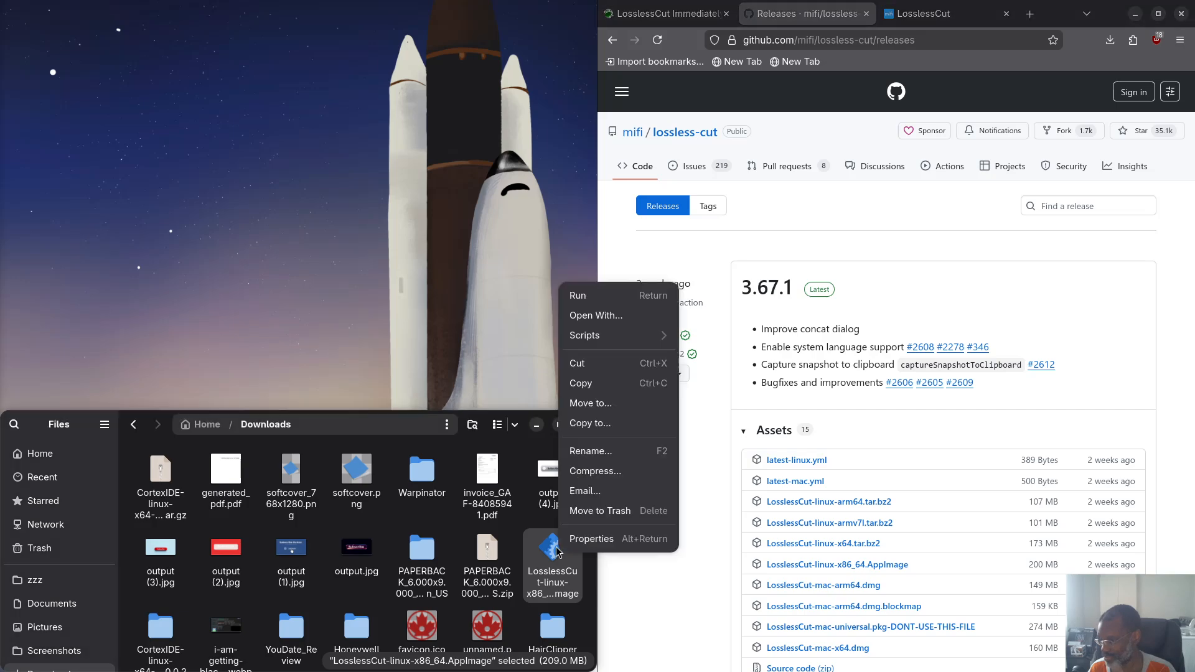
pyautogui.click(592, 540)
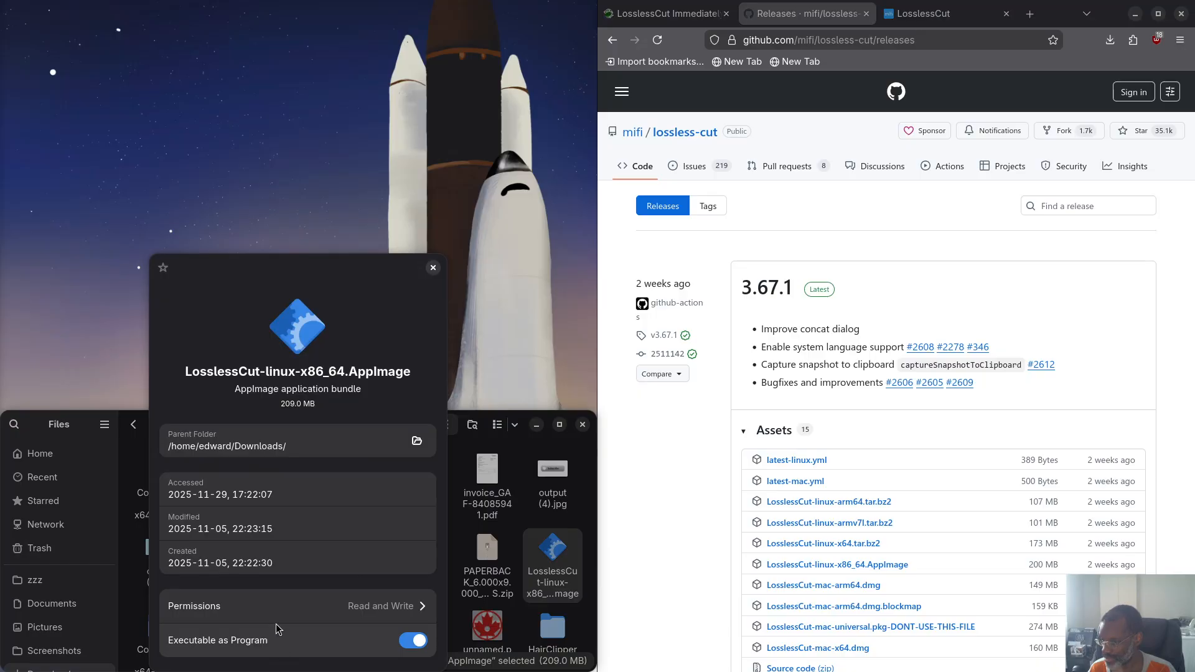
pyautogui.click(432, 268)
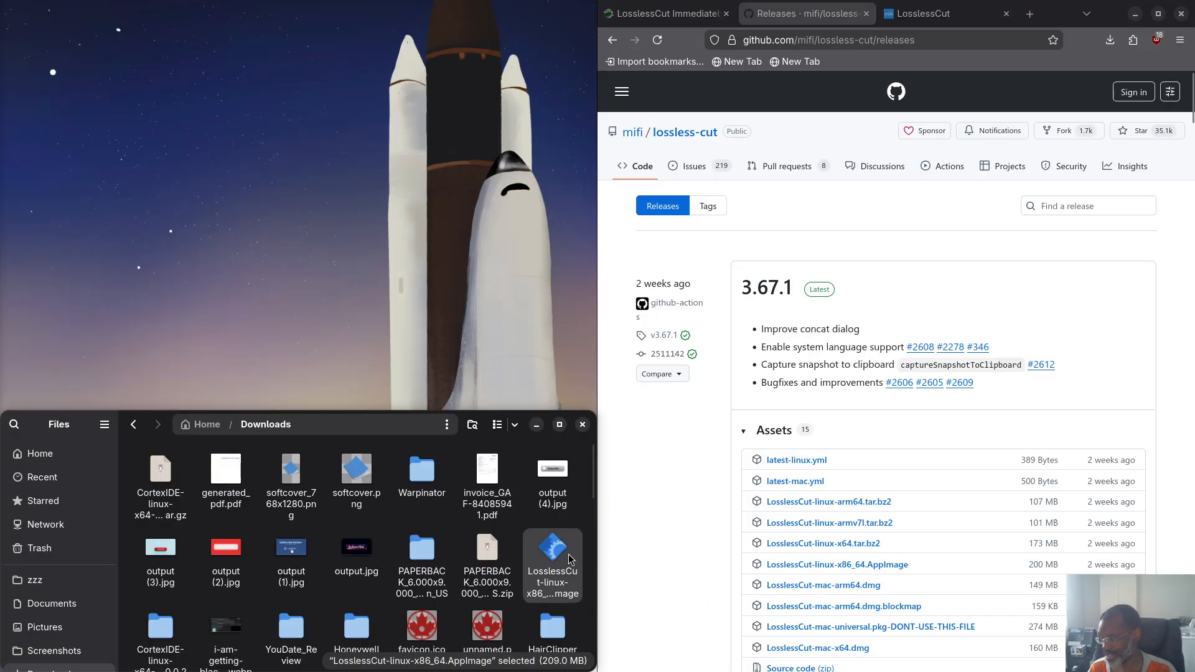
# Review the 3.67.1 release's notes and assets and the 3.67.0 release notes, and return to the LosslessCut blog article
pyautogui.scroll(-1, 811, 359)
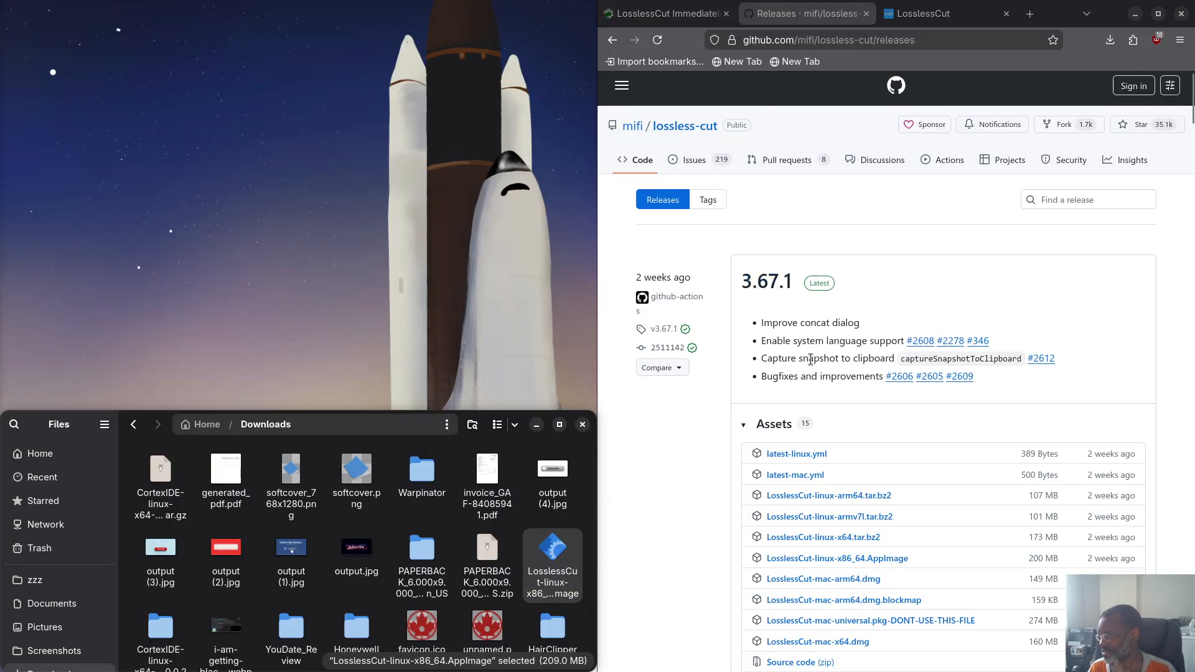
pyautogui.scroll(-5, 811, 360)
pyautogui.scroll(1, 815, 280)
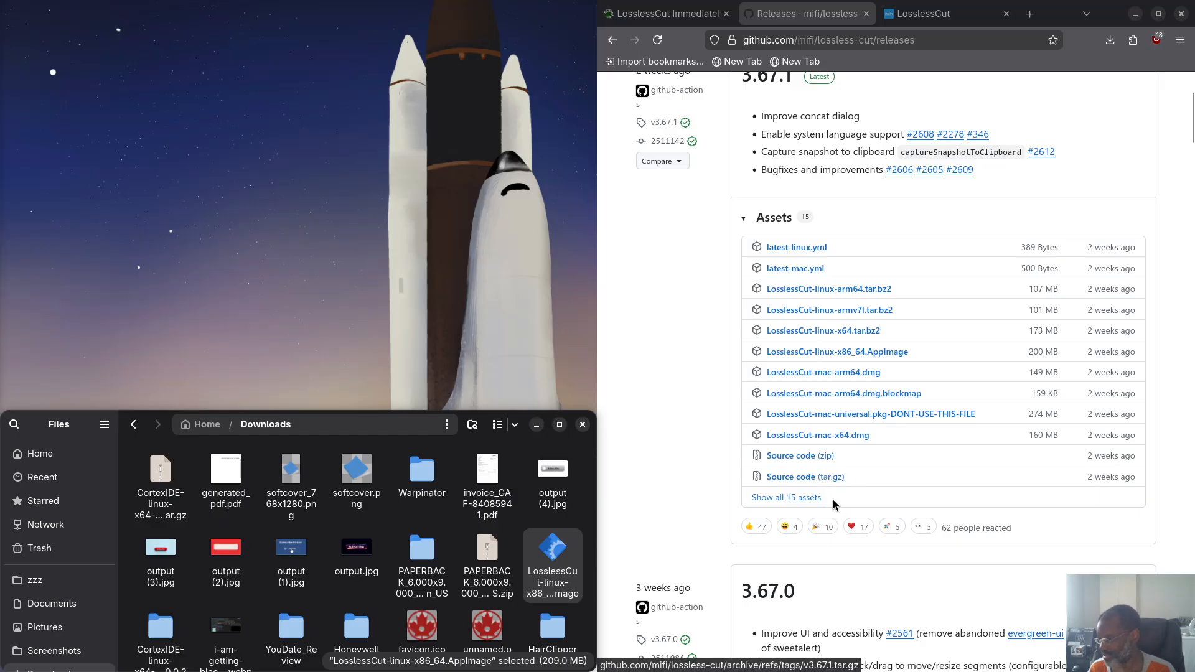
pyautogui.scroll(3, 791, 359)
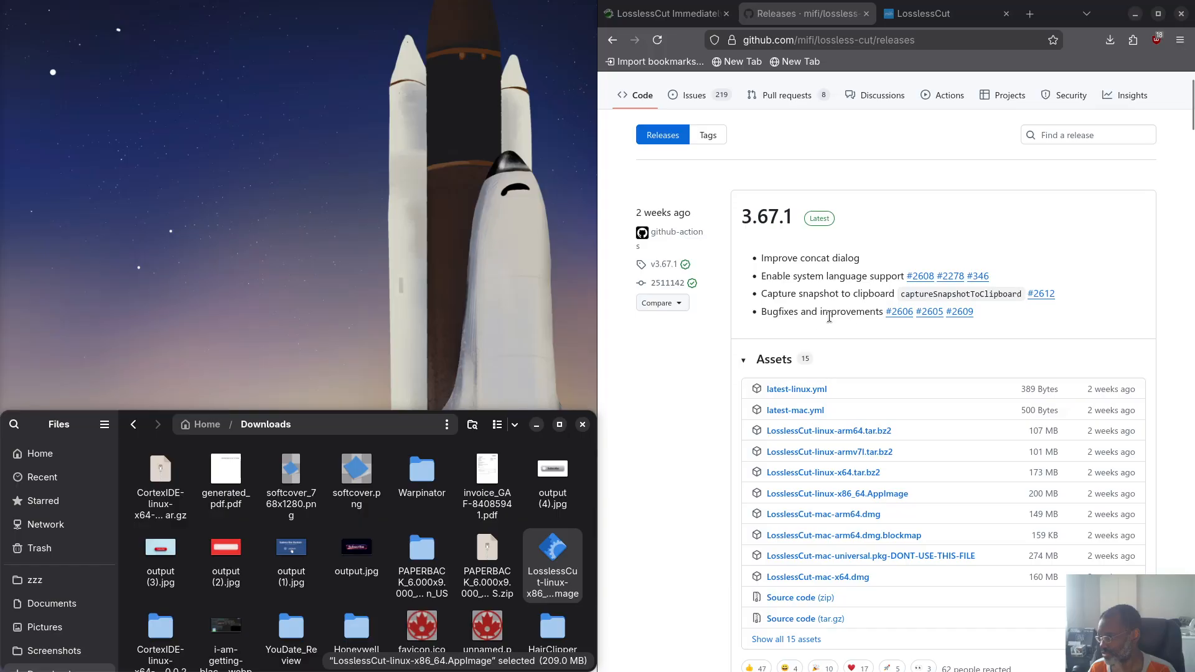
pyautogui.scroll(-5, 845, 329)
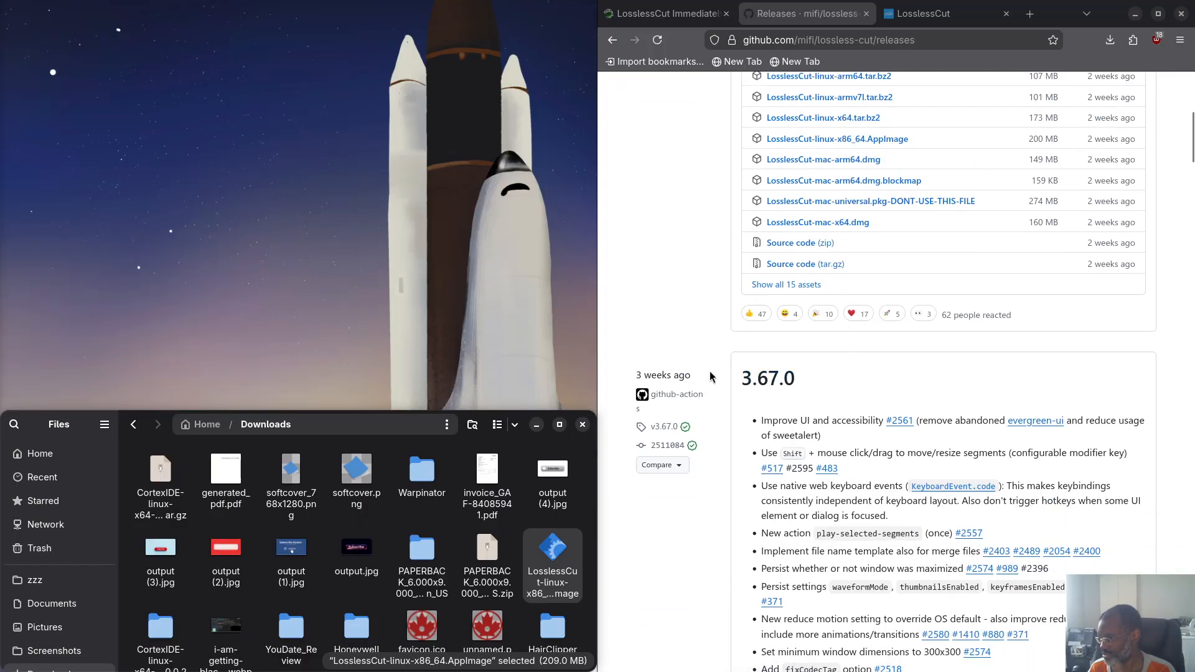
pyautogui.scroll(-2, 776, 416)
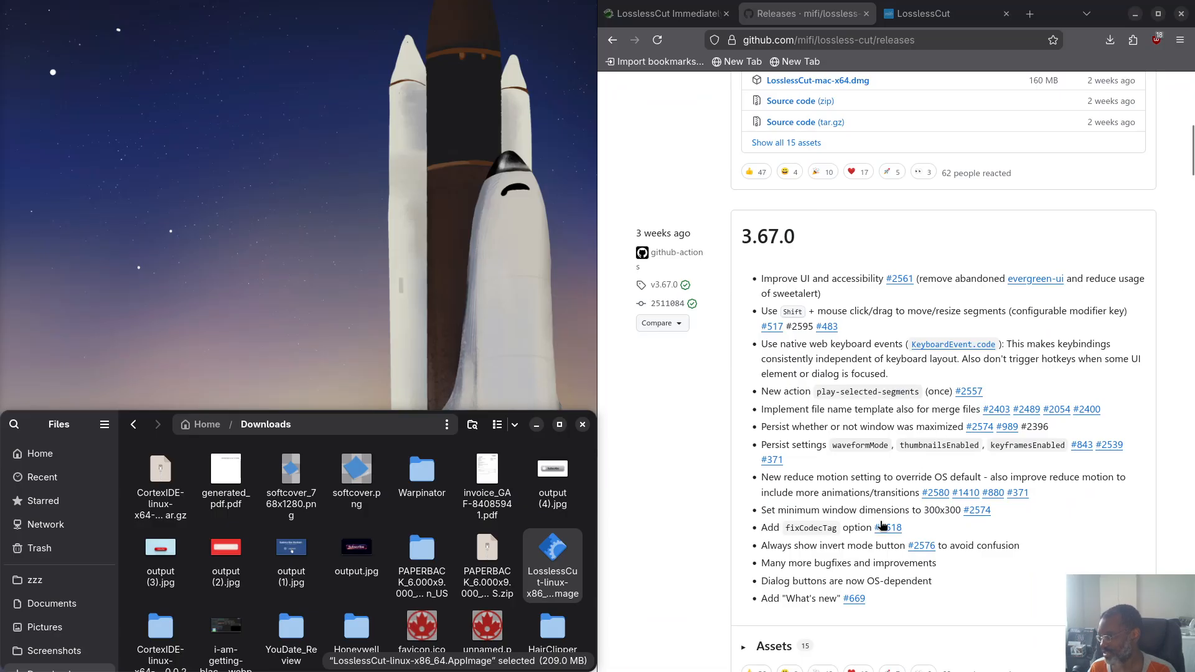
pyautogui.scroll(8, 833, 516)
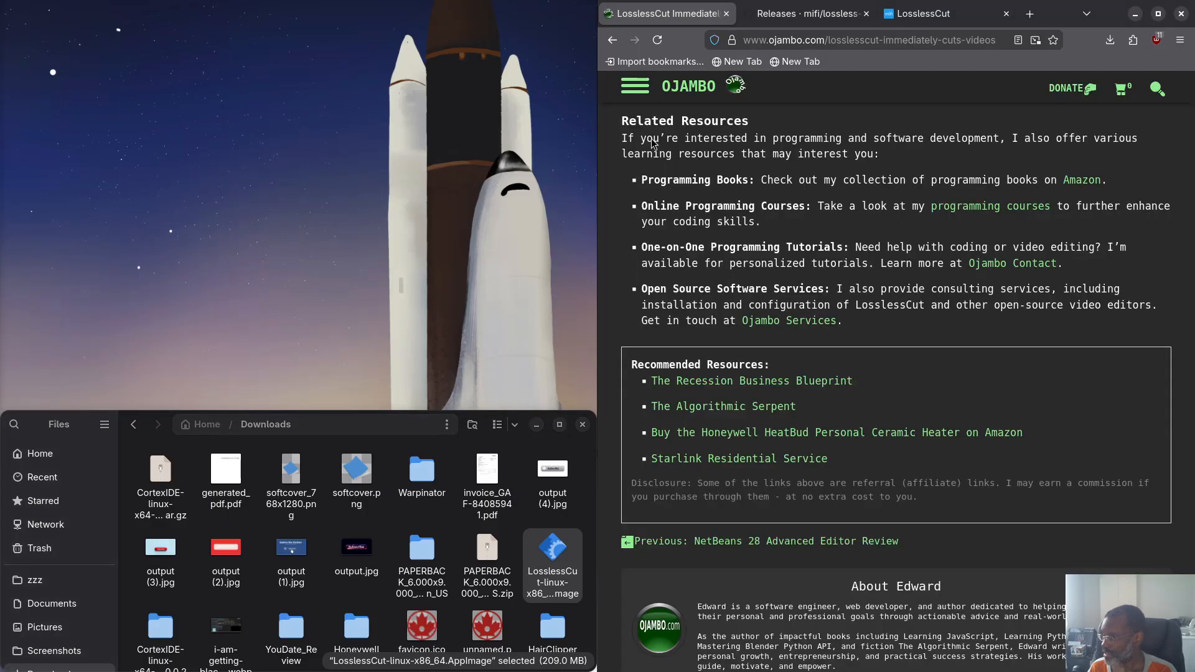
pyautogui.click(670, 13)
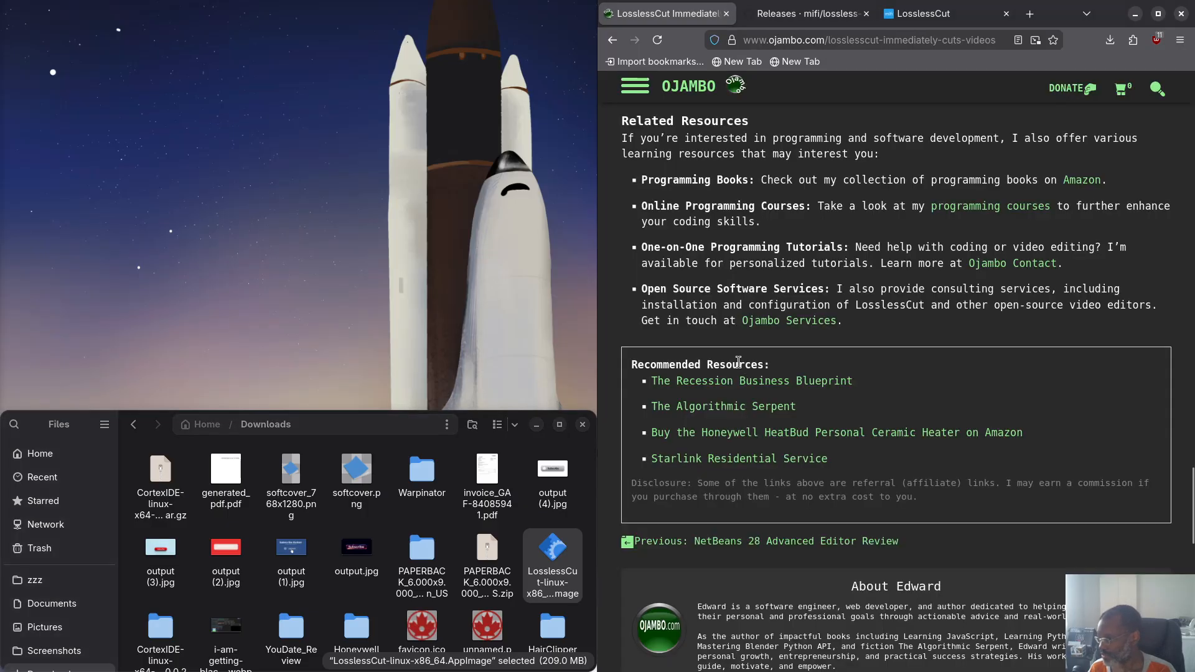
# Launch the downloaded LosslessCut AppImage, check its version in the About LosslessCut information, and close the application
pyautogui.click(552, 556)
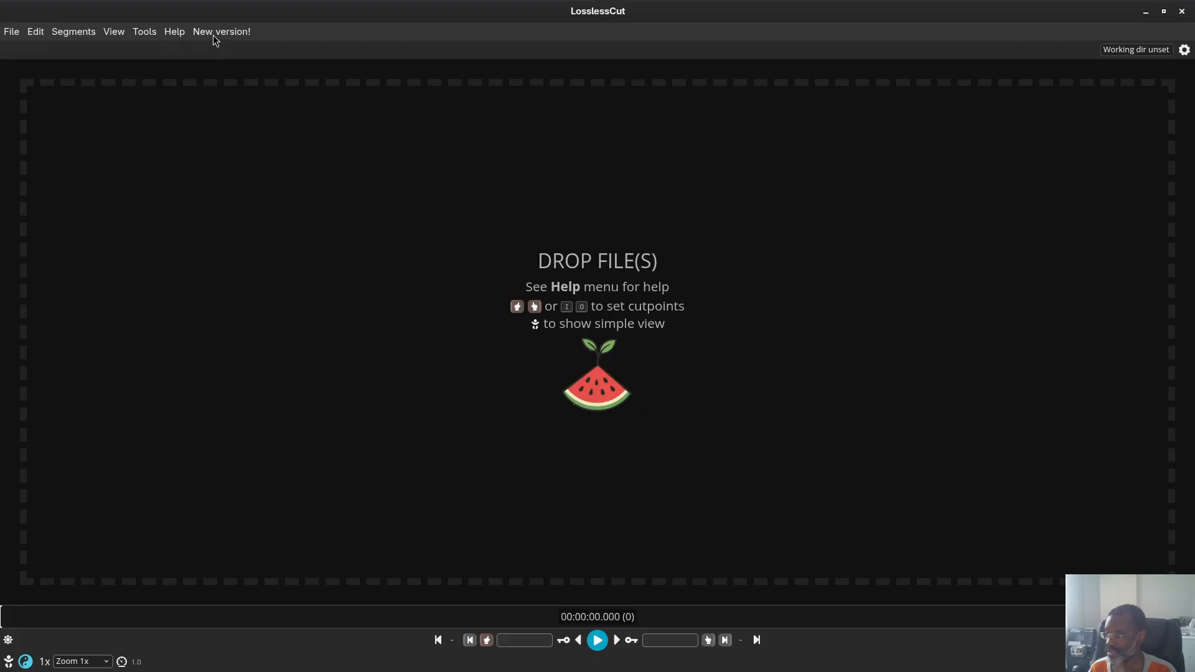
pyautogui.click(167, 32)
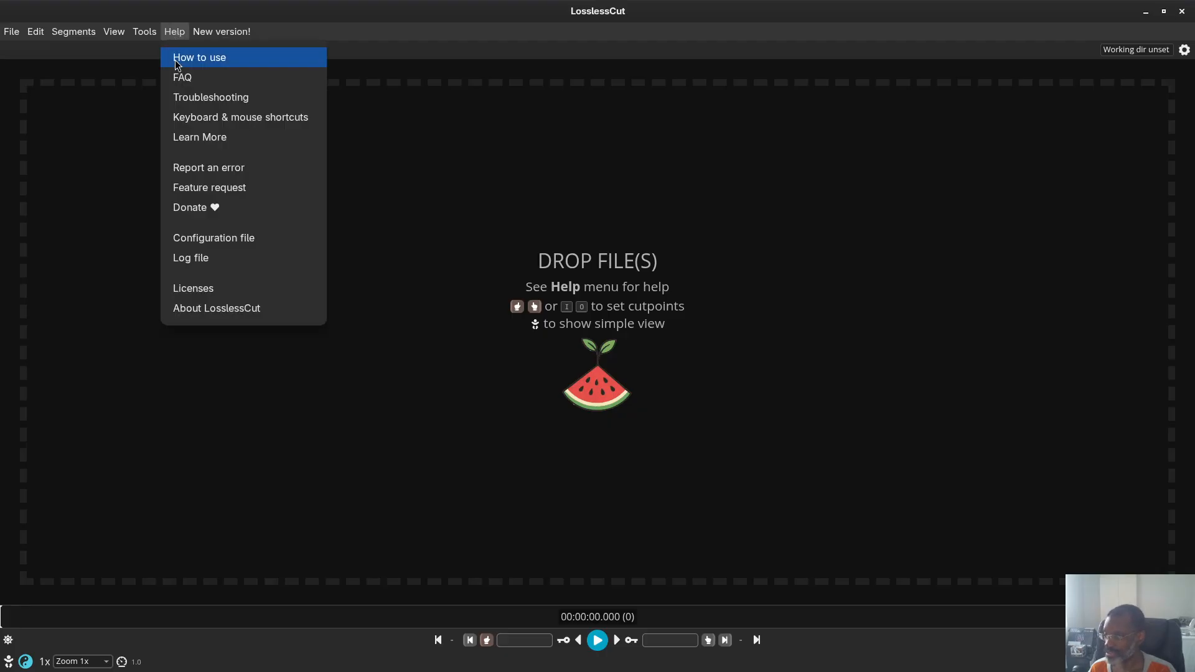
pyautogui.click(200, 309)
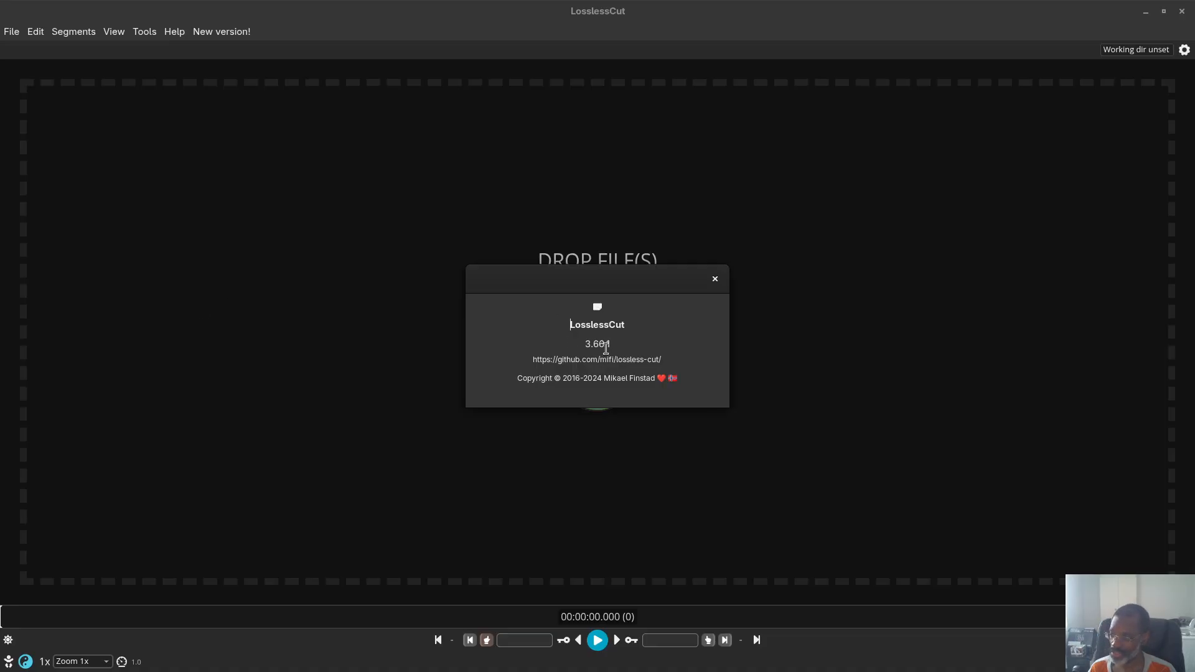
pyautogui.click(716, 281)
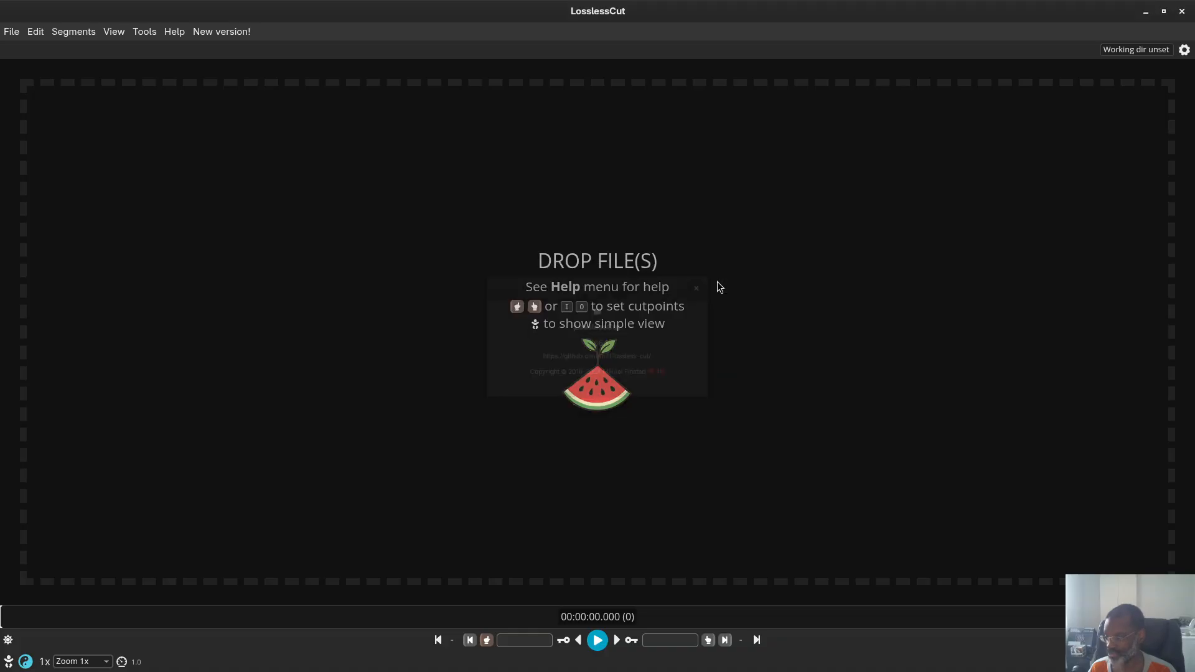
pyautogui.click(1182, 12)
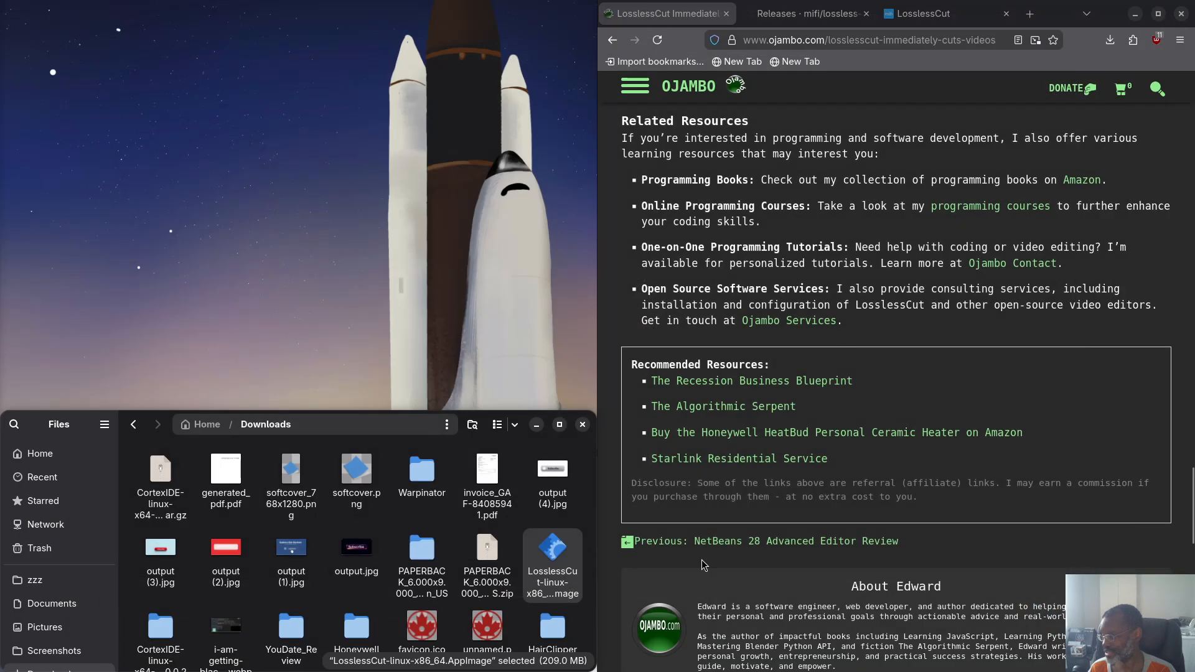
# Trash the old LosslessCut AppImage and download LosslessCut-linux-x86_64.AppImage from the 3.67.1 release into the Downloads folder
pyautogui.press('Delete')
pyautogui.click(548, 544)
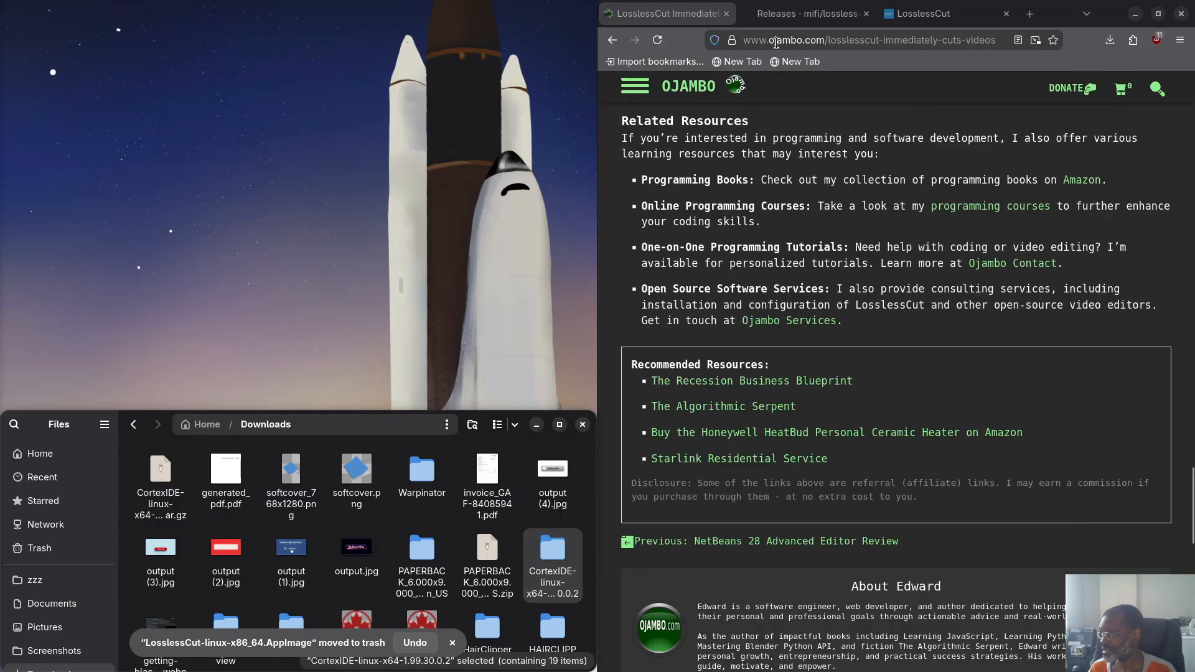
pyautogui.click(814, 18)
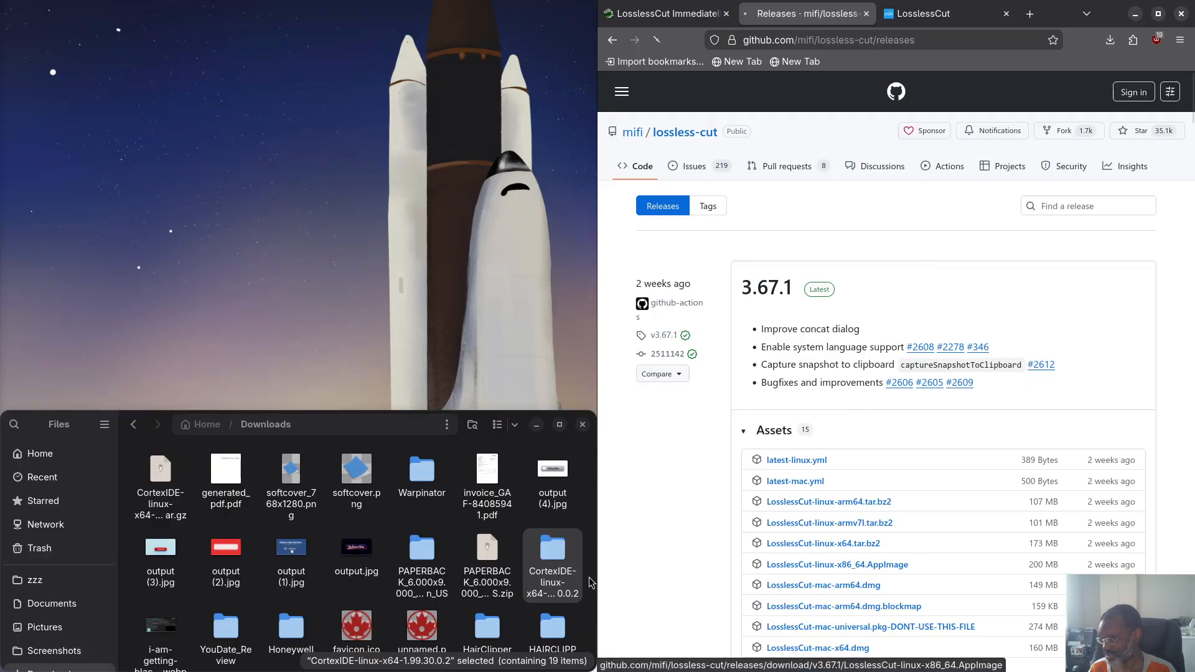
pyautogui.click(876, 566)
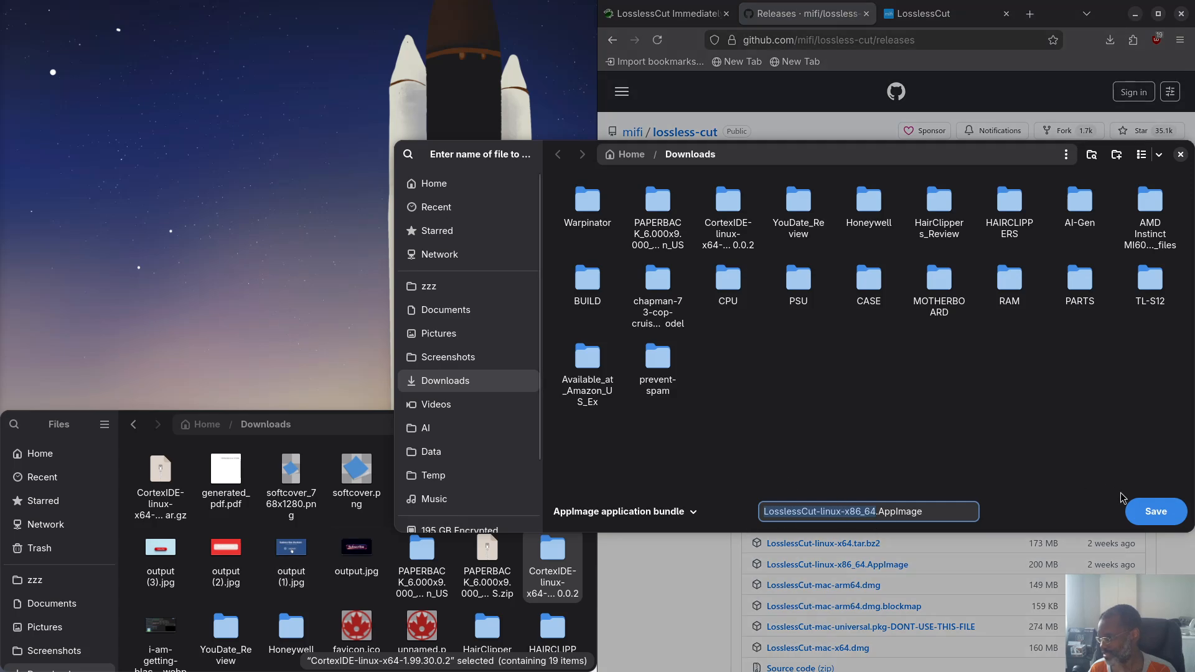
pyautogui.click(1152, 511)
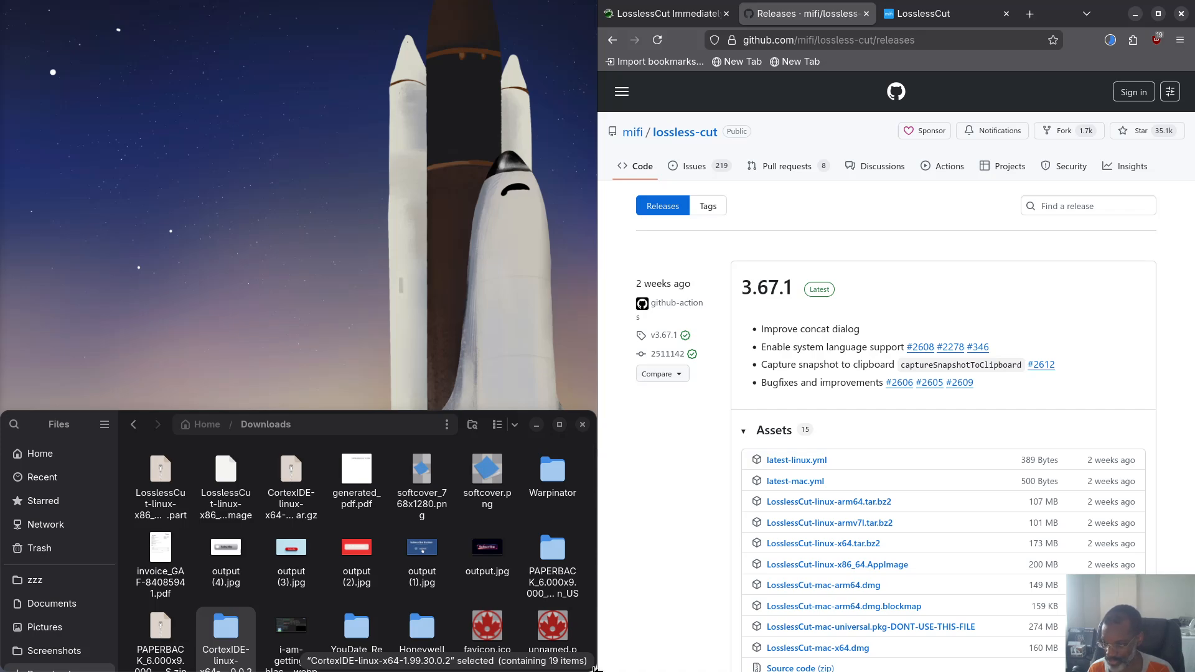
# Open the Videos folder in a new file manager tab and select Learning_JavaScript_20240926.webm
pyautogui.scroll(-5, 71, 632)
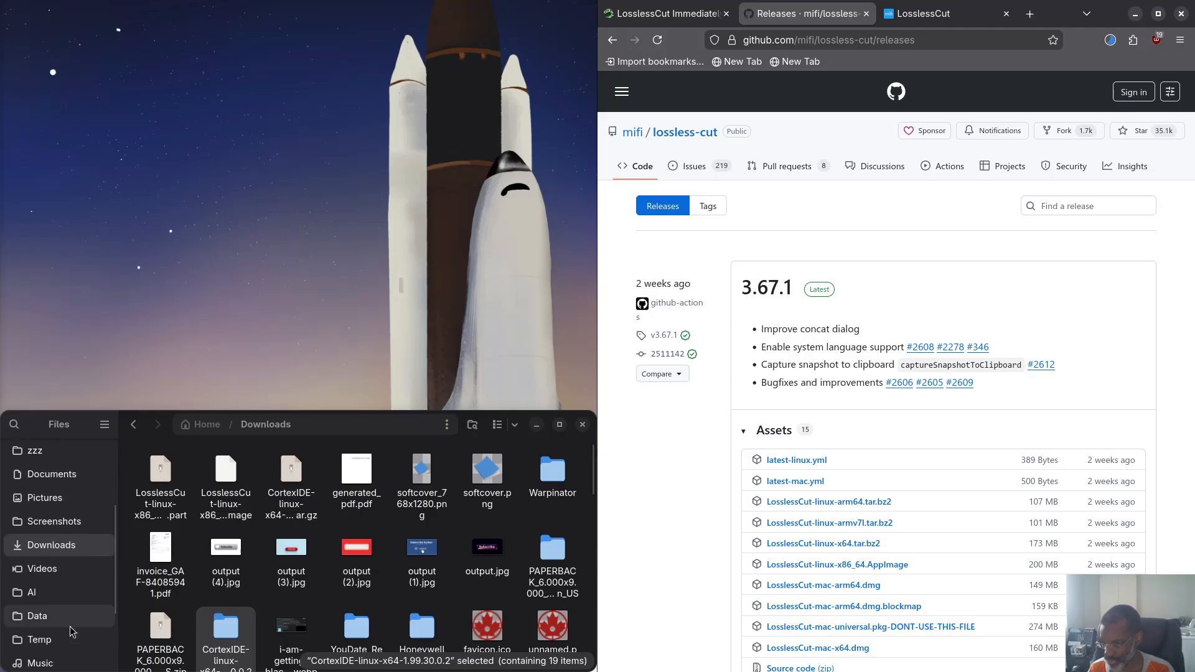
pyautogui.middleClick(56, 545)
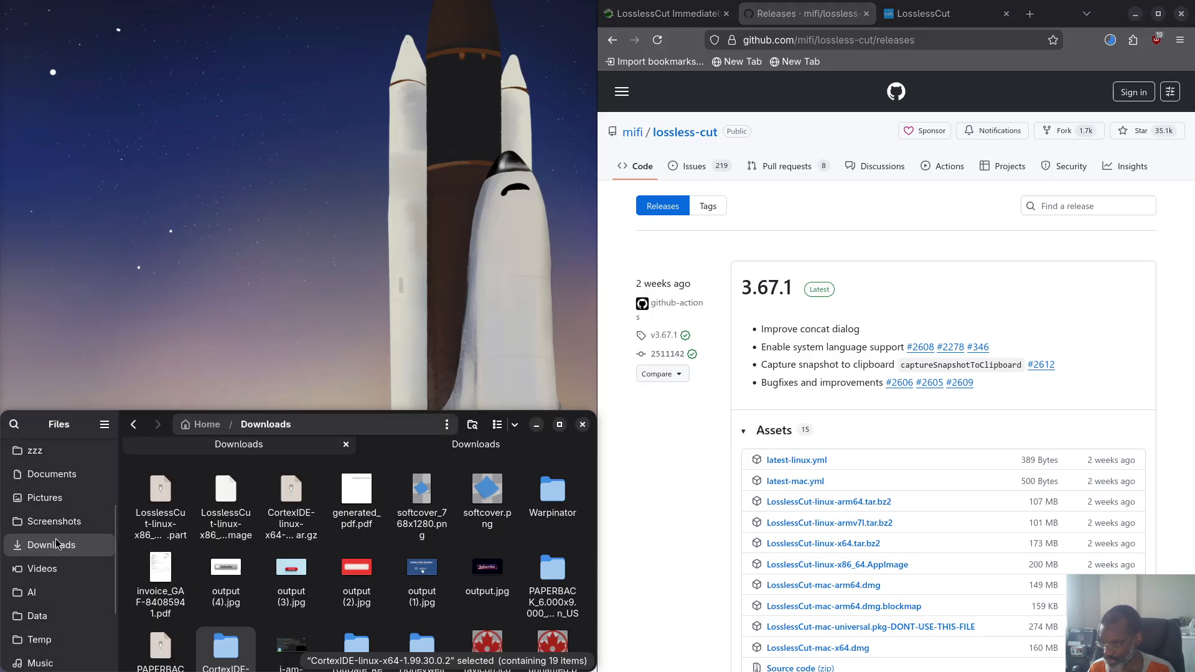
pyautogui.click(414, 454)
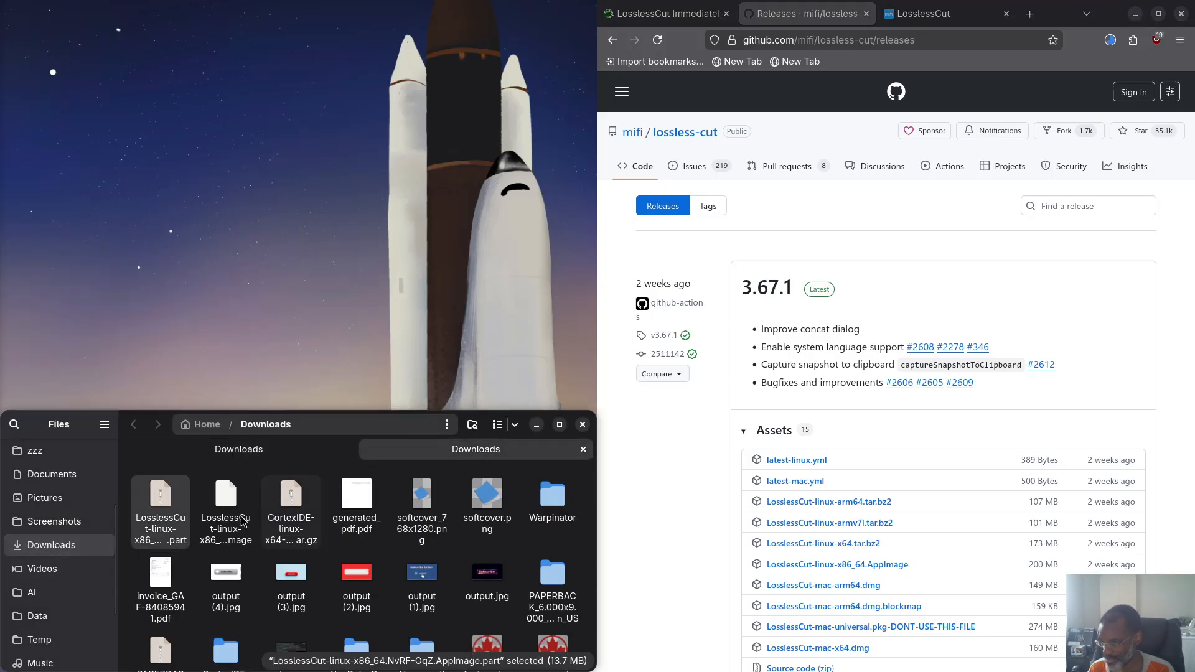
pyautogui.click(66, 571)
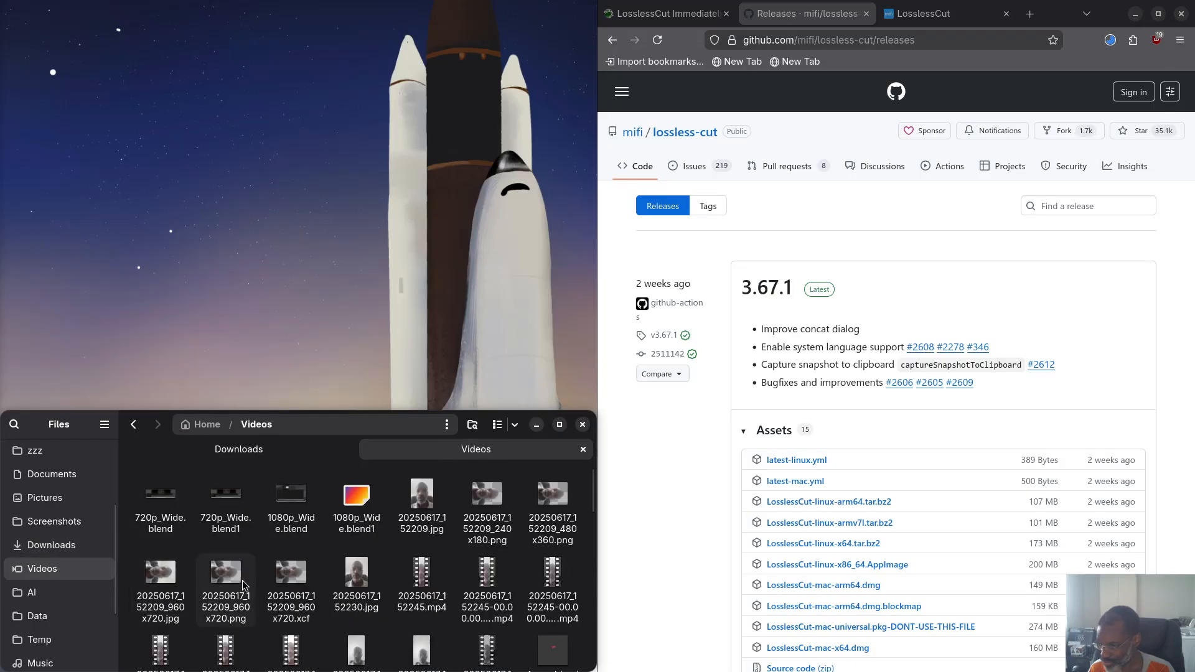
pyautogui.scroll(-6, 371, 607)
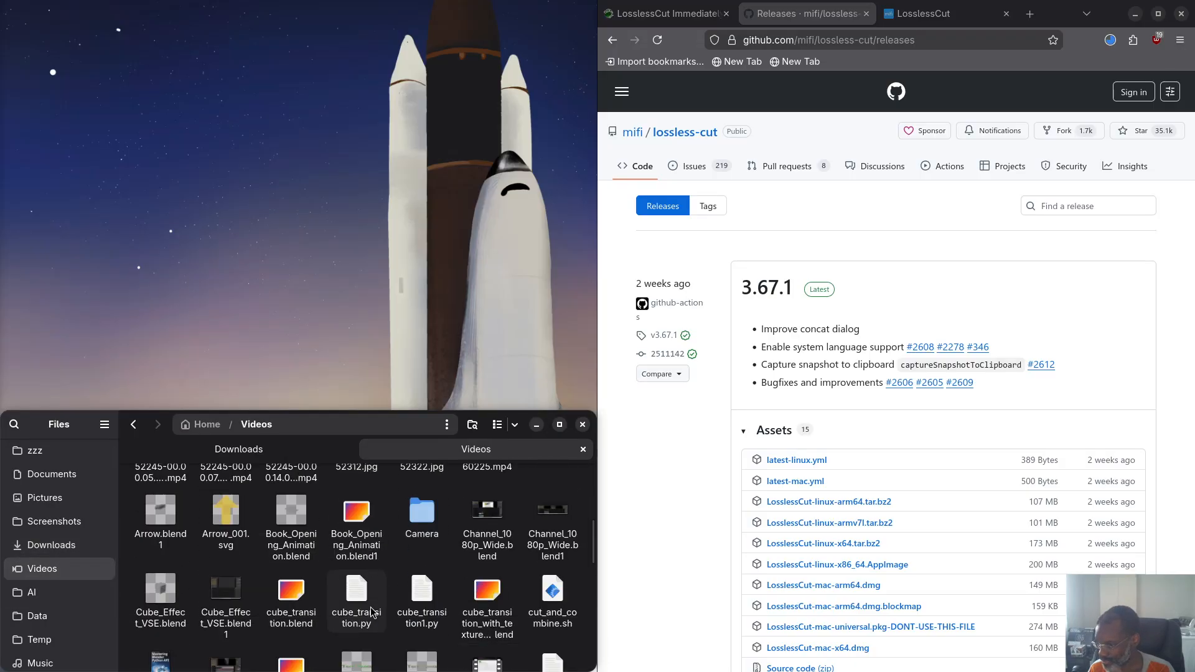
pyautogui.scroll(-2, 371, 607)
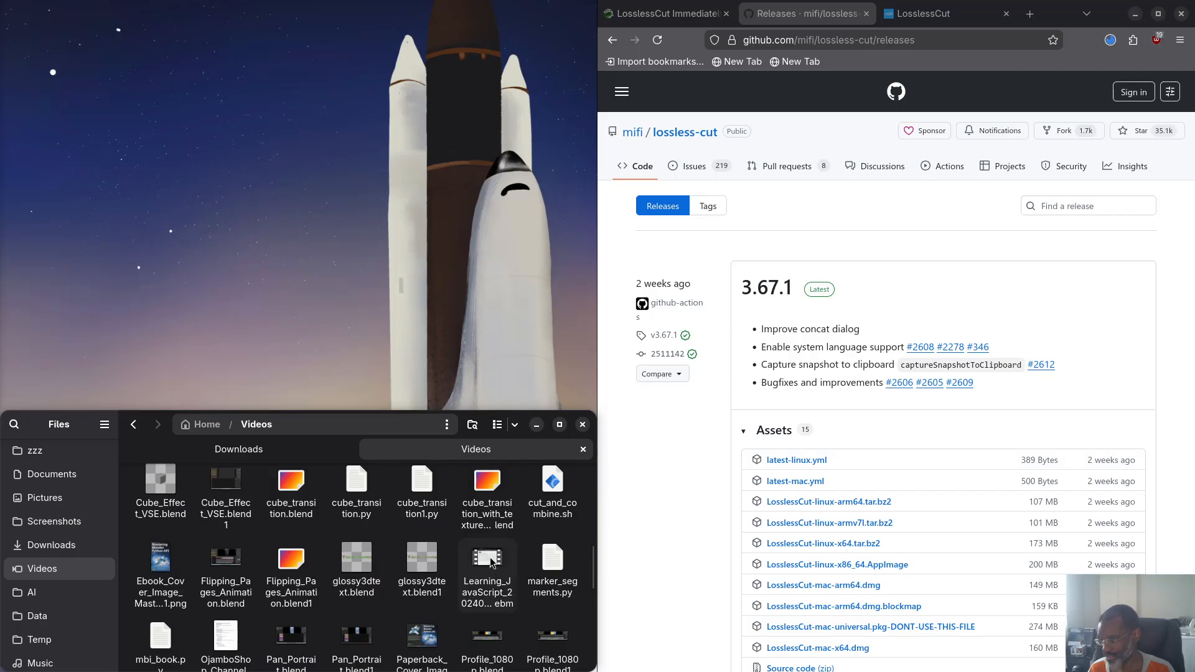
pyautogui.click(491, 558)
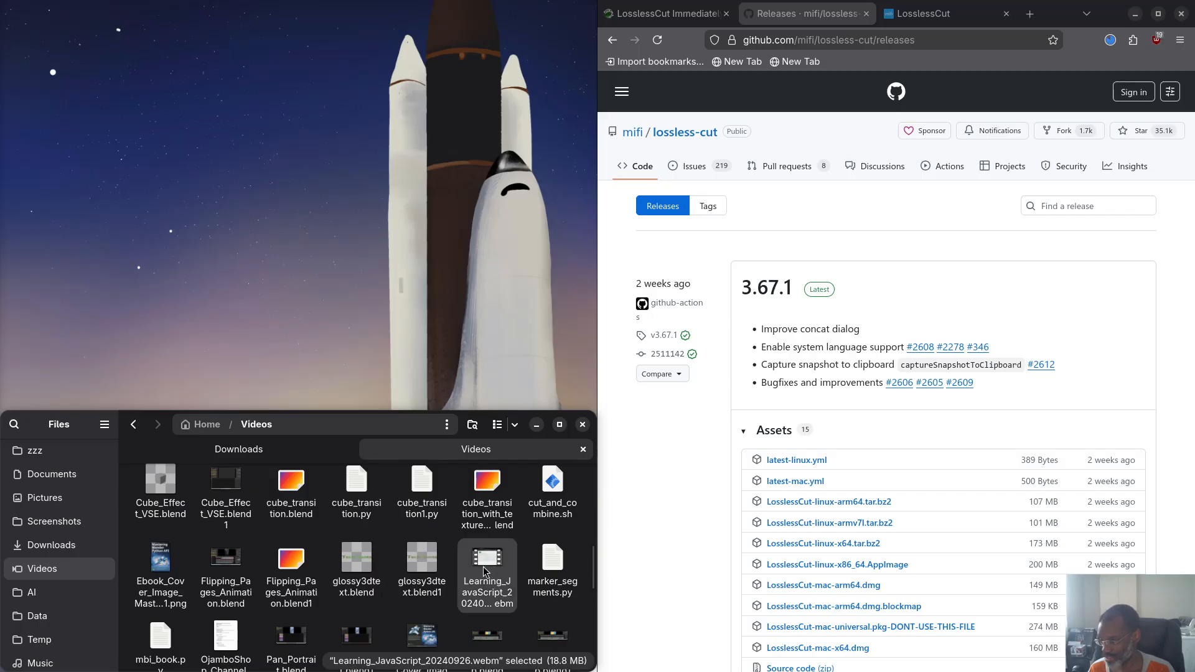
# Open the Home folder in another file manager tab and check the file sizes of the 2025-11-30 MP4 recordings
pyautogui.scroll(4, 46, 482)
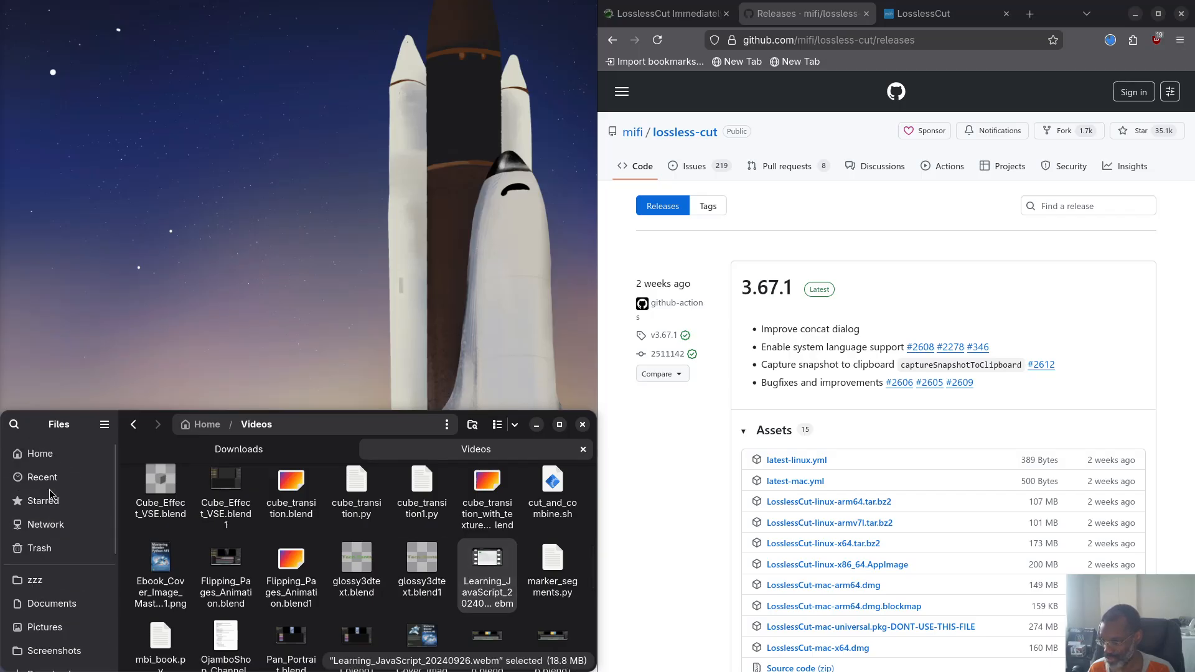
pyautogui.middleClick(49, 460)
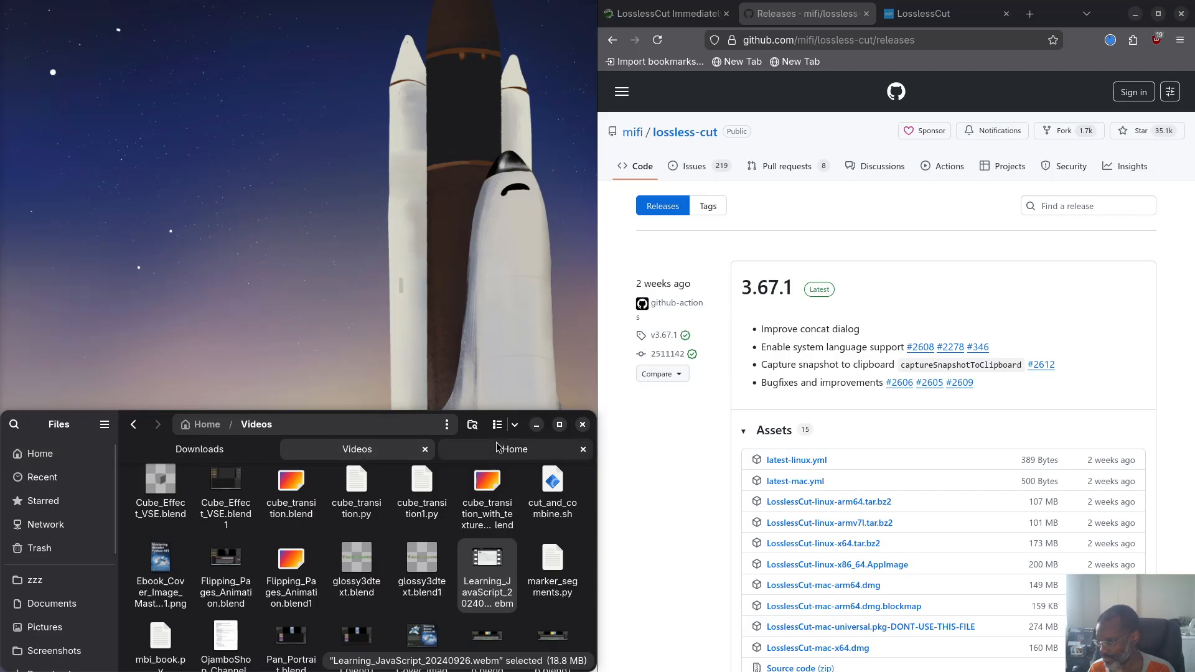
pyautogui.click(498, 448)
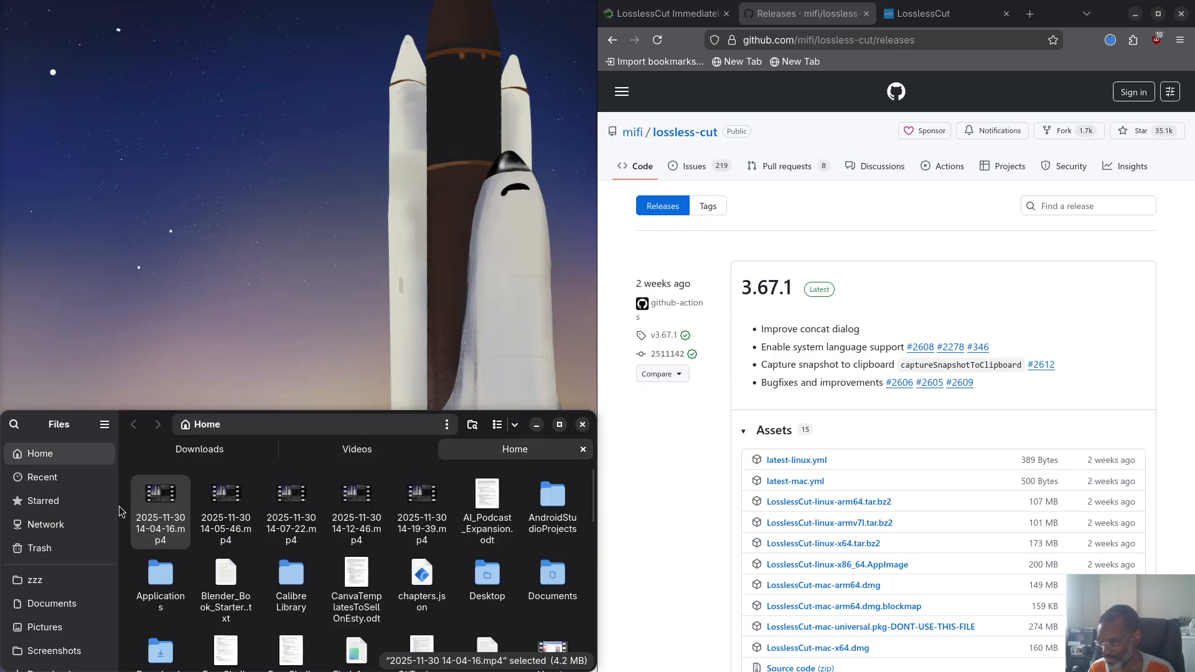
pyautogui.click(415, 498)
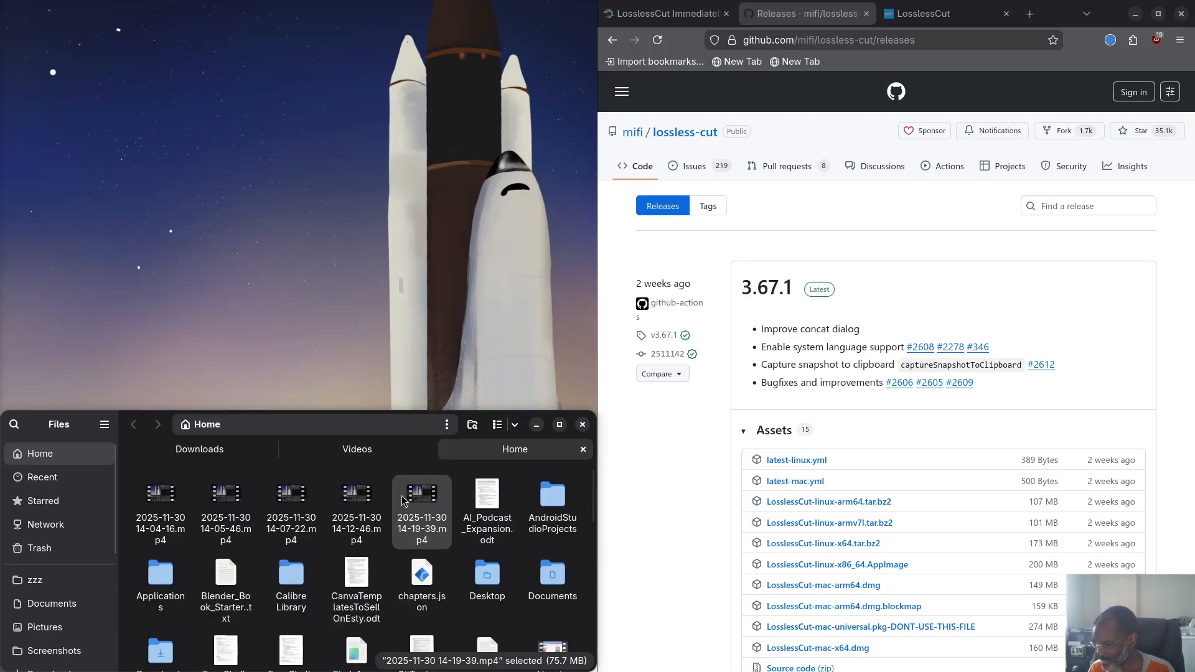
pyautogui.click(359, 498)
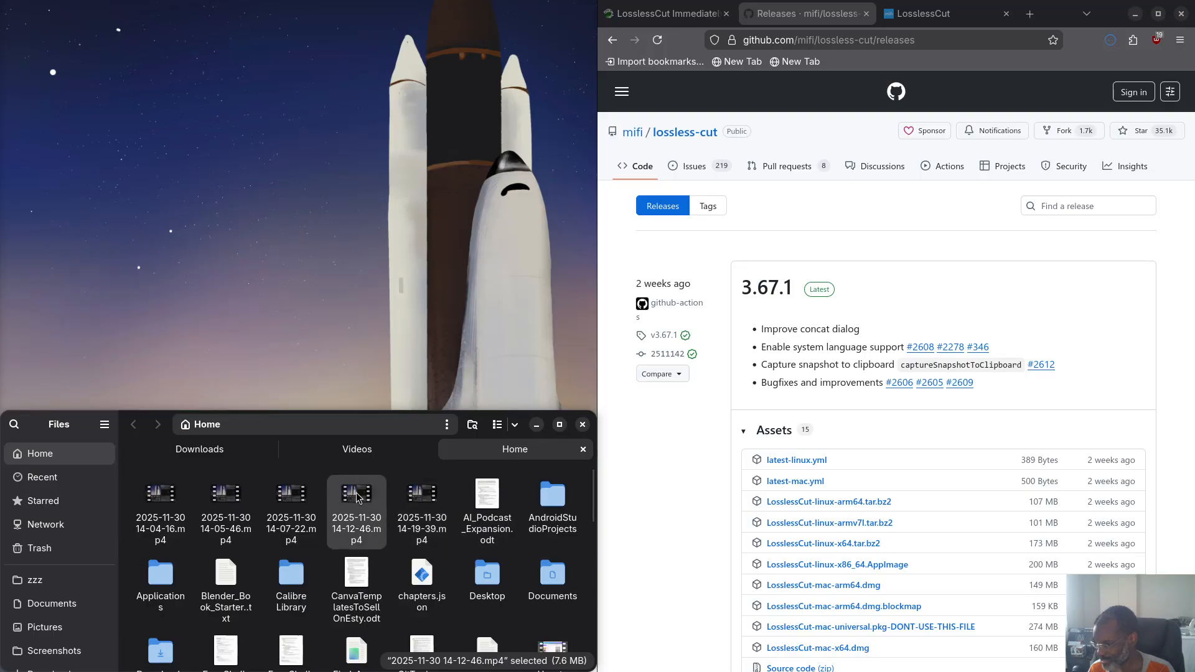
pyautogui.click(287, 500)
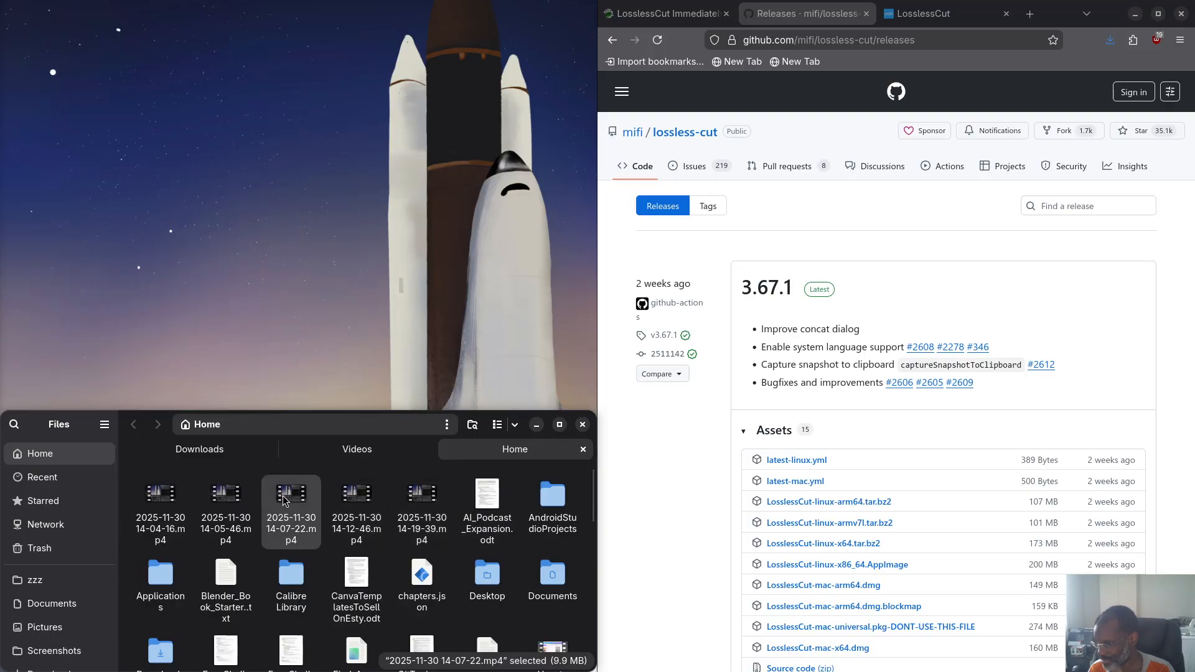
pyautogui.click(234, 502)
pyautogui.click(157, 504)
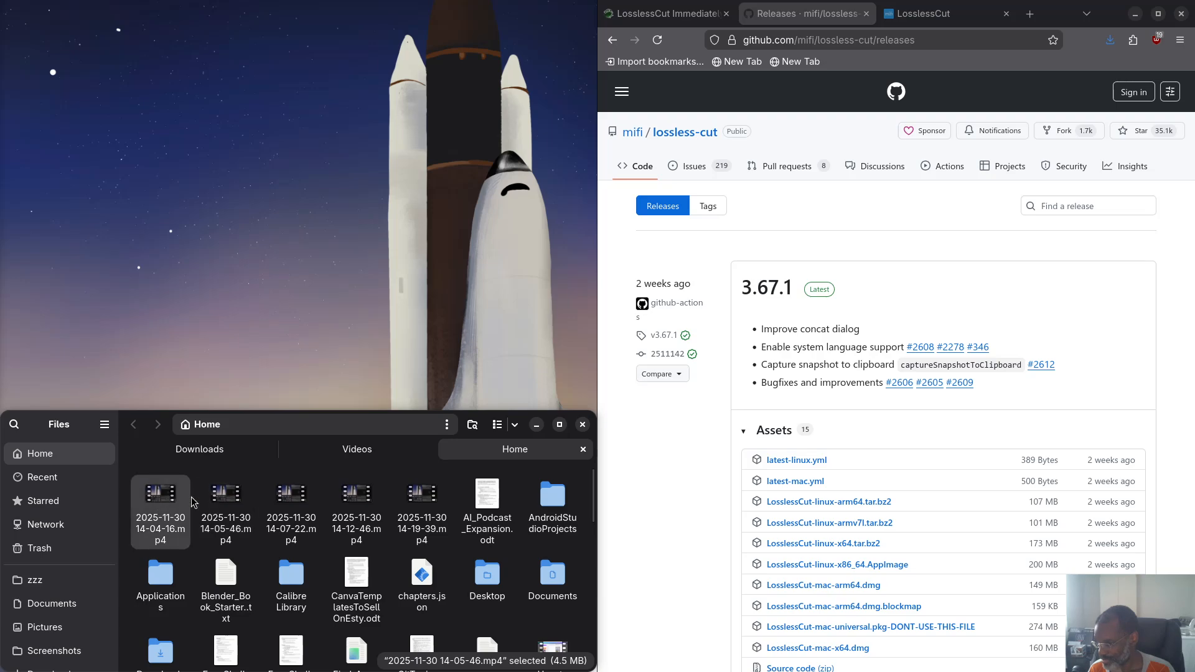
pyautogui.click(356, 501)
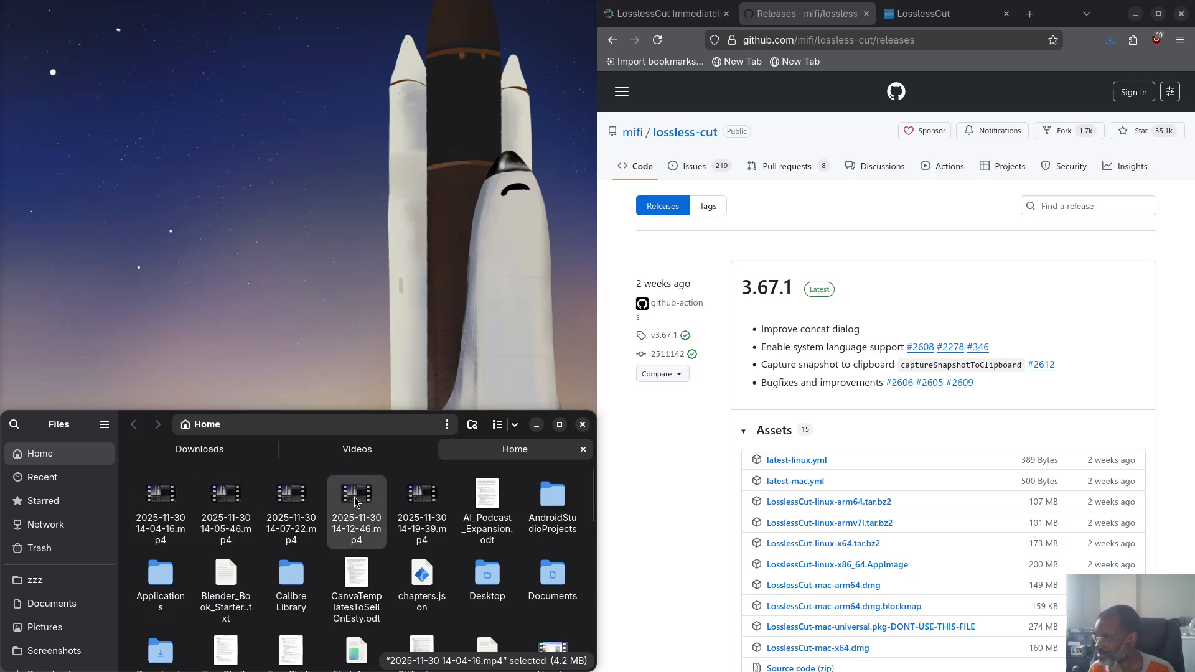
pyautogui.doubleClick(357, 501)
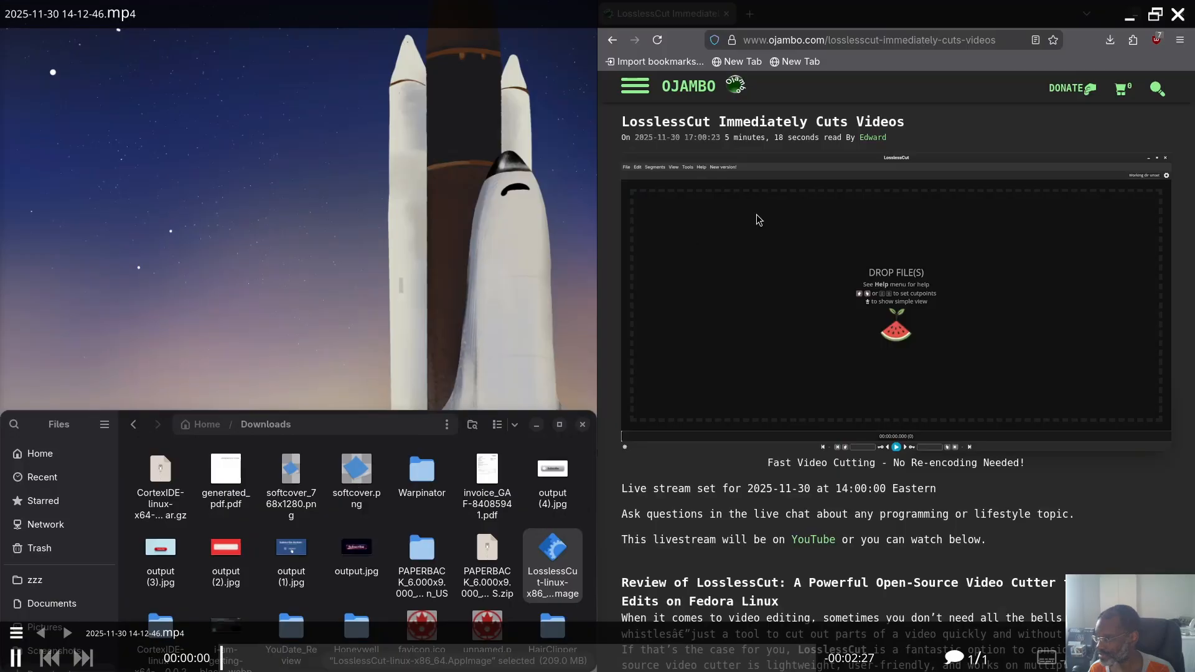
pyautogui.click(1178, 16)
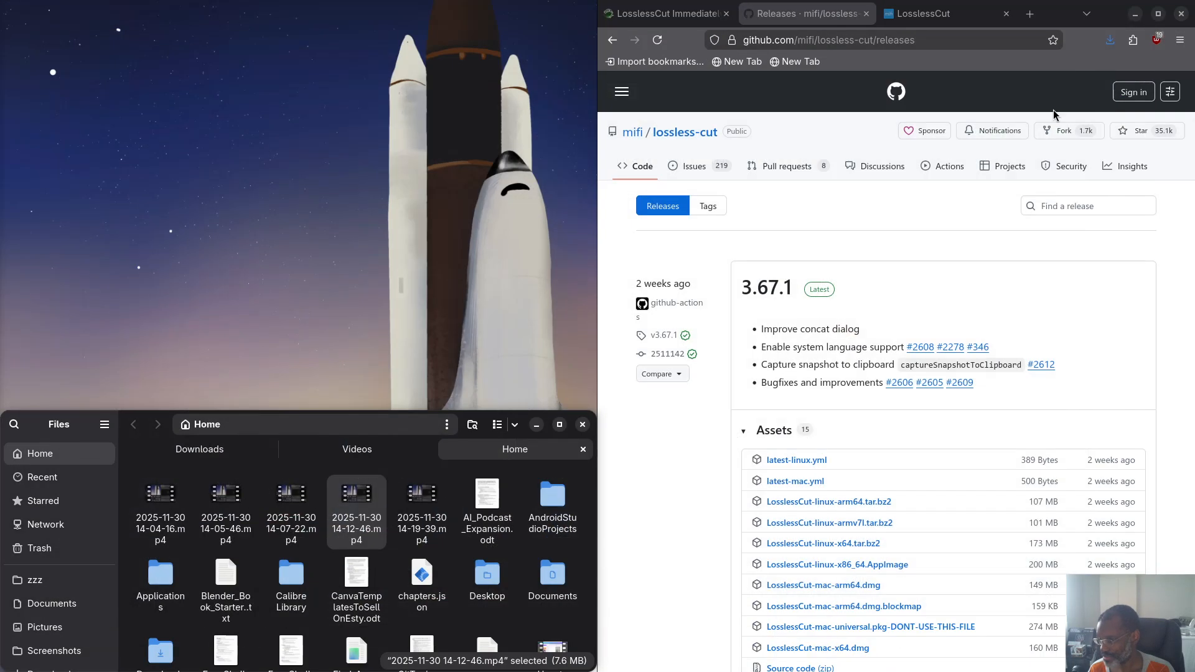
pyautogui.doubleClick(161, 516)
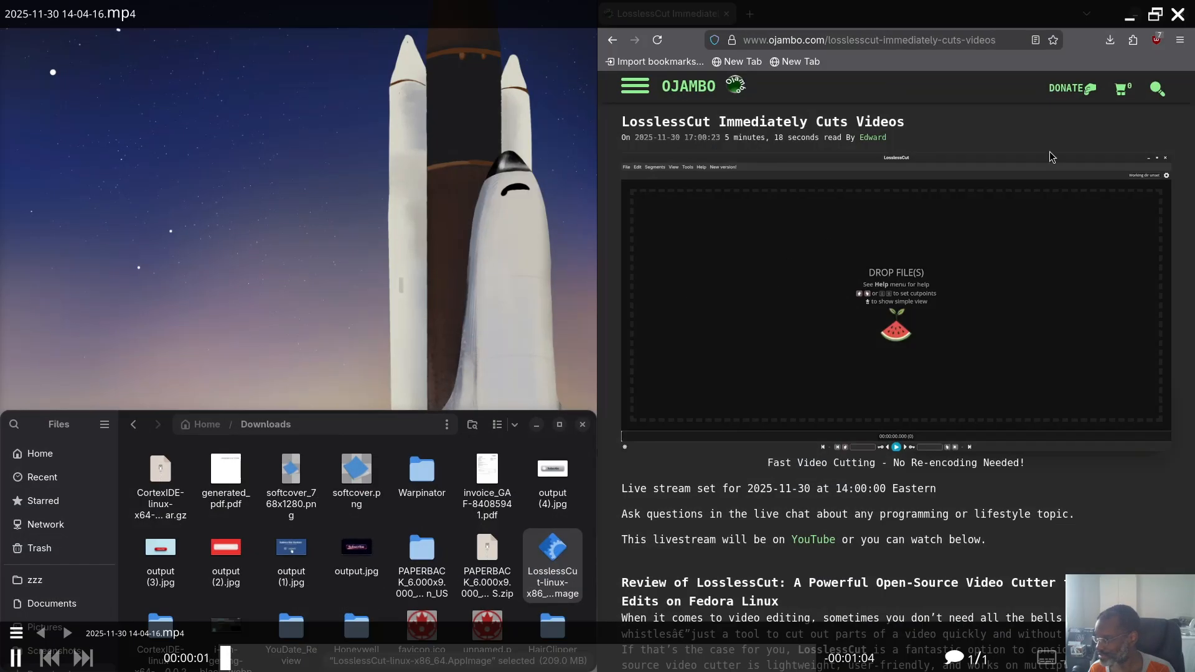
pyautogui.click(1178, 16)
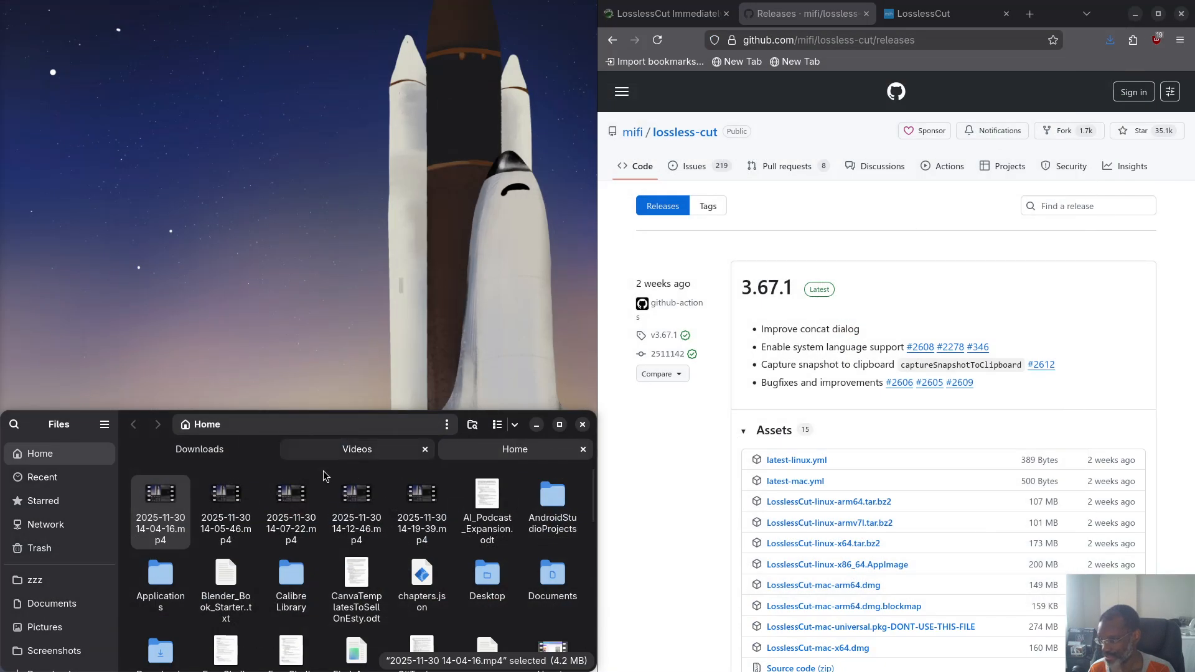
pyautogui.click(356, 501)
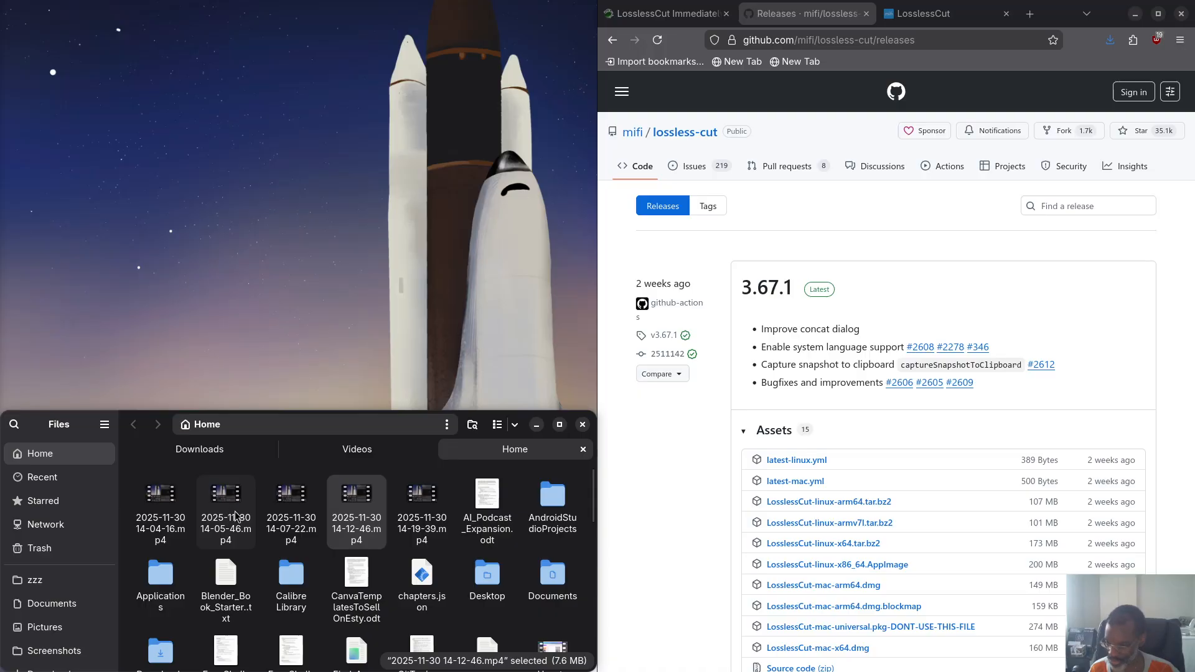
pyautogui.keyDown('shift'); pyautogui.click(235, 515); pyautogui.keyUp('shift')
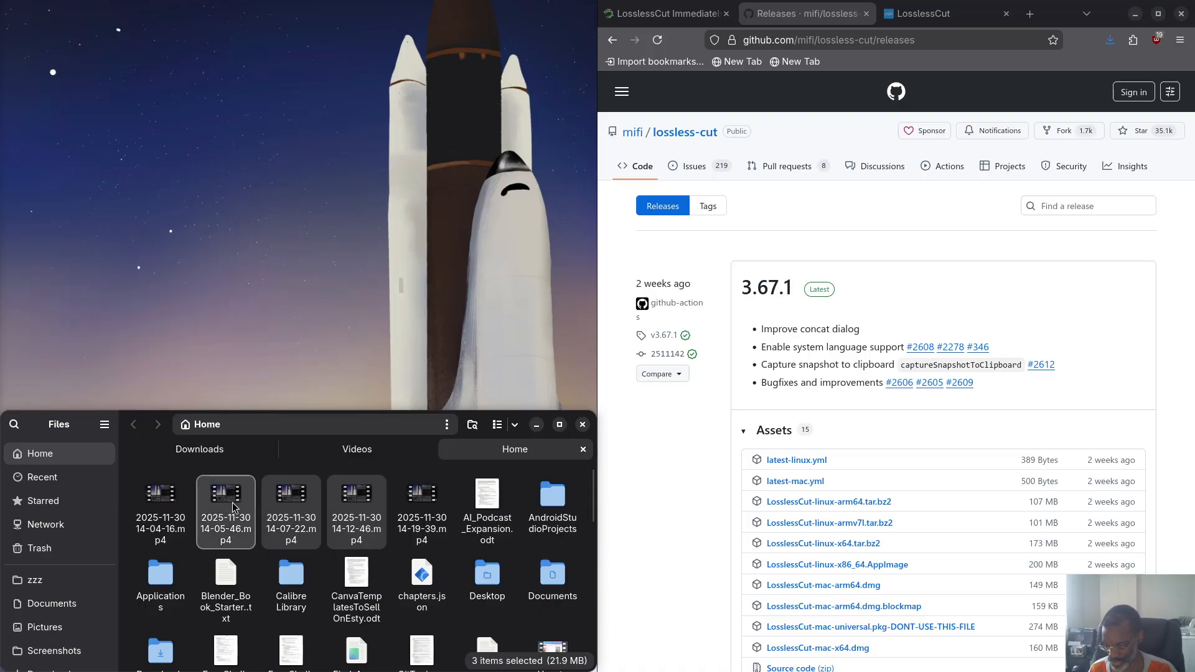
pyautogui.press('Delete')
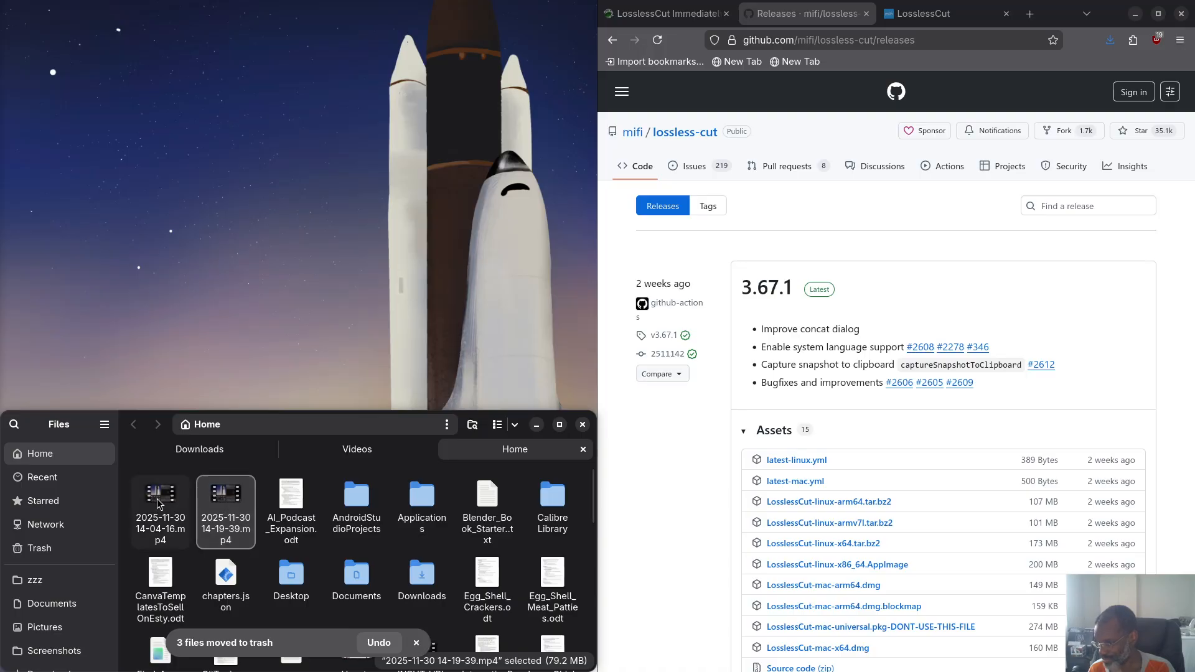
# Check the sizes of the 14-04-16 and 14-19-39 recordings and return to the Downloads folder by way of Videos
pyautogui.click(173, 503)
pyautogui.click(228, 506)
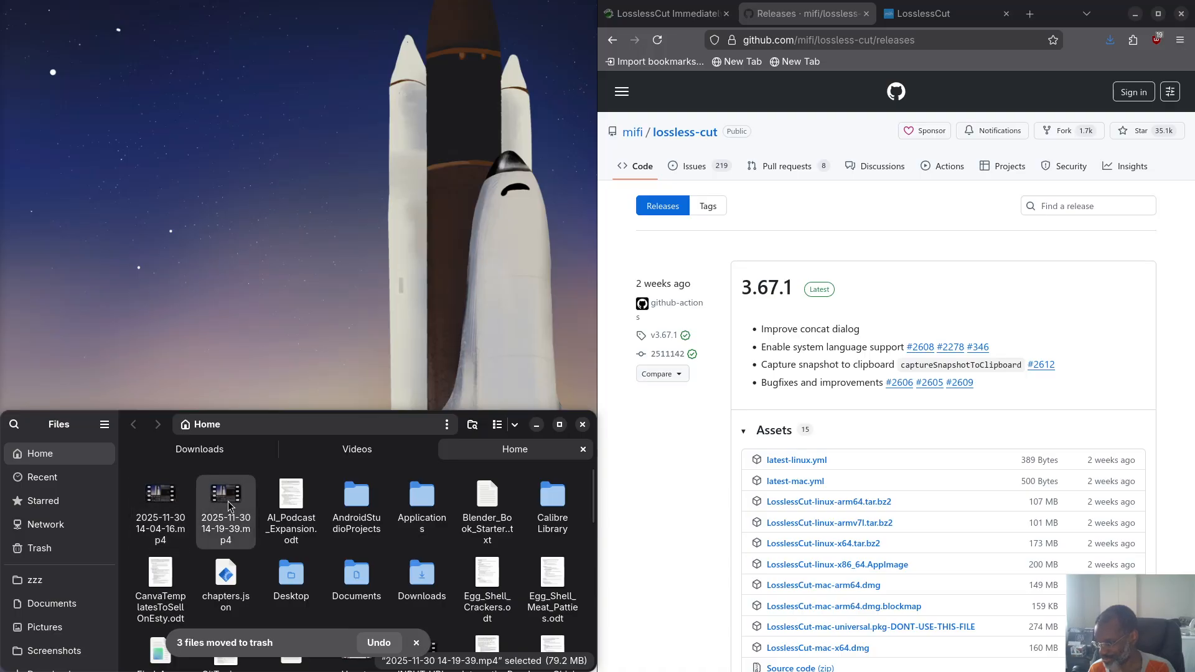
pyautogui.click(166, 504)
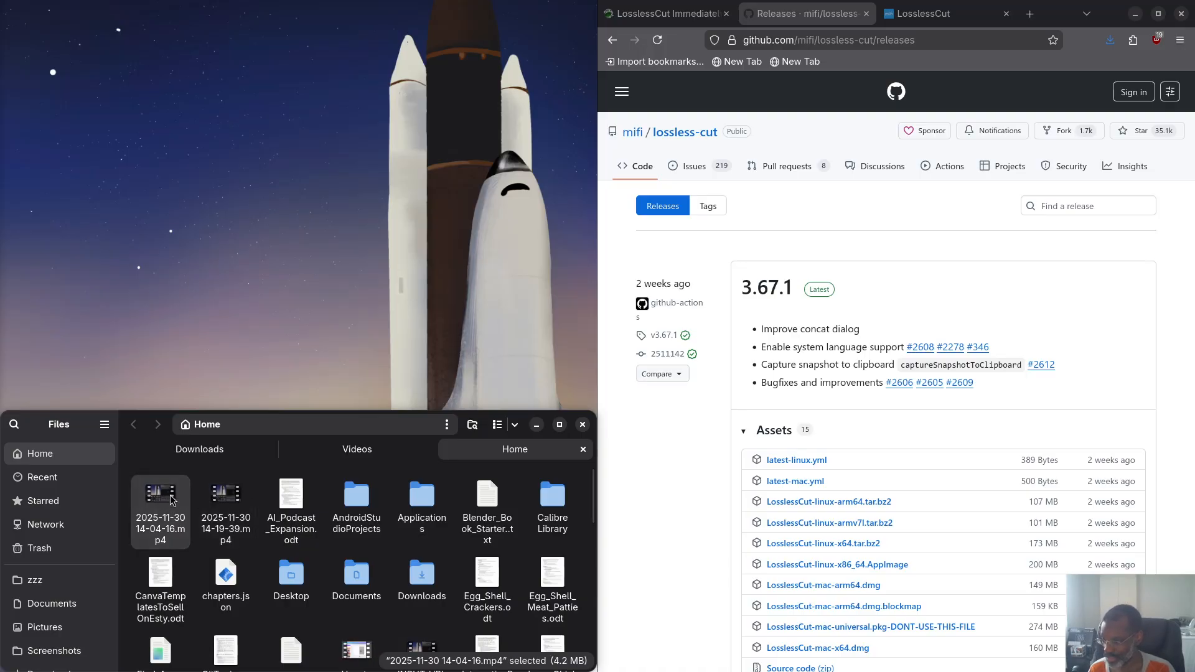
pyautogui.click(367, 456)
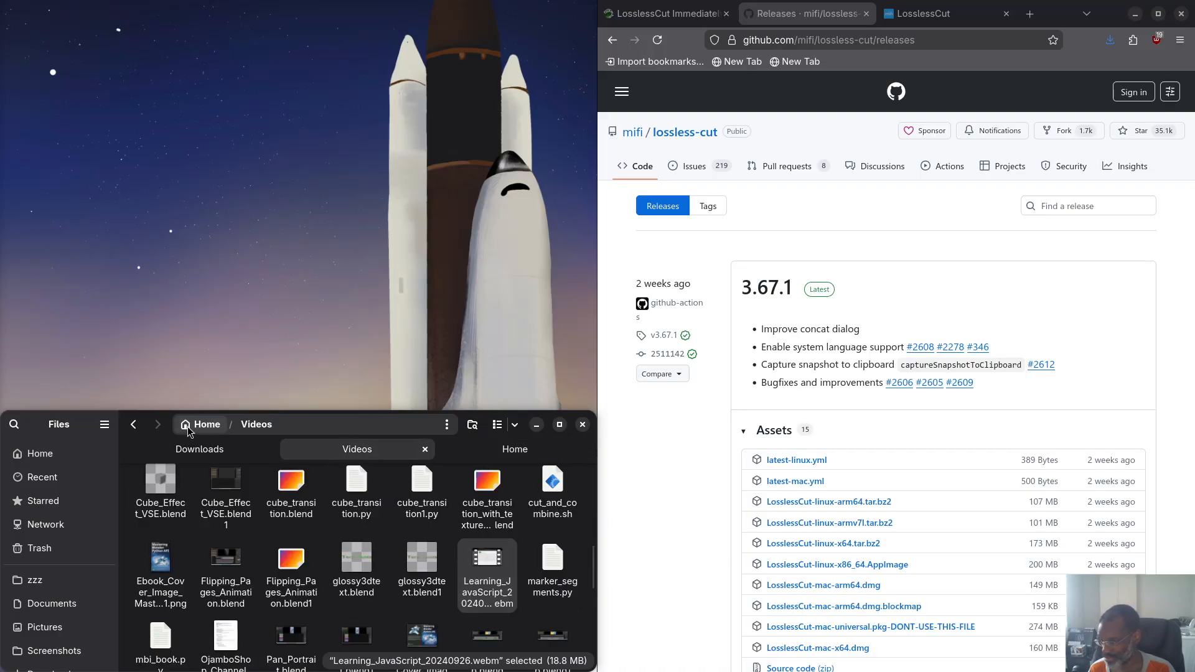
pyautogui.click(183, 454)
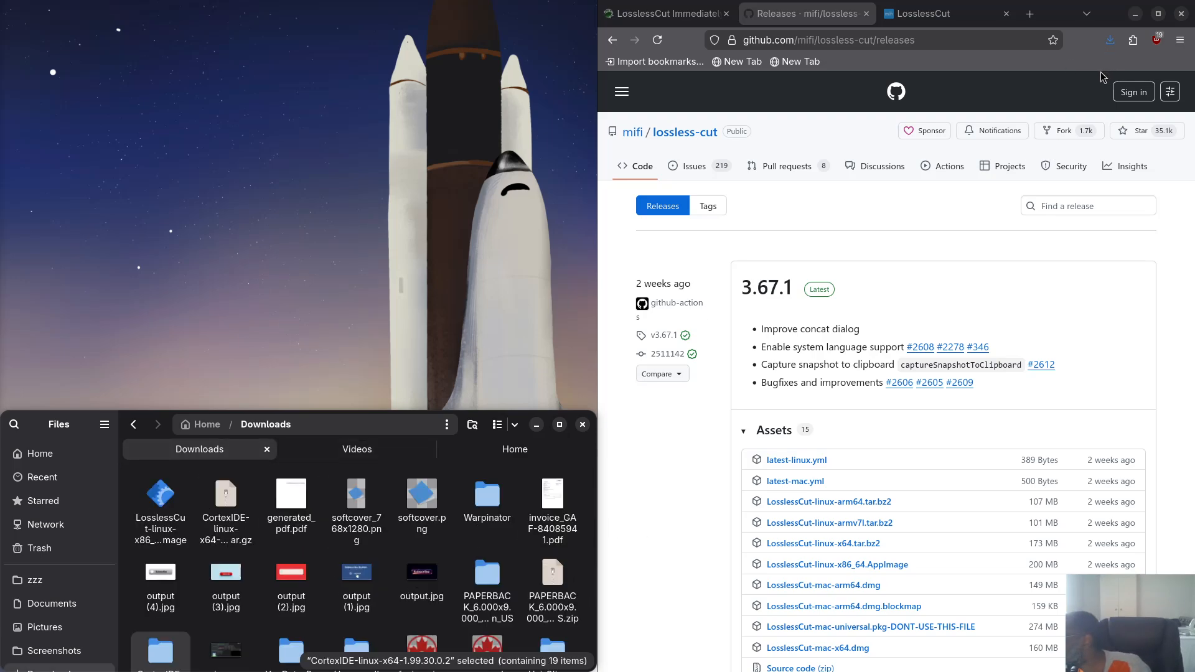
# Check that the LosslessCut AppImage download is complete and make LosslessCut-linux-x86_64.AppImage in Downloads executable as a program
pyautogui.click(1111, 40)
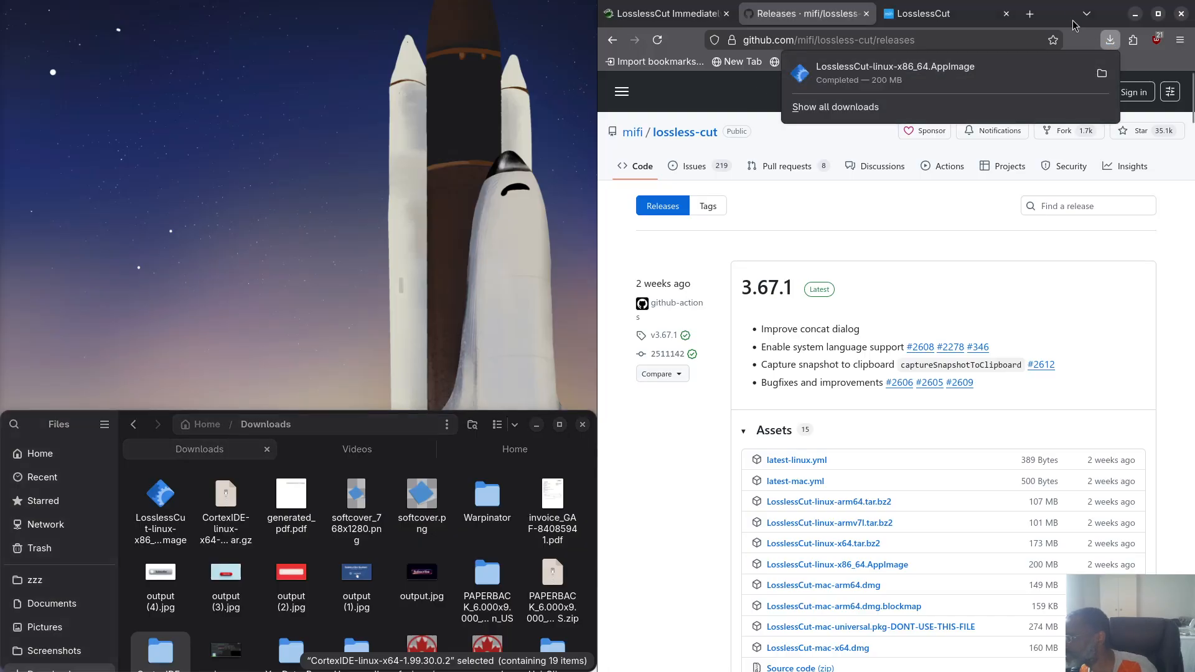
pyautogui.click(1062, 7)
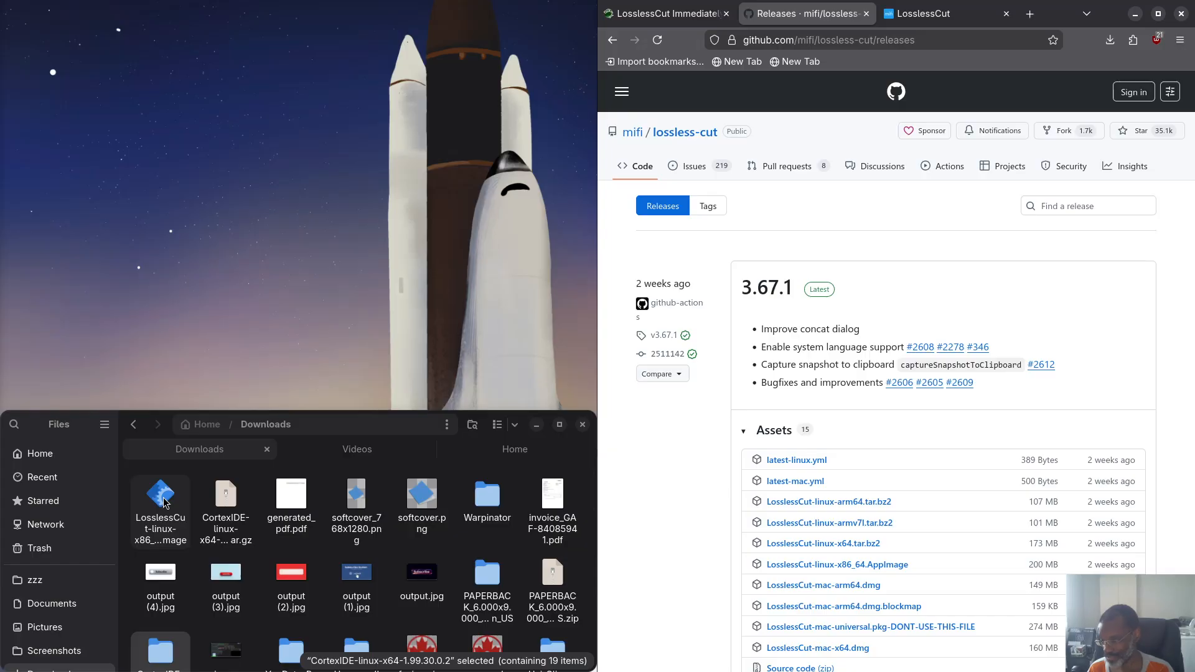
pyautogui.rightClick(165, 517)
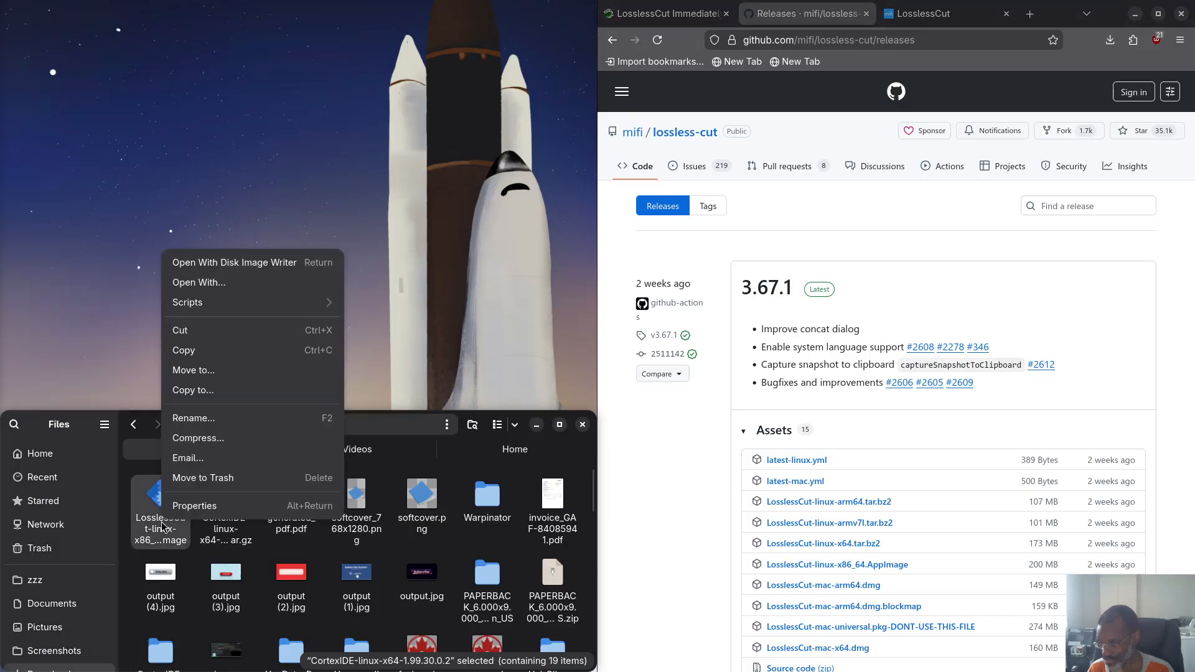
pyautogui.click(195, 506)
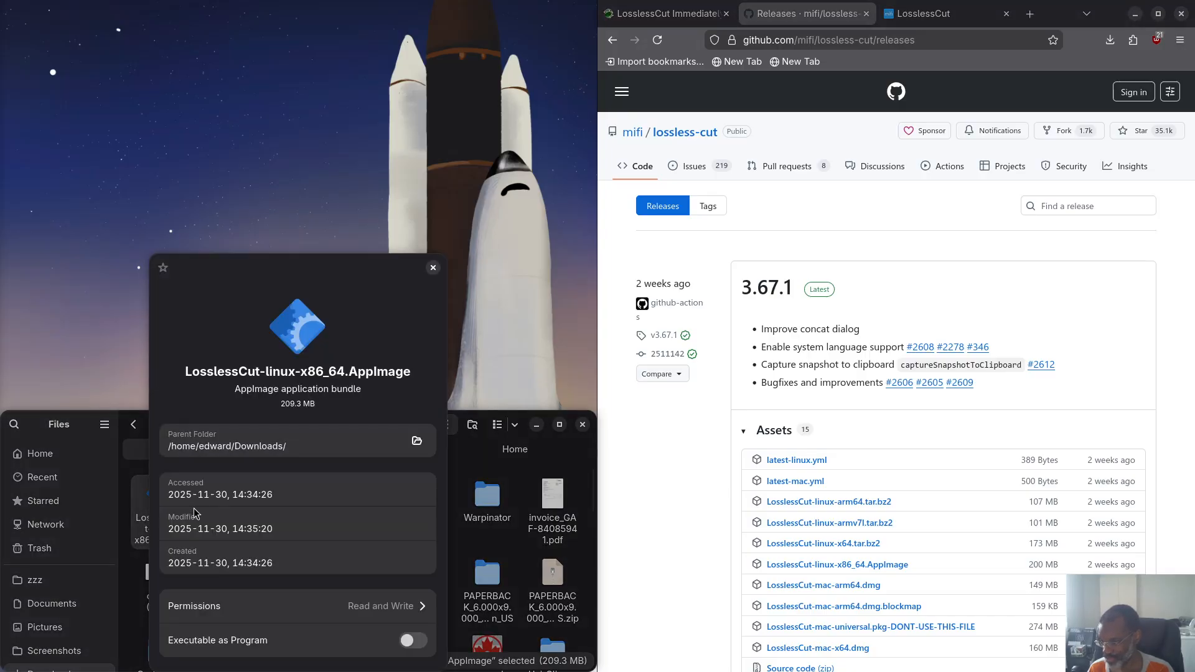
pyautogui.click(406, 641)
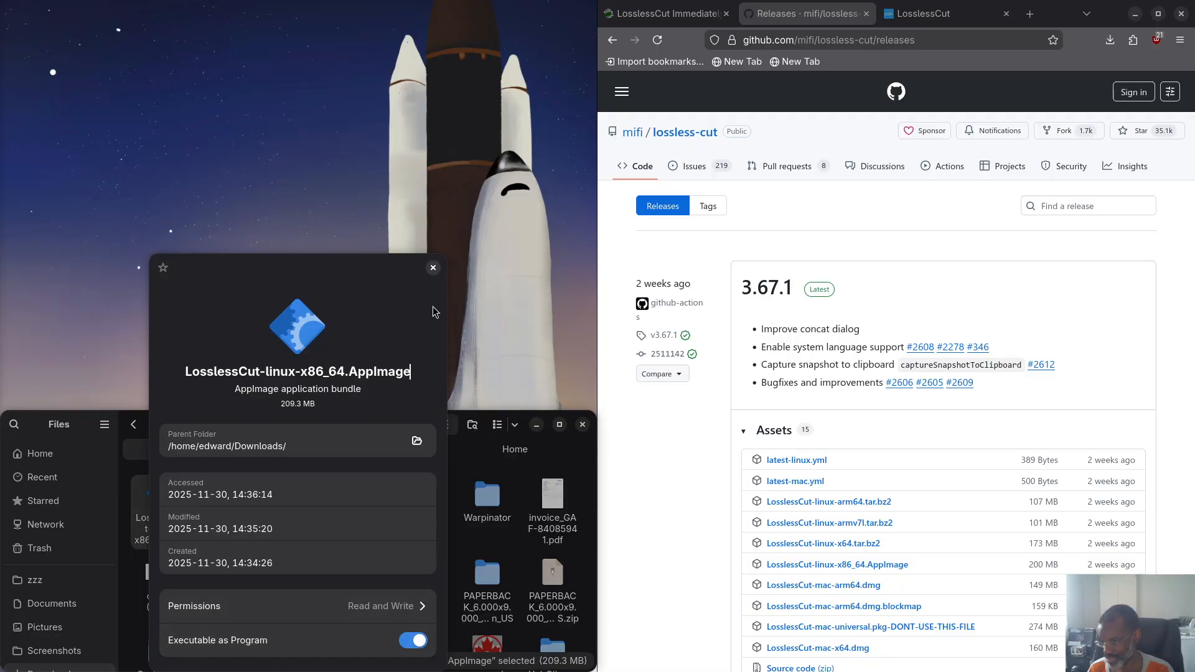
pyautogui.click(433, 267)
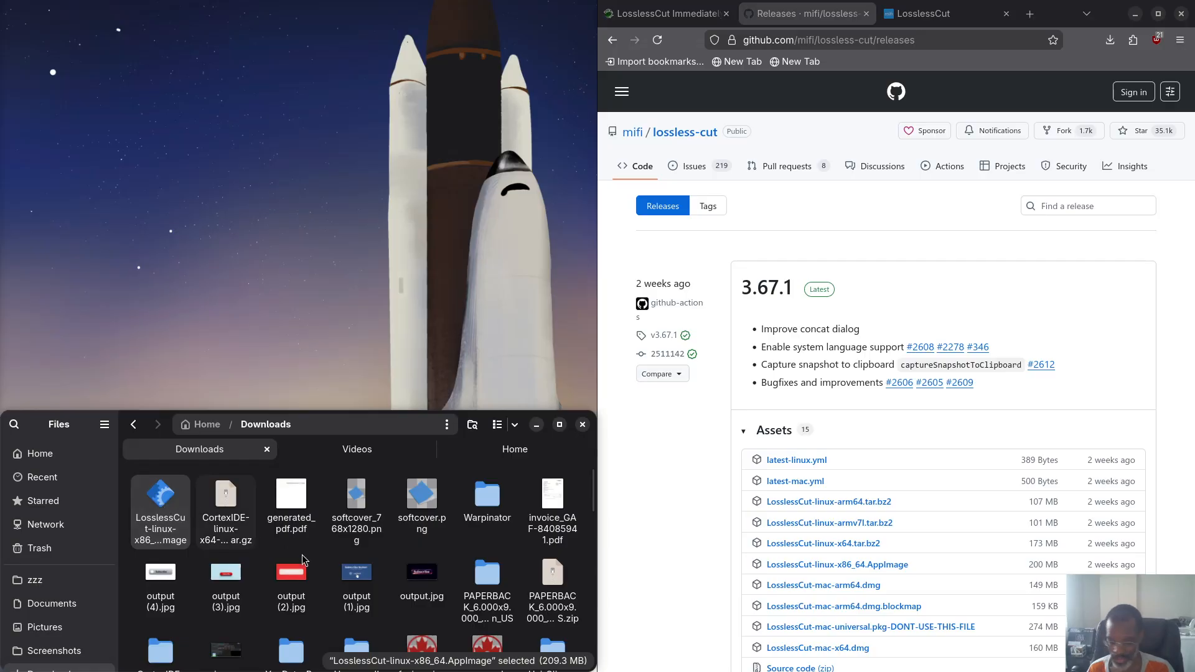
# Switch to the software center, search for "los", open the LosslessCut page and tile its window beside the browser
pyautogui.press('super')
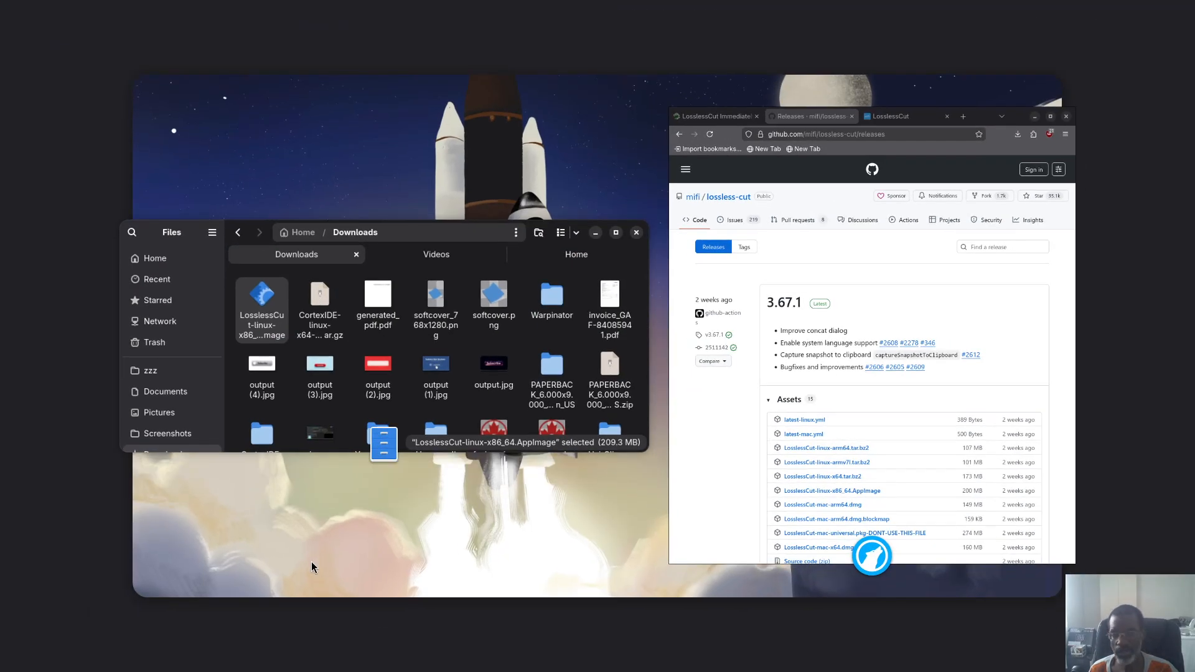
pyautogui.click(311, 562)
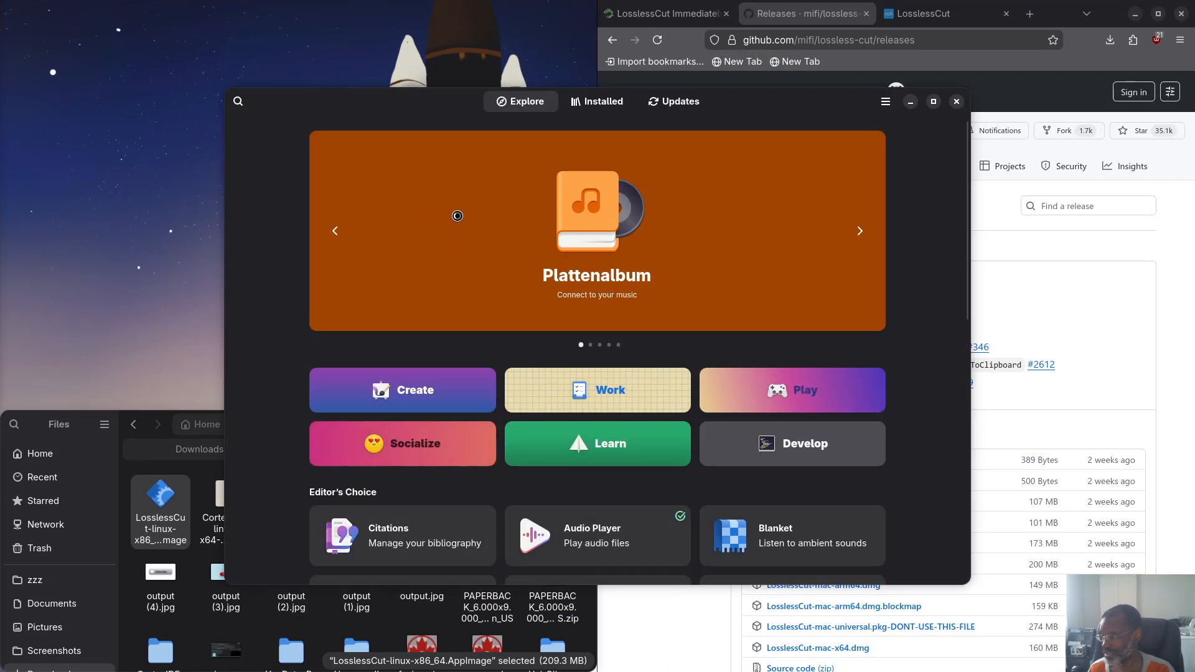
pyautogui.moveTo(399, 111); pyautogui.dragTo(220, 50)
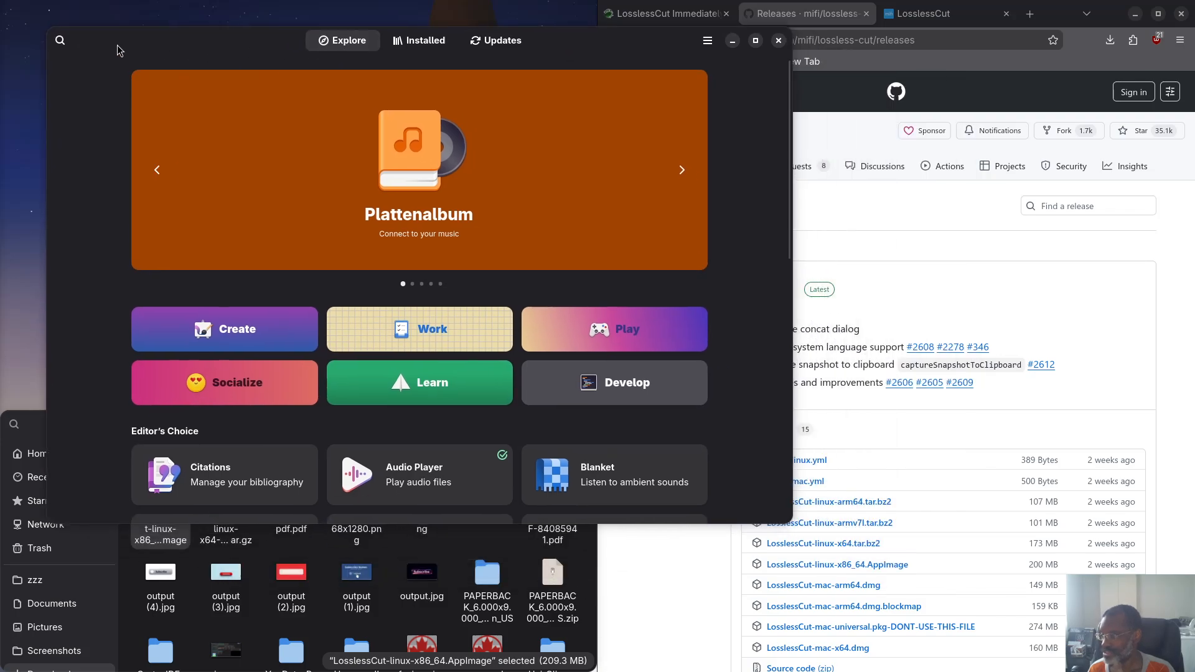
pyautogui.click(60, 39)
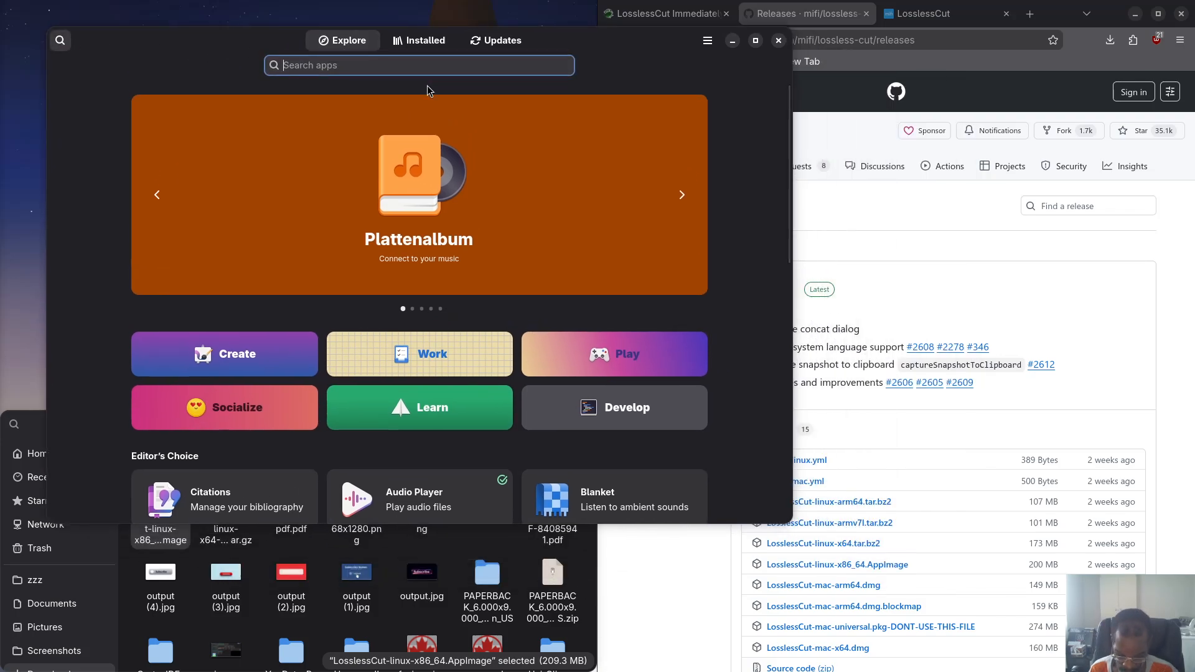
pyautogui.write('los')
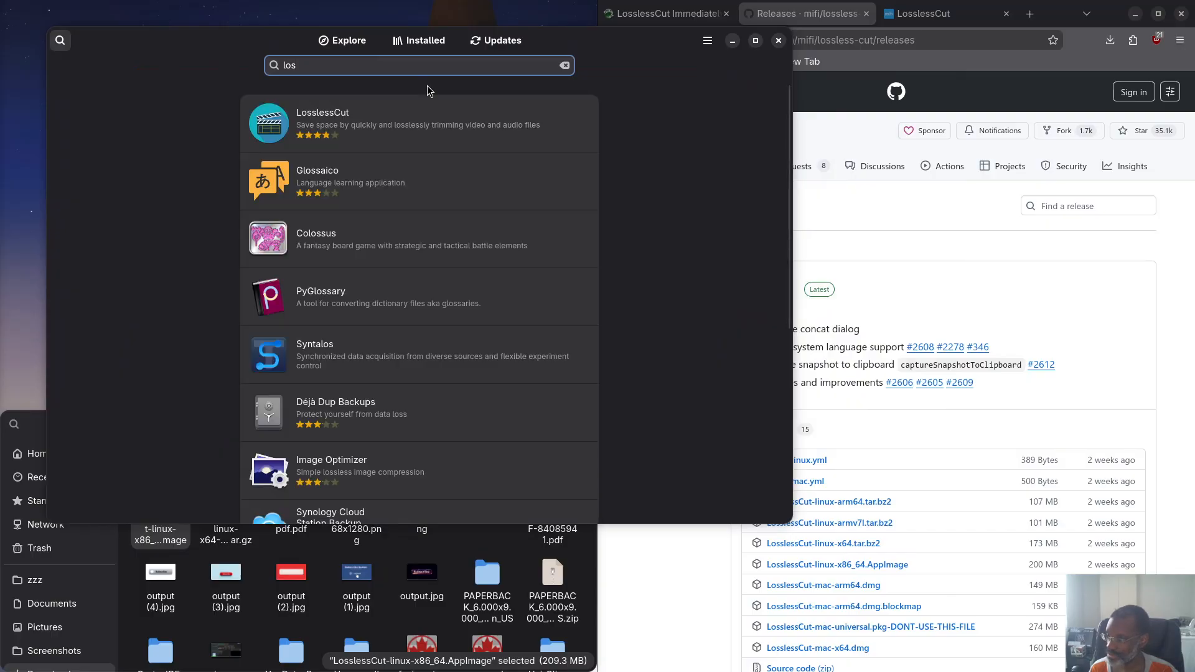
pyautogui.click(412, 129)
pyautogui.moveTo(392, 27); pyautogui.dragTo(28, 104)
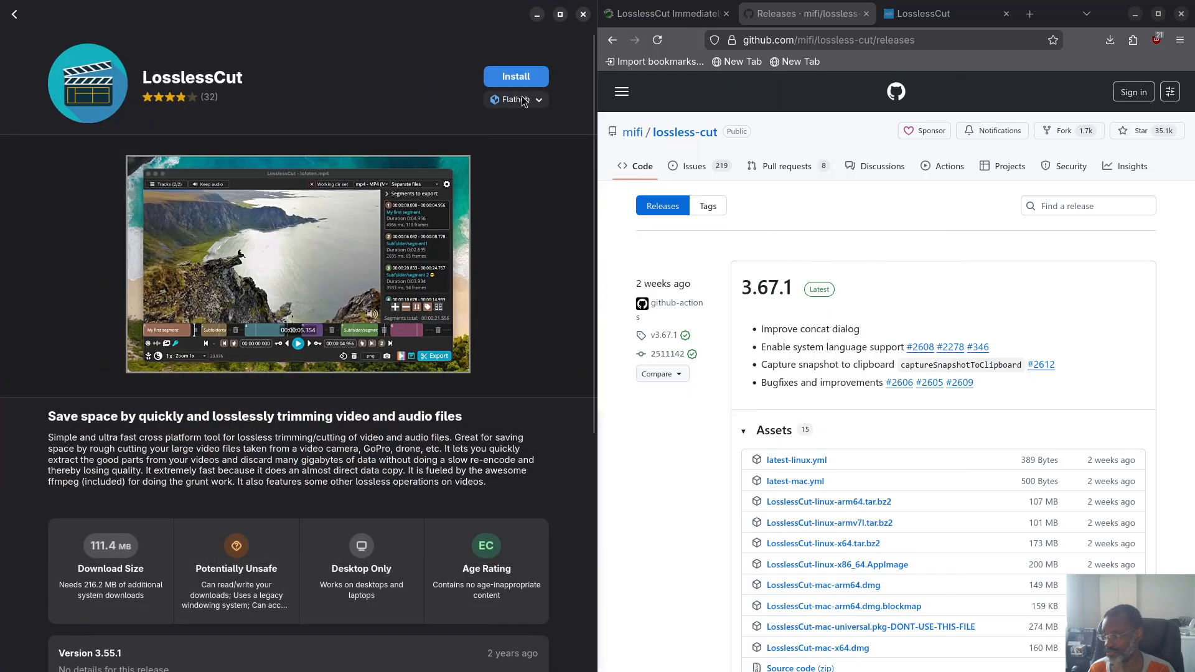
# Examine the LosslessCut listing's source, version and download size against the GitHub release assets, and close the software center
pyautogui.click(539, 101)
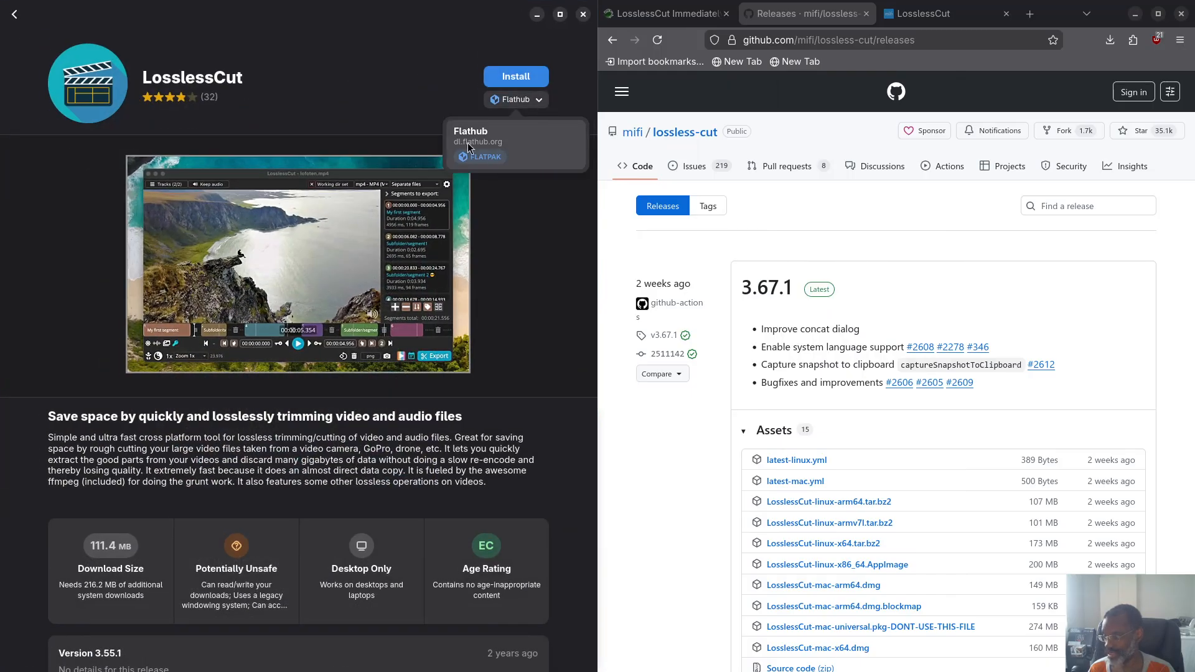
pyautogui.click(336, 94)
pyautogui.scroll(-5, 200, 424)
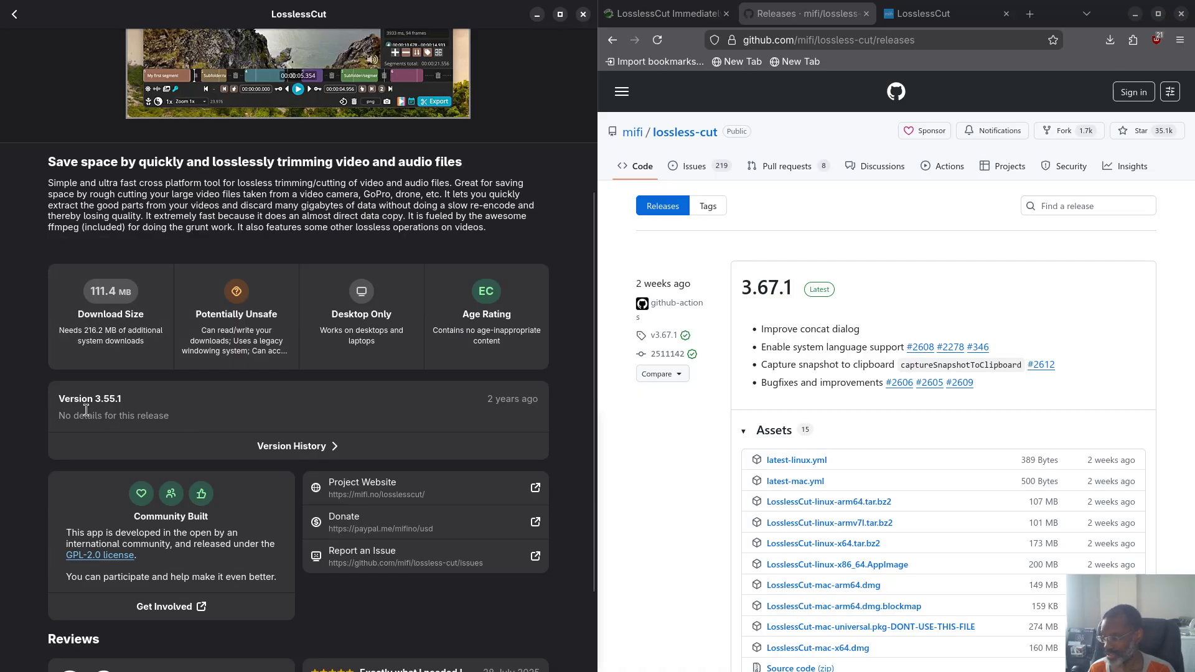
pyautogui.scroll(3, 107, 408)
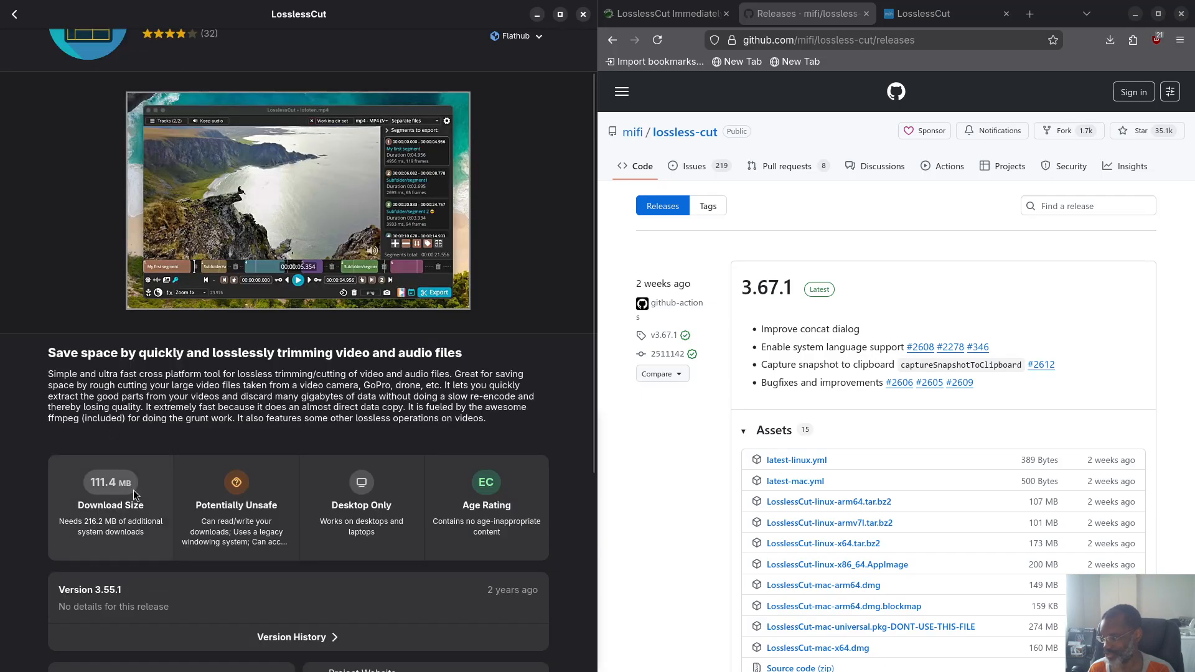
pyautogui.scroll(-1, 133, 491)
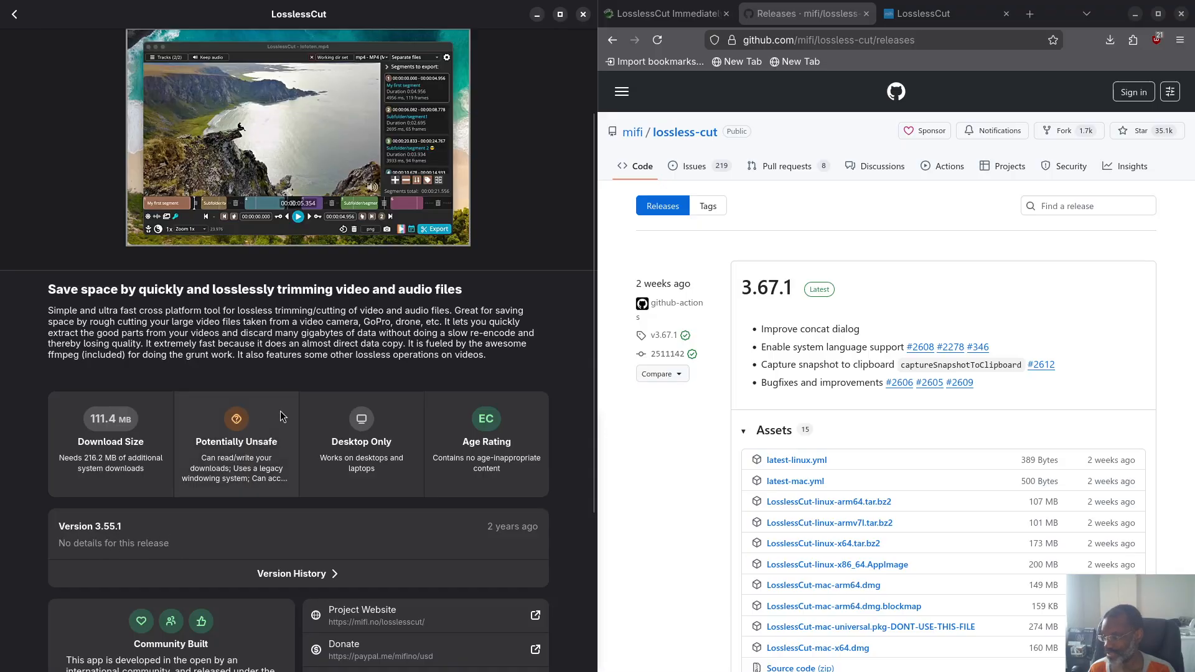
pyautogui.scroll(2, 232, 164)
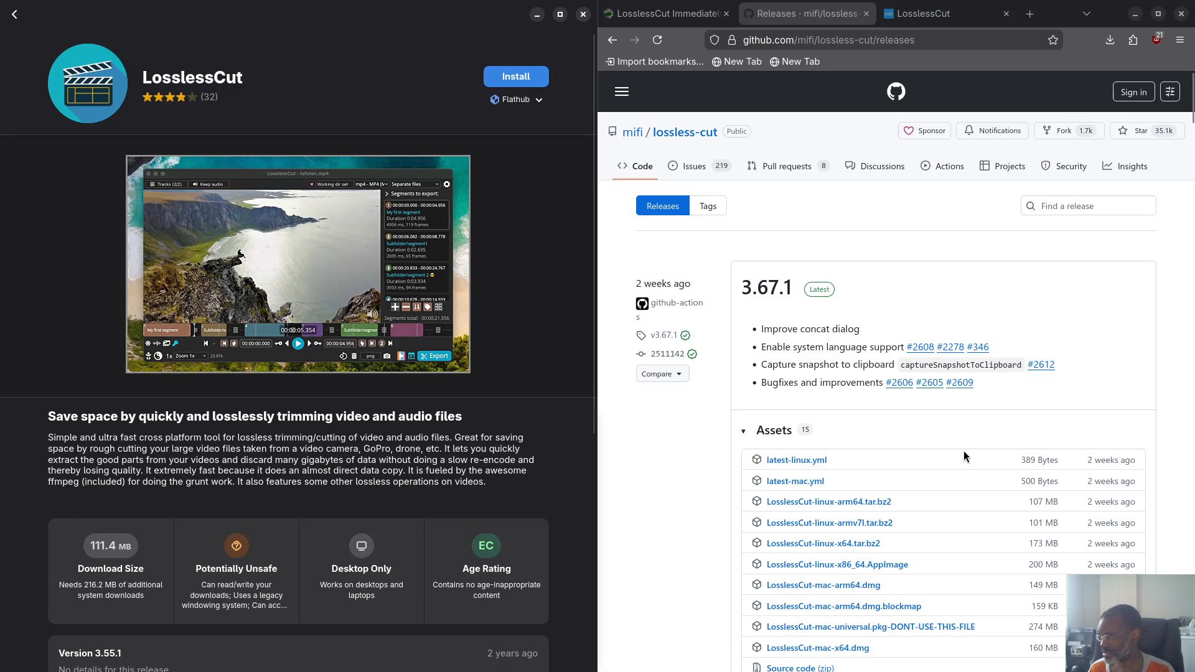
pyautogui.scroll(-2, 936, 487)
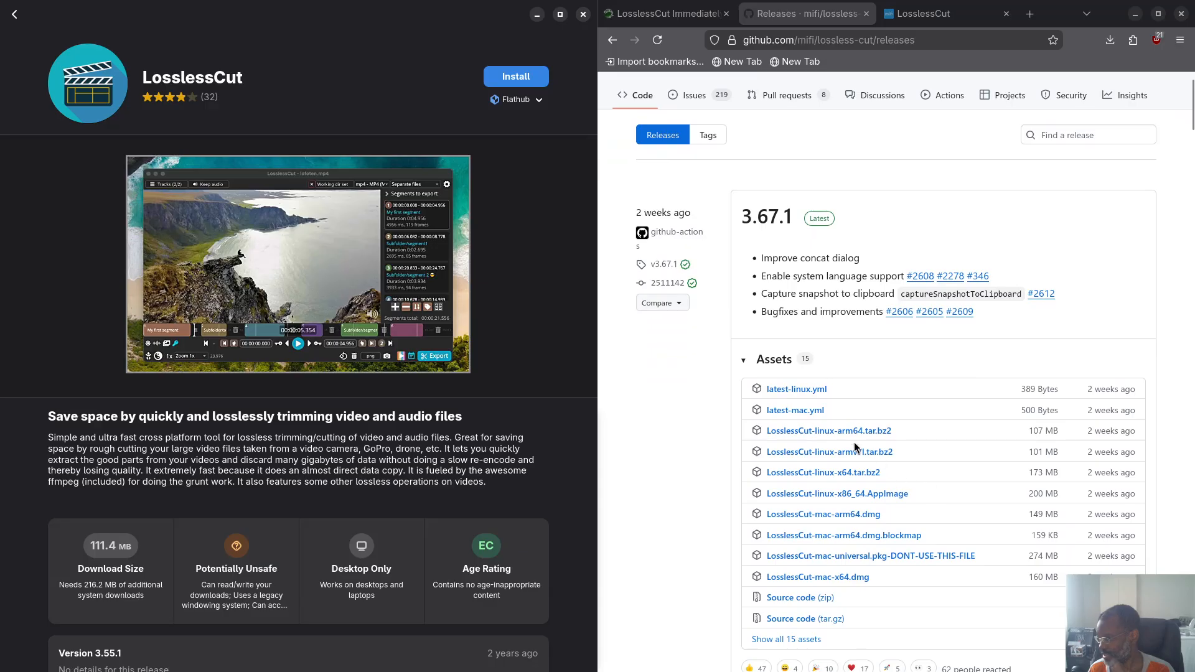
pyautogui.scroll(2, 660, 305)
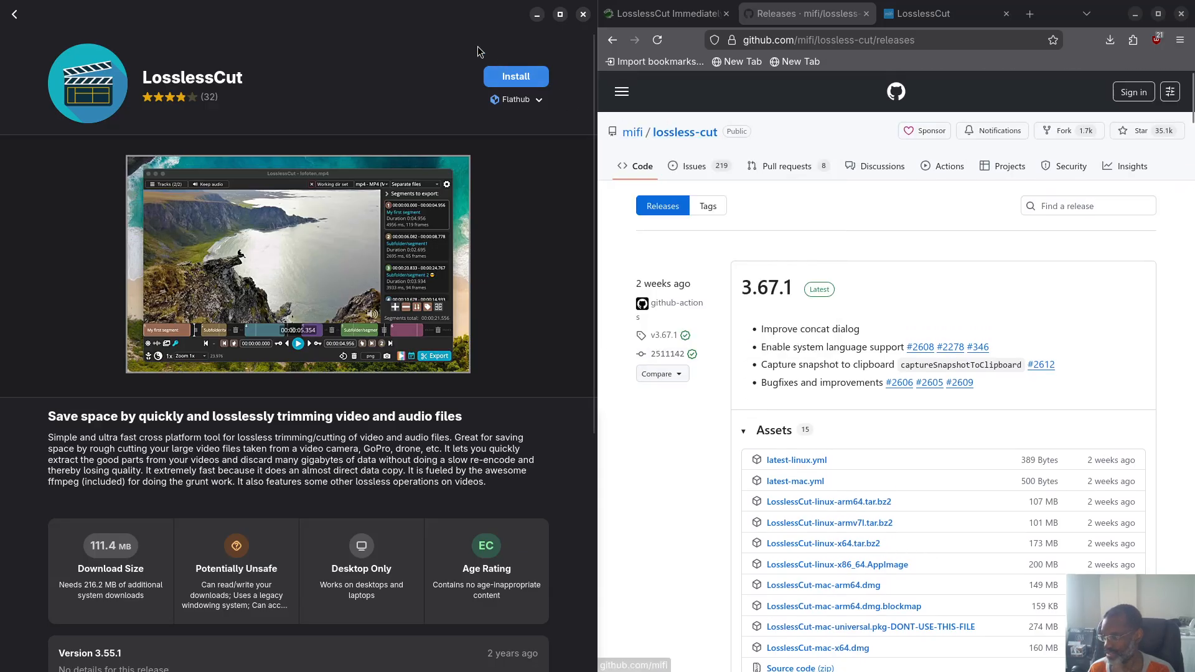
pyautogui.click(583, 14)
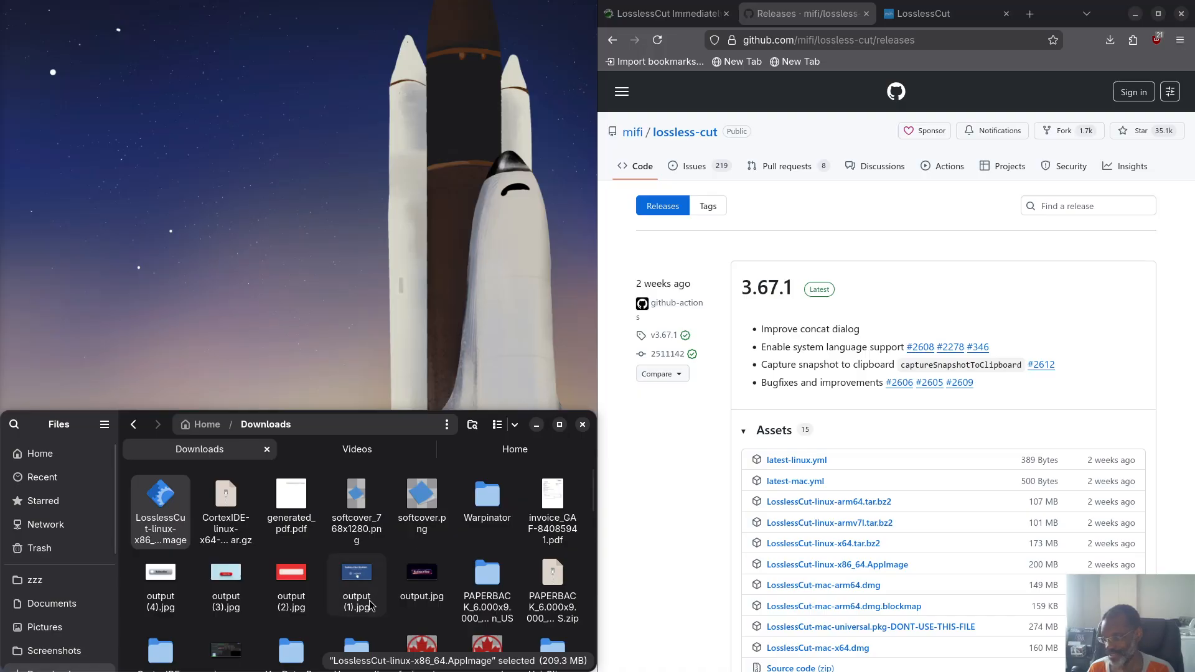
# Launch the LosslessCut AppImage from Downloads, tile its window beside the browser and bring up the LosslessCut article there
pyautogui.rightClick(173, 511)
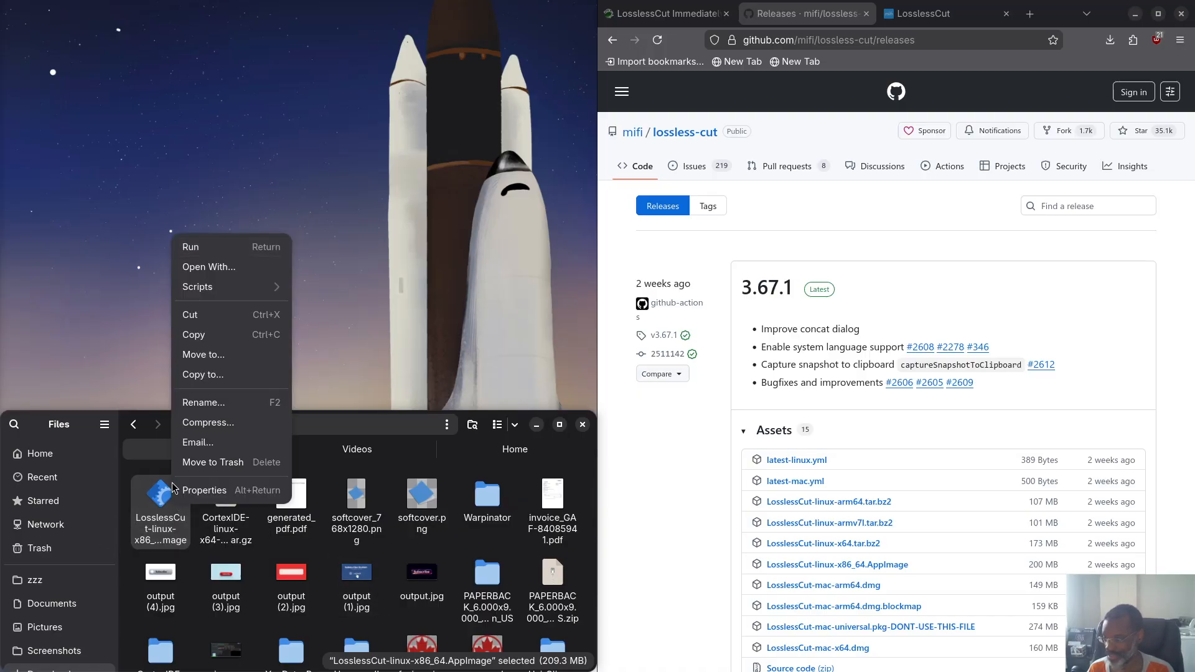
pyautogui.click(153, 511)
pyautogui.doubleClick(158, 501)
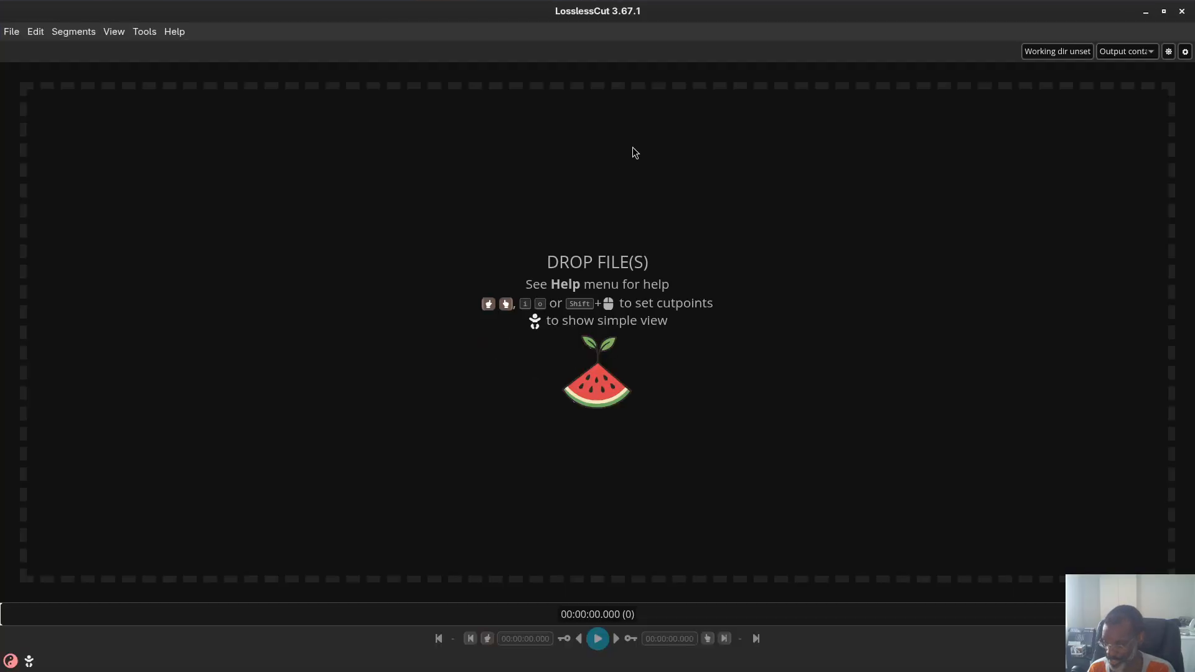
pyautogui.moveTo(651, 102); pyautogui.dragTo(21, 214)
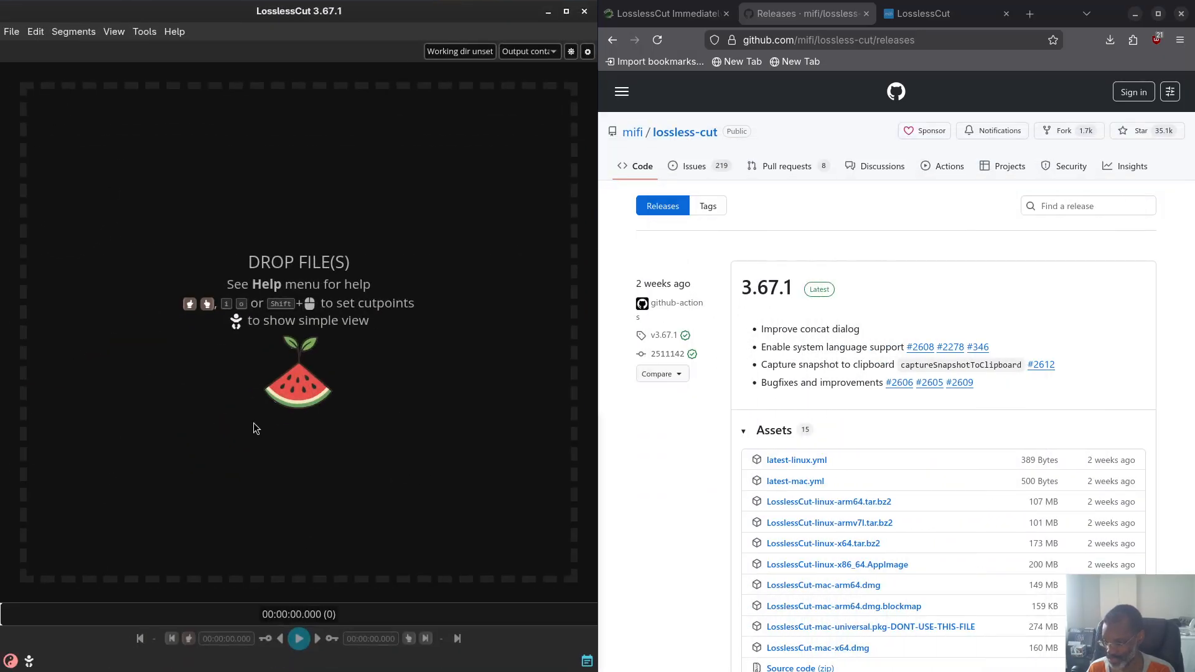
pyautogui.click(666, 13)
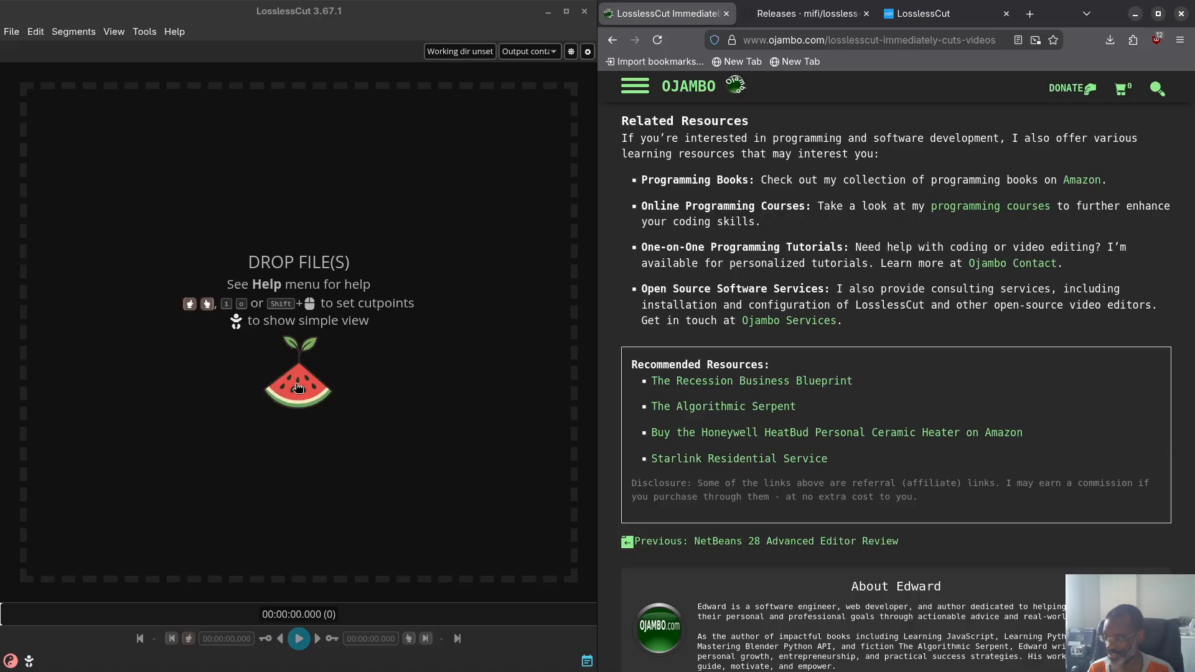
# Review LosslessCut's segment commands, file commands and the available project import and export formats
pyautogui.click(19, 36)
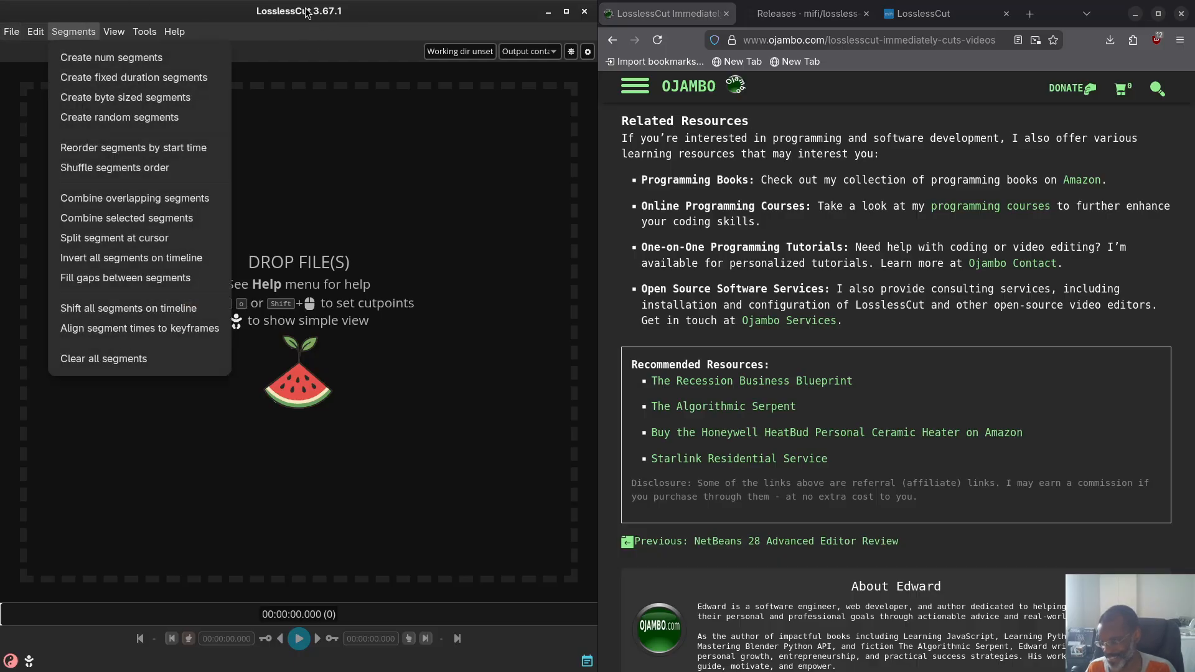
pyautogui.click(282, 57)
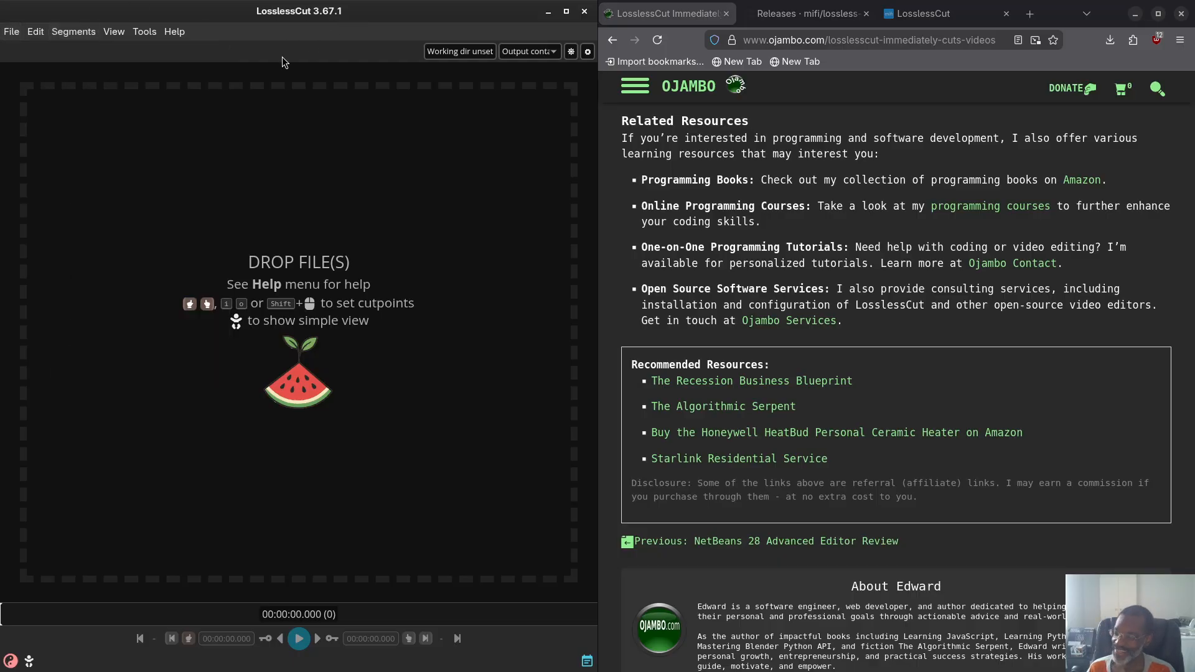
pyautogui.click(13, 32)
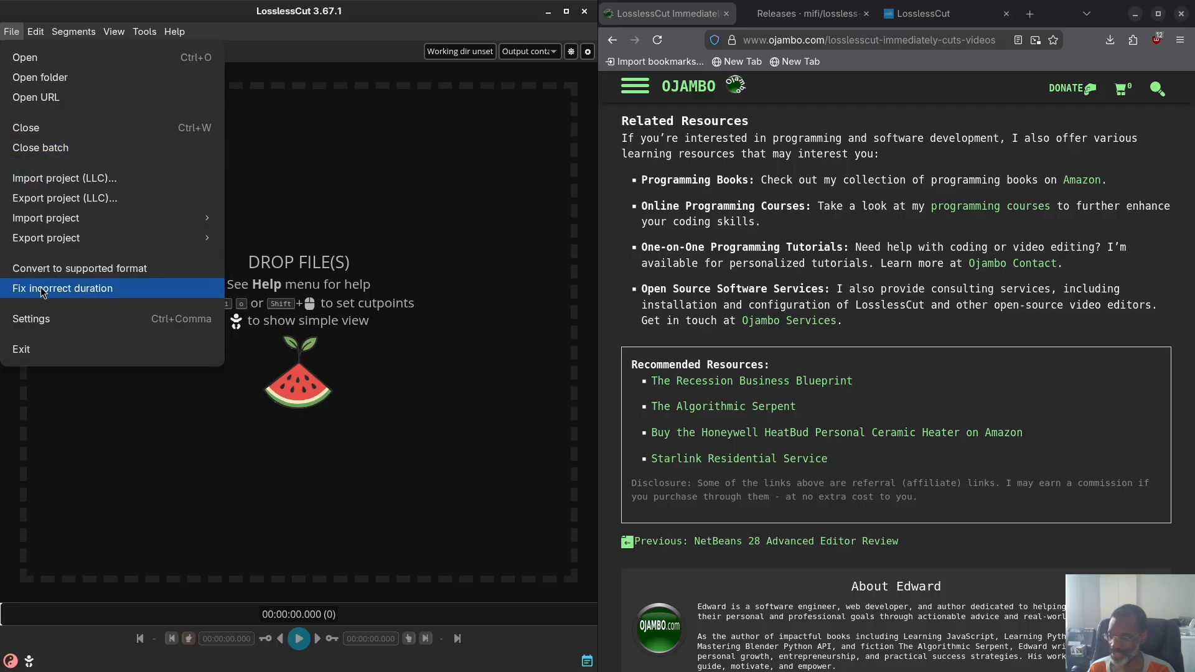
pyautogui.moveTo(45, 225)
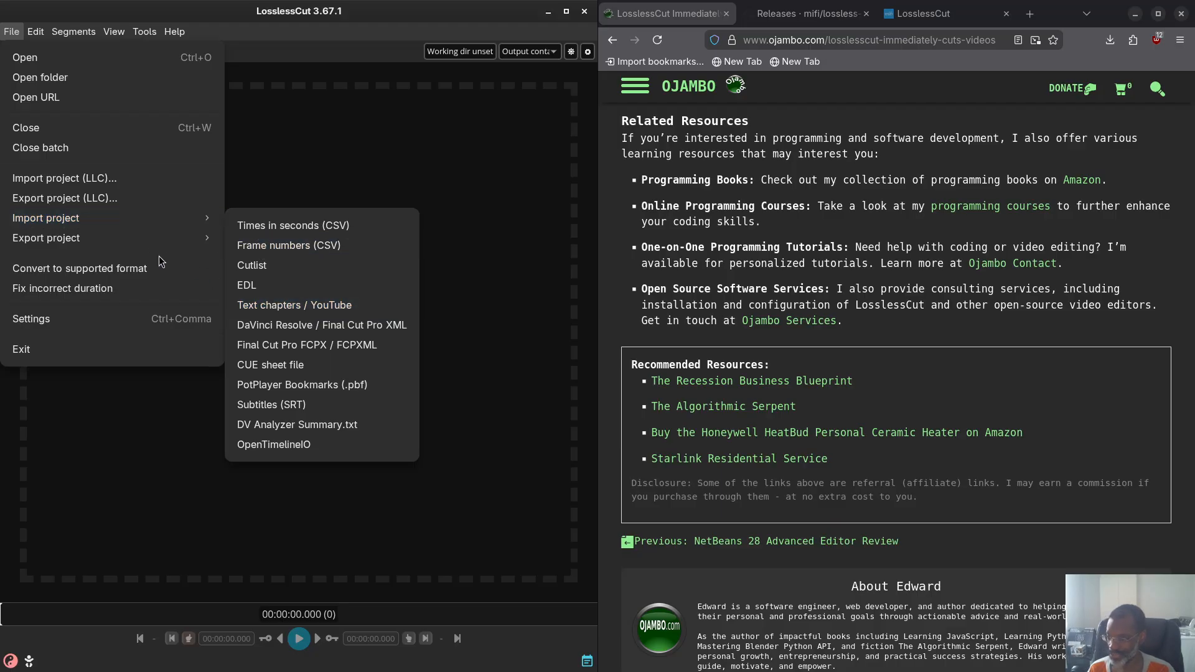
pyautogui.moveTo(134, 239)
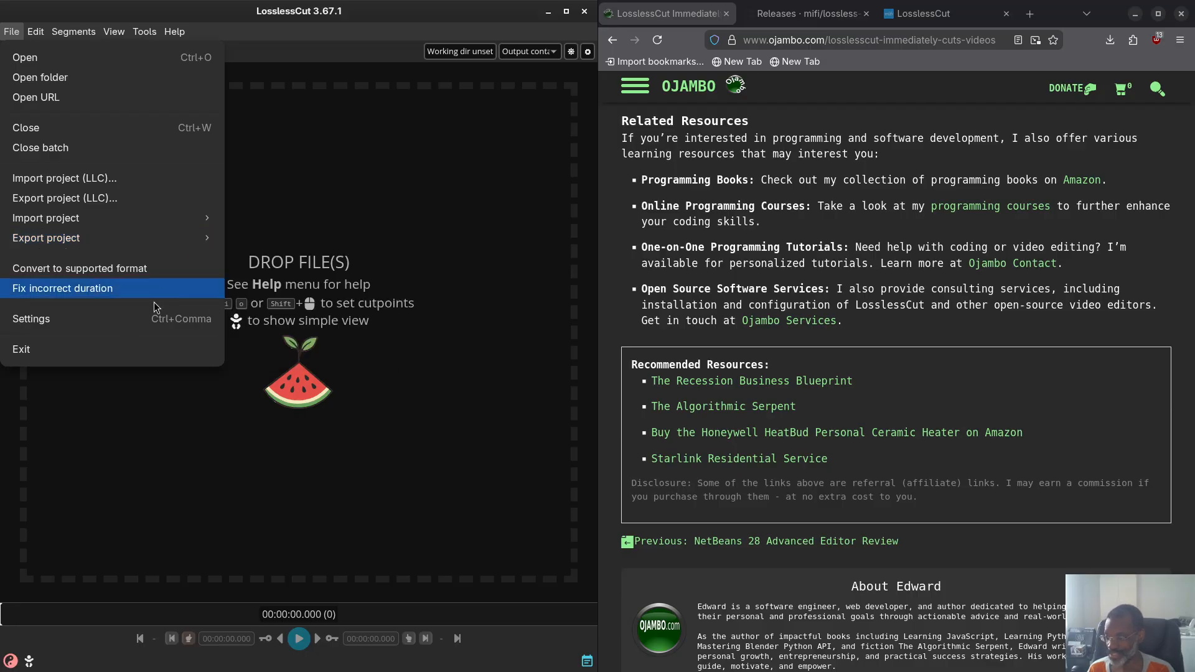
# Open the settings and review the general, exported-file, snapshot and frame extraction options
pyautogui.click(140, 319)
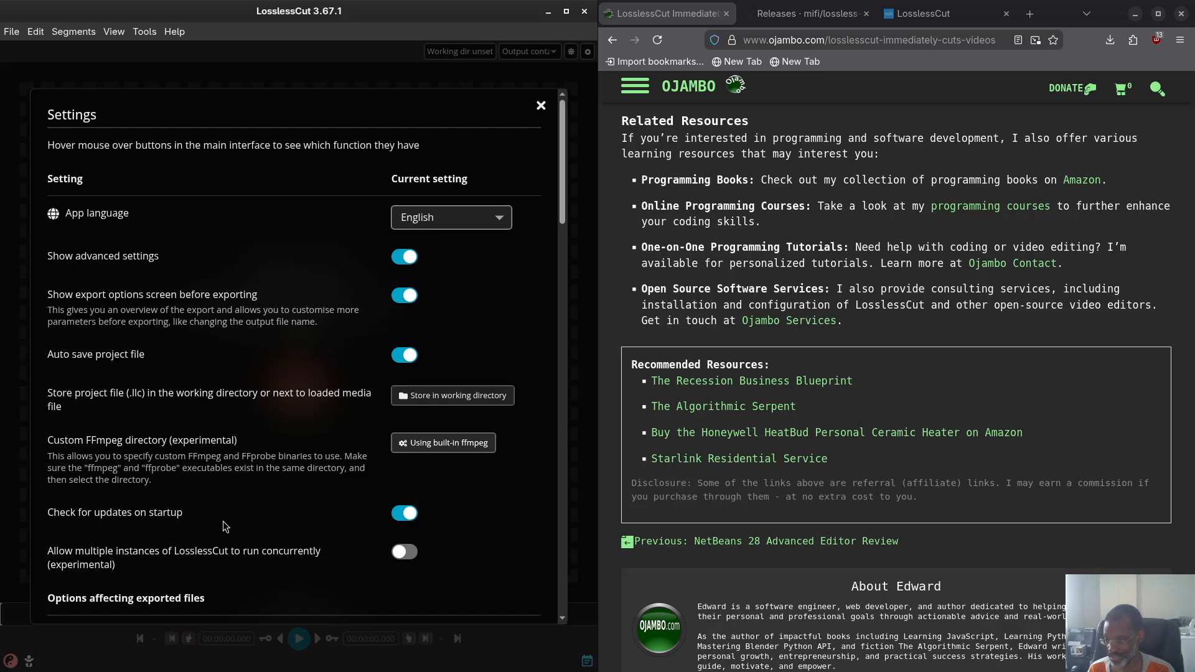
pyautogui.scroll(-5, 224, 525)
pyautogui.scroll(-8, 223, 523)
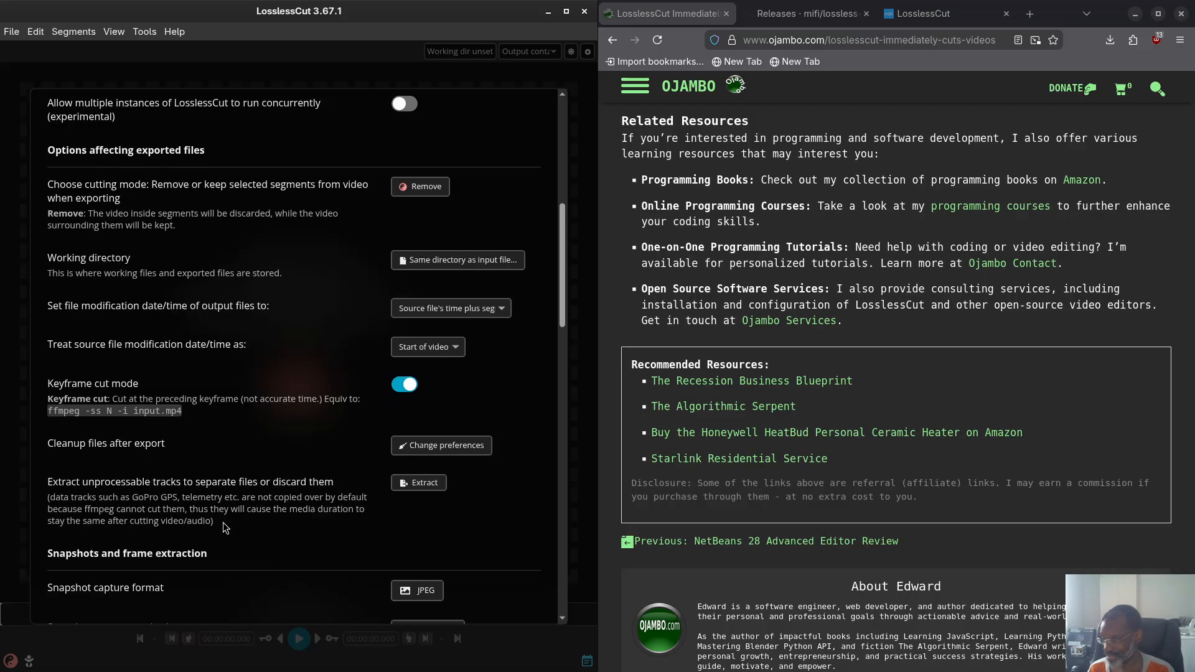
pyautogui.scroll(-2, 228, 529)
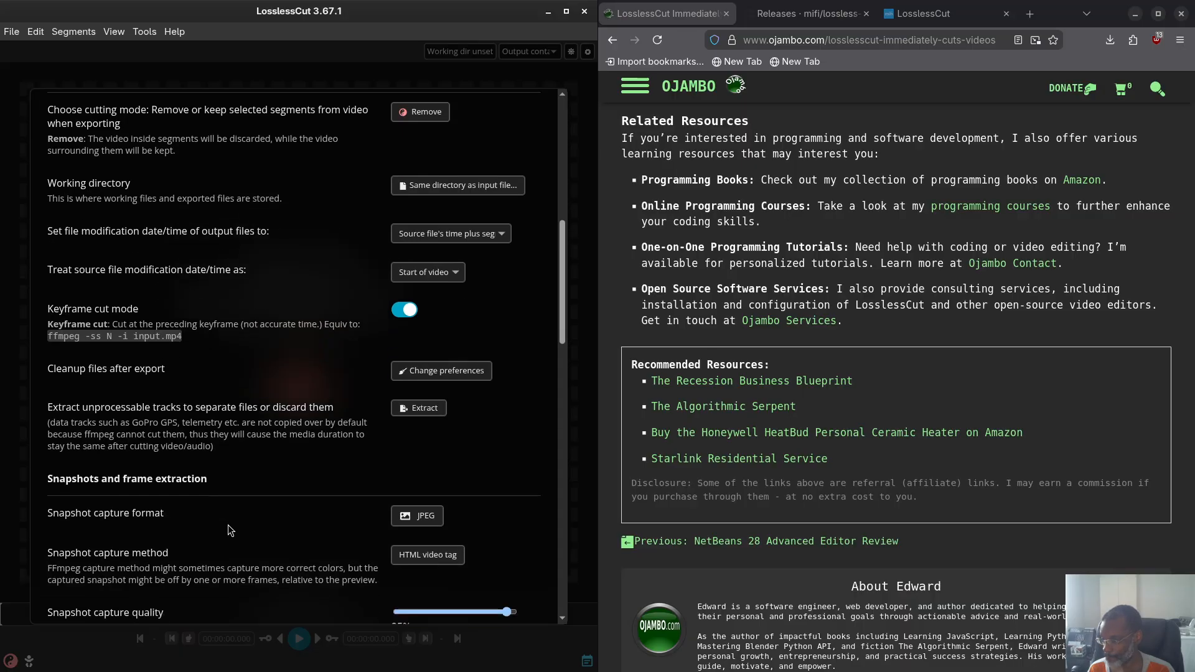
pyautogui.scroll(-2, 227, 530)
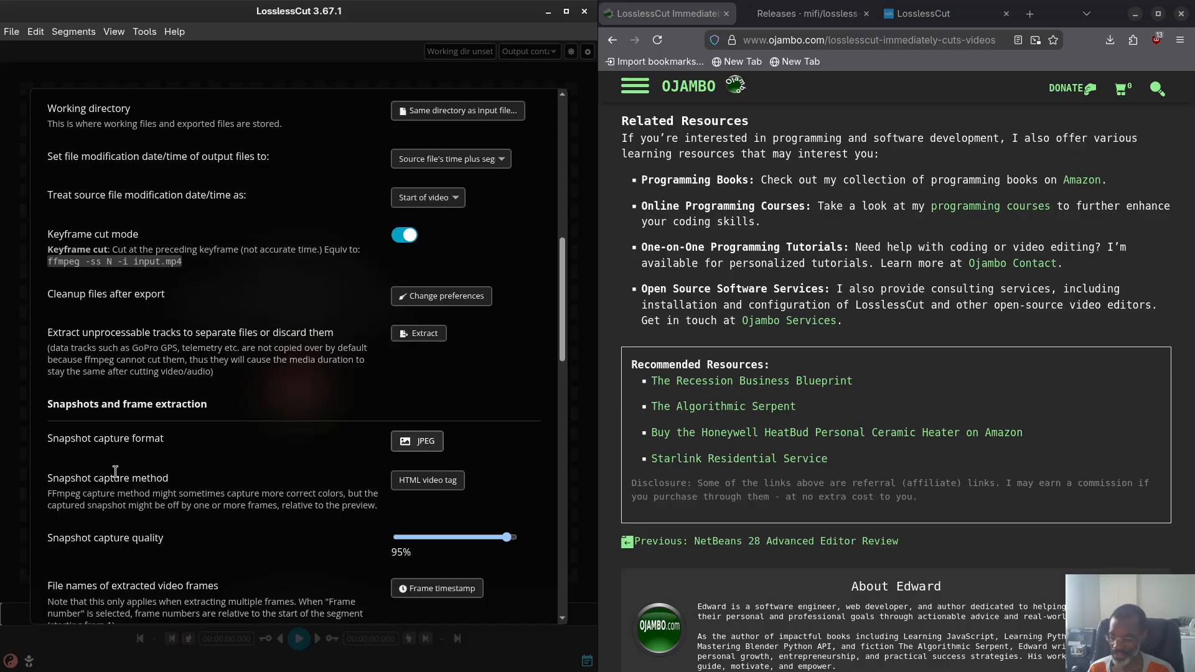
pyautogui.scroll(-3, 179, 486)
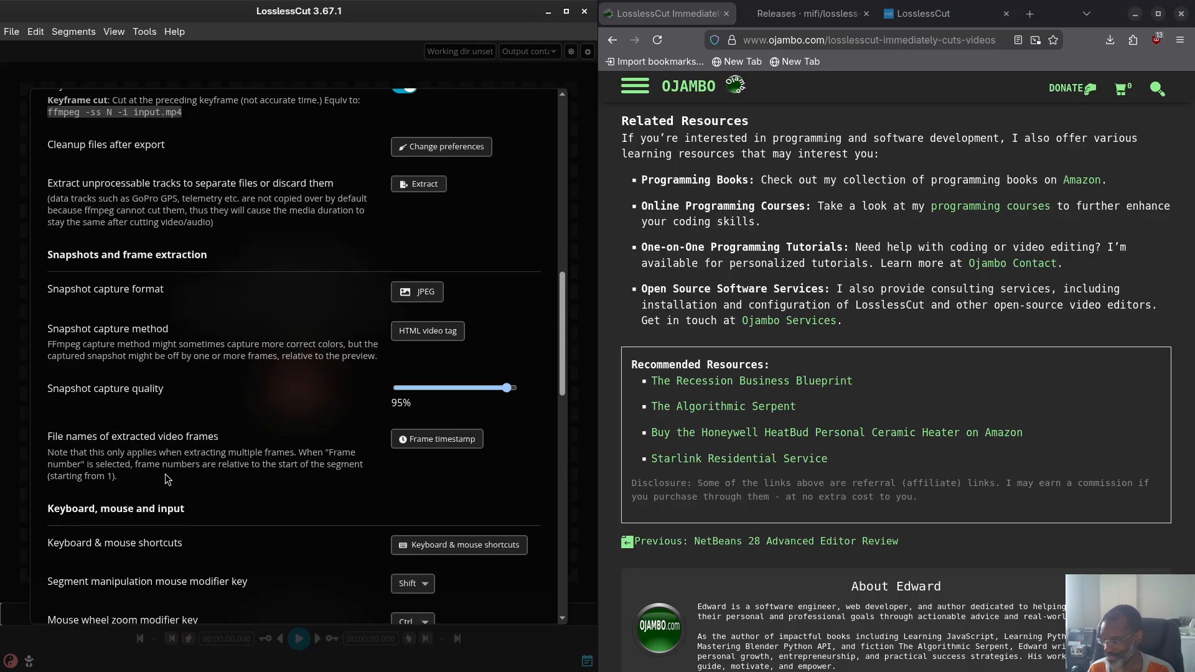
pyautogui.scroll(-2, 170, 476)
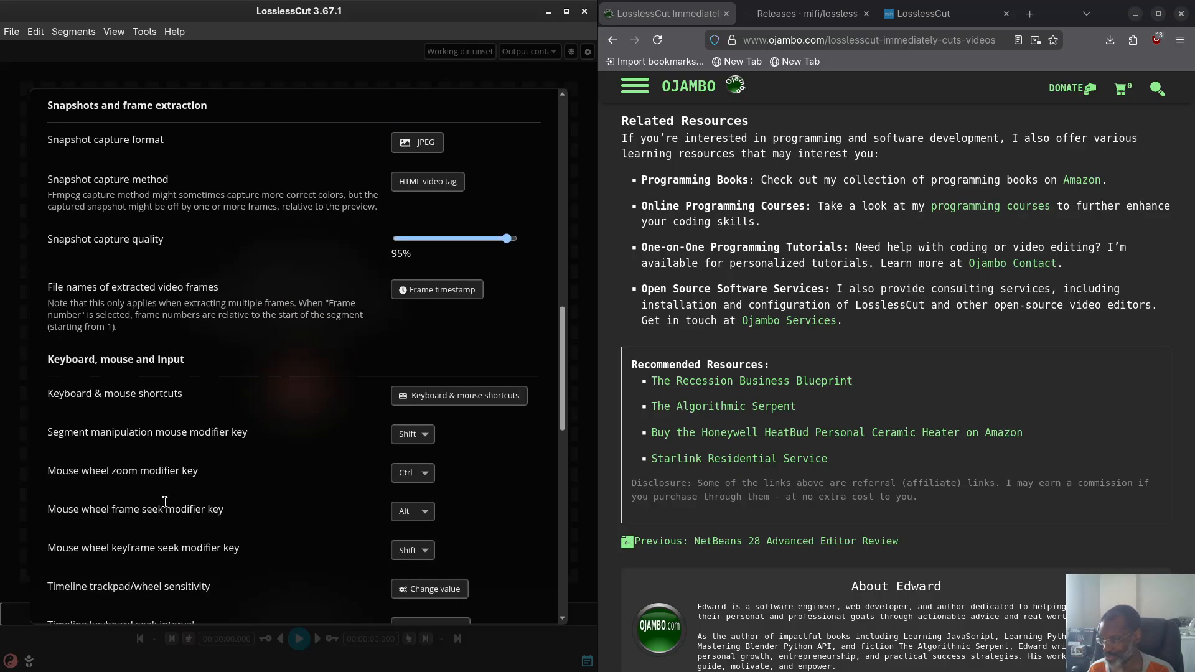
# Review the keyboard and mouse input, user interface, and prompts and dialogs options, and close the settings
pyautogui.scroll(-4, 179, 503)
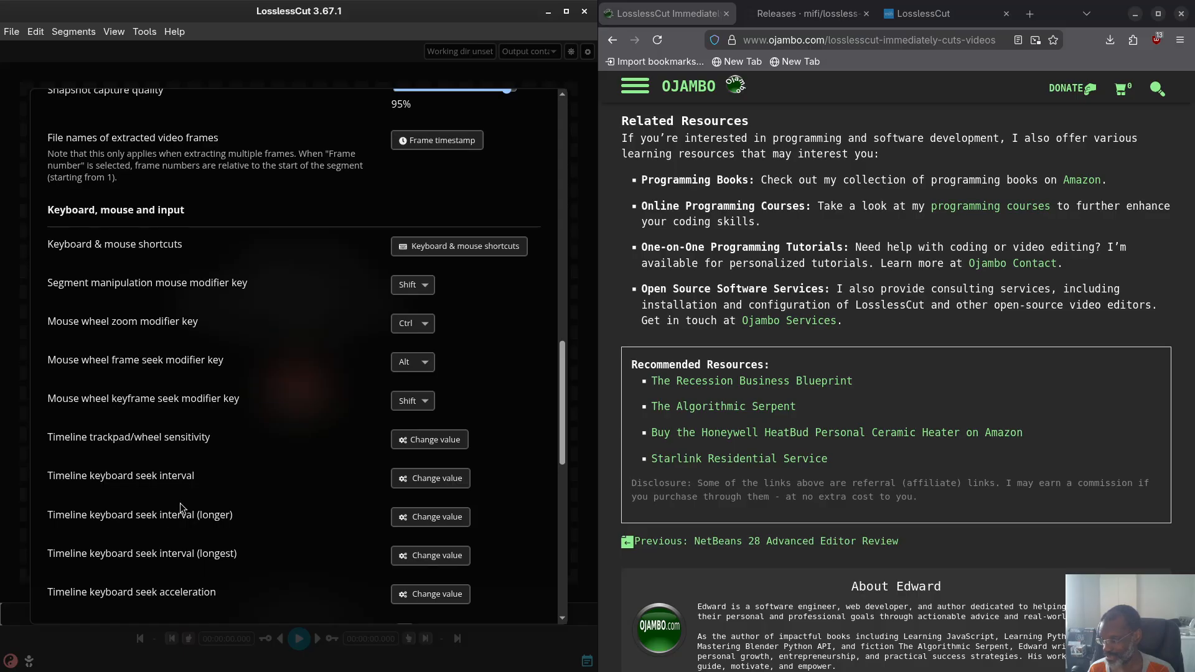
pyautogui.scroll(-1, 180, 505)
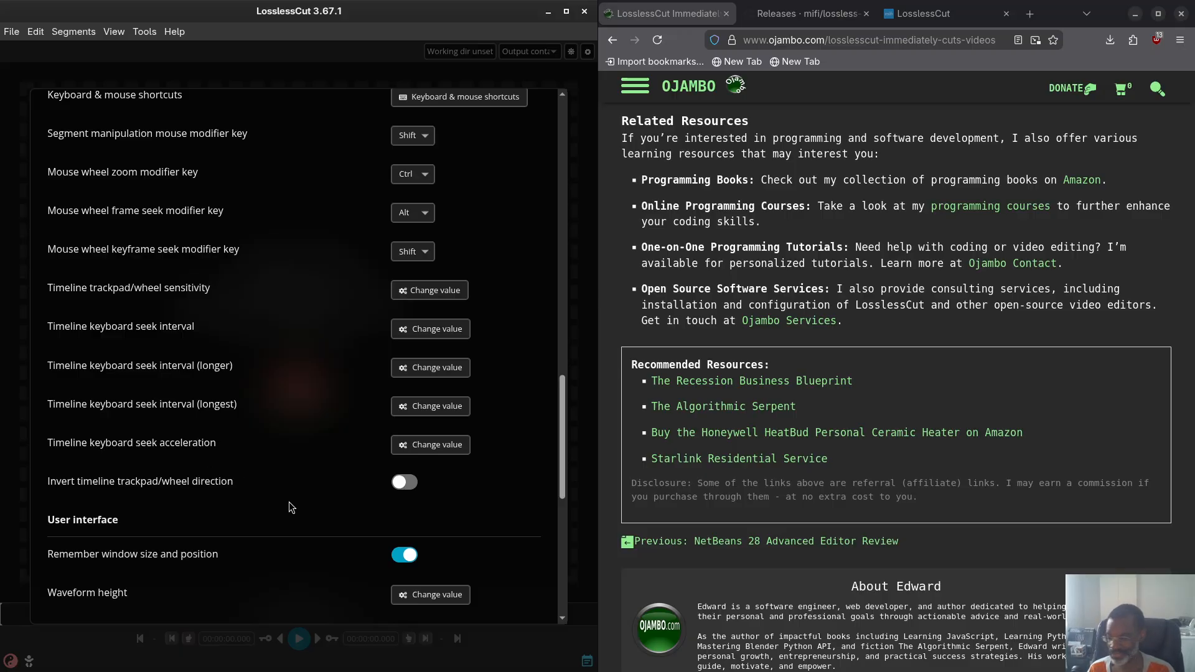
pyautogui.scroll(-5, 244, 483)
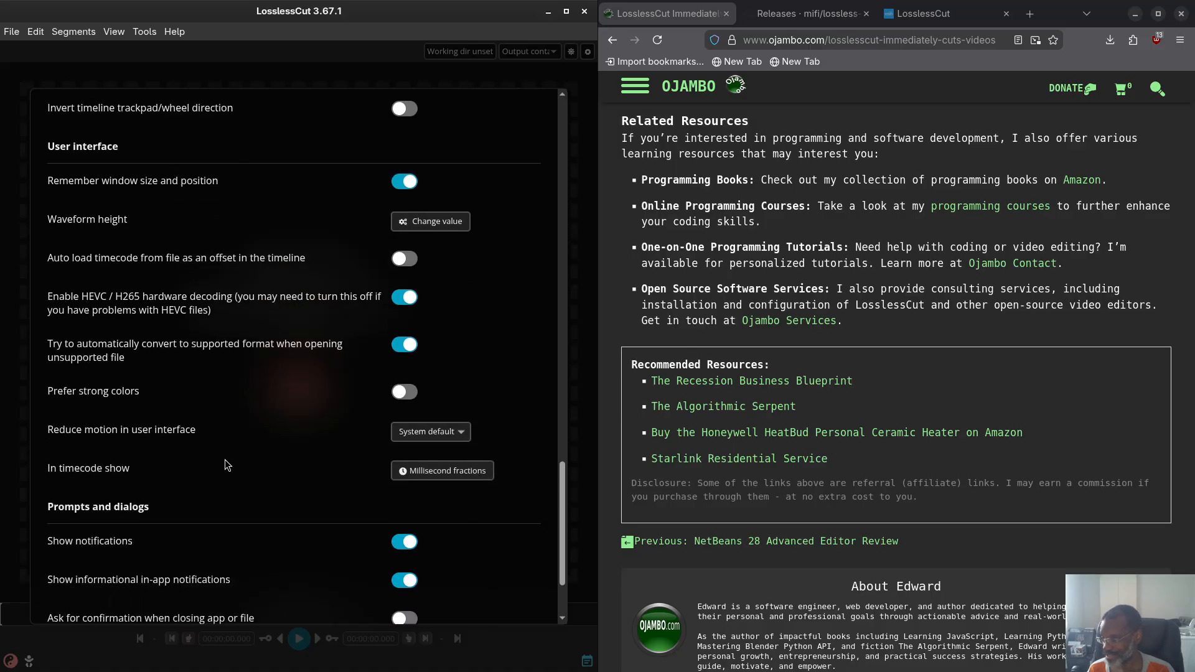
pyautogui.scroll(-2, 167, 338)
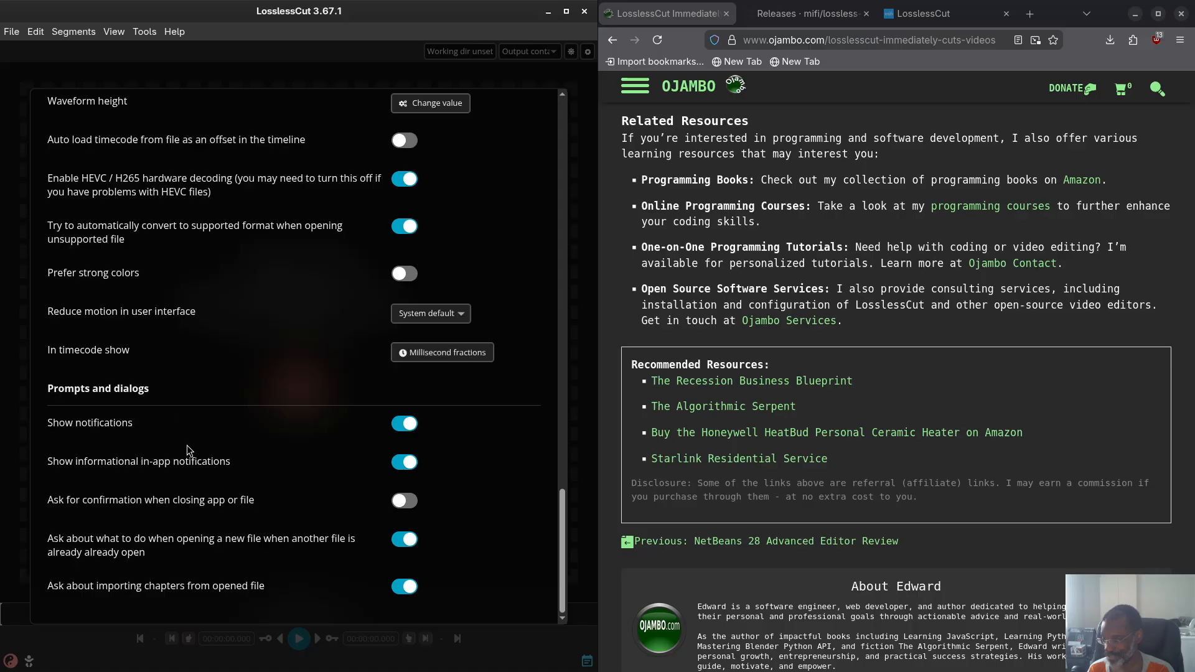
pyautogui.scroll(18, 179, 476)
pyautogui.scroll(6, 177, 475)
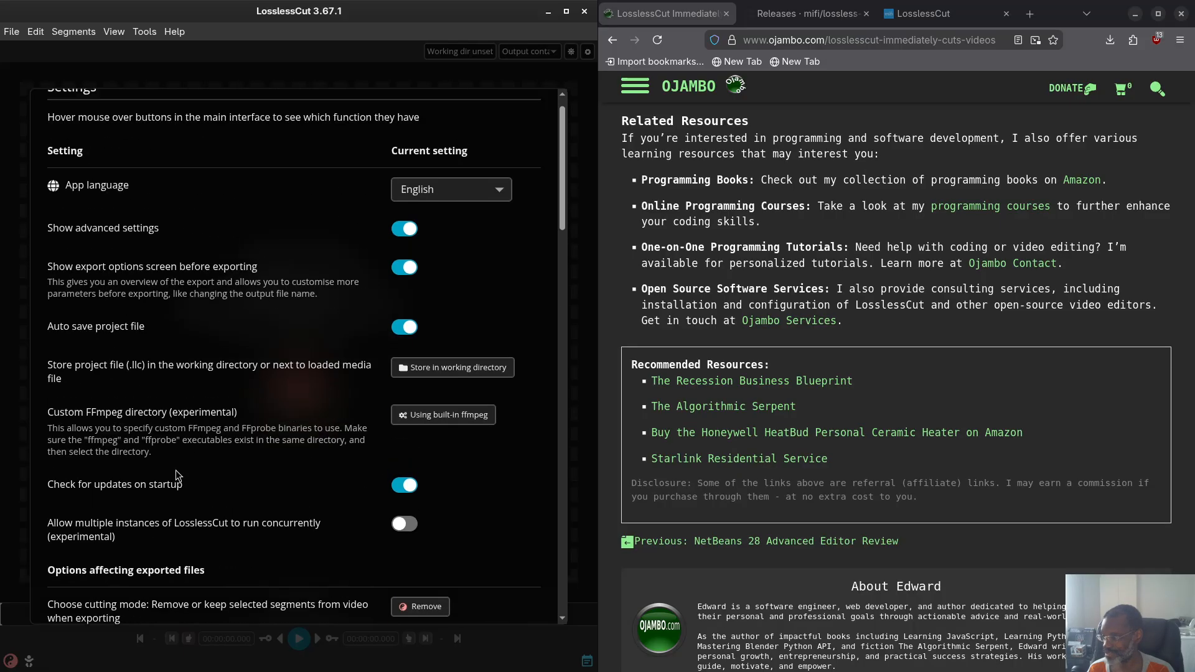
pyautogui.scroll(2, 569, 107)
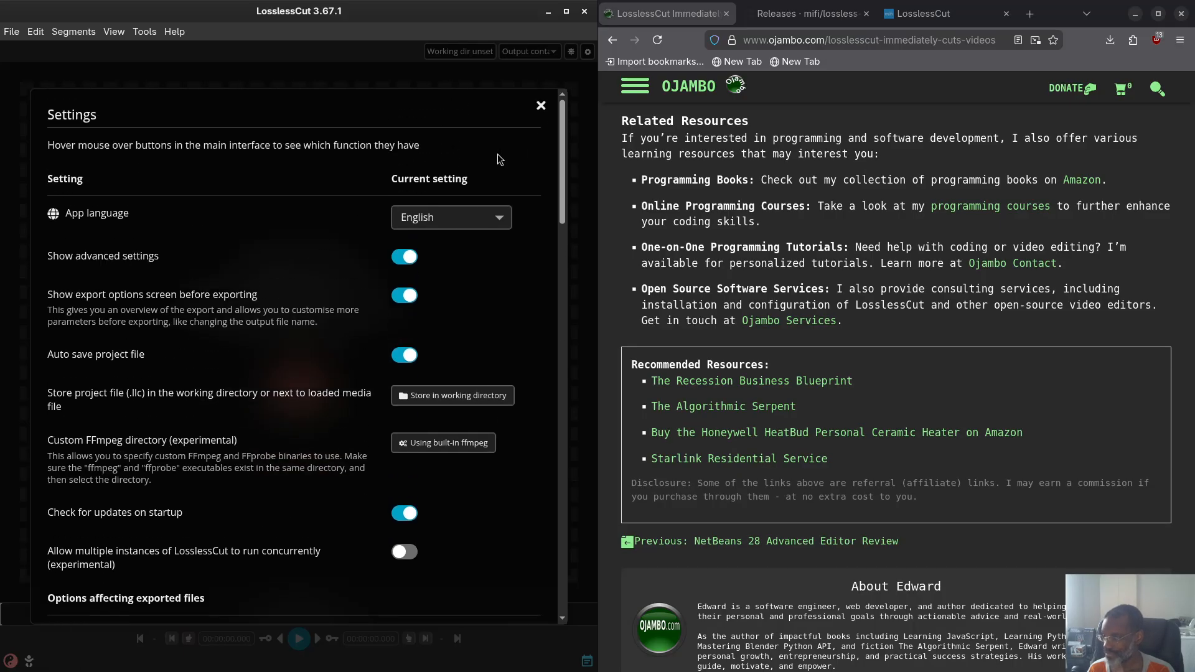
pyautogui.click(544, 110)
# Review LosslessCut's editing, track, segment, view and tool commands
pyautogui.click(36, 31)
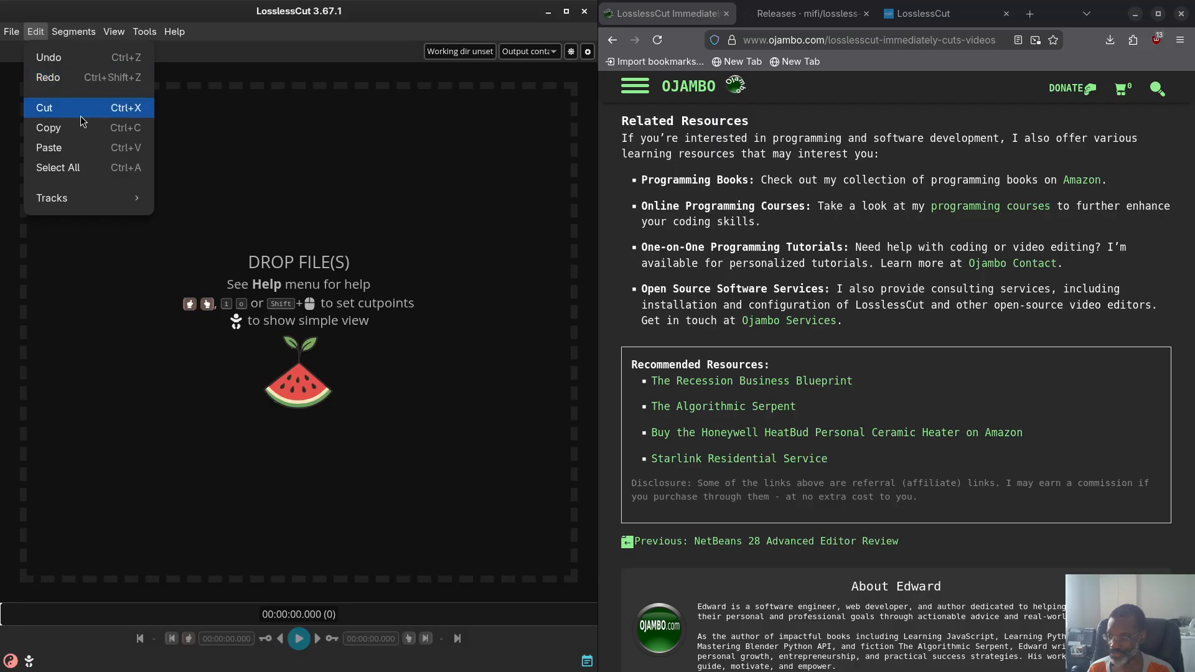
pyautogui.moveTo(66, 199)
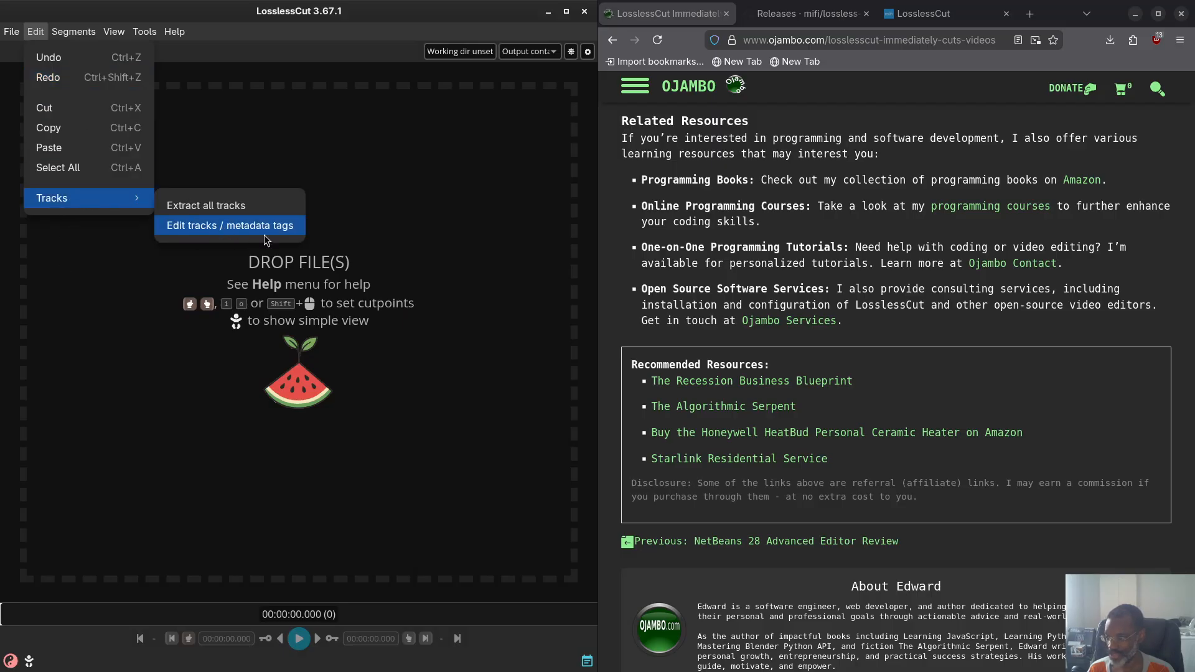
pyautogui.moveTo(73, 31)
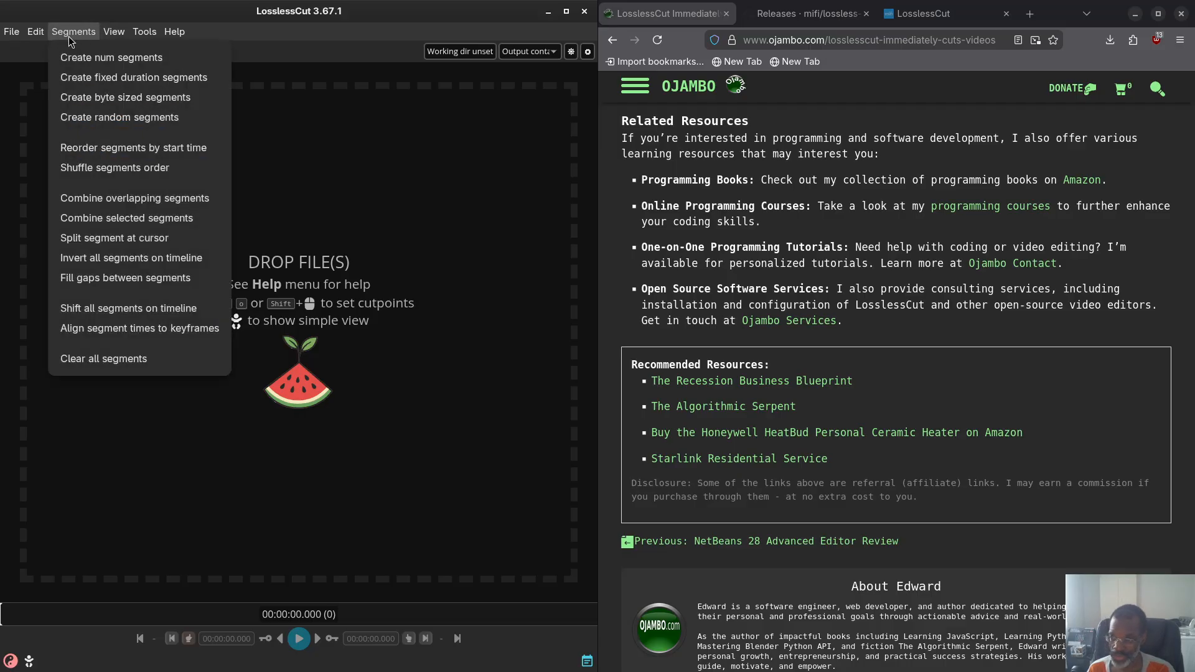
pyautogui.moveTo(114, 33)
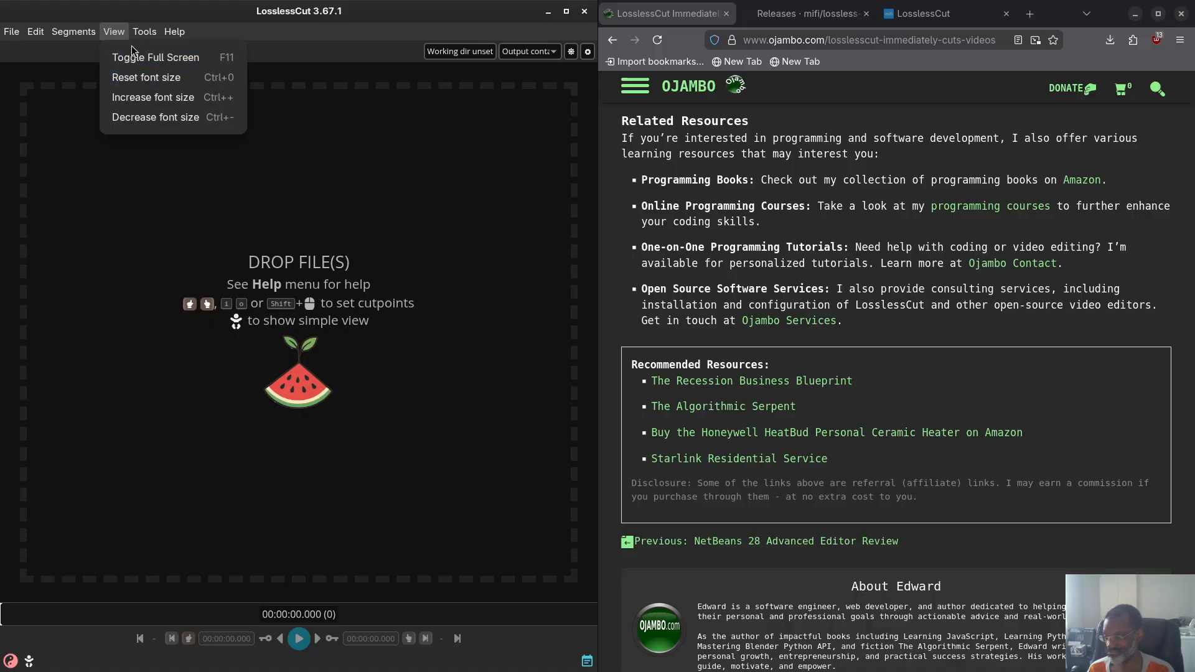
pyautogui.moveTo(152, 33)
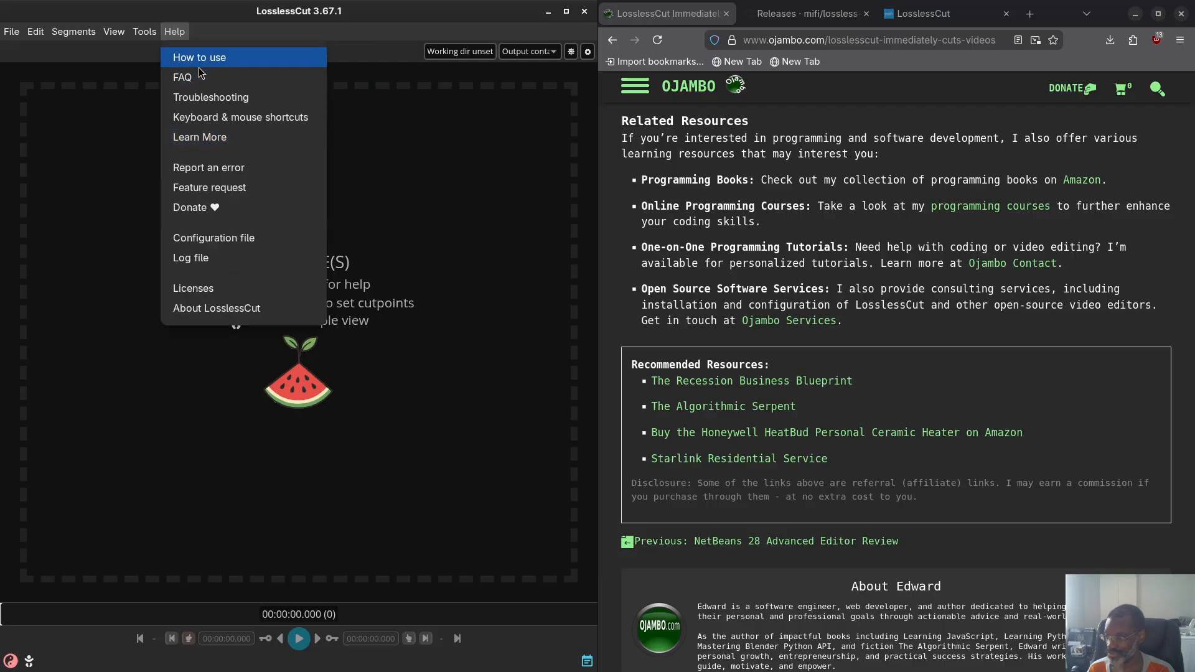
# View the keyboard and mouse shortcuts list, and check LosslessCut's version information, closing each dialog
pyautogui.click(234, 123)
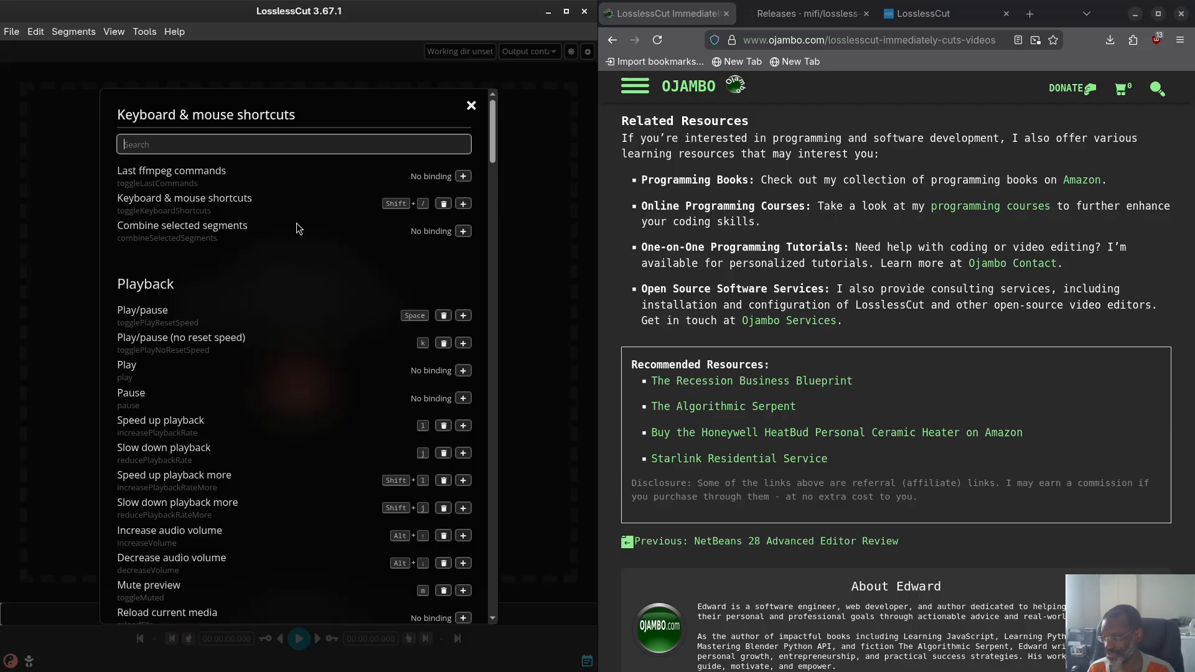
pyautogui.click(471, 105)
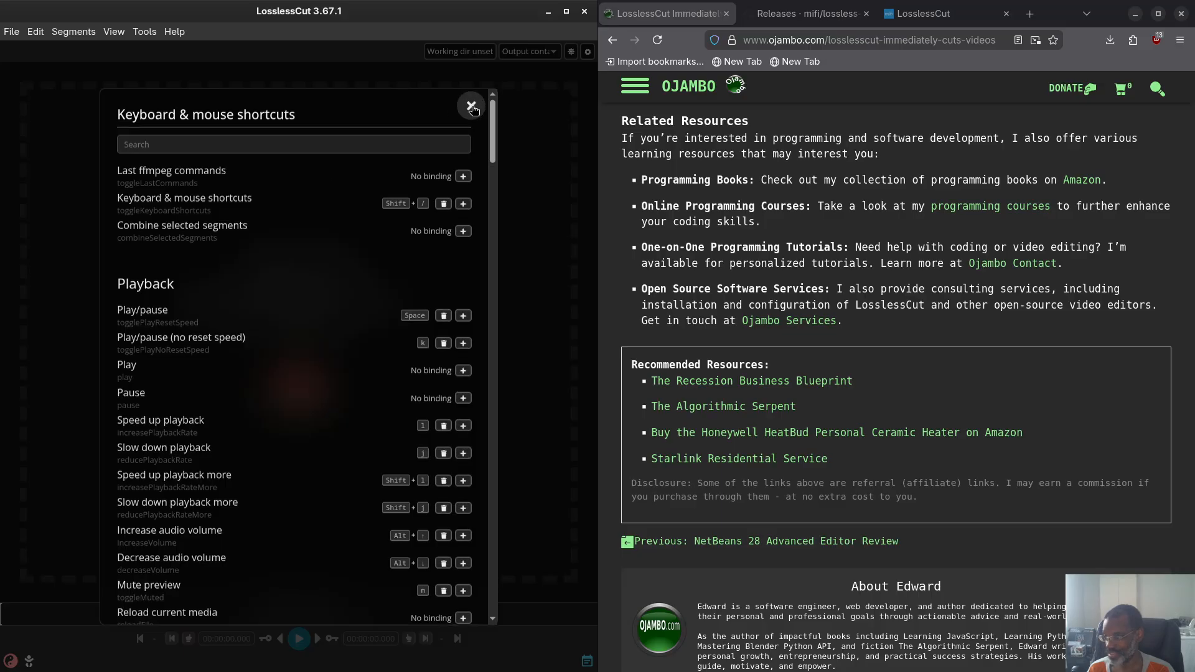
pyautogui.click(175, 30)
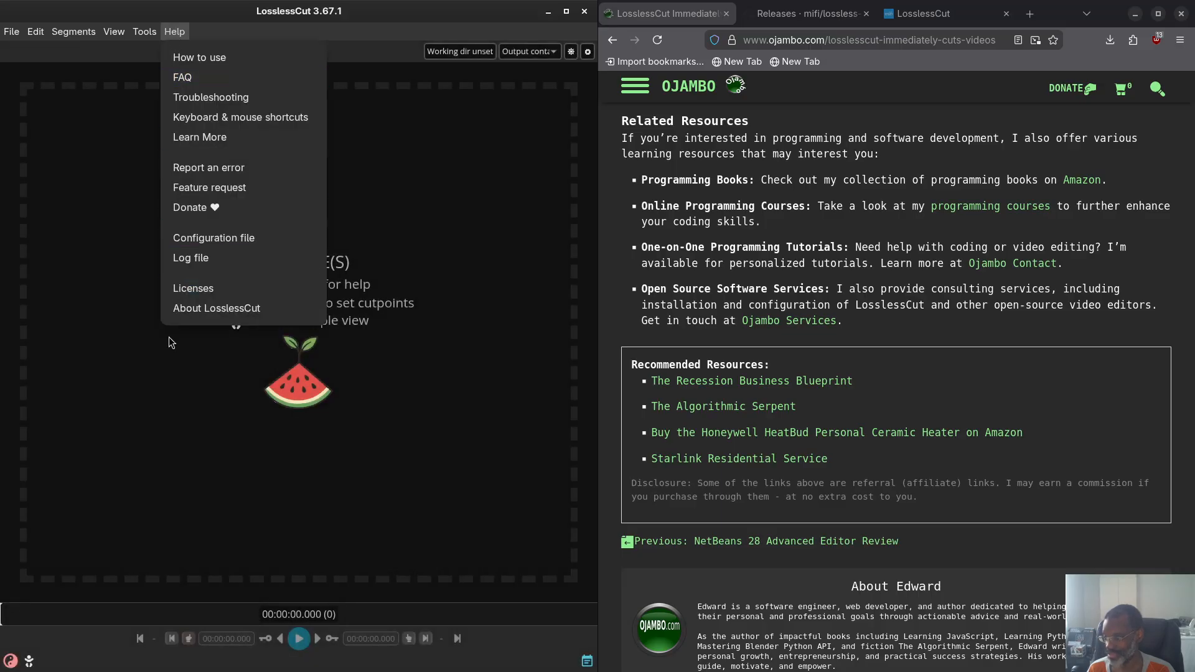
pyautogui.click(178, 309)
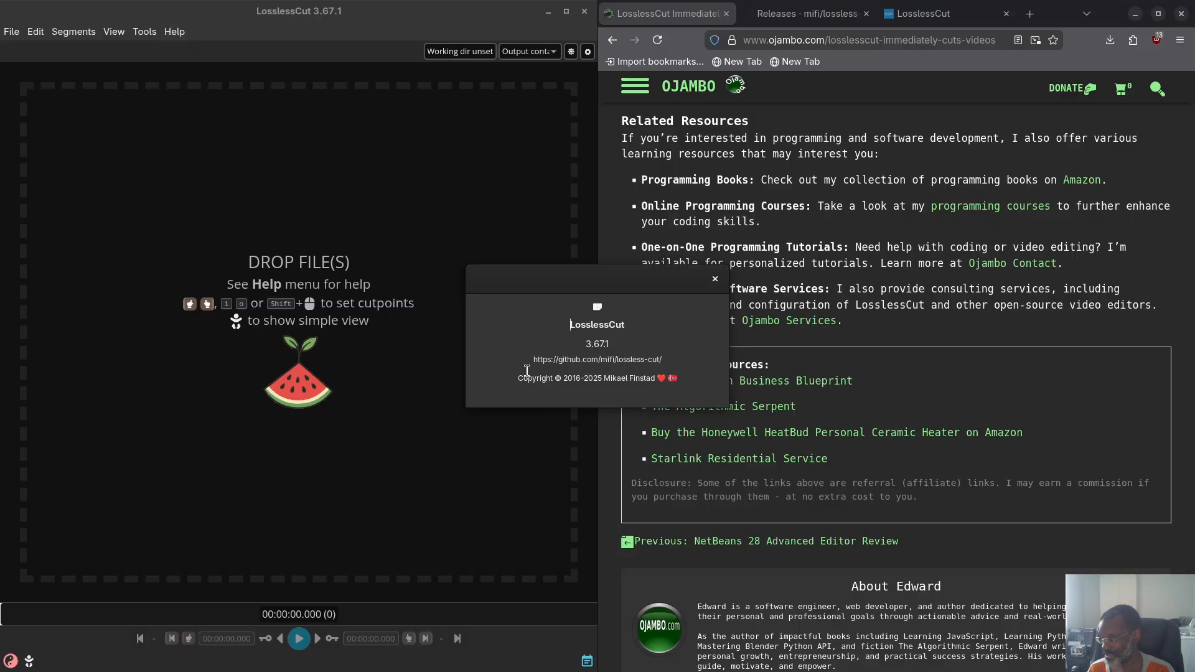
pyautogui.moveTo(566, 275); pyautogui.dragTo(226, 253)
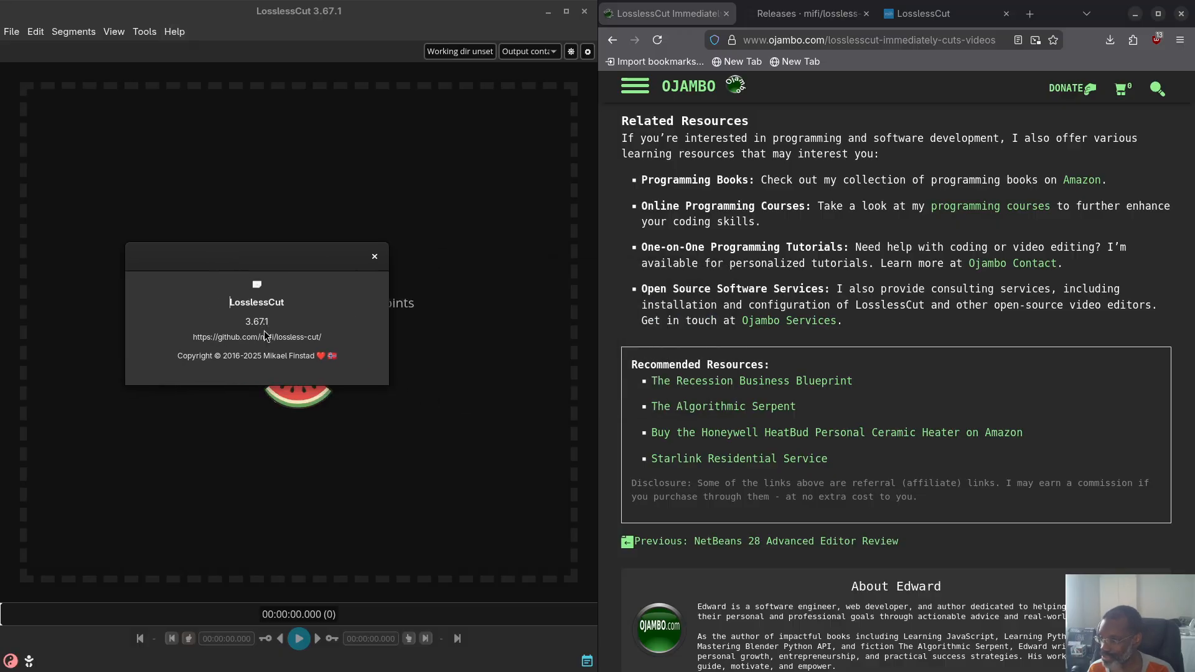
pyautogui.click(374, 257)
# Open LosslessCut's licenses page, examine the third-party license notices through to the end, and close the browser window
pyautogui.click(175, 31)
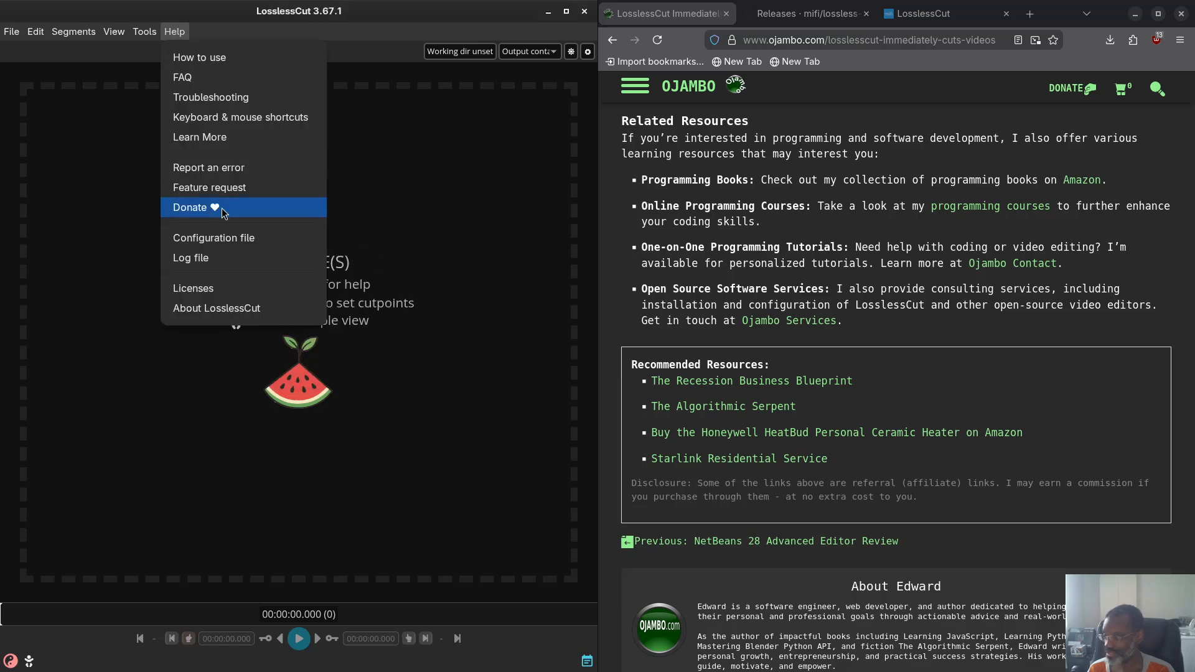
pyautogui.click(208, 287)
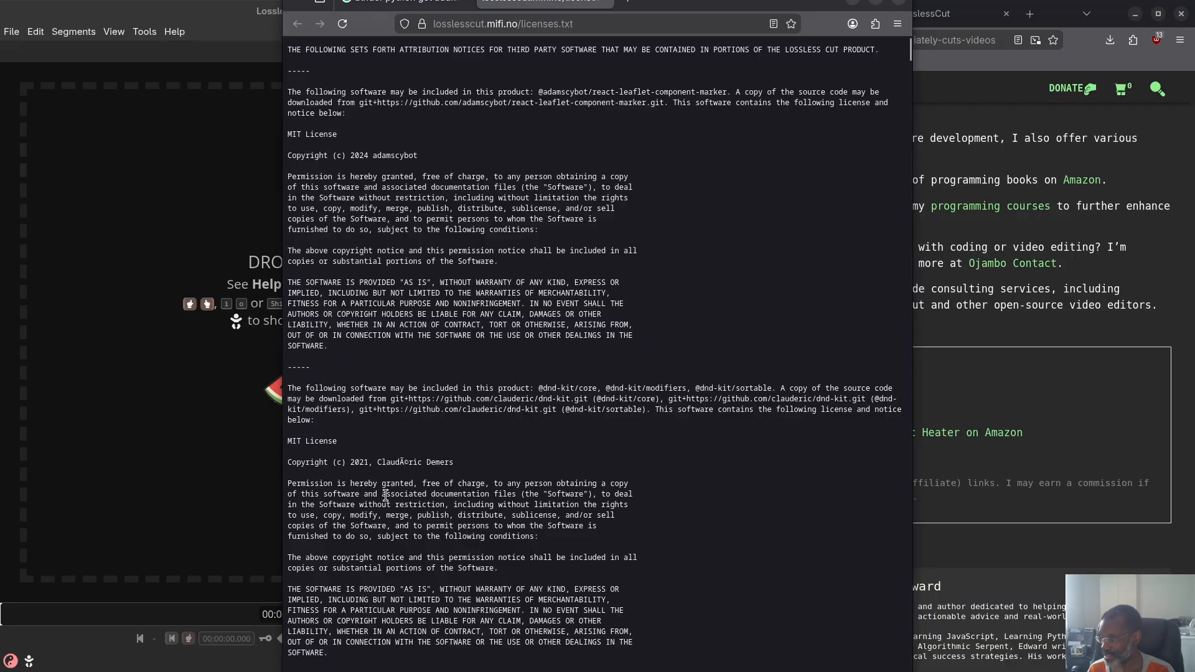
pyautogui.scroll(-15, 386, 496)
pyautogui.scroll(-15, 376, 492)
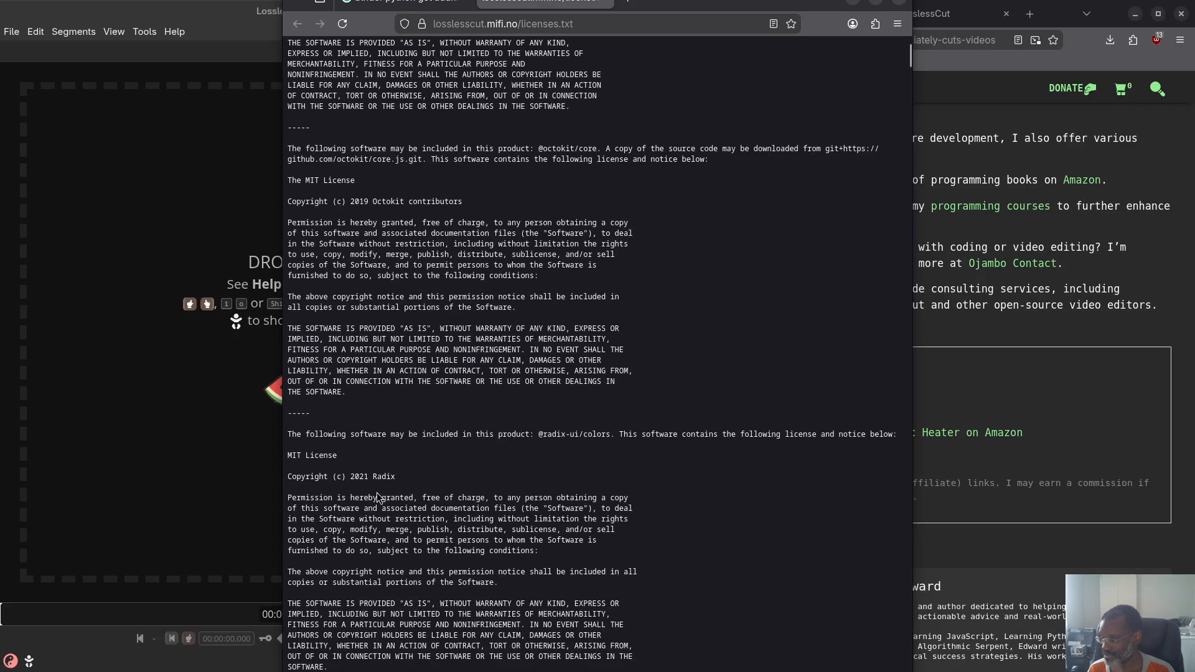
pyautogui.scroll(-10, 375, 491)
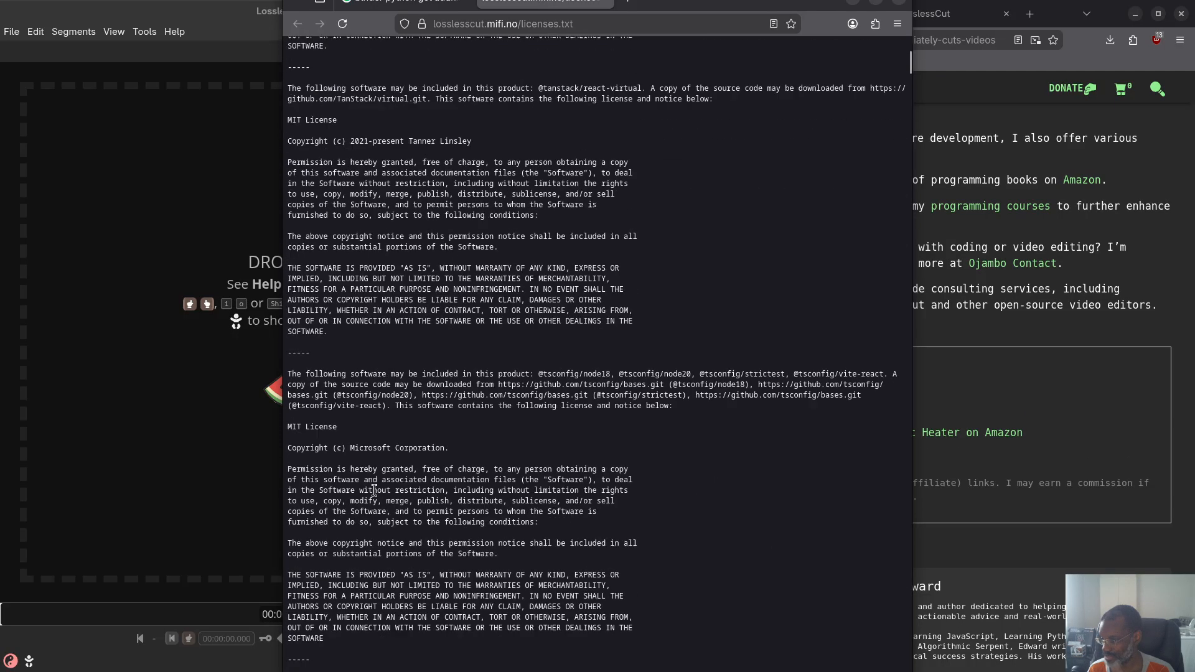
pyautogui.scroll(-15, 373, 495)
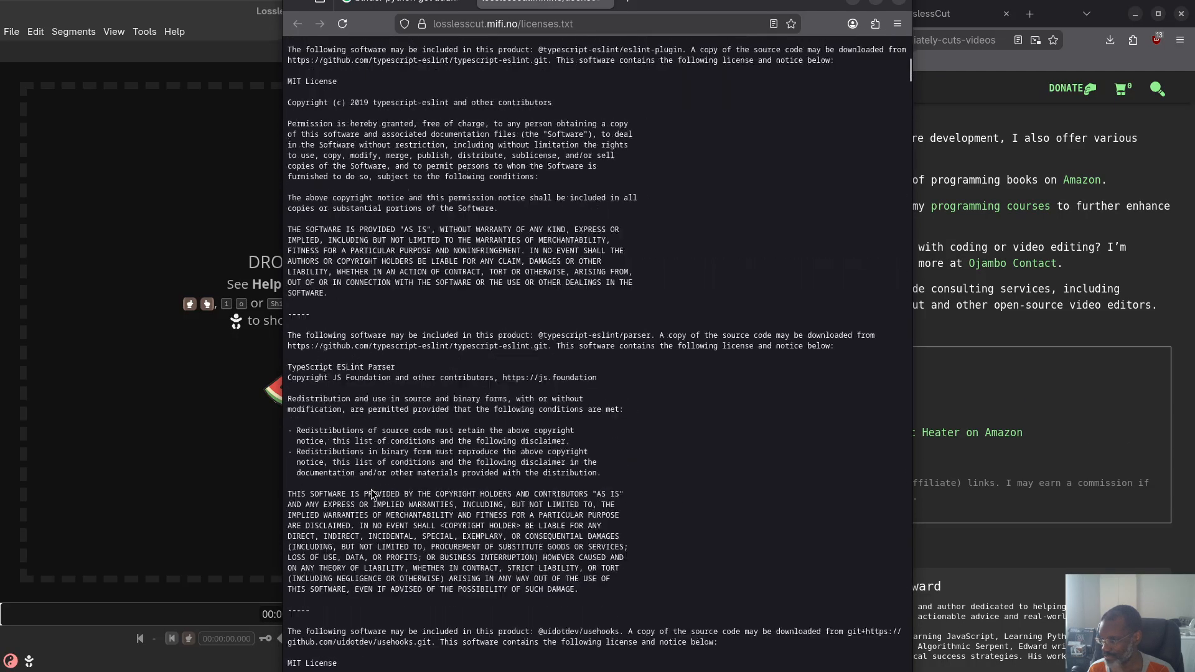
pyautogui.scroll(-10, 370, 489)
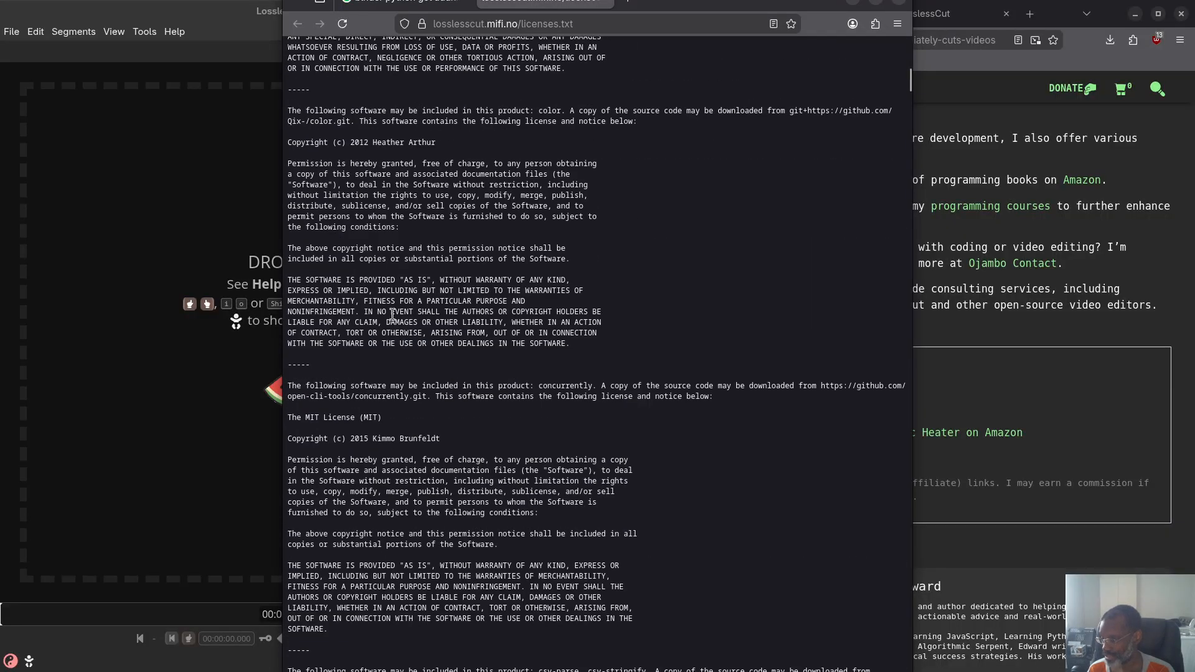
pyautogui.scroll(5, 307, 155)
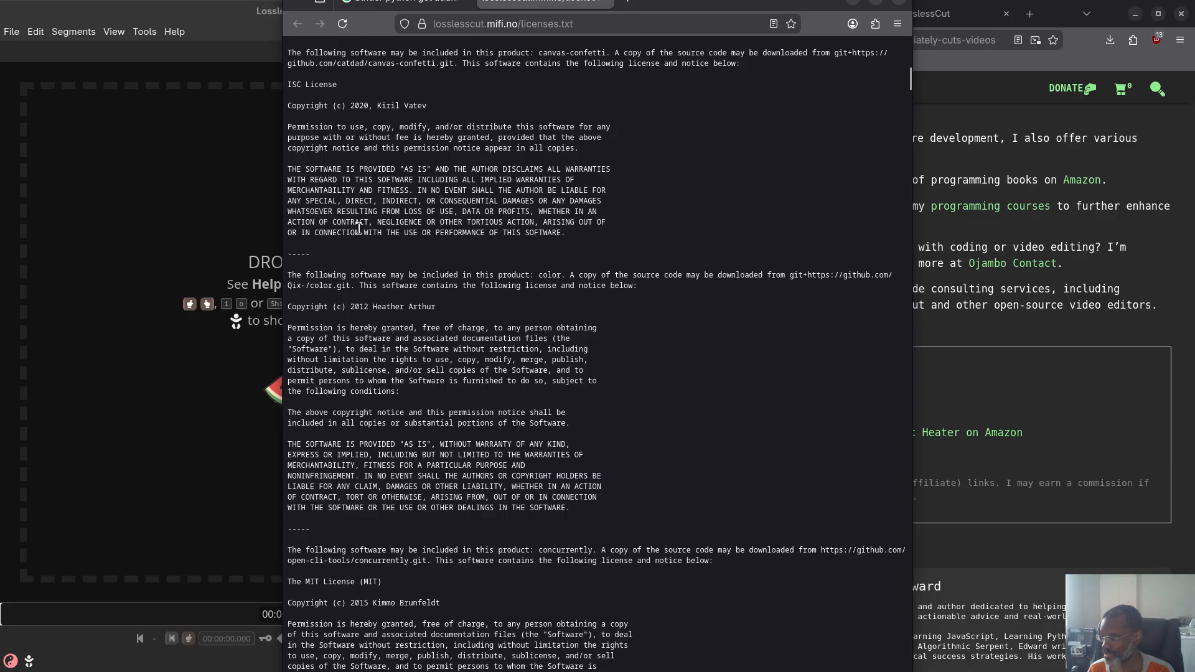
pyautogui.scroll(-20, 360, 230)
pyautogui.scroll(-20, 359, 230)
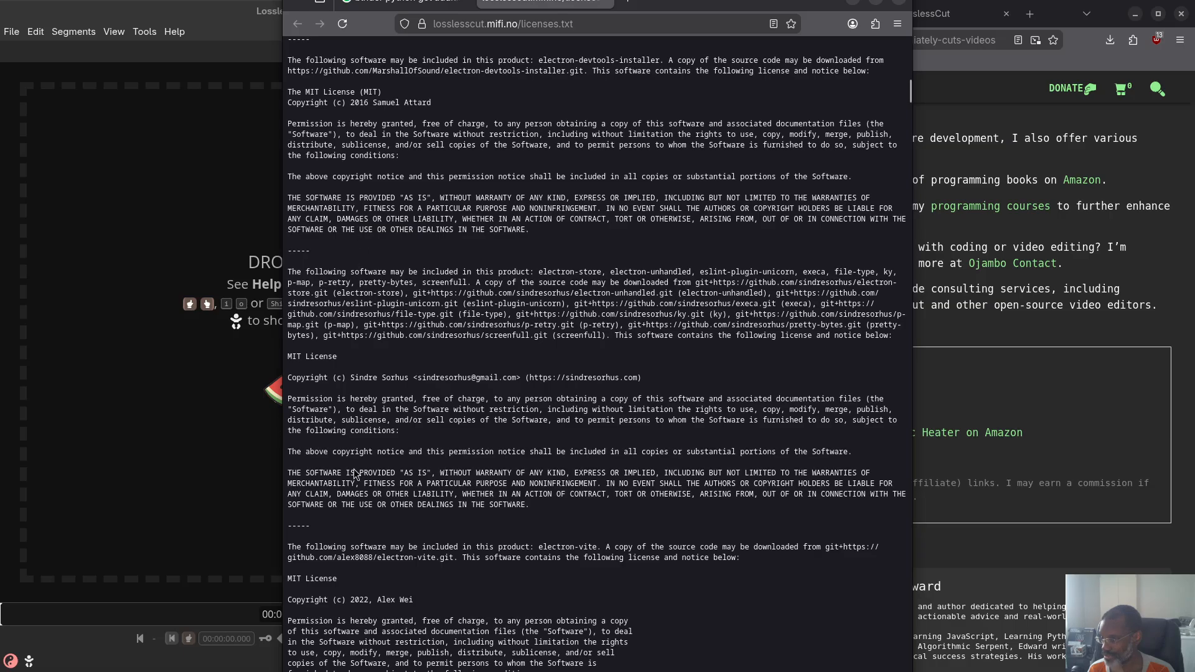
pyautogui.scroll(-20, 355, 475)
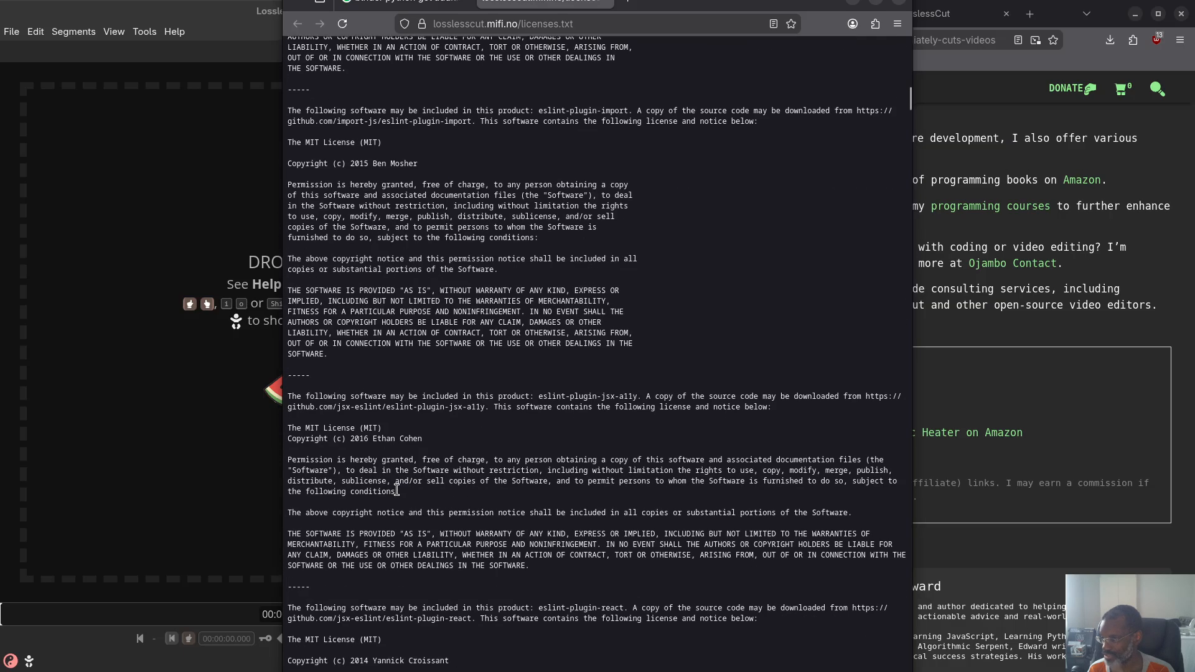
pyautogui.scroll(-5, 396, 490)
pyautogui.scroll(-10, 396, 490)
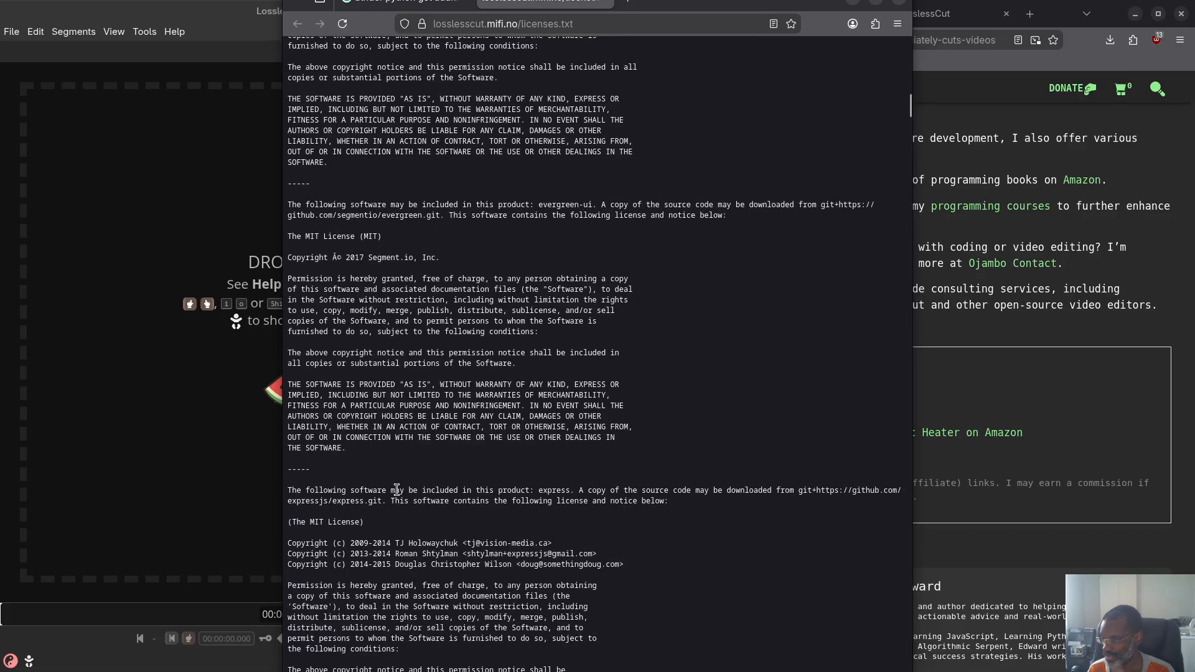
pyautogui.scroll(-15, 397, 490)
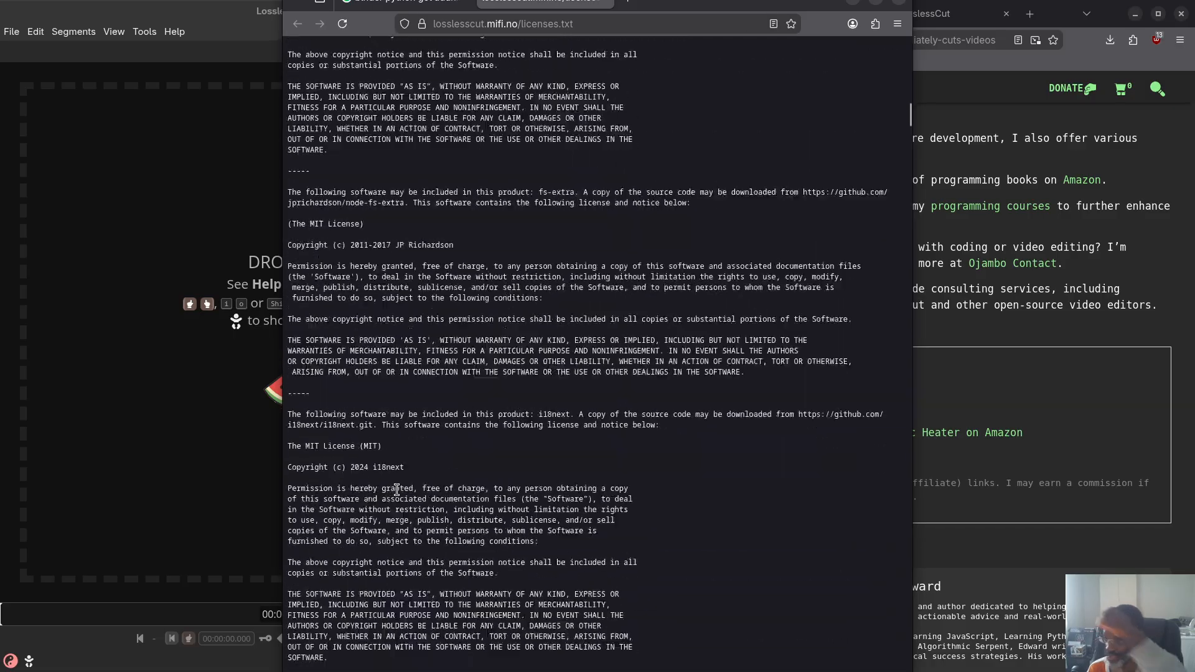
pyautogui.scroll(-15, 396, 490)
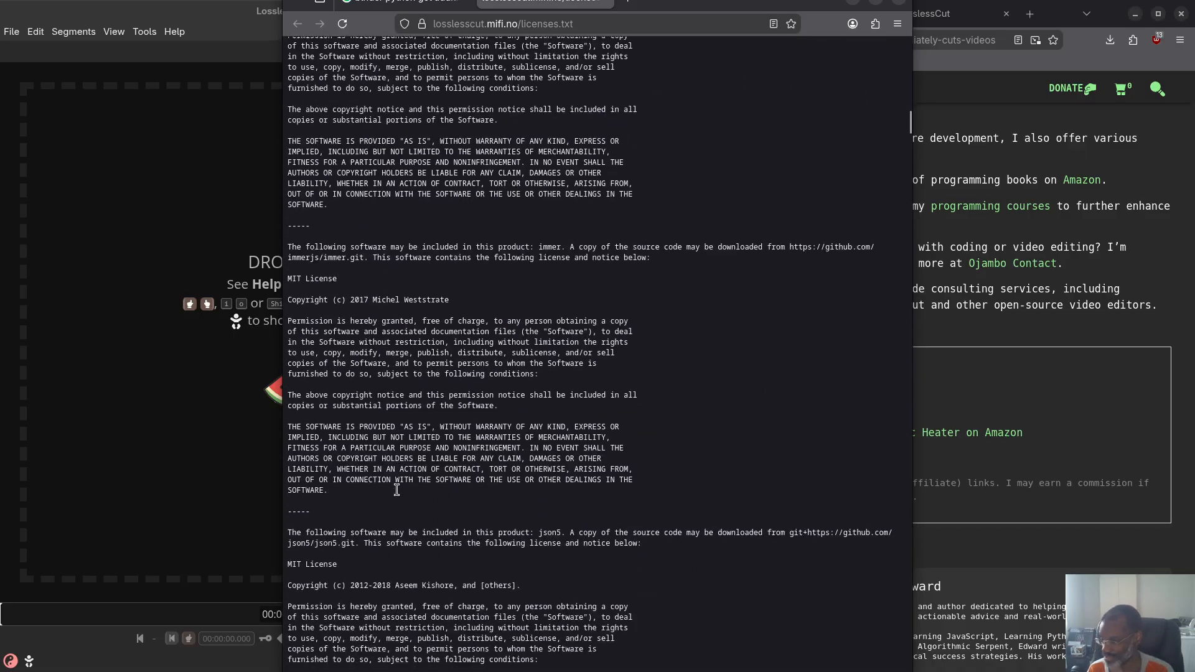
pyautogui.scroll(-15, 396, 491)
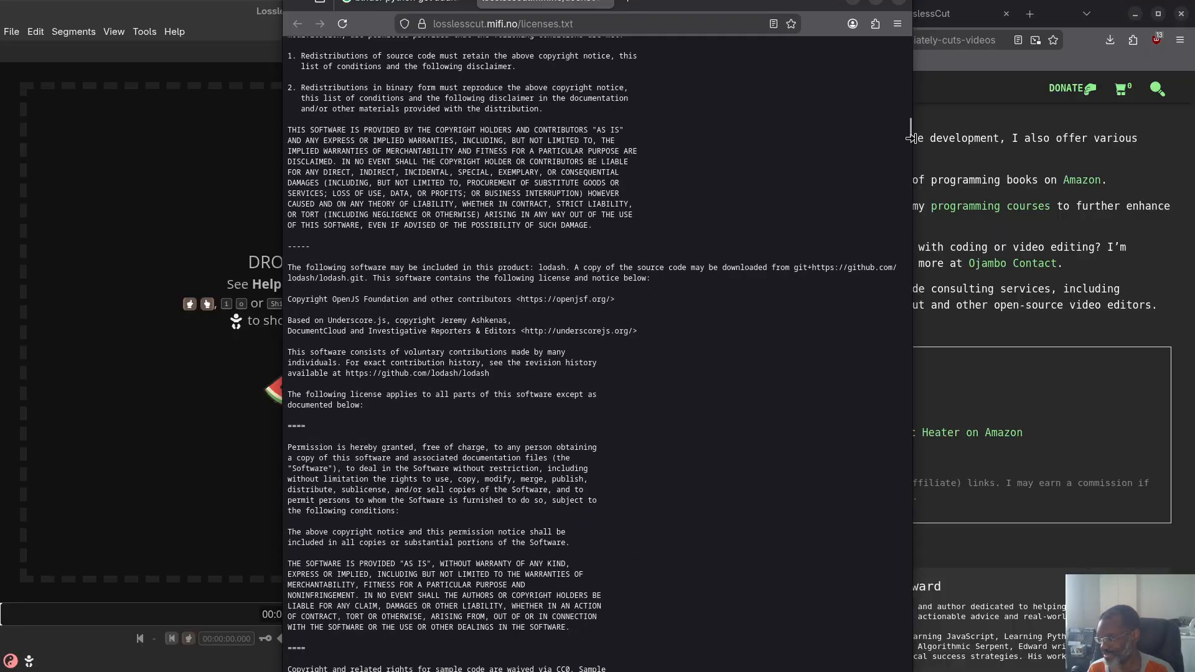
pyautogui.moveTo(911, 137); pyautogui.dragTo(905, 669)
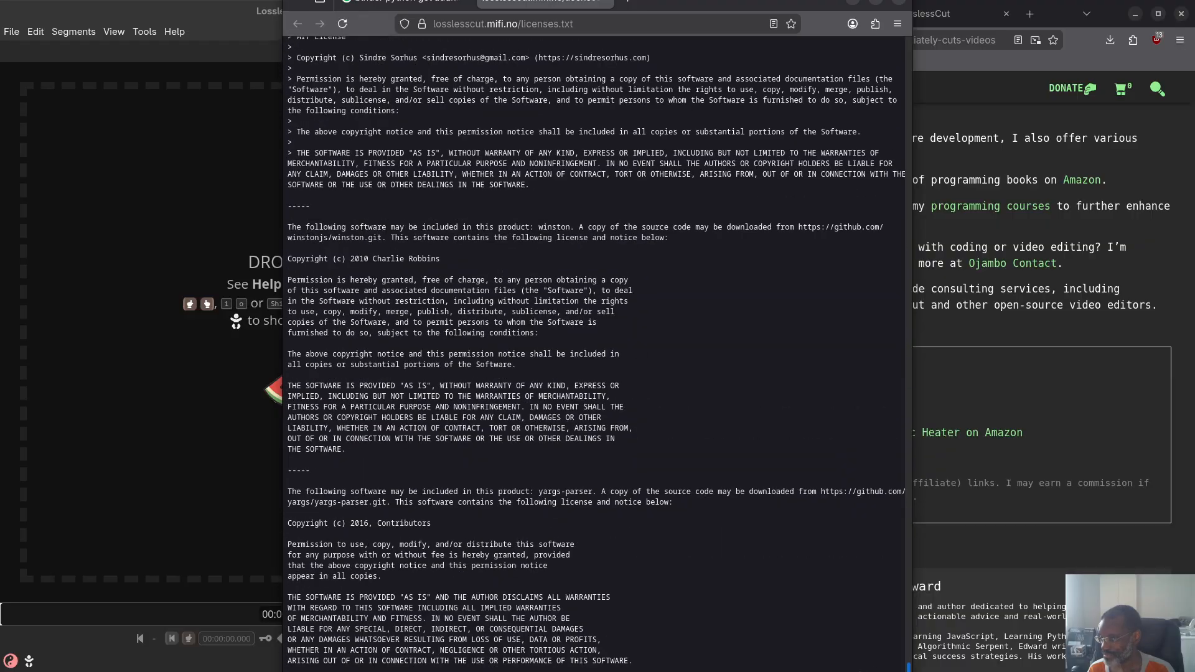
pyautogui.moveTo(907, 667); pyautogui.dragTo(901, 25)
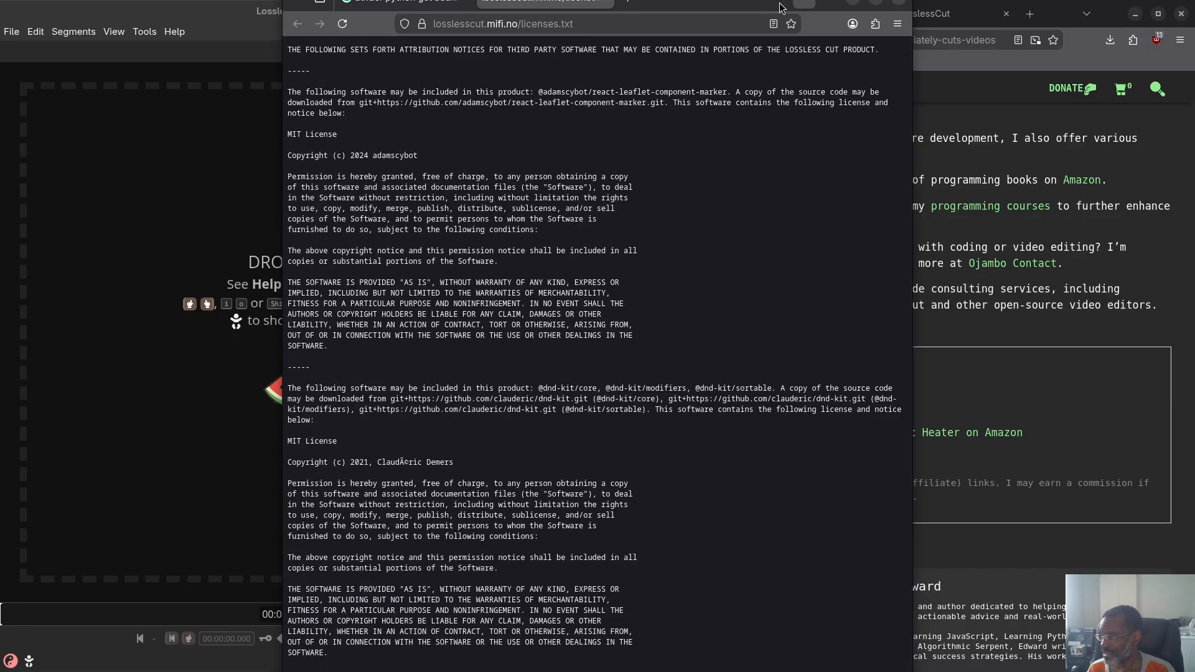
pyautogui.moveTo(709, 7); pyautogui.dragTo(672, 215)
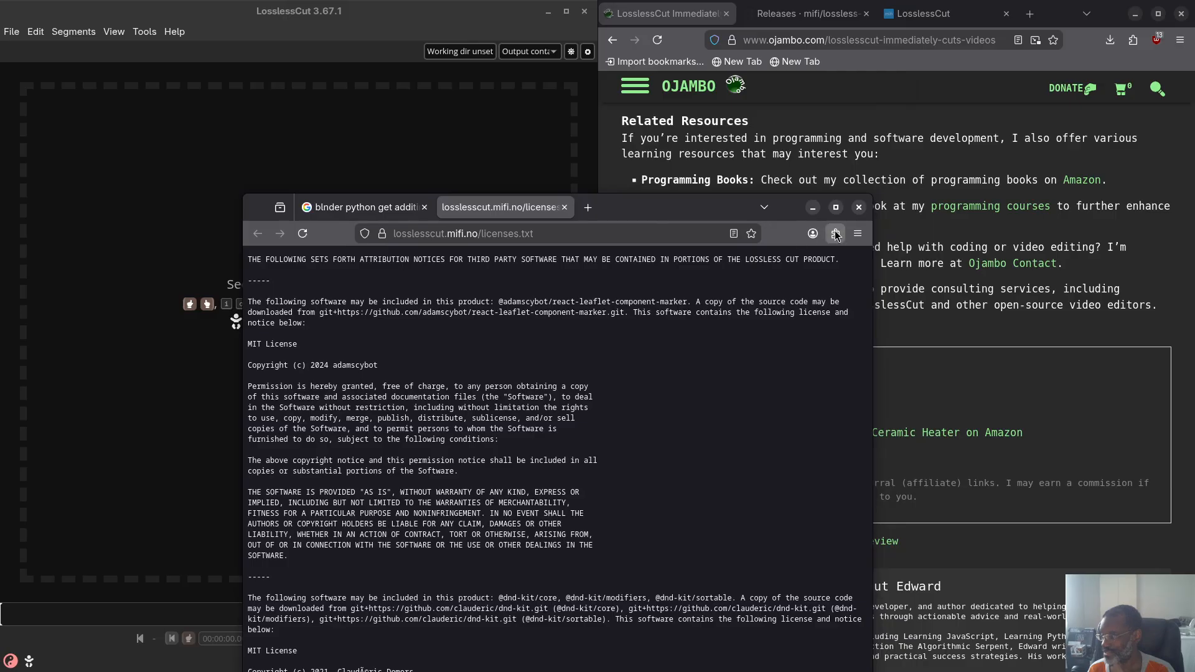
pyautogui.click(861, 219)
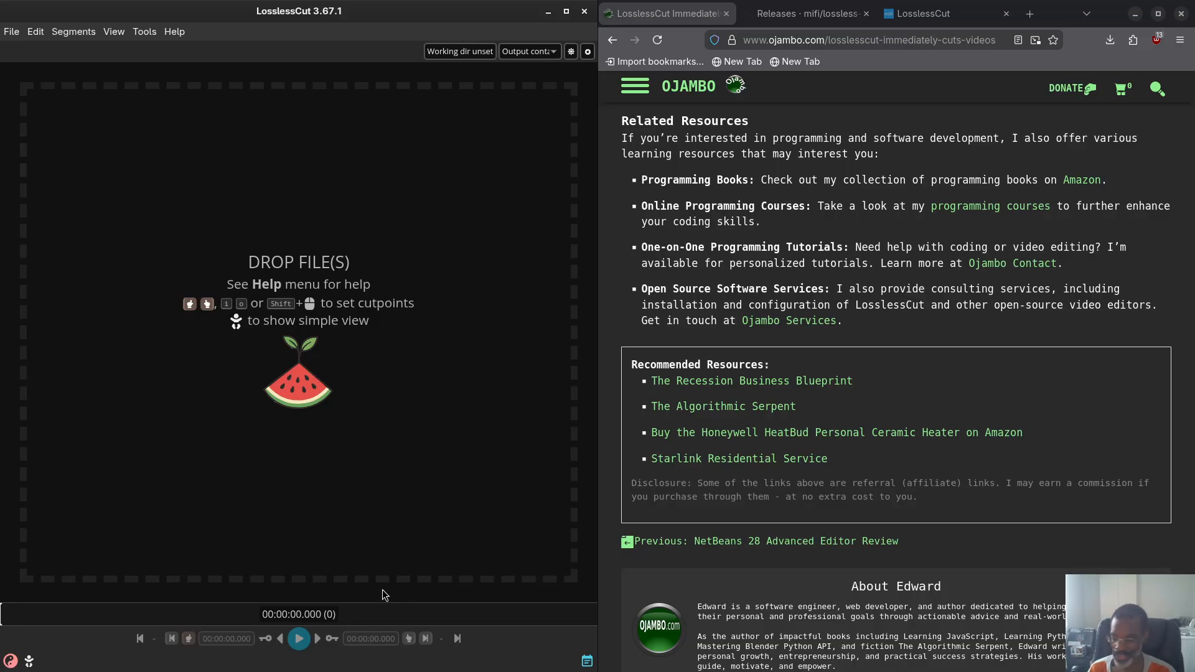
# Load Learning_JavaScript_20240926.webm from the Videos folder into LosslessCut and move the file manager window off the video preview
pyautogui.press('super')
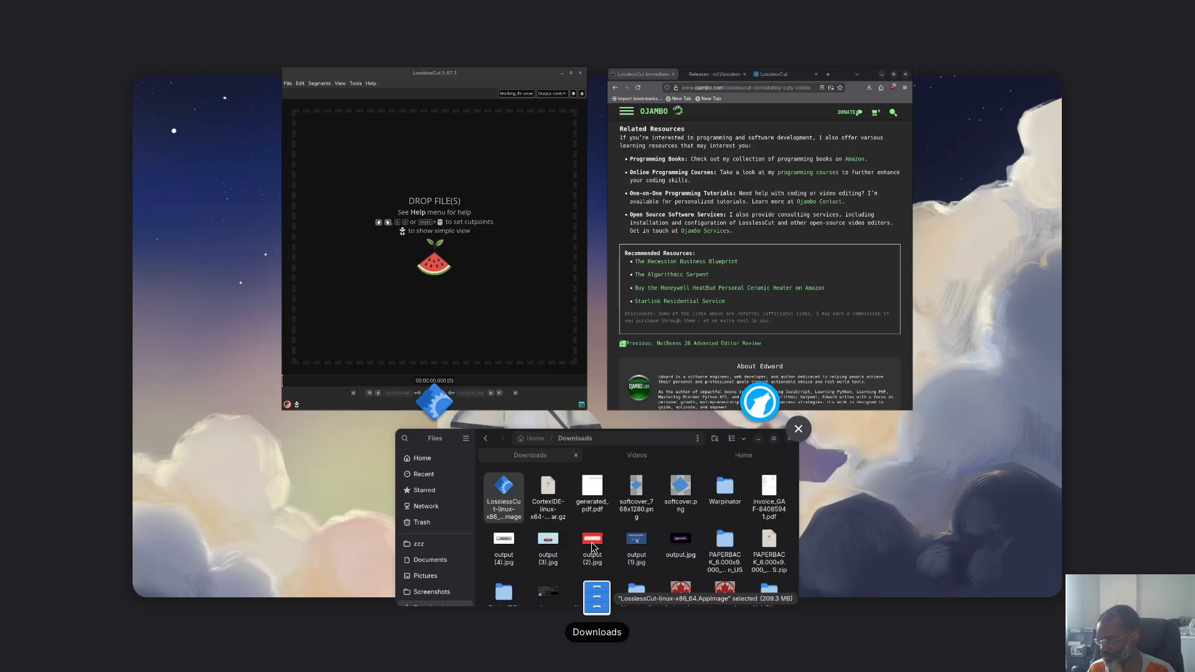
pyautogui.click(592, 547)
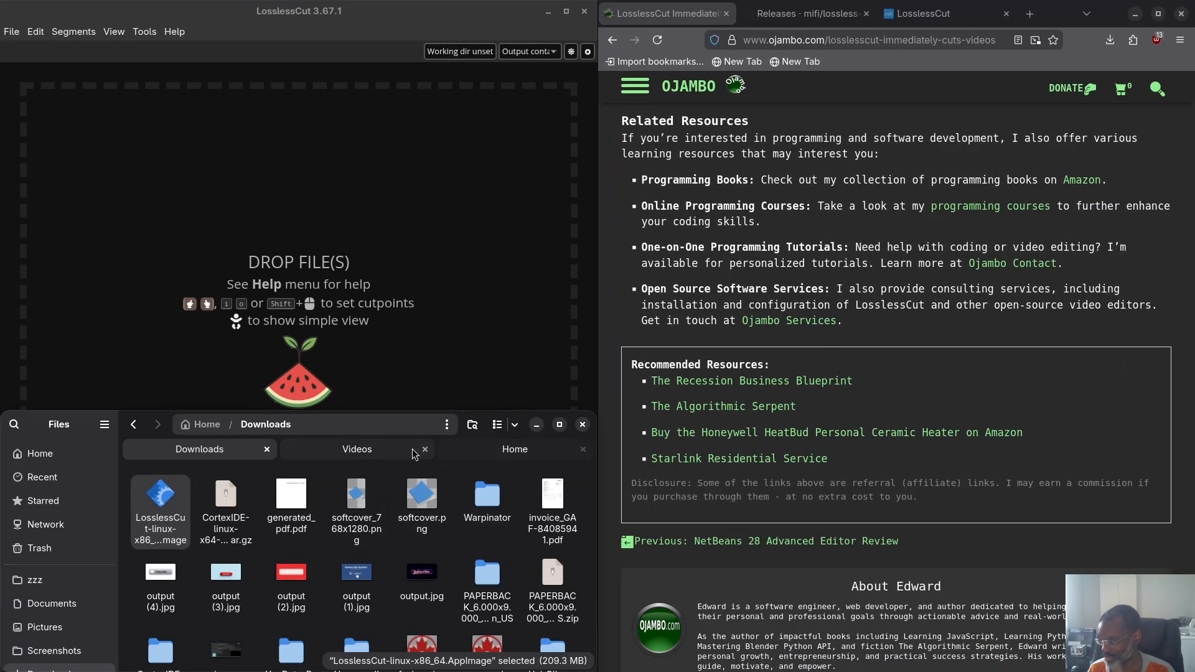
pyautogui.click(383, 452)
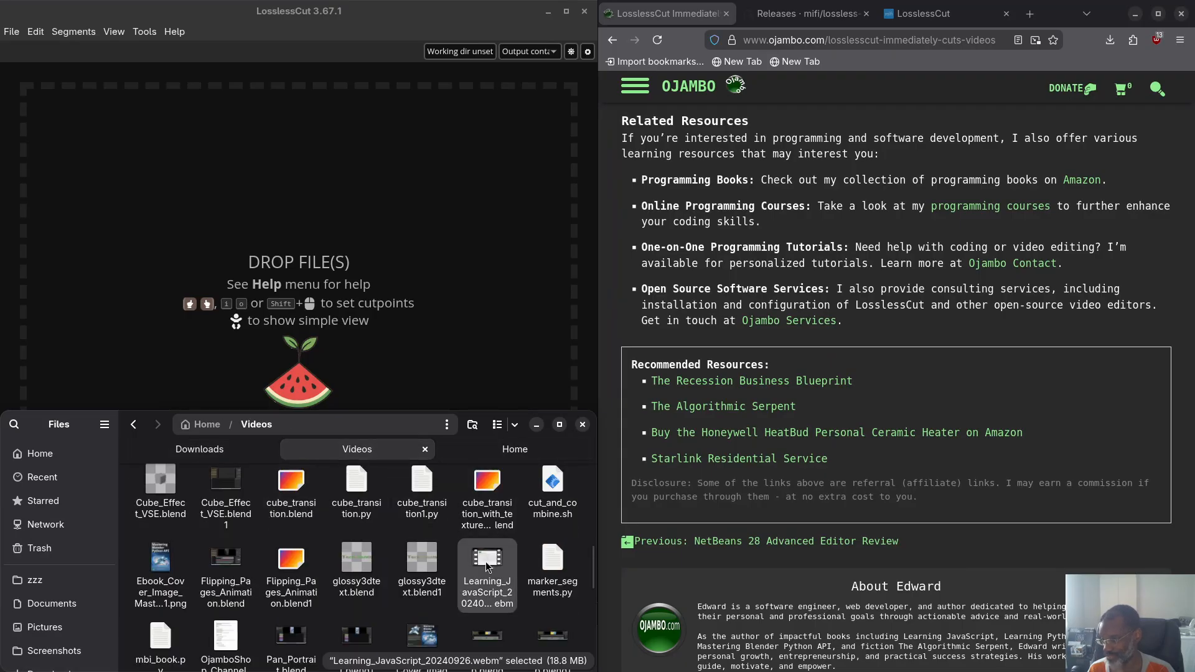
pyautogui.moveTo(486, 561); pyautogui.dragTo(384, 285)
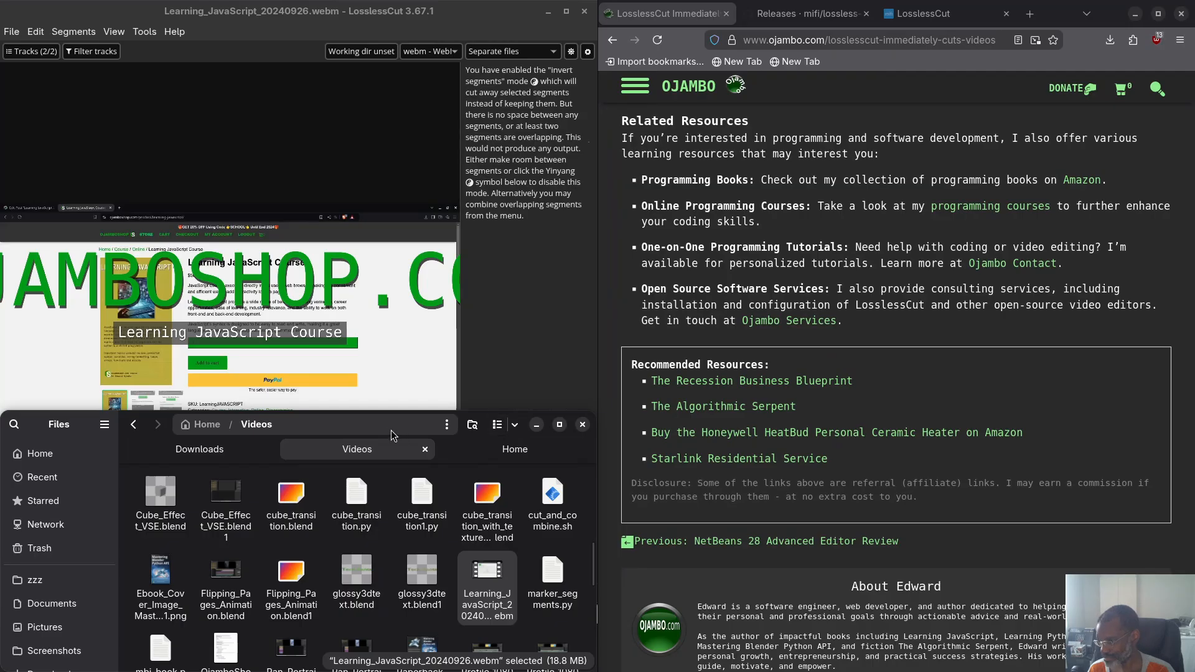
pyautogui.moveTo(382, 430); pyautogui.dragTo(1021, 303)
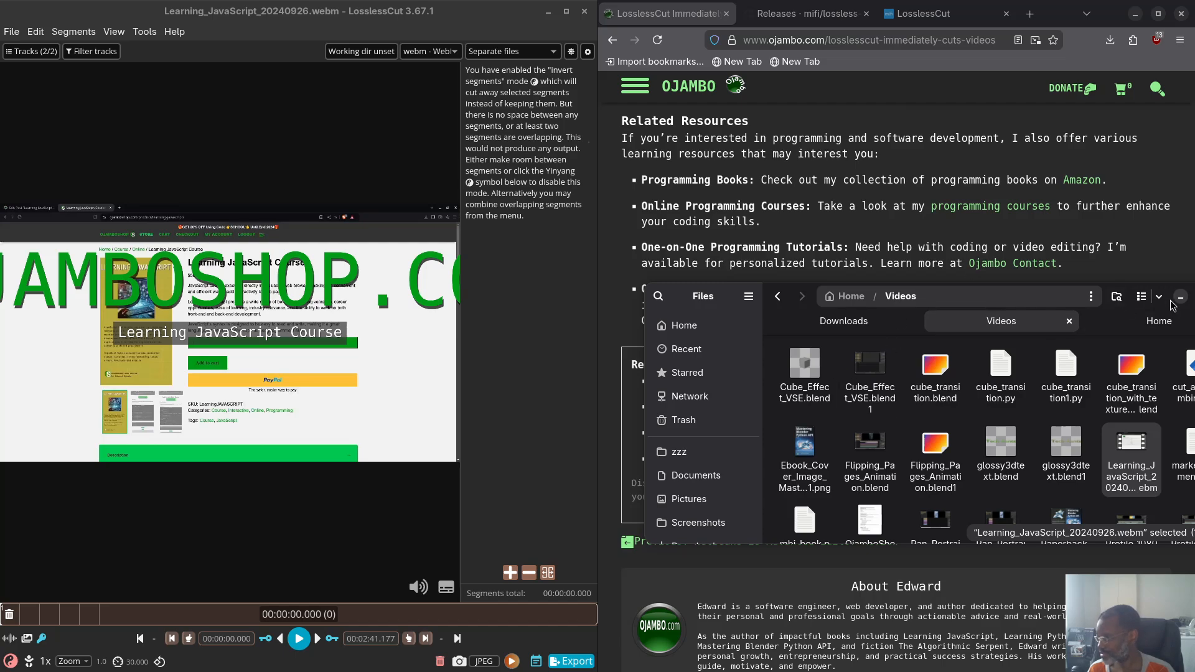
pyautogui.moveTo(1016, 301); pyautogui.dragTo(0, 225)
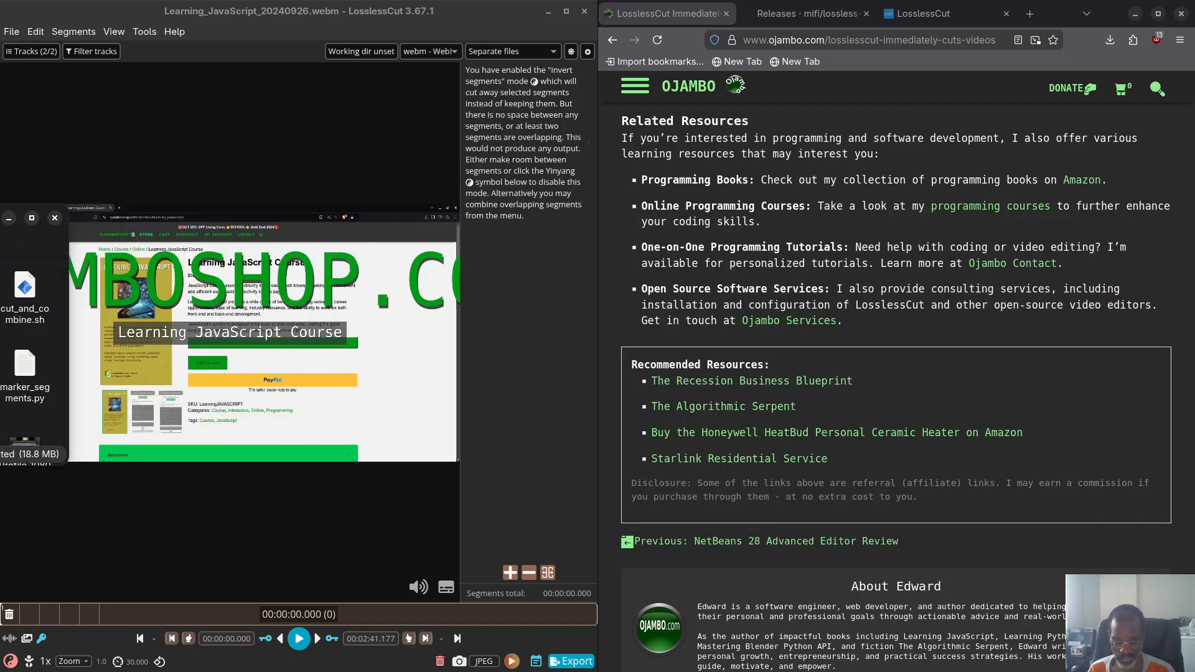
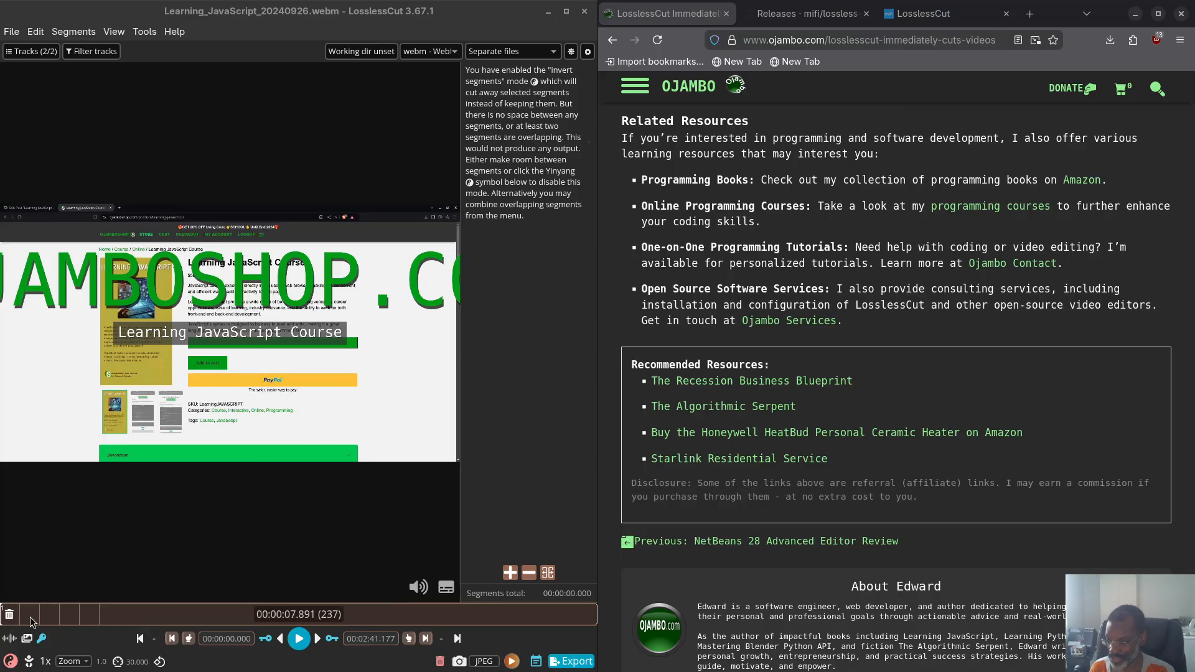
# Place the playhead at about 8.4 seconds and set the timeline zoom to 8x
pyautogui.click(32, 618)
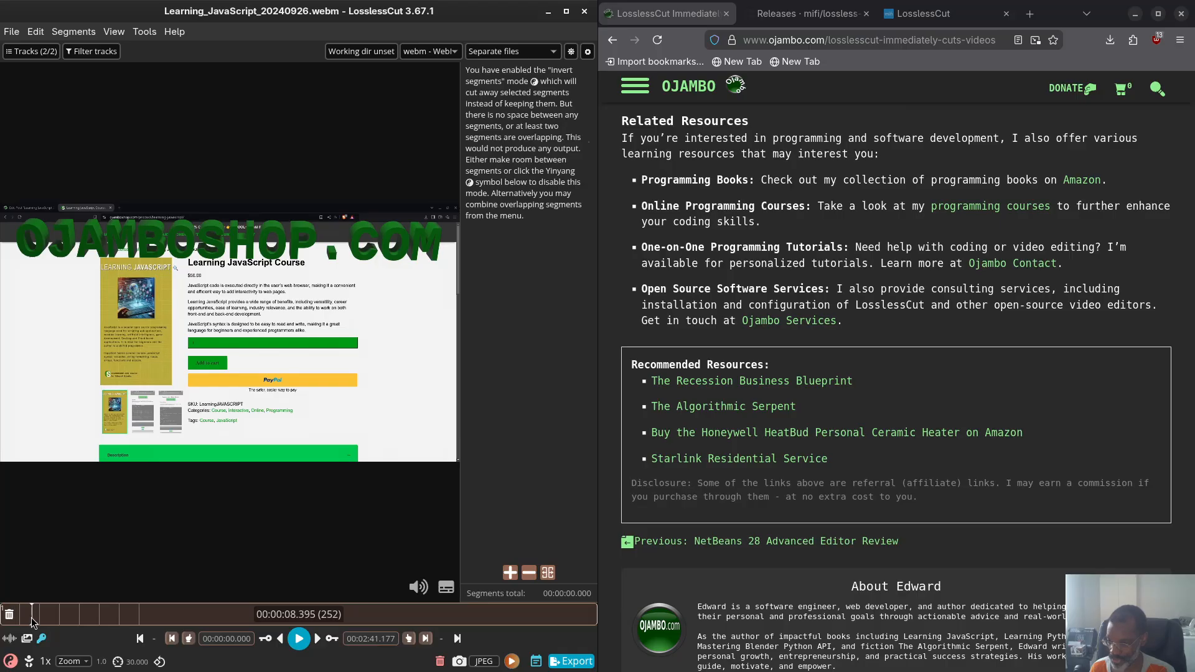
pyautogui.click(71, 662)
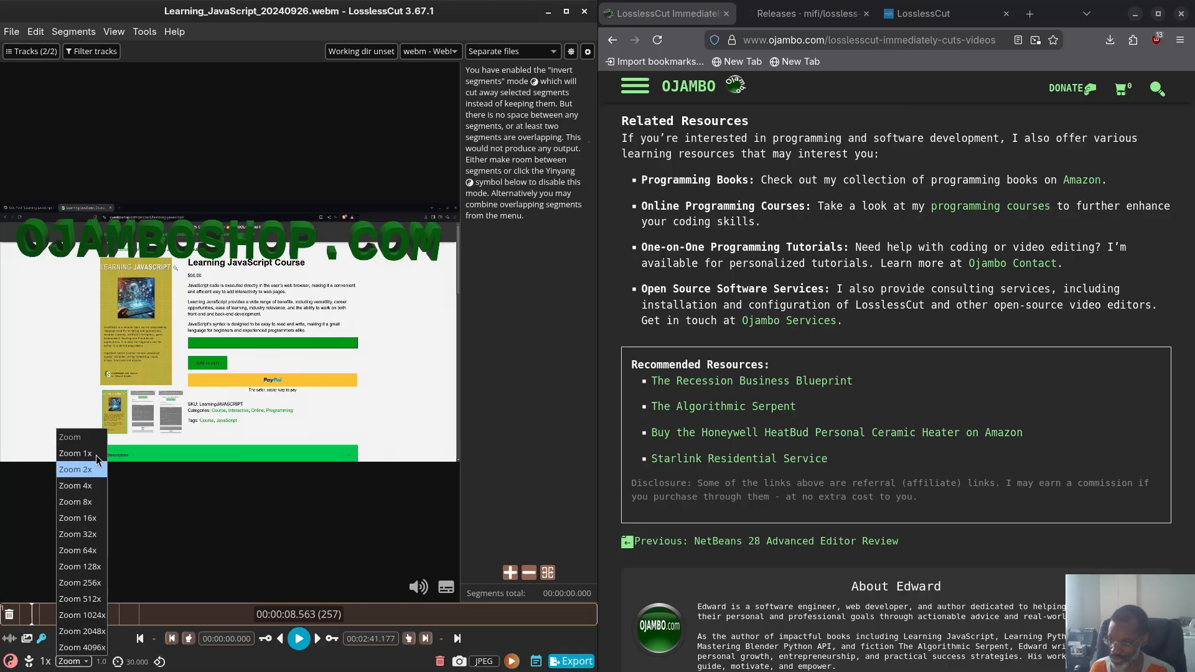
pyautogui.click(89, 504)
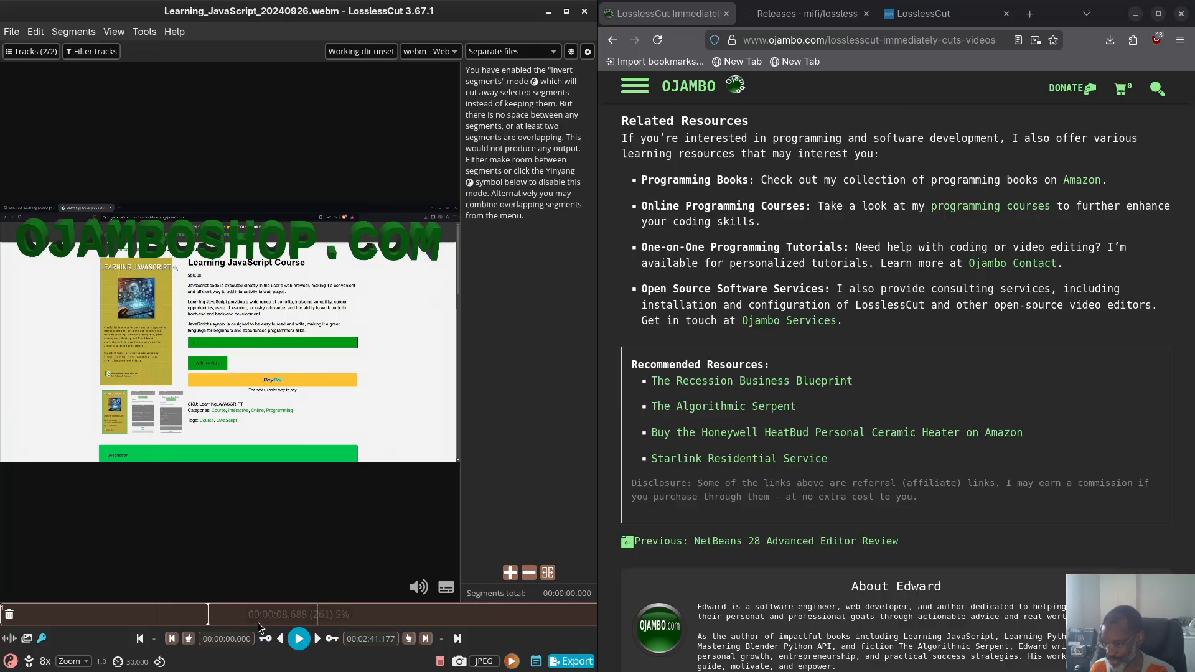
# Scrub through the first 11 seconds of the video to examine where the opening title animation ends
pyautogui.click(165, 617)
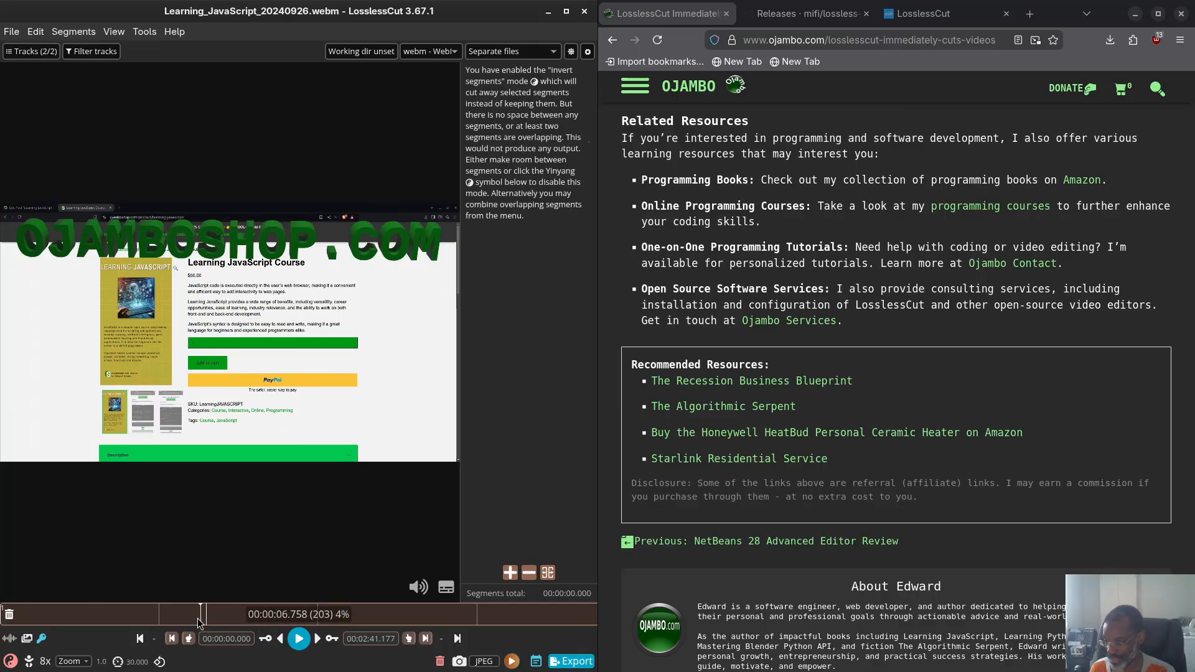
pyautogui.click(159, 616)
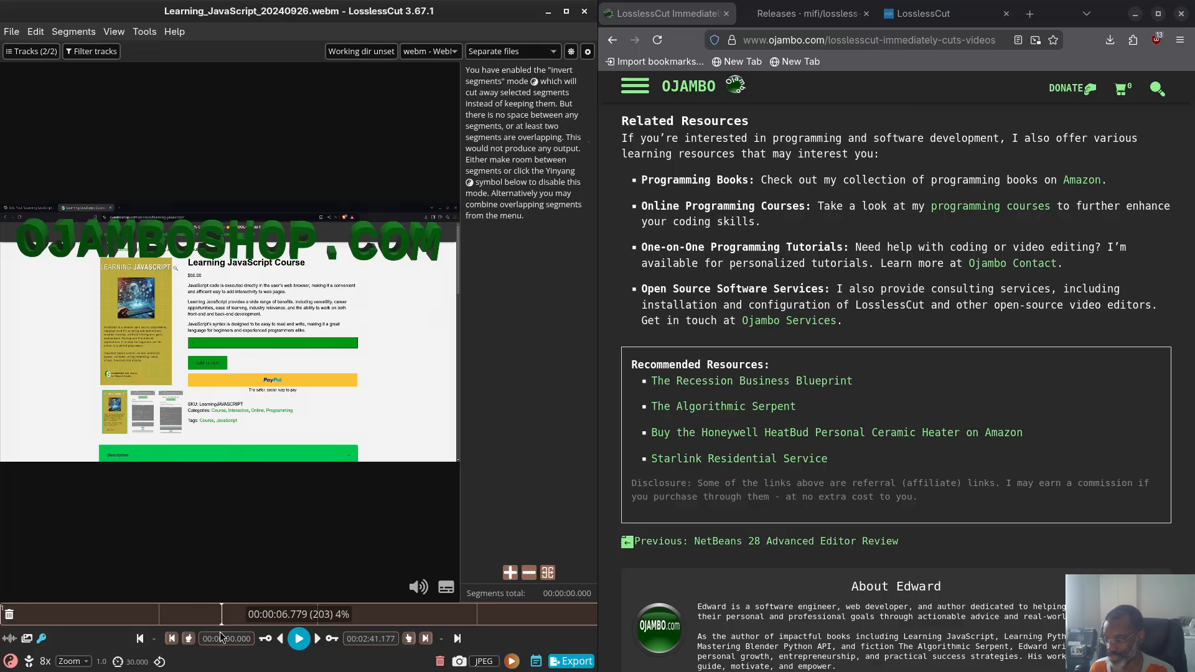
pyautogui.moveTo(222, 623); pyautogui.dragTo(163, 615)
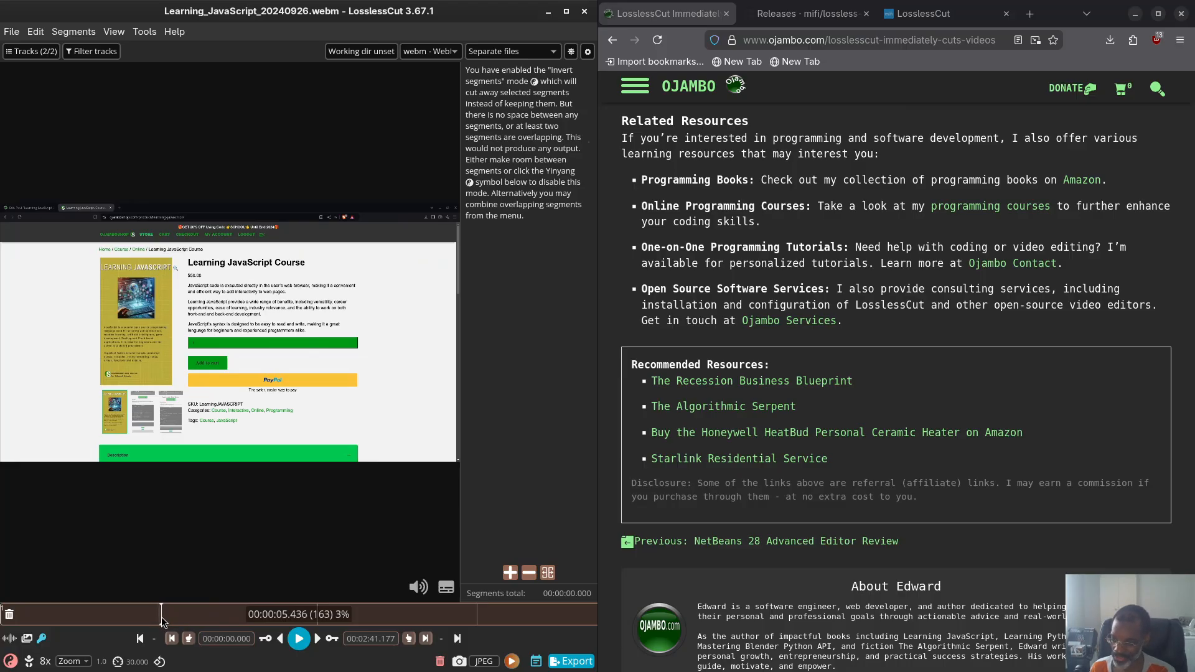
pyautogui.moveTo(162, 617); pyautogui.dragTo(322, 625)
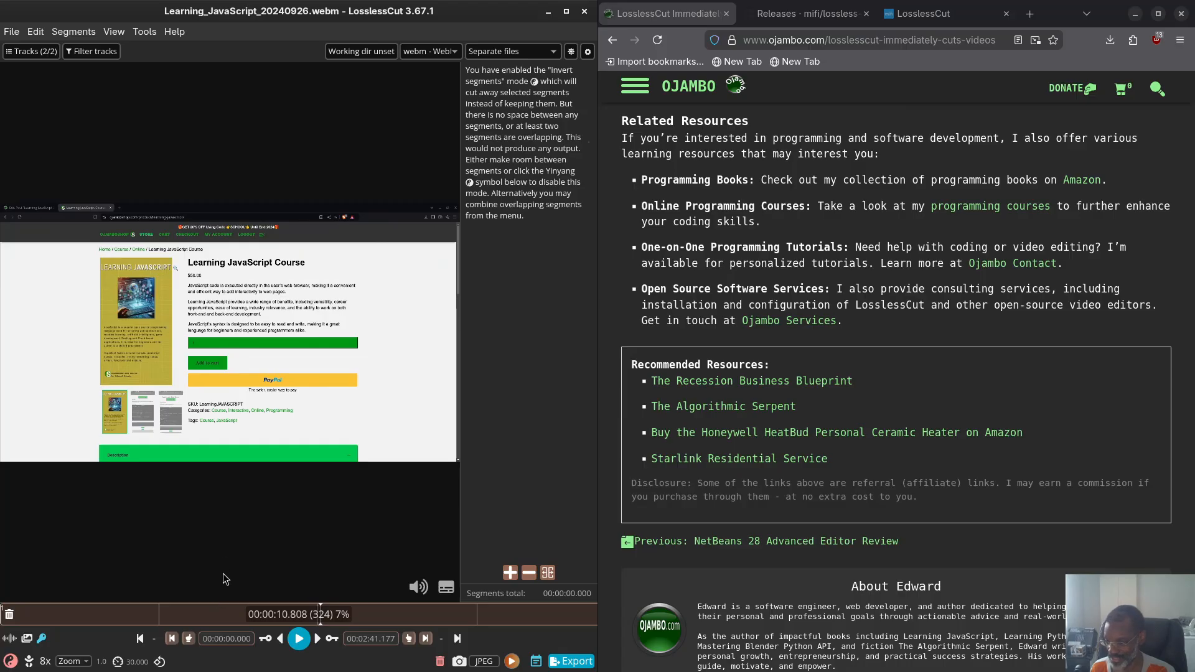
pyautogui.click(320, 619)
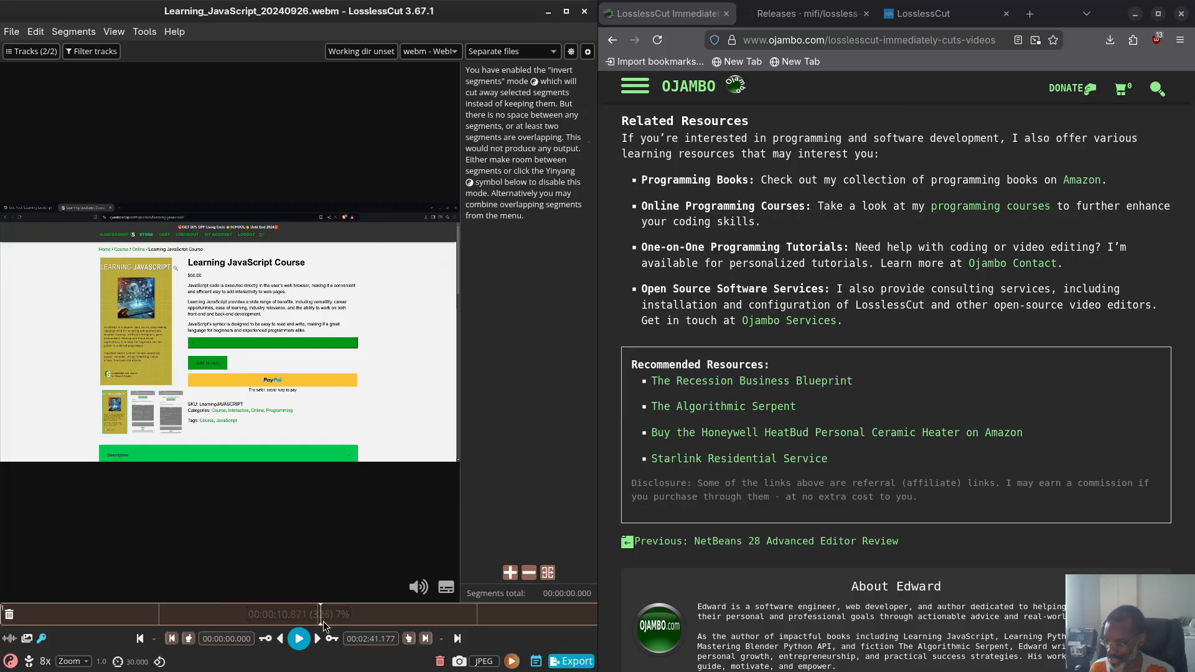
pyautogui.click(147, 614)
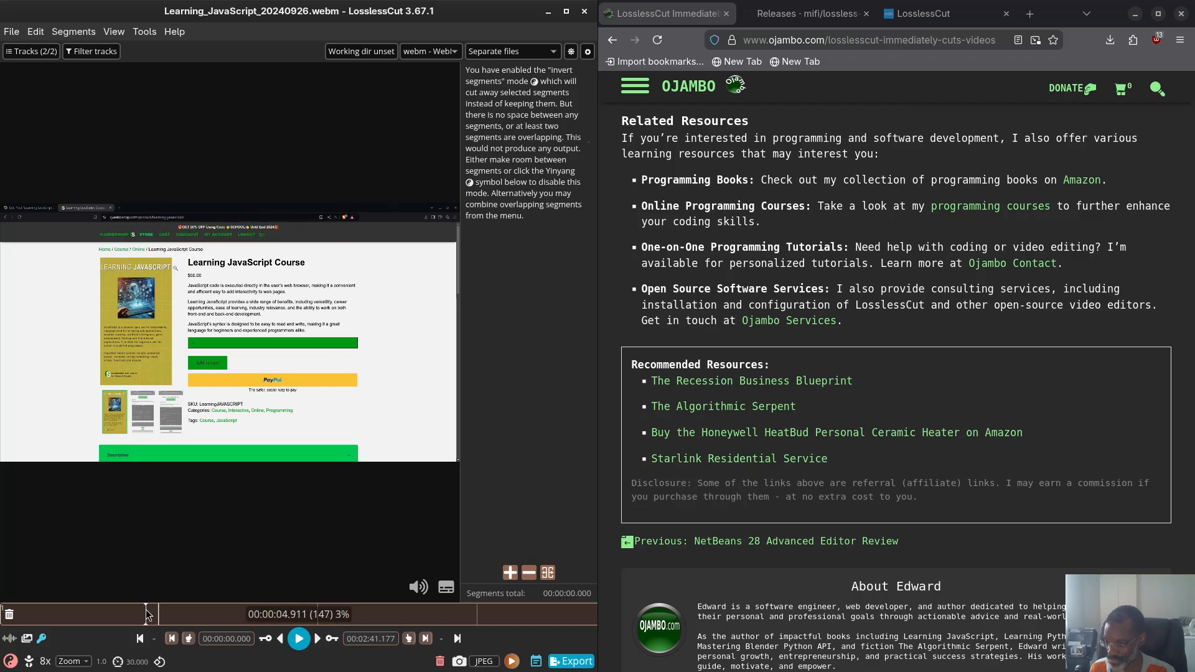
pyautogui.click(80, 614)
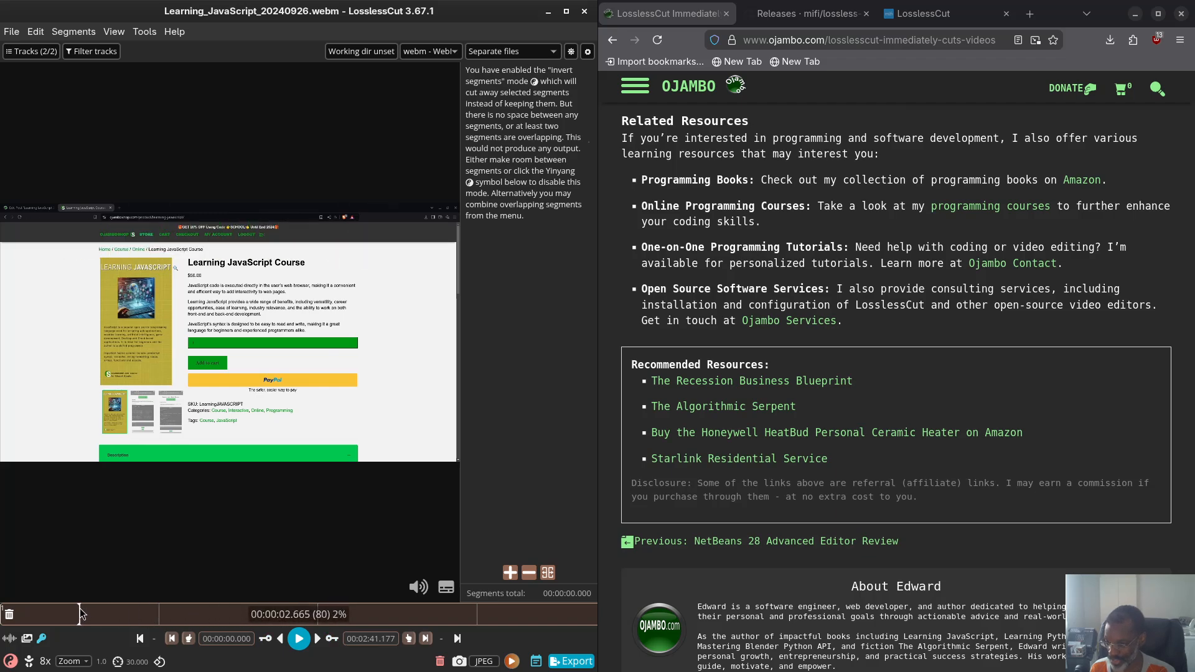
pyautogui.click(72, 615)
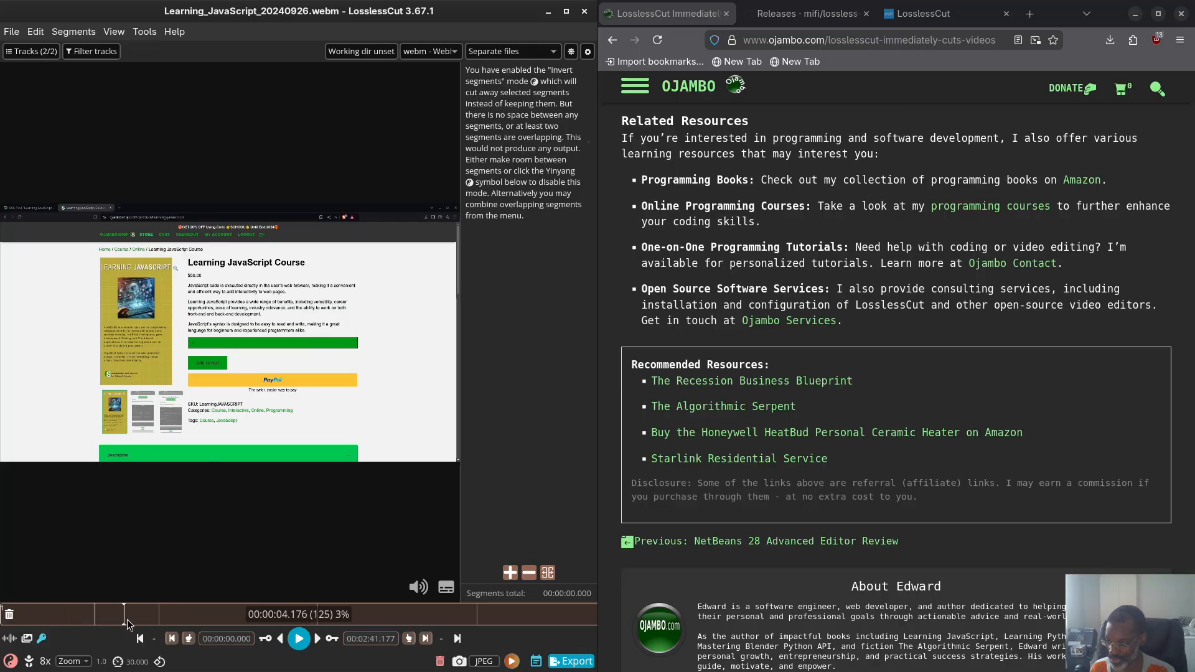
pyautogui.click(106, 614)
pyautogui.moveTo(128, 615); pyautogui.dragTo(160, 631)
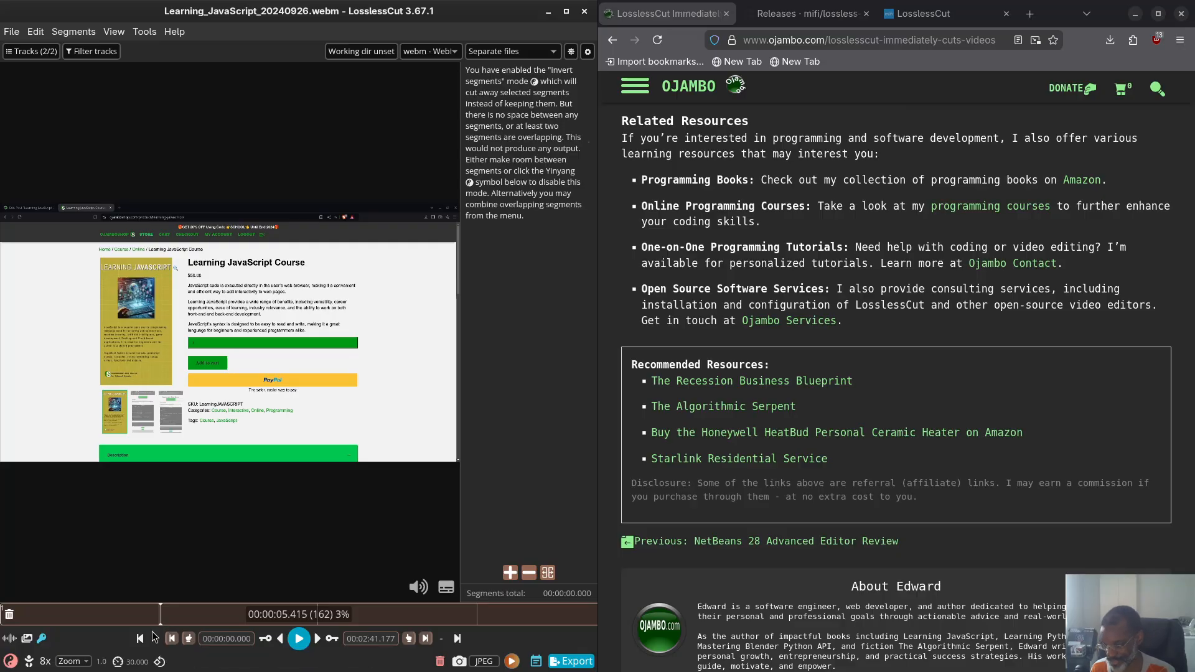
# Mark the first segment to cut away, from the start of the video to about 5.31 seconds
pyautogui.click(52, 618)
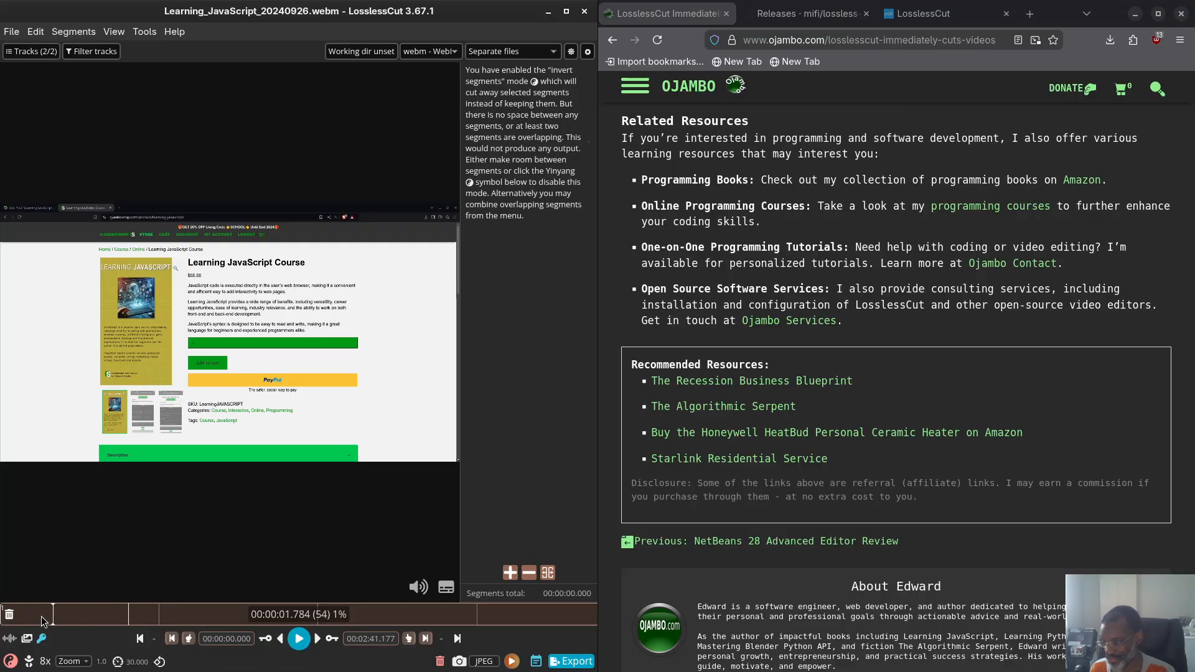
pyautogui.click(3, 620)
pyautogui.click(204, 617)
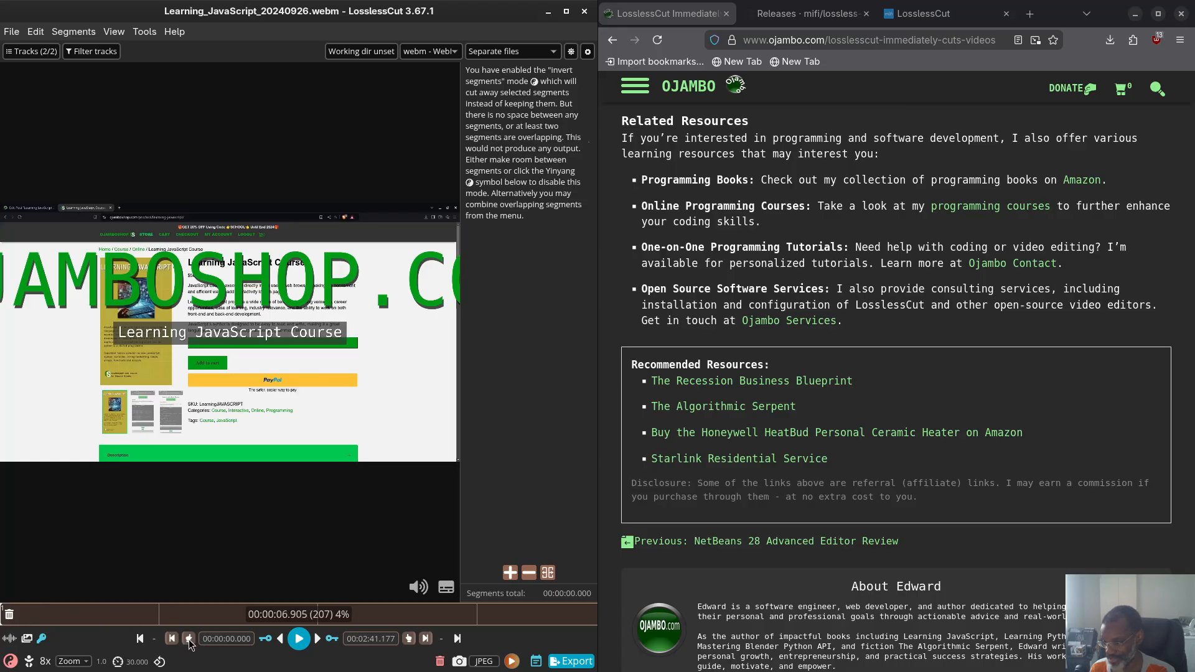
pyautogui.click(189, 640)
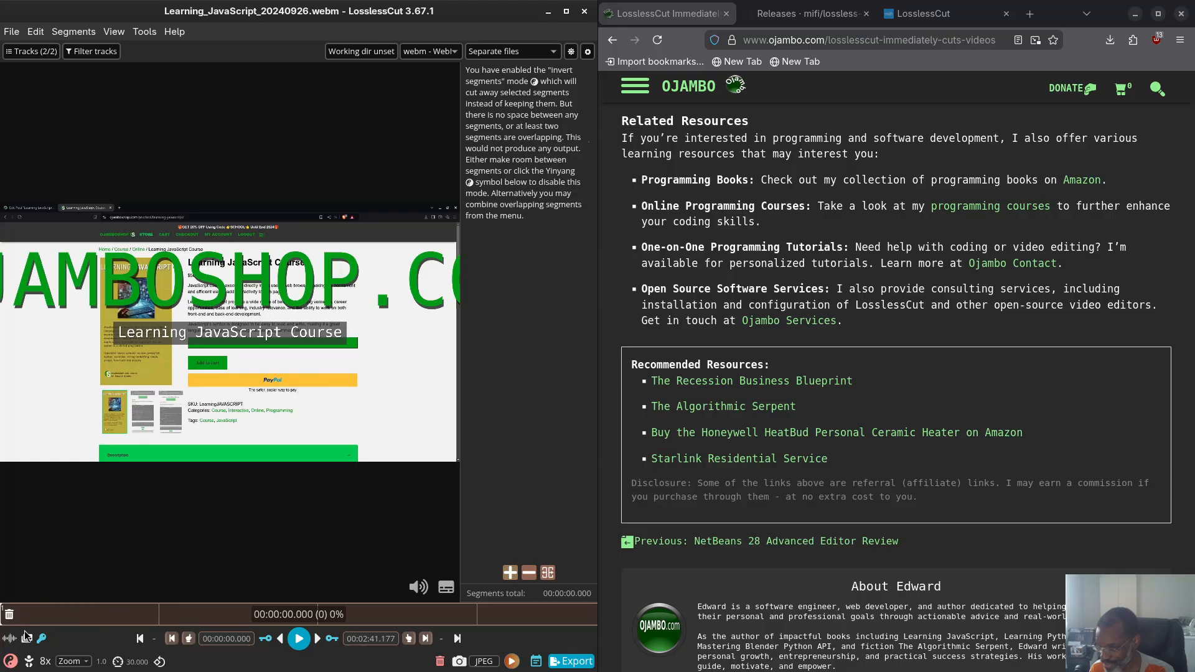
pyautogui.click(3, 626)
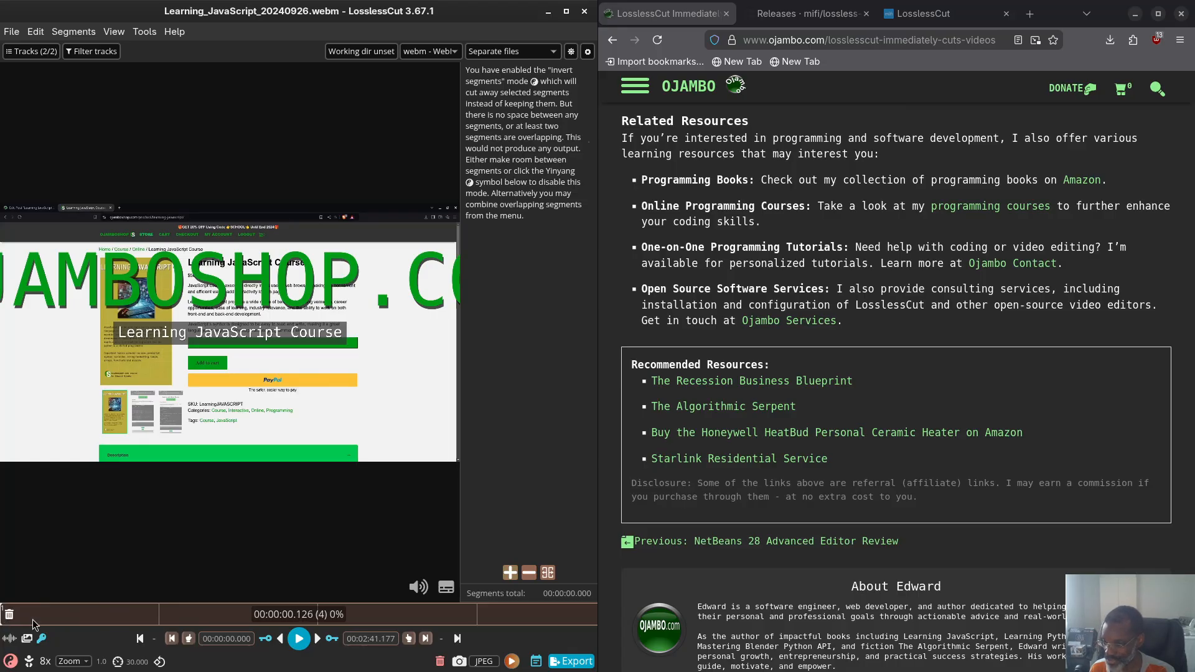
pyautogui.click(158, 621)
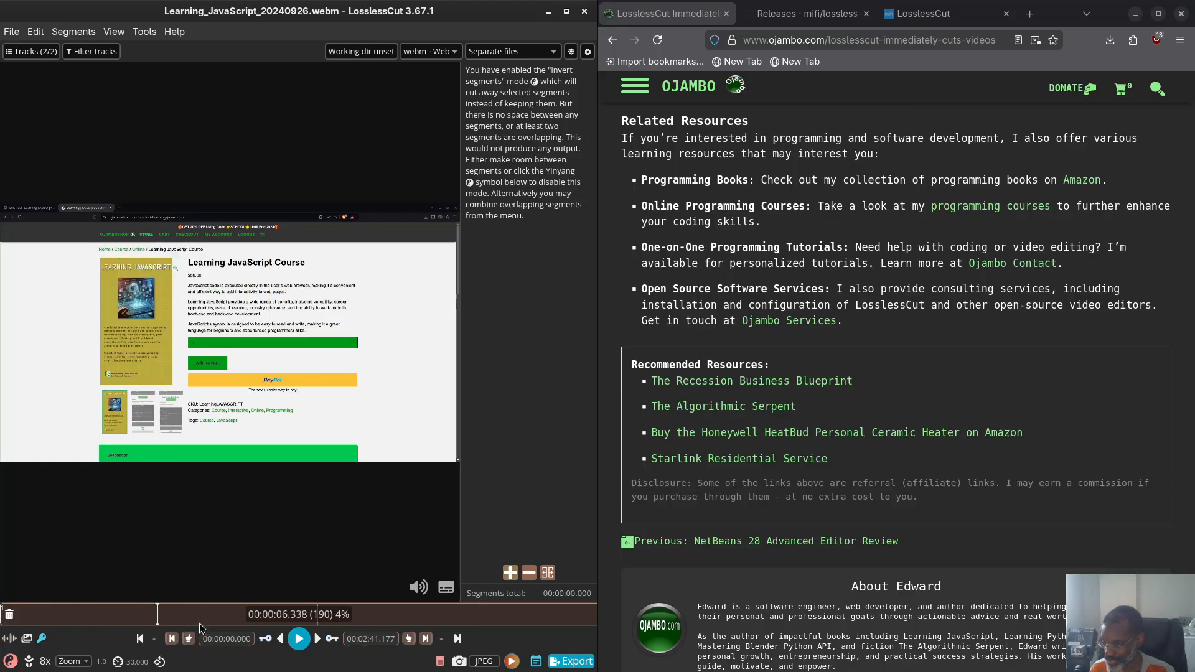
pyautogui.click(408, 643)
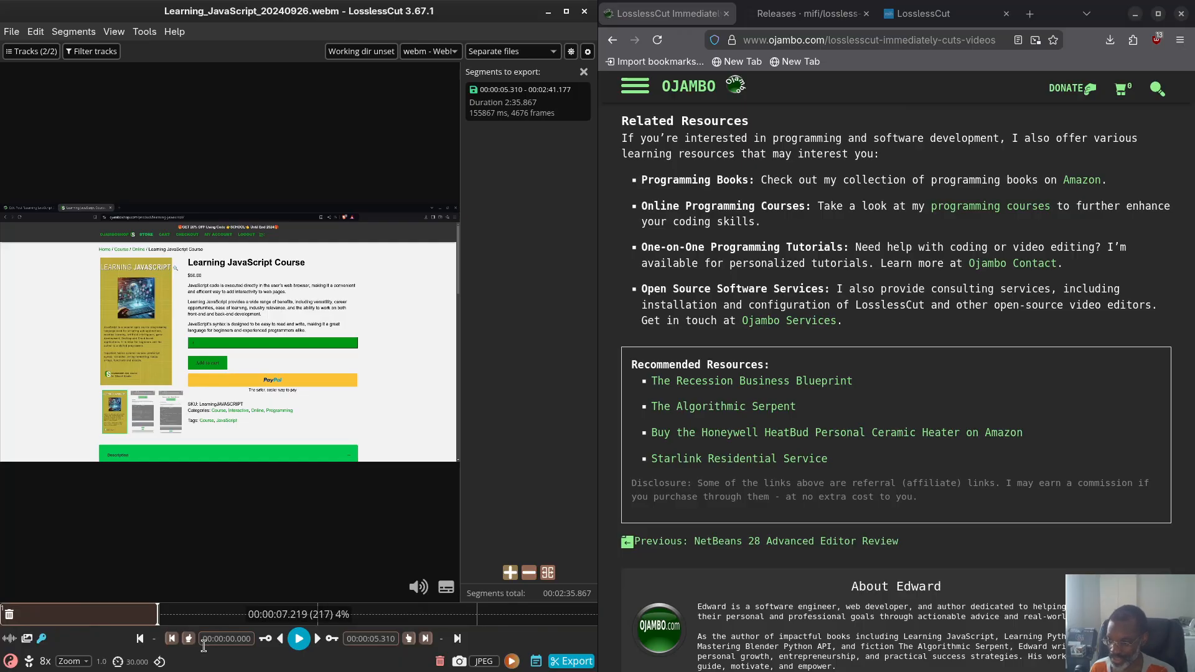
# Mark a second cut-away segment from about 2:35.574 to the end of the video, and set the timeline zoom to 1x
pyautogui.click(72, 661)
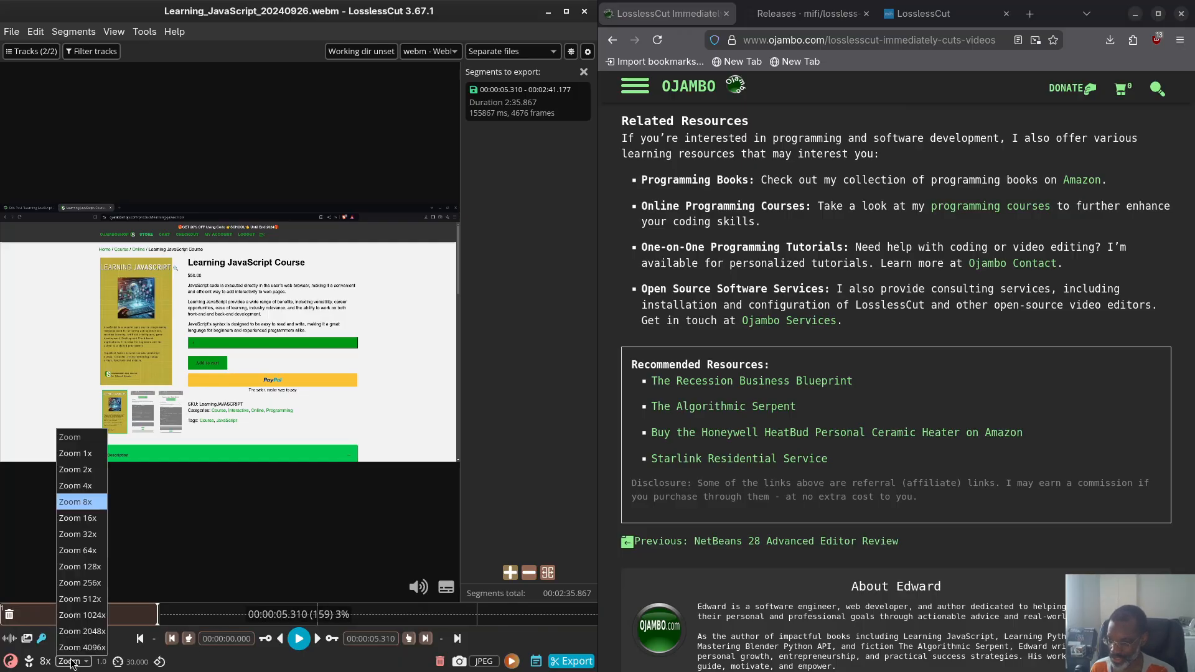
pyautogui.click(85, 453)
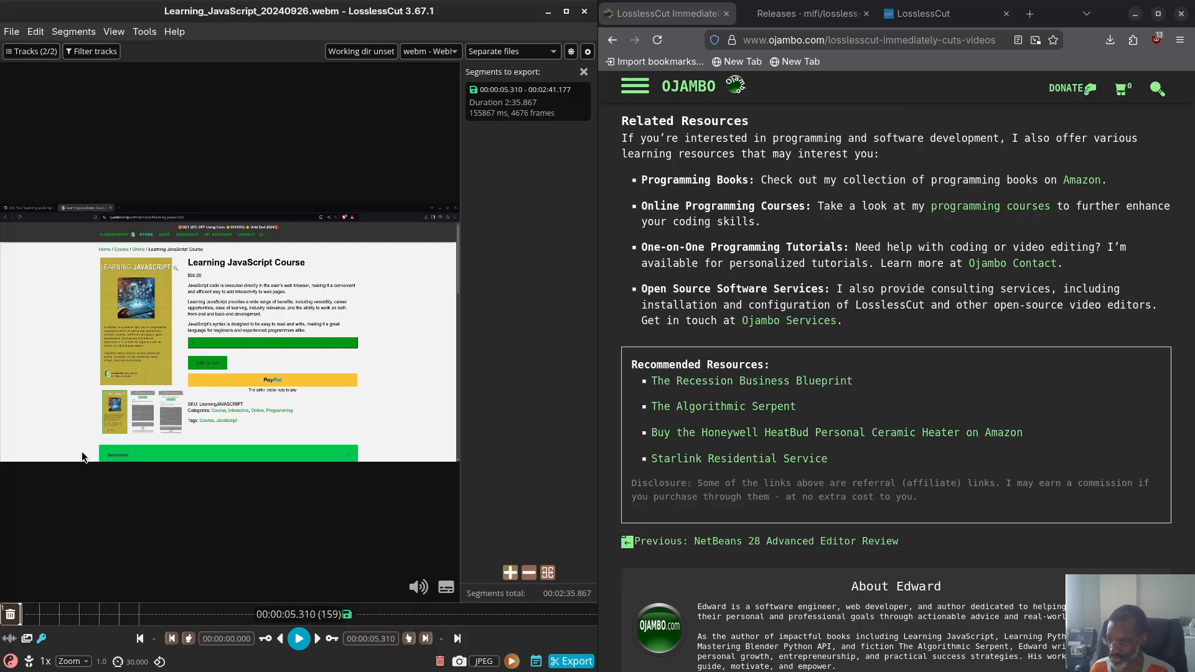
pyautogui.click(566, 615)
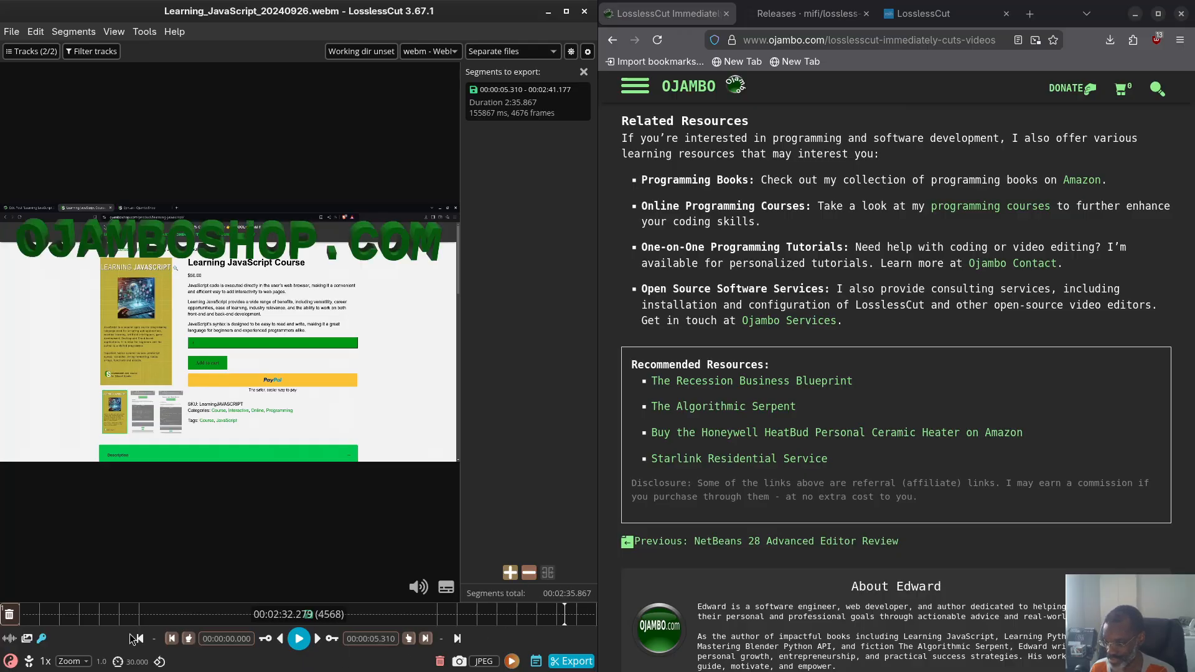
pyautogui.click(72, 661)
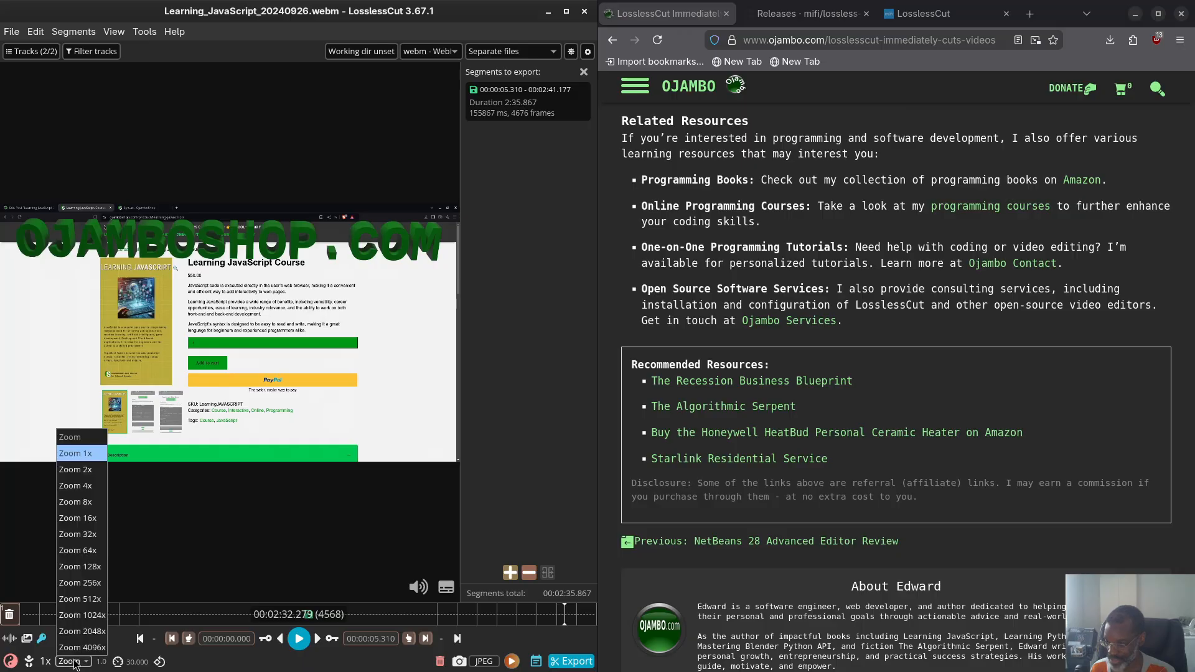
pyautogui.click(95, 502)
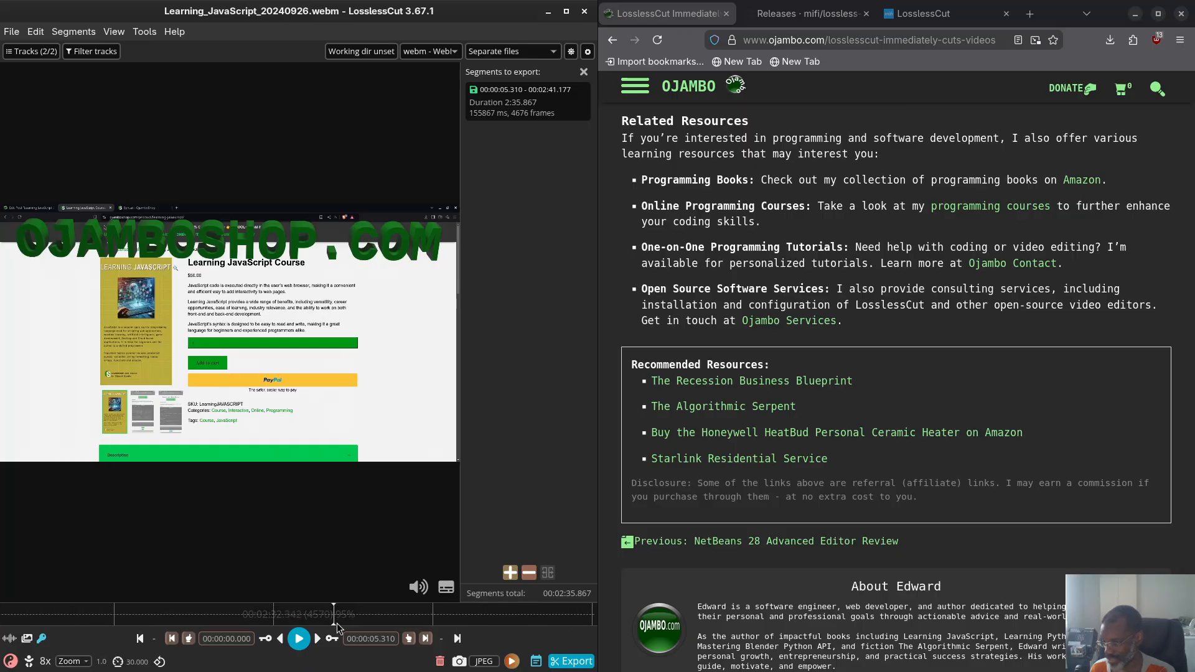
pyautogui.moveTo(337, 622); pyautogui.dragTo(431, 622)
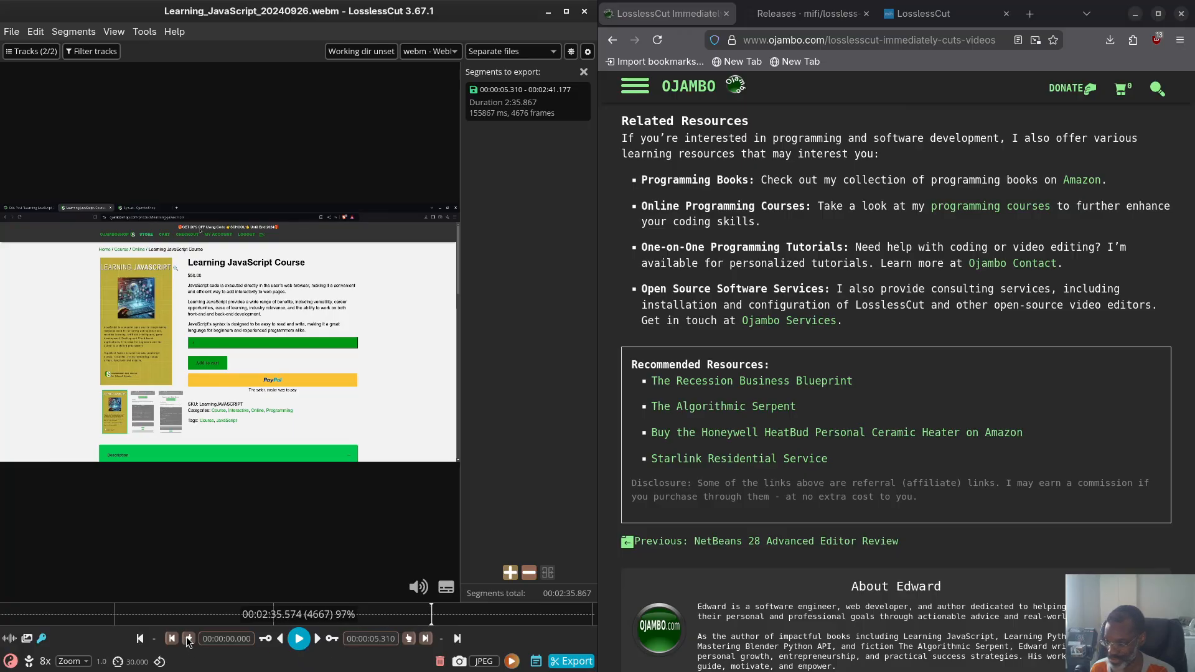
pyautogui.click(188, 639)
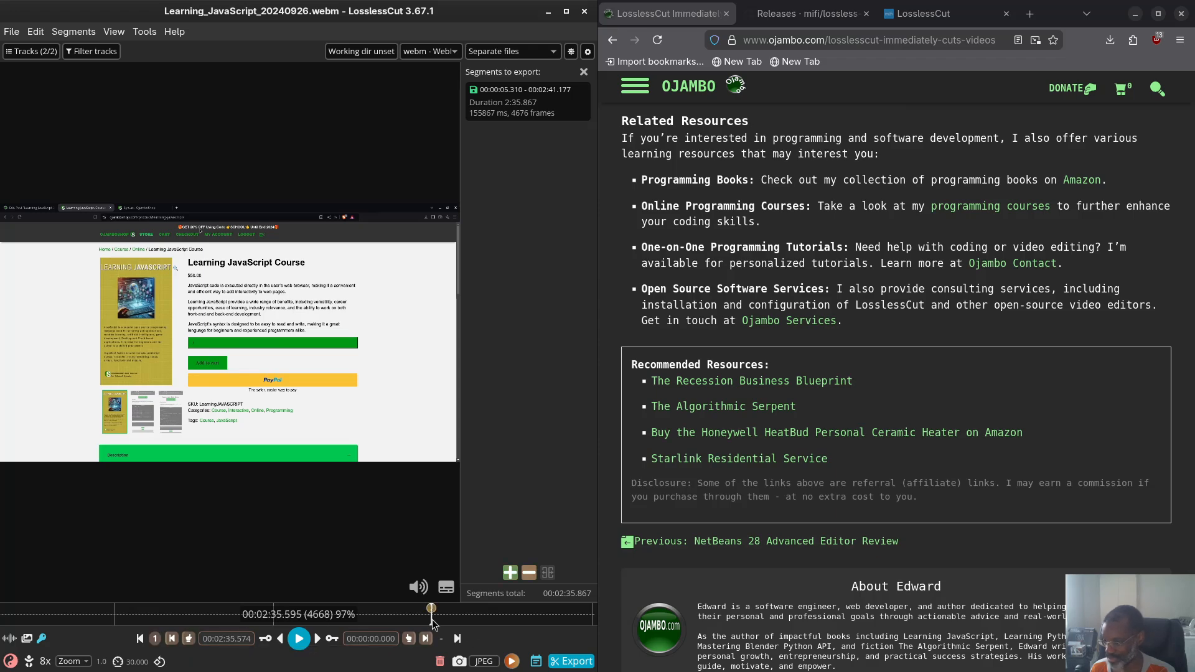
pyautogui.moveTo(429, 625)
pyautogui.mouseDown()
pyautogui.moveTo(564, 622)
pyautogui.moveTo(622, 637)
pyautogui.mouseUp()
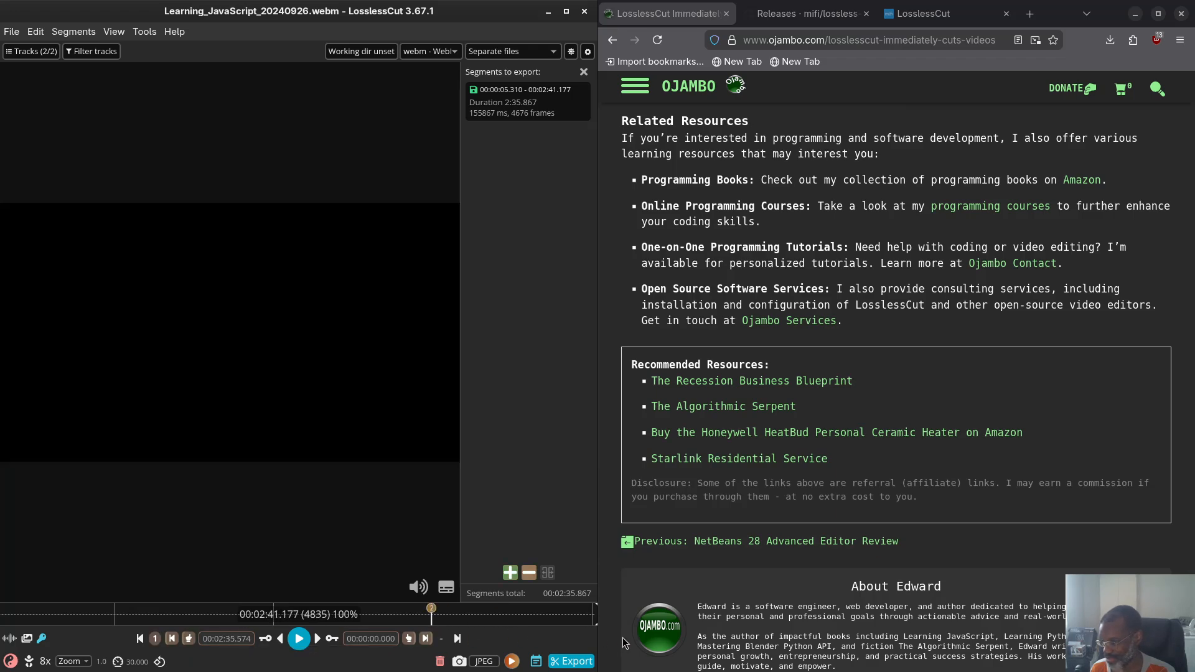
pyautogui.click(409, 638)
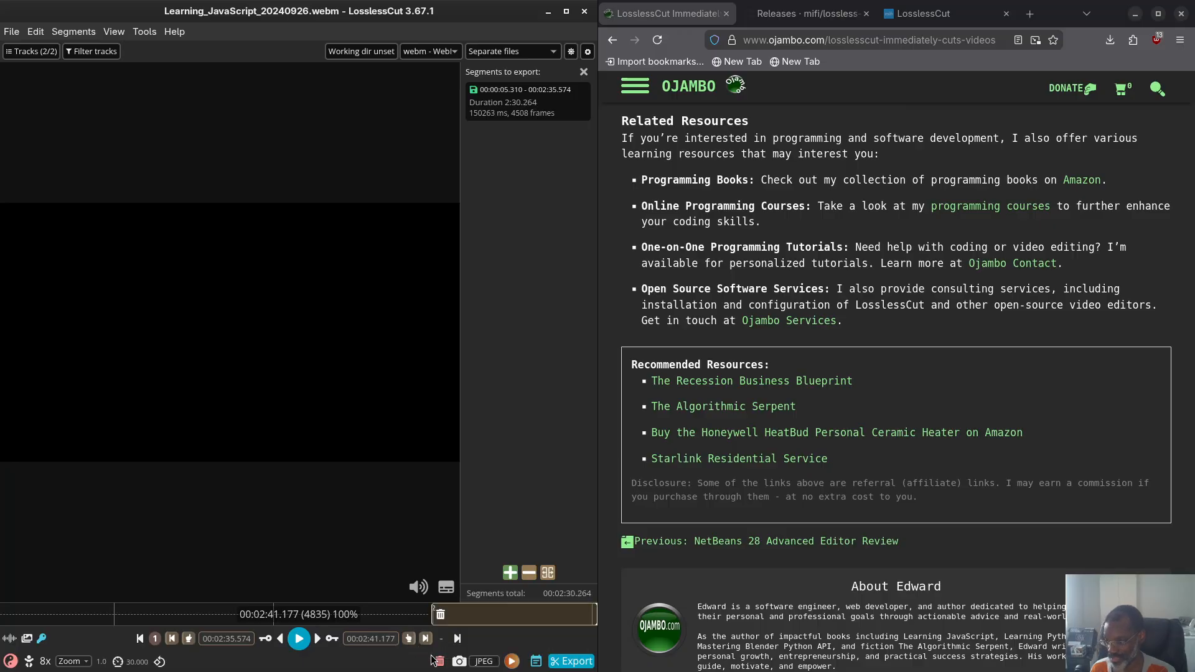
pyautogui.click(73, 661)
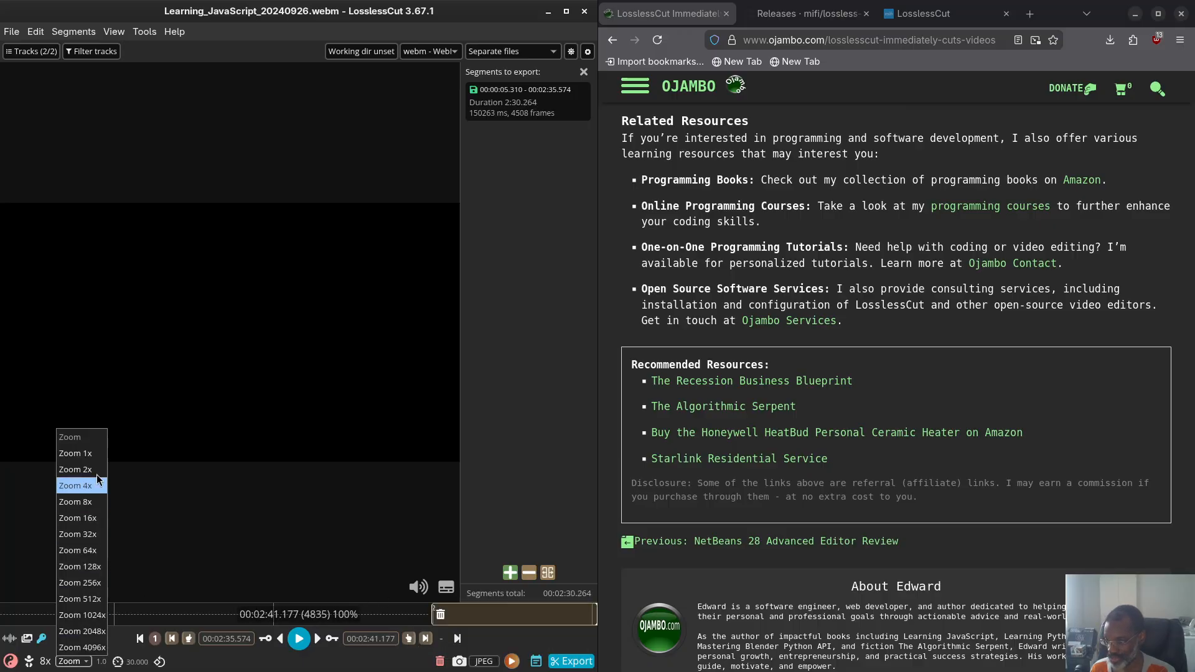
pyautogui.click(92, 455)
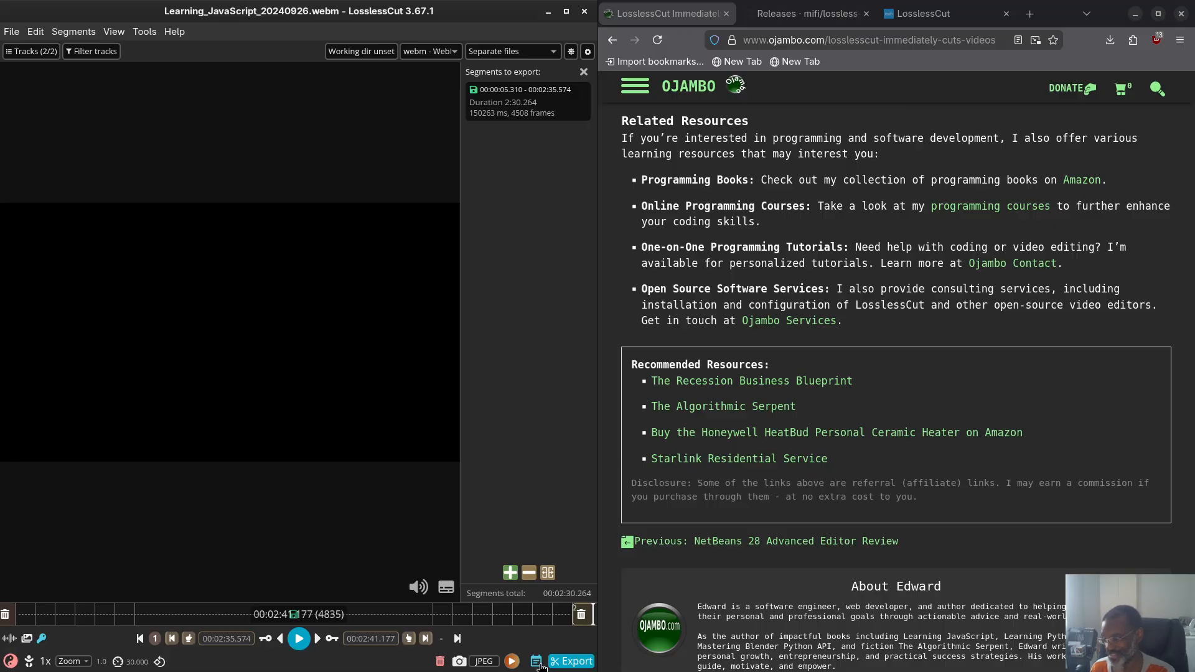
# Review the export options, keeping the export mode at Separate files, and close them without exporting
pyautogui.click(570, 662)
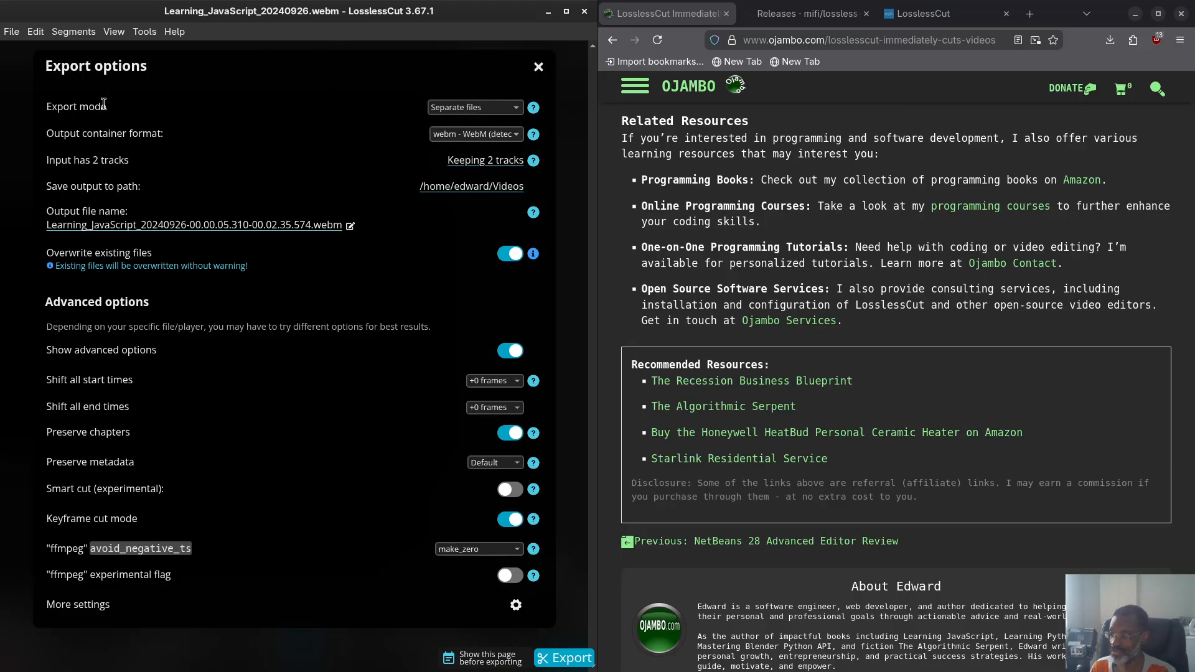
pyautogui.click(483, 109)
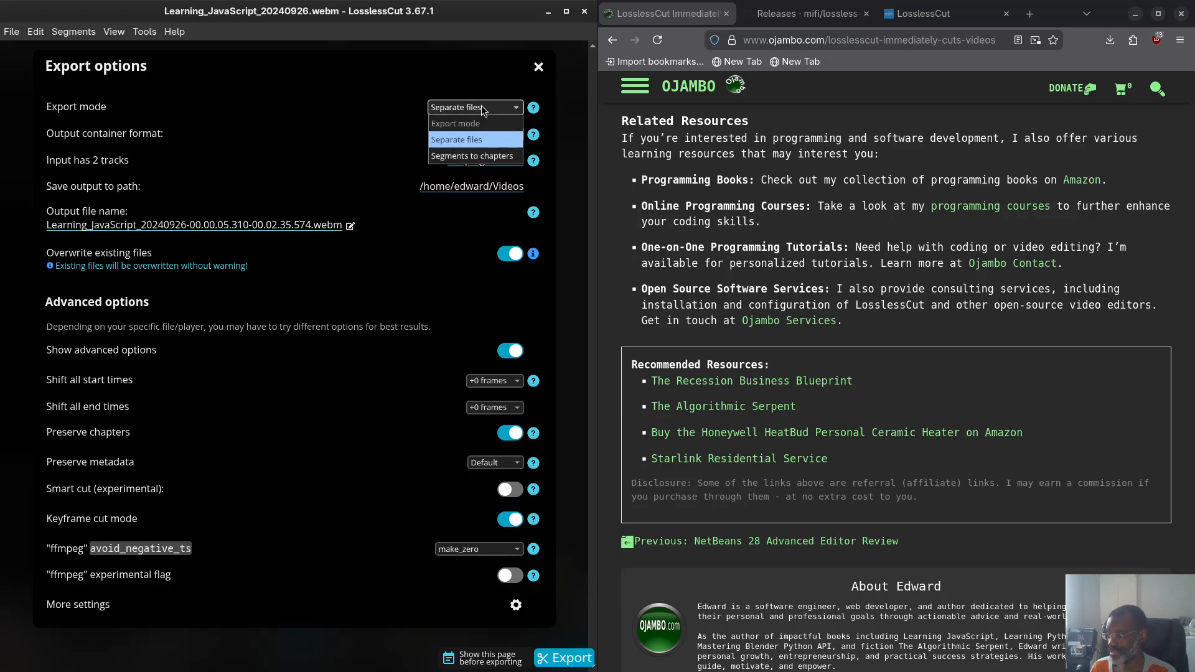
pyautogui.click(486, 142)
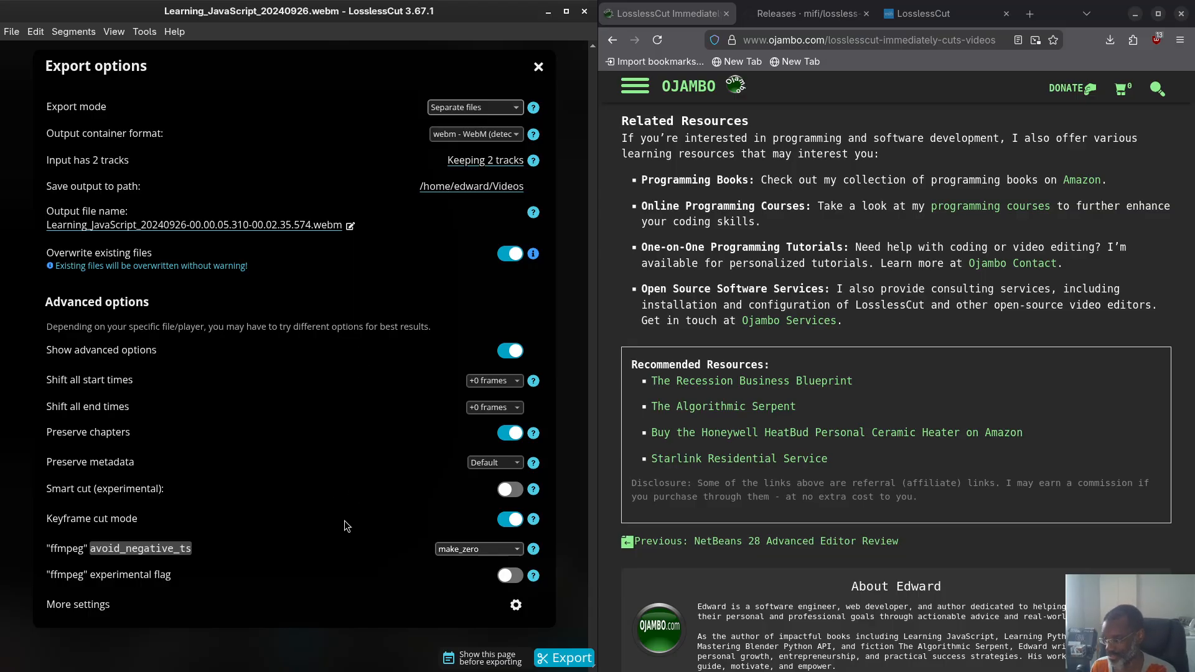
pyautogui.click(539, 69)
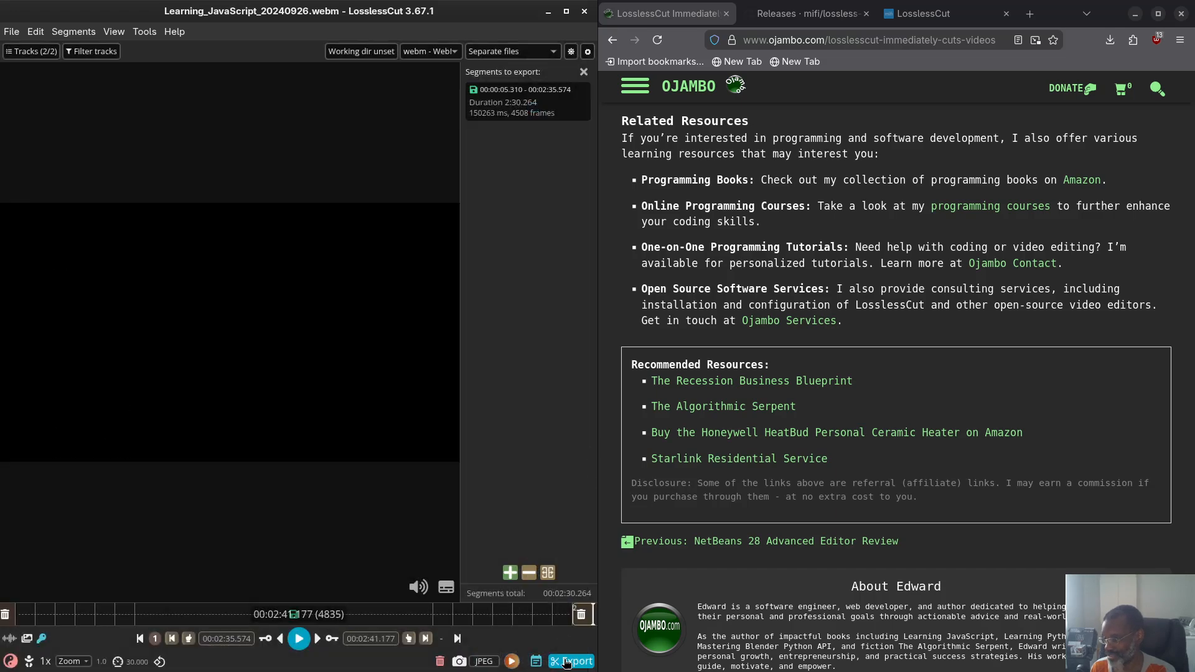
# Export the remaining section as a WebM file and show the output in the Videos folder, with the file manager window fully in view
pyautogui.click(574, 662)
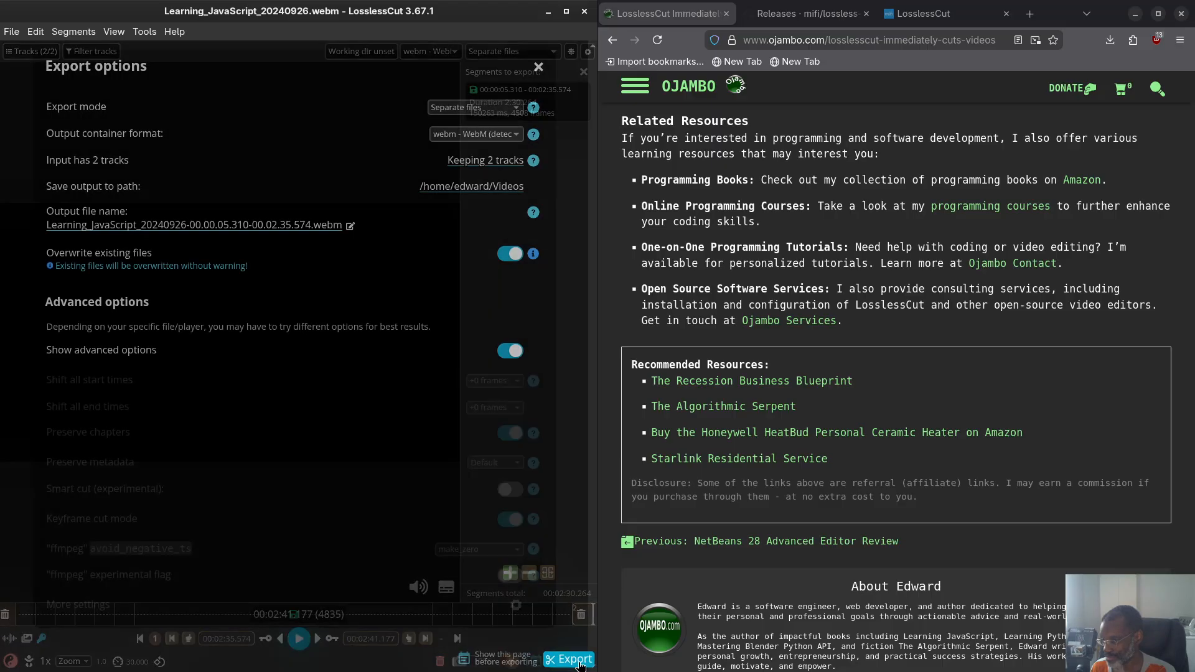
pyautogui.click(579, 664)
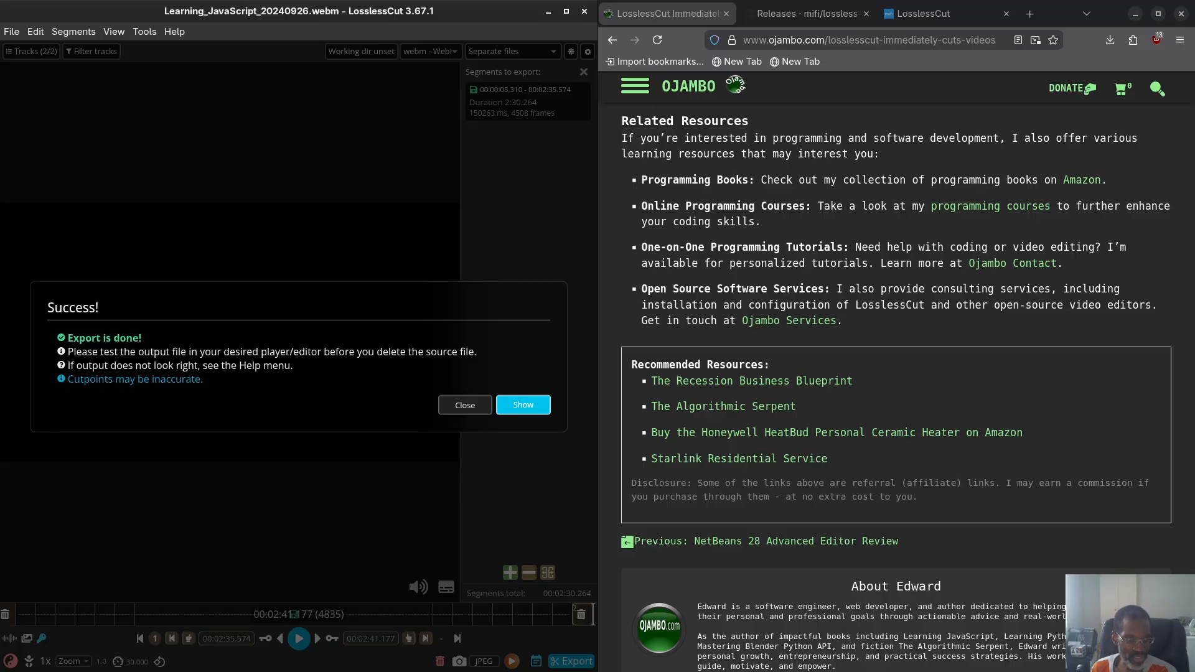
pyautogui.press('Return')
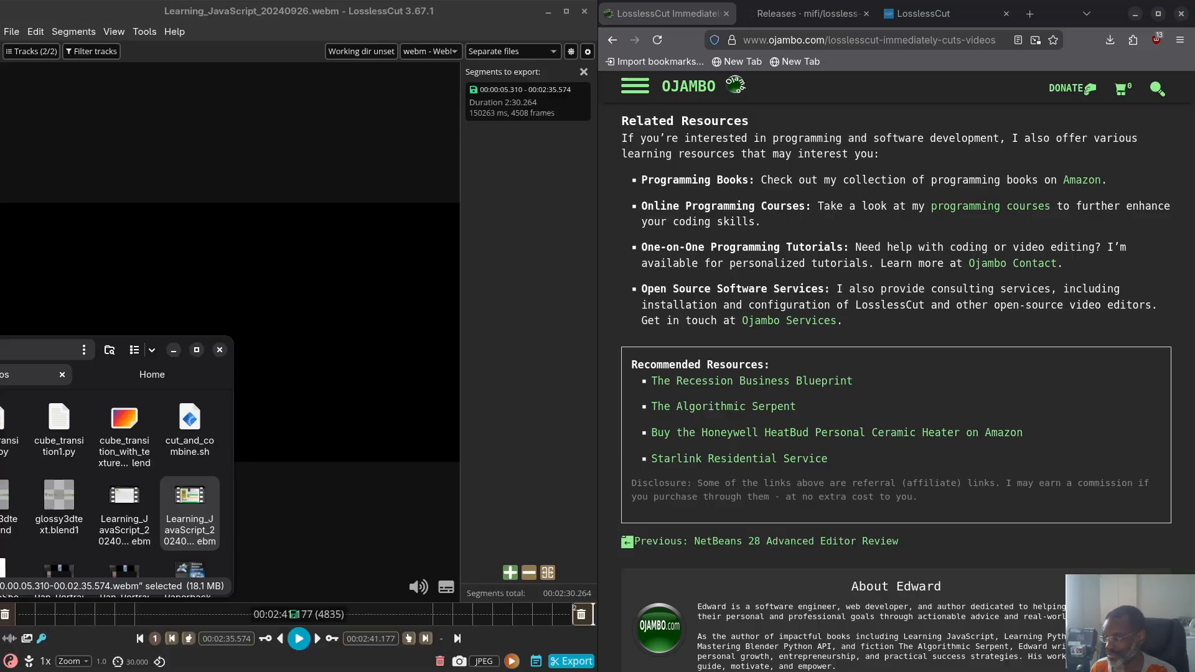
pyautogui.moveTo(25, 350); pyautogui.dragTo(434, 208)
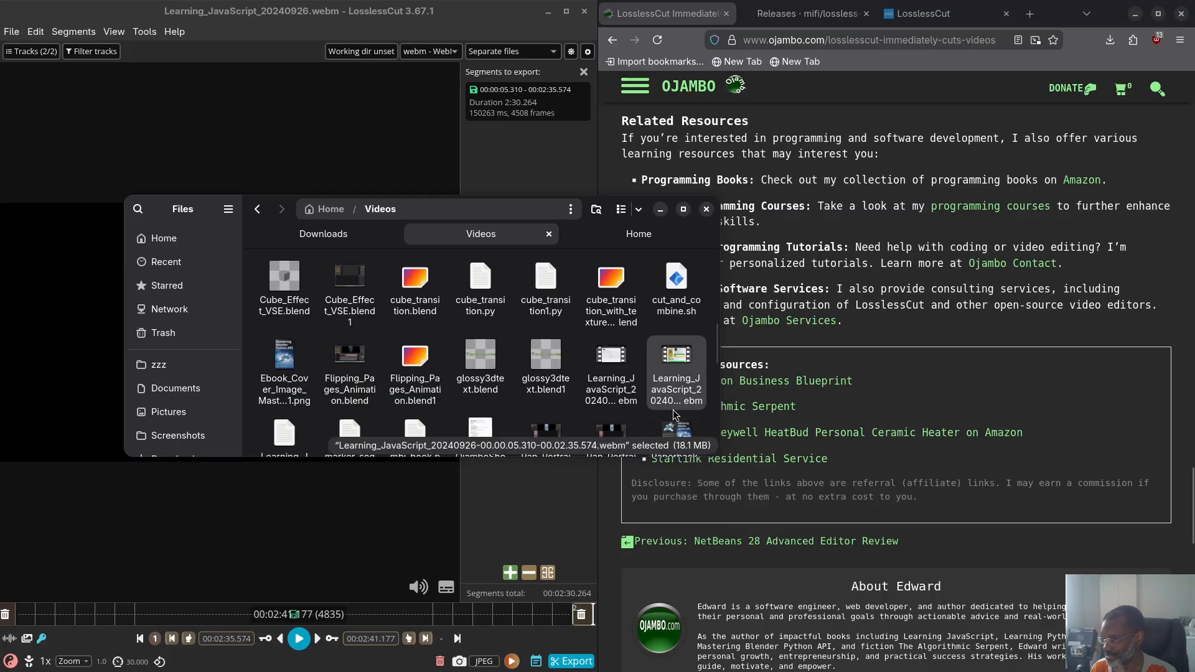
pyautogui.scroll(-2, 676, 415)
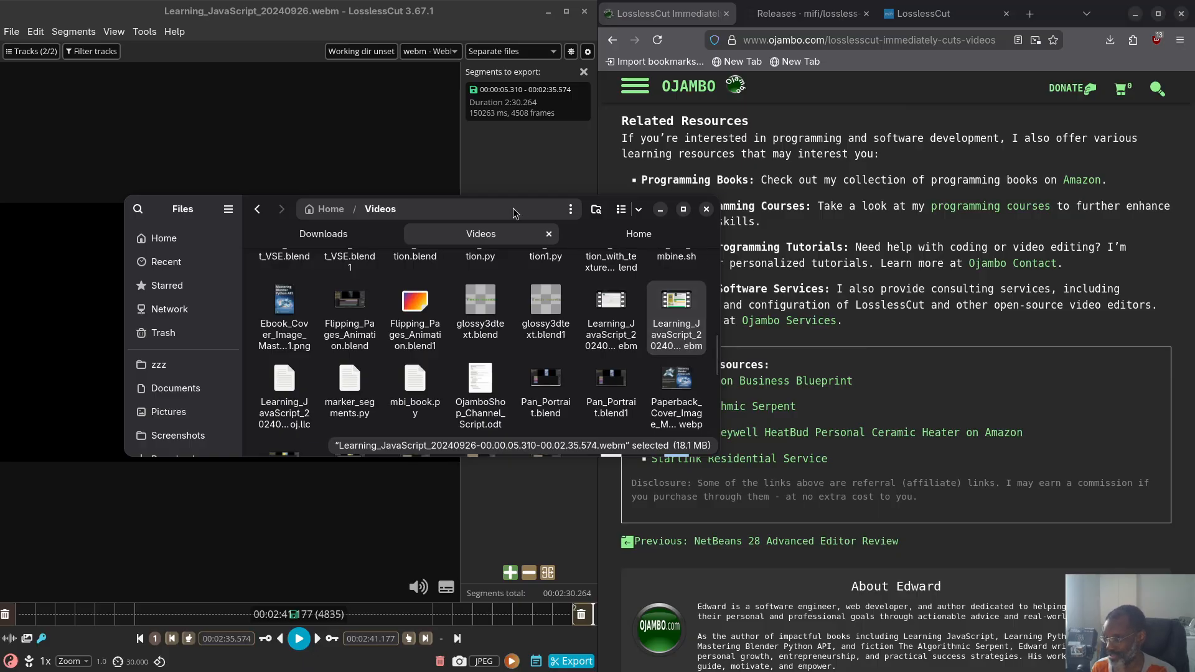
pyautogui.moveTo(513, 208); pyautogui.dragTo(389, 199)
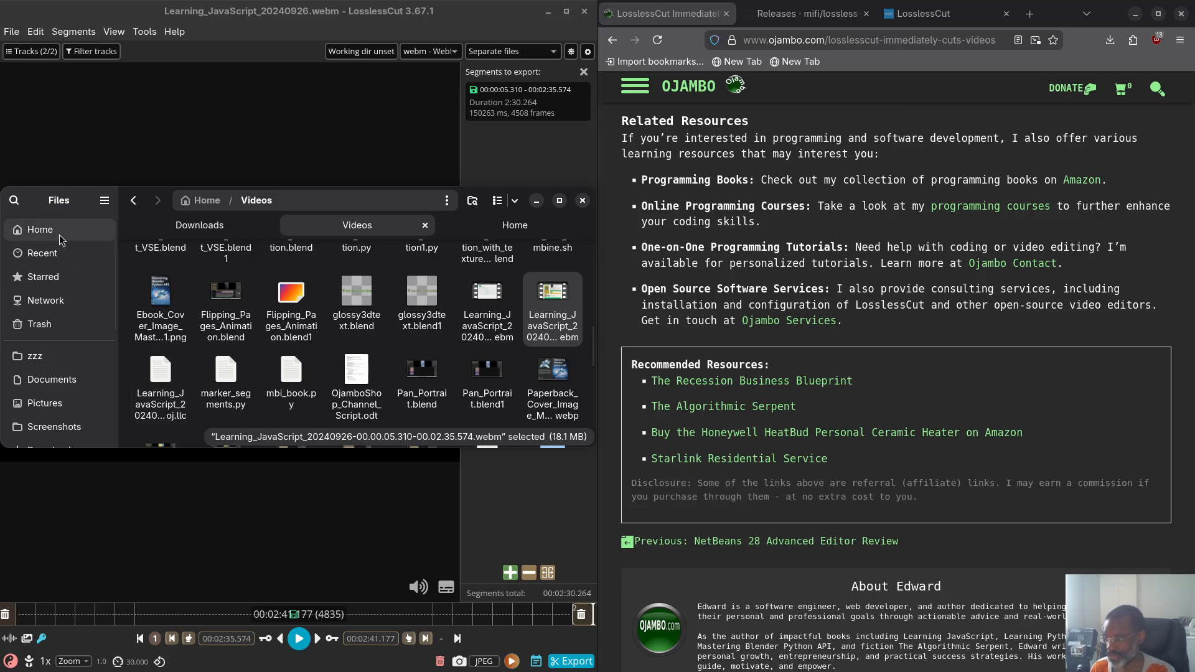
pyautogui.moveTo(294, 196); pyautogui.dragTo(902, 146)
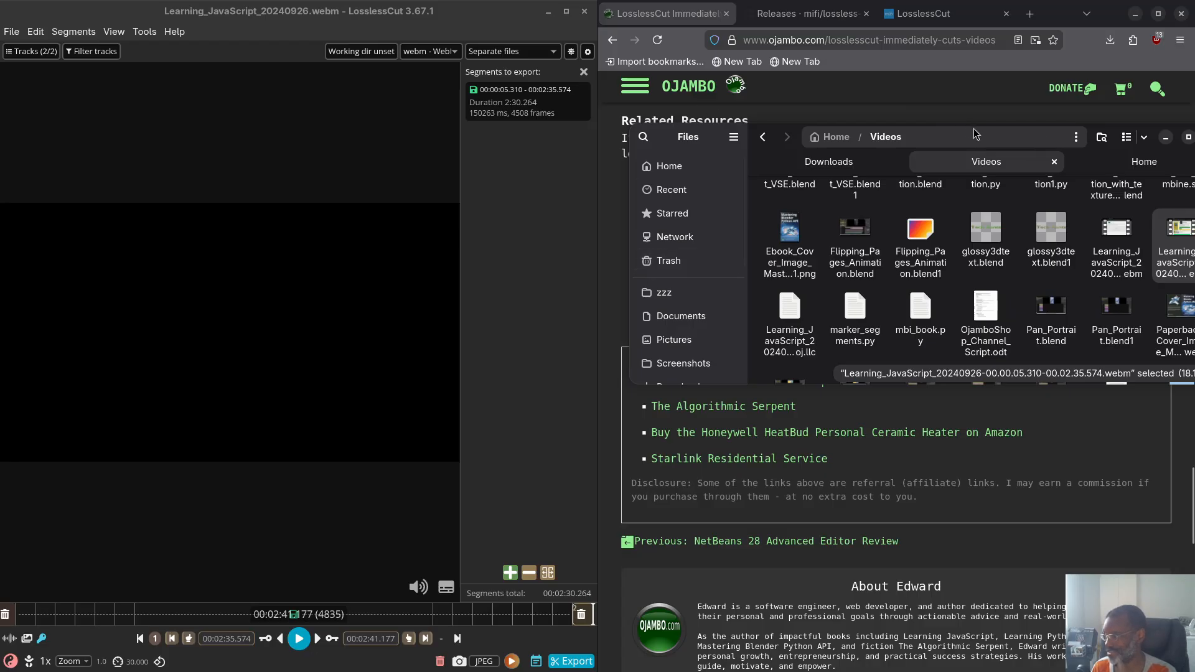
pyautogui.moveTo(1044, 133); pyautogui.dragTo(388, 247)
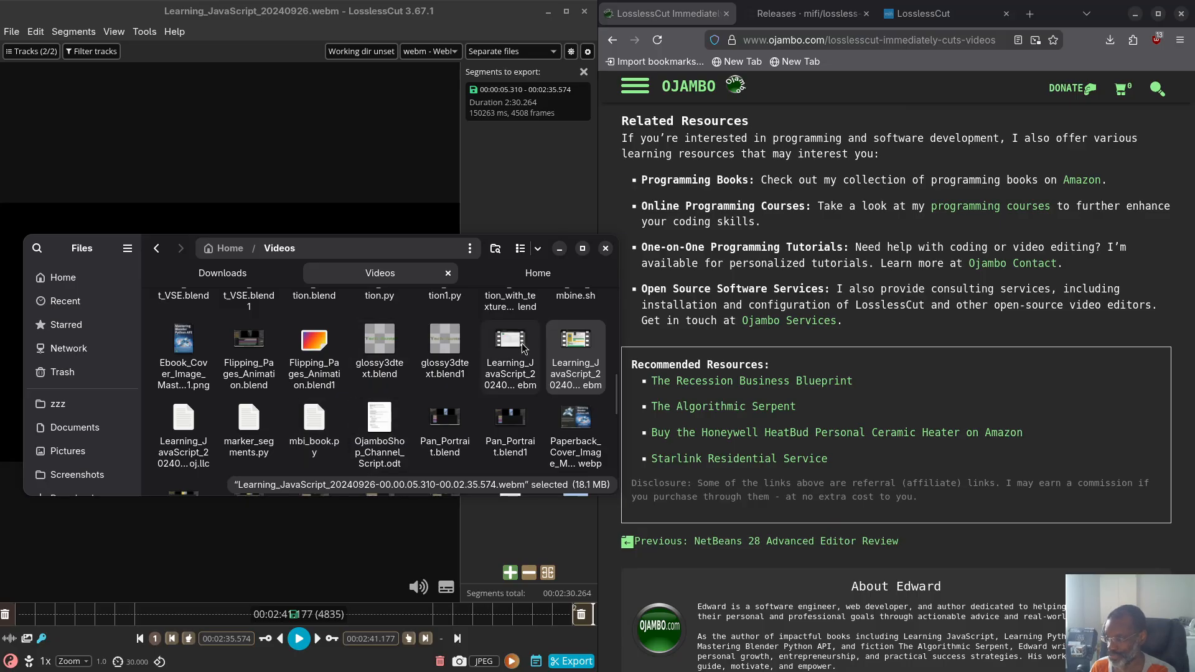
pyautogui.moveTo(425, 256); pyautogui.dragTo(402, 232)
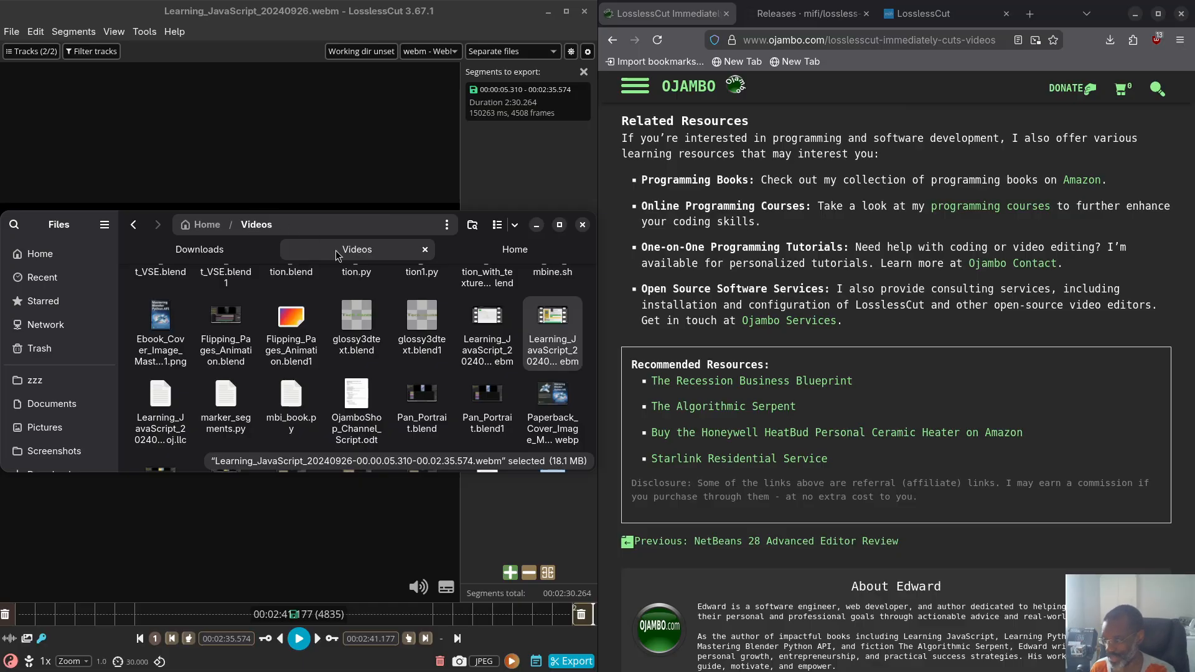
# Change the second cut-away segment to run from about 1:09.675 to 1:20.421, with the file manager moved clear of the timeline
pyautogui.moveTo(348, 231); pyautogui.dragTo(995, 216)
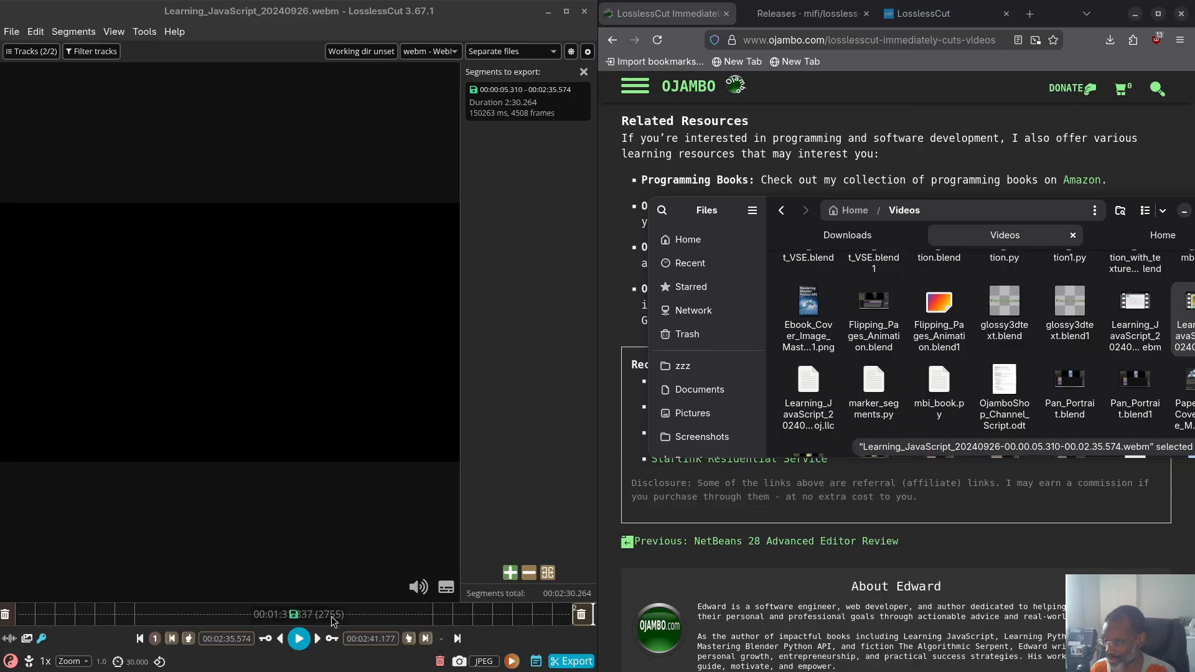
pyautogui.click(281, 618)
pyautogui.moveTo(281, 622); pyautogui.dragTo(258, 623)
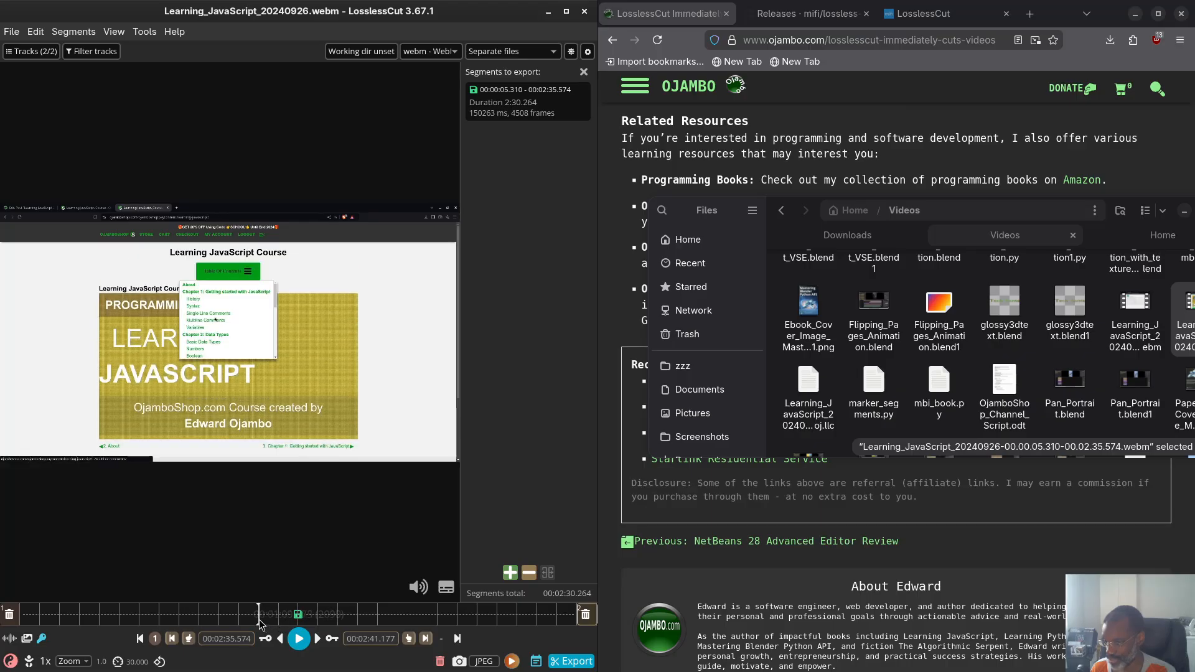
pyautogui.click(188, 641)
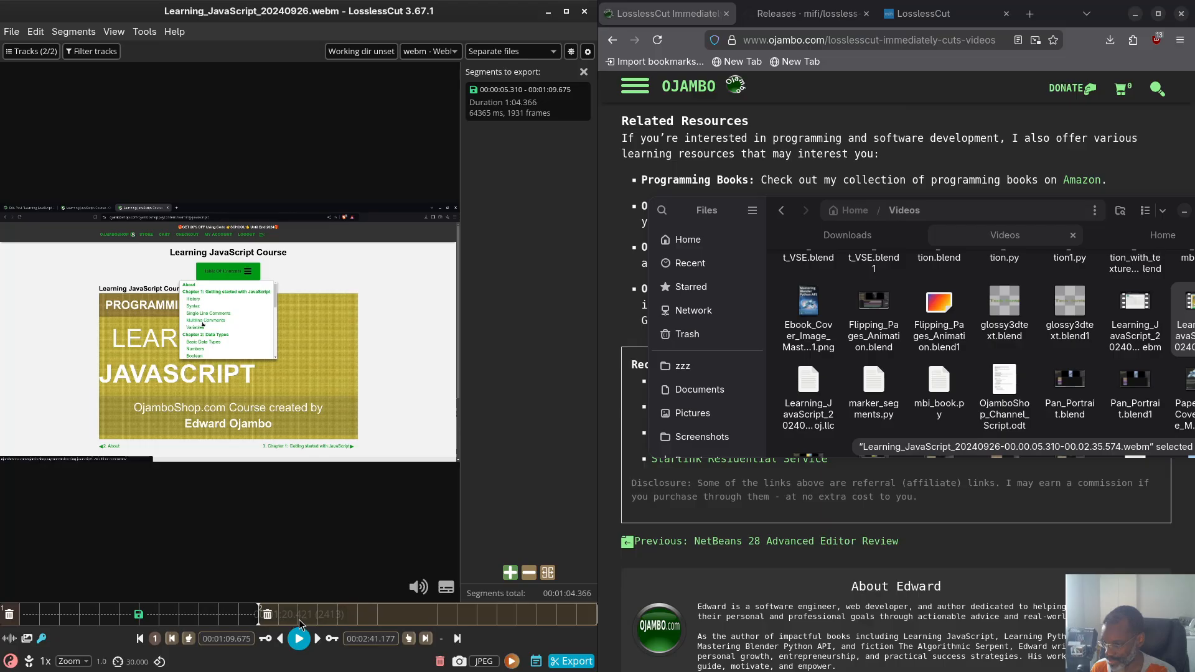
pyautogui.click(299, 622)
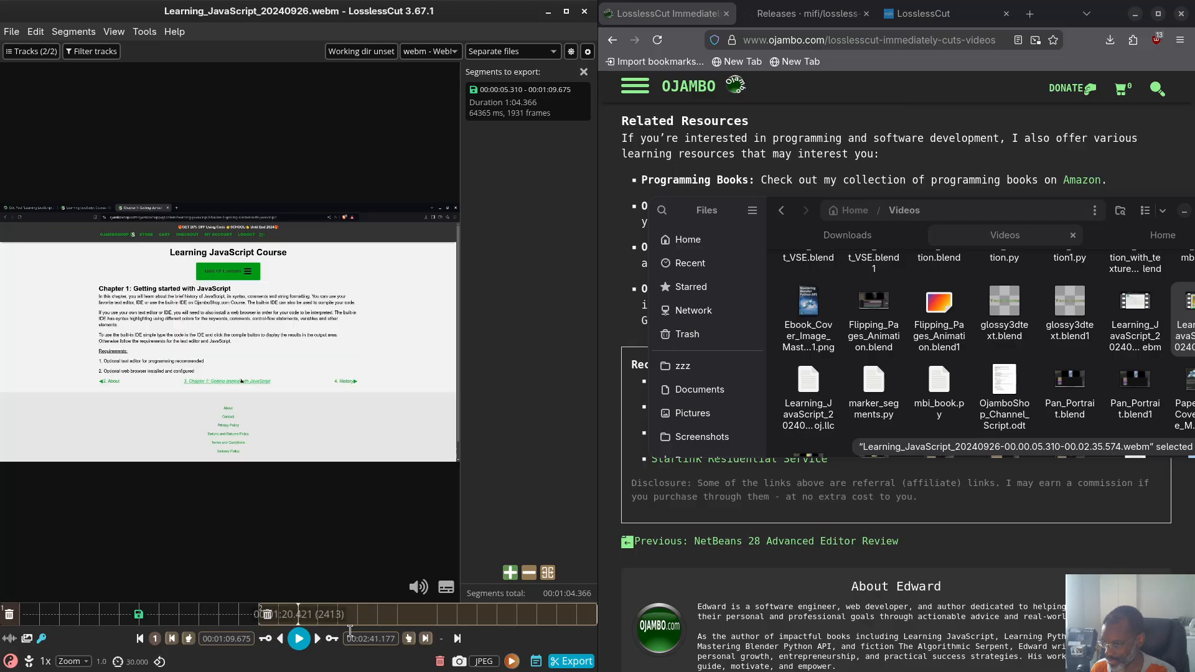
pyautogui.click(409, 640)
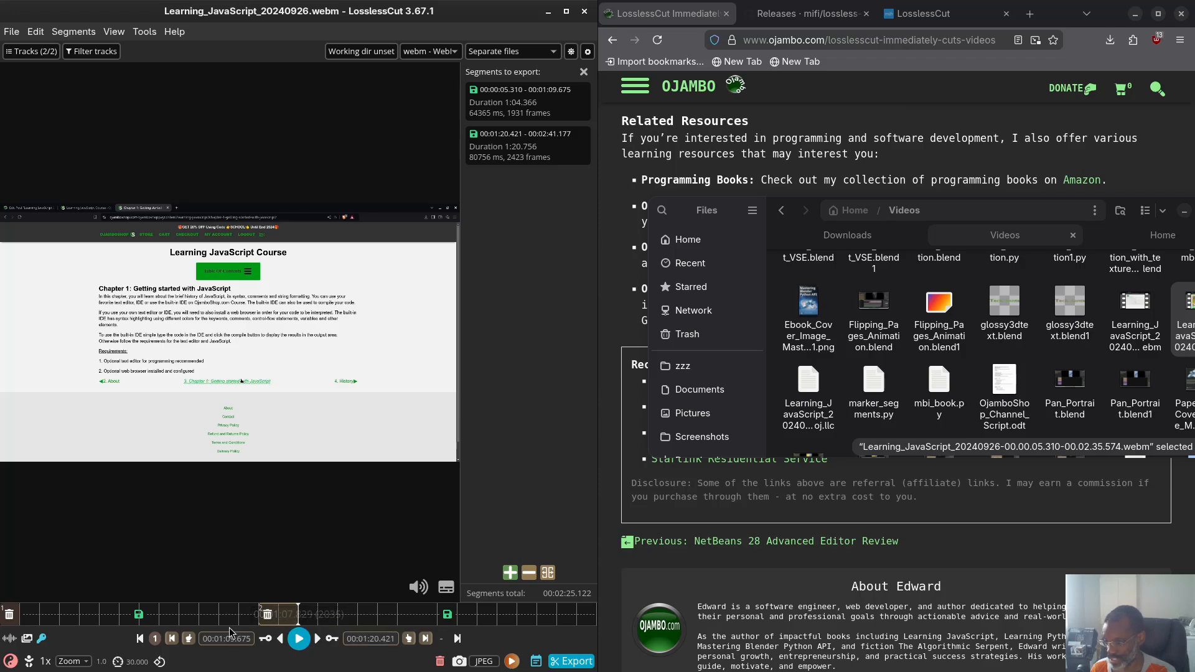
# Mark a third cut-away segment from about 2:35.301 to the end of the video
pyautogui.click(576, 616)
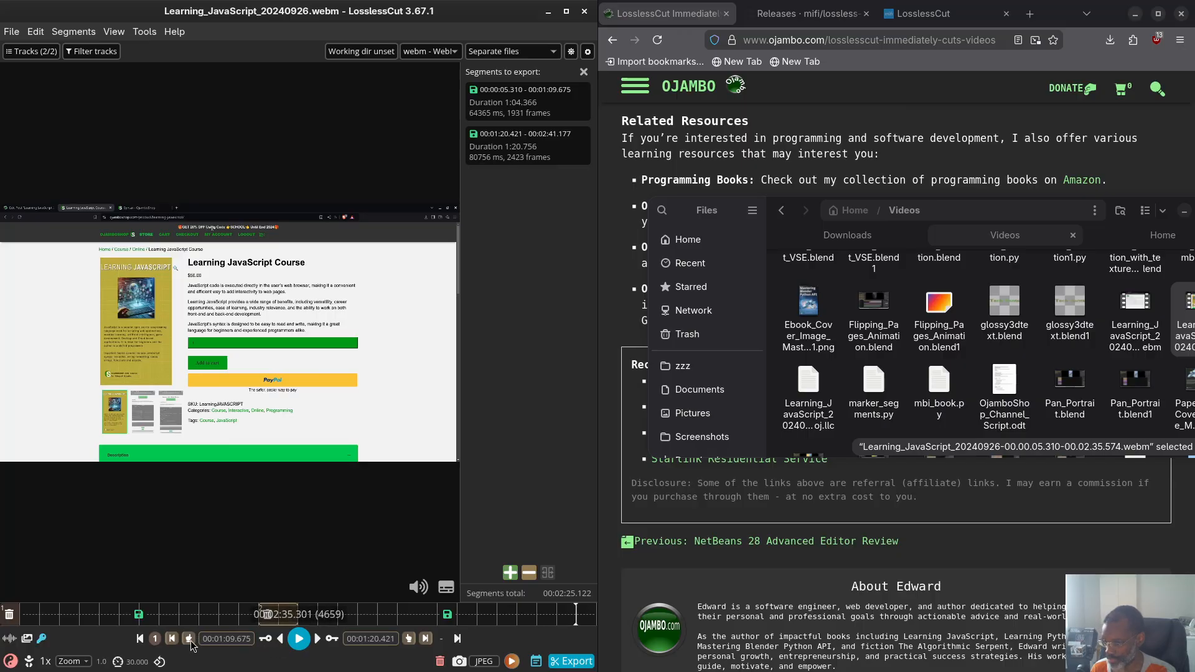
pyautogui.press('i')
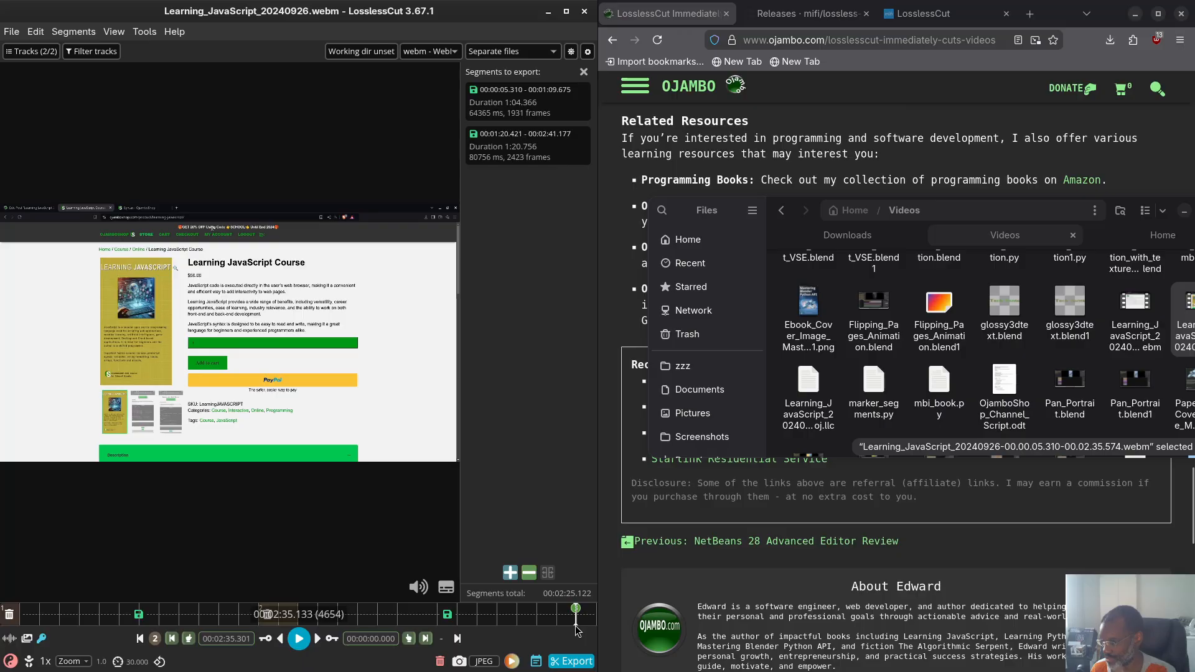
pyautogui.moveTo(576, 625); pyautogui.dragTo(597, 624)
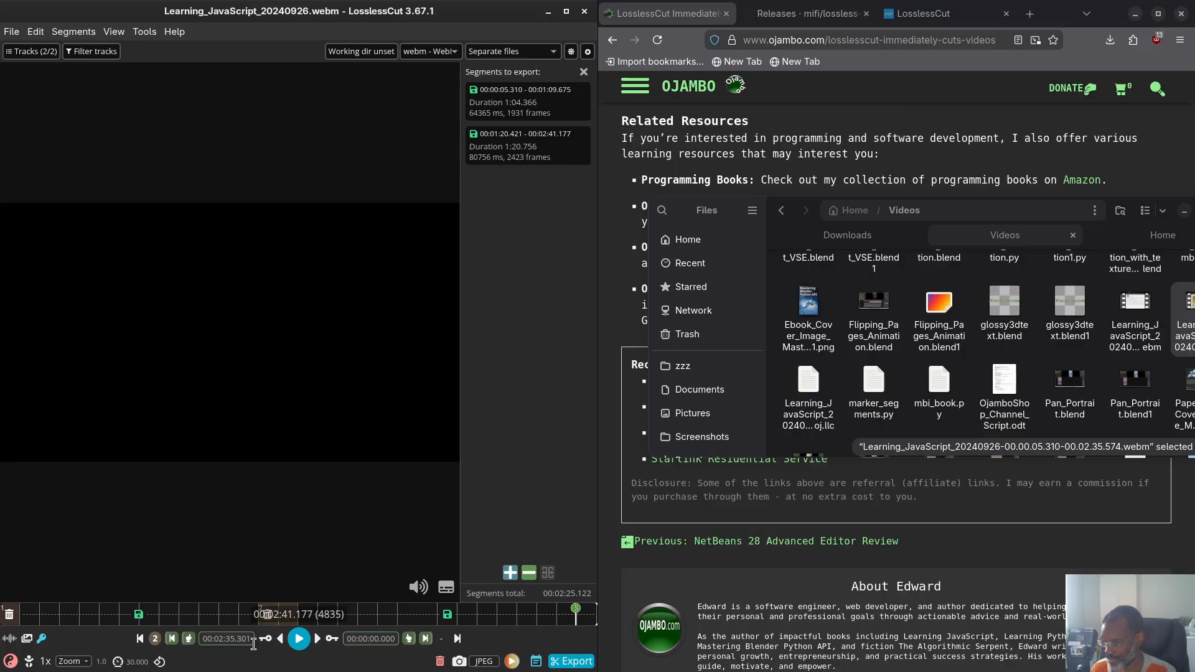
pyautogui.click(408, 643)
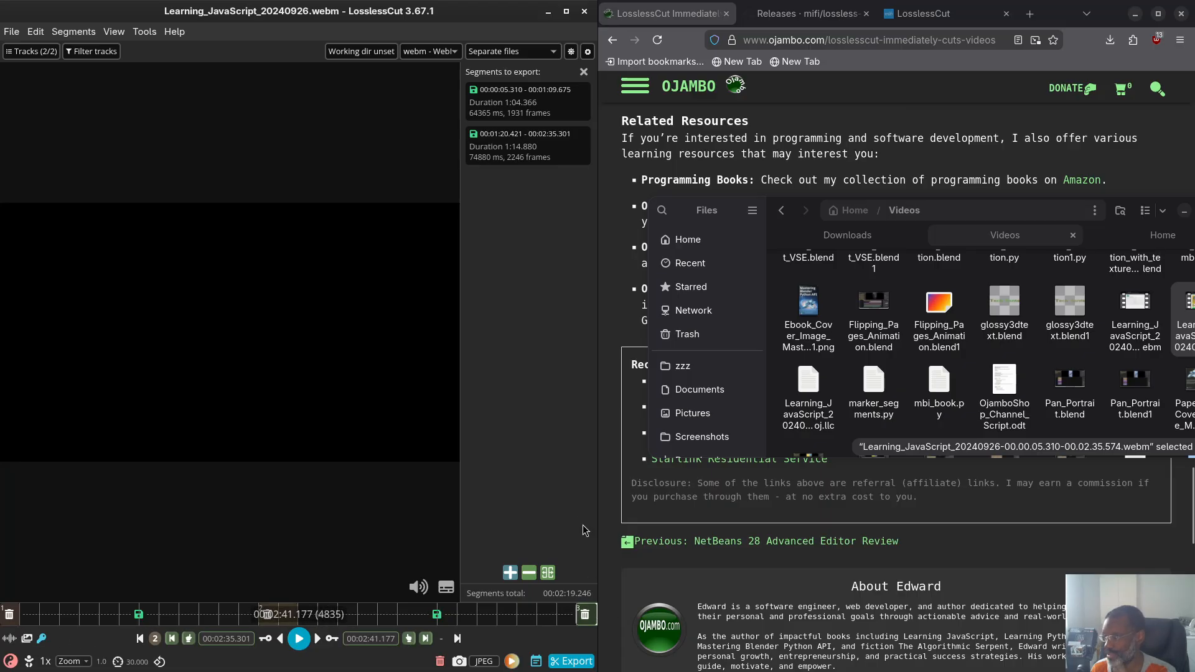
# Open the export options and review the available export modes, keeping Separate files
pyautogui.click(566, 662)
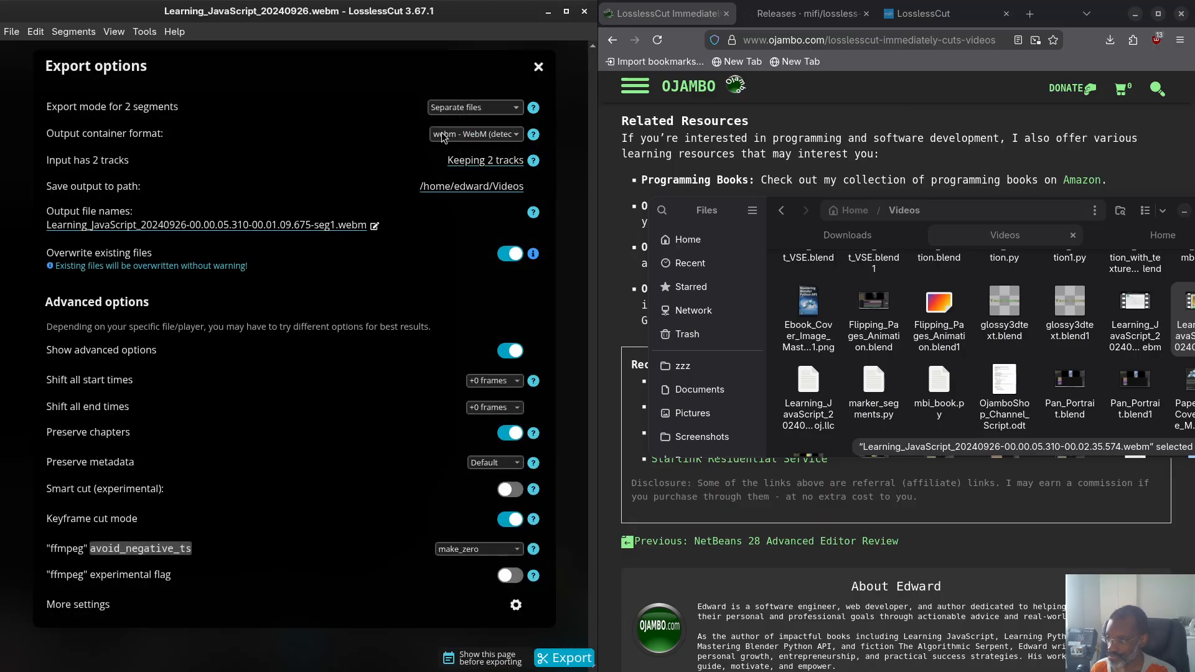
pyautogui.click(469, 107)
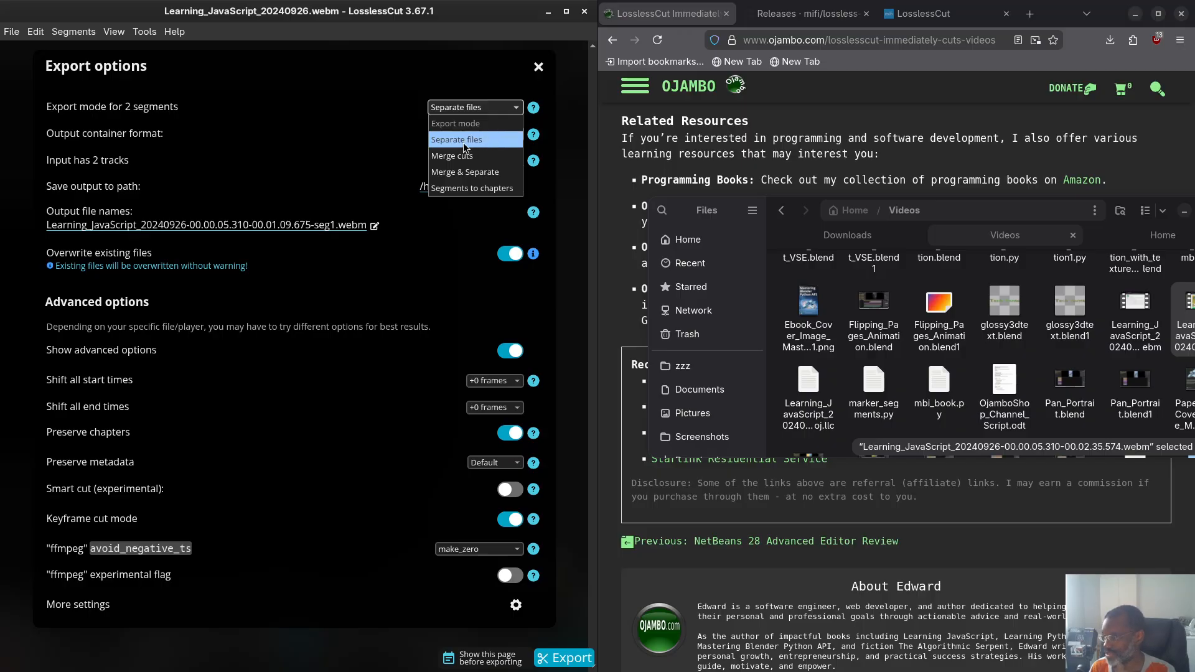
pyautogui.click(978, 382)
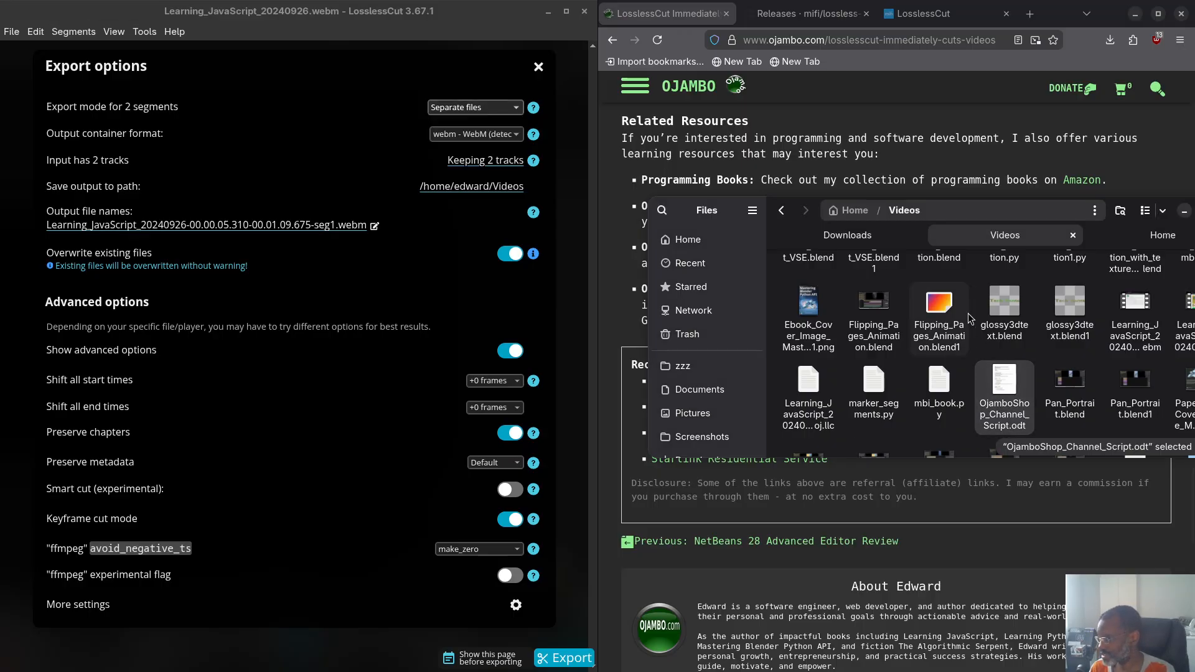
# Move the earlier export Learning_JavaScript_20240926-00.00.05.310-00.02.35.574.webm from the Videos folder to the trash and uncover the export options
pyautogui.moveTo(961, 209); pyautogui.dragTo(670, 176)
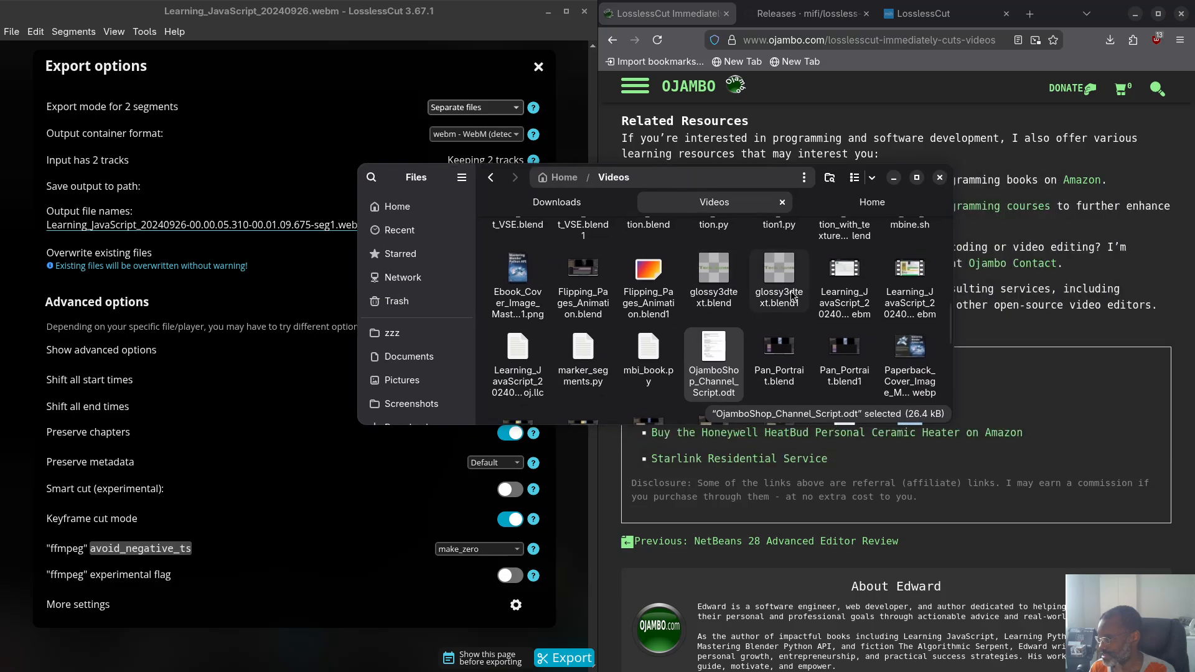
pyautogui.click(913, 279)
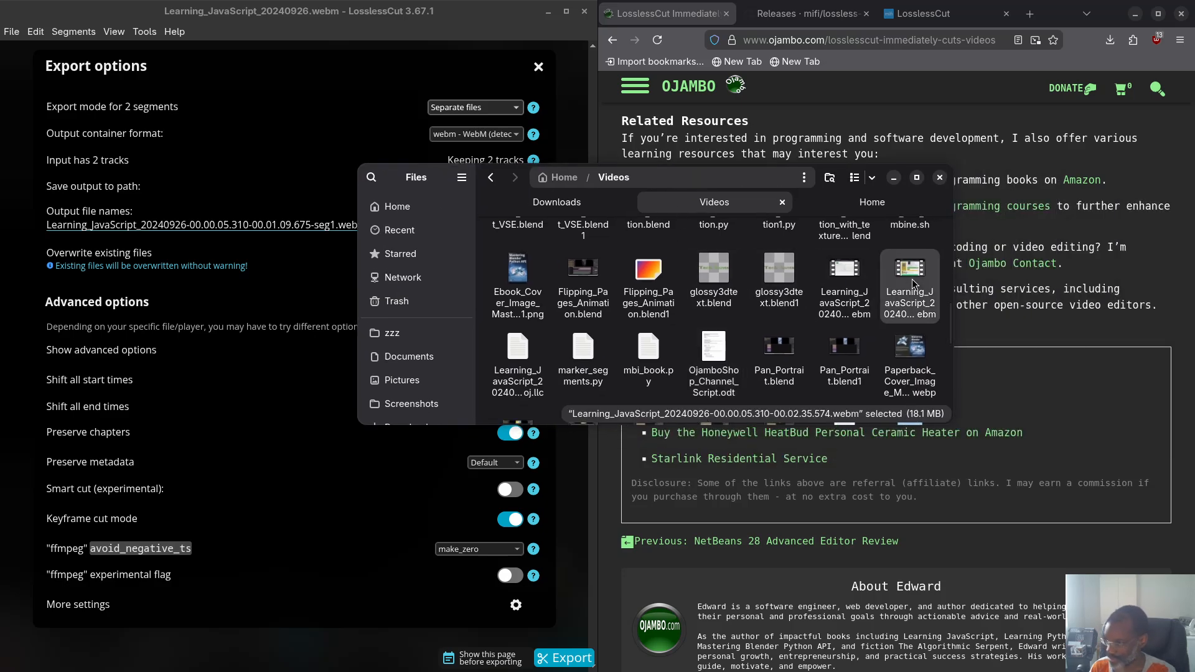
pyautogui.press('Delete')
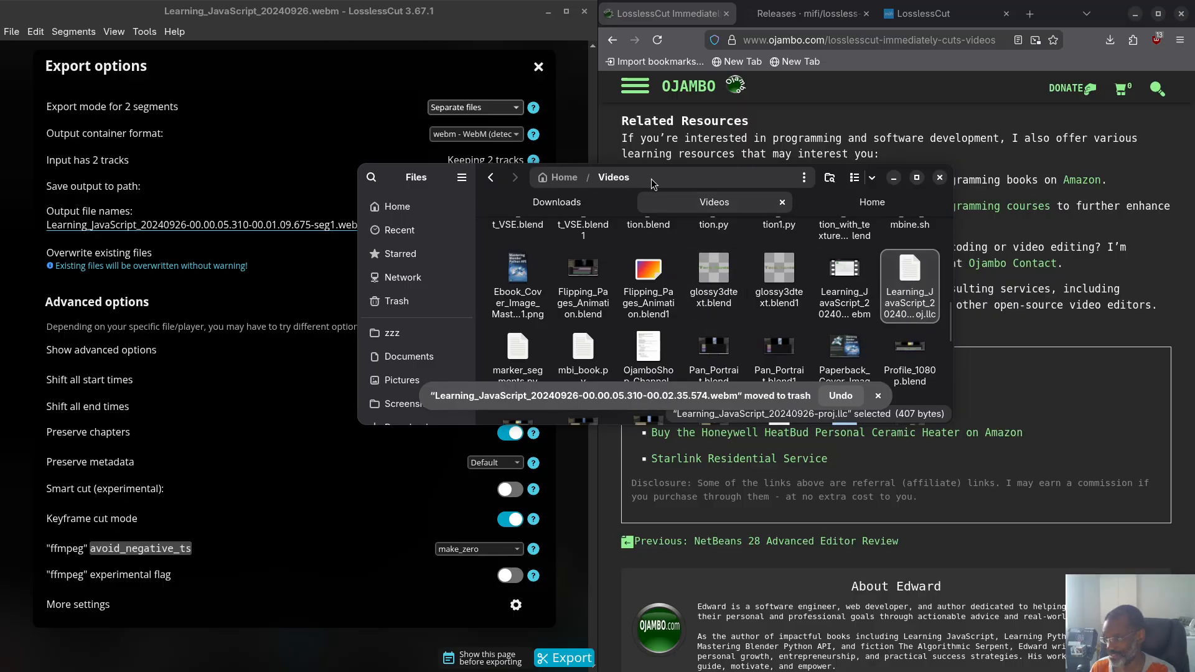
pyautogui.moveTo(651, 178); pyautogui.dragTo(880, 240)
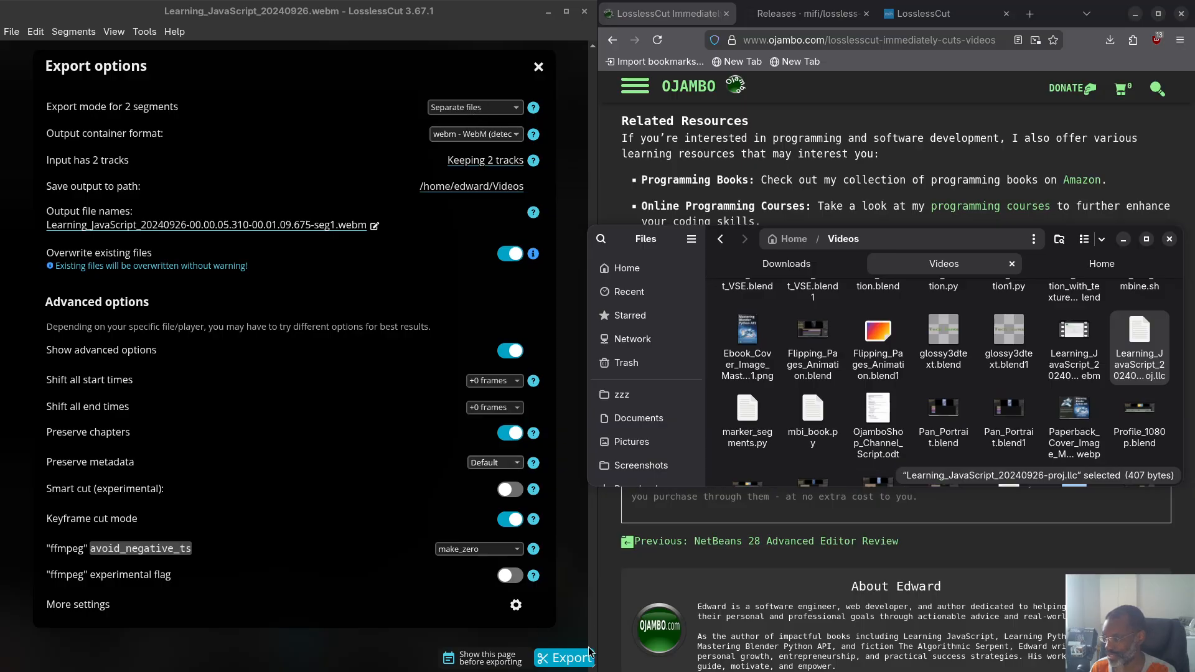
# Export the two remaining sections as separate WebM files and inspect the seg1 and seg2 outputs in the Videos folder
pyautogui.click(567, 659)
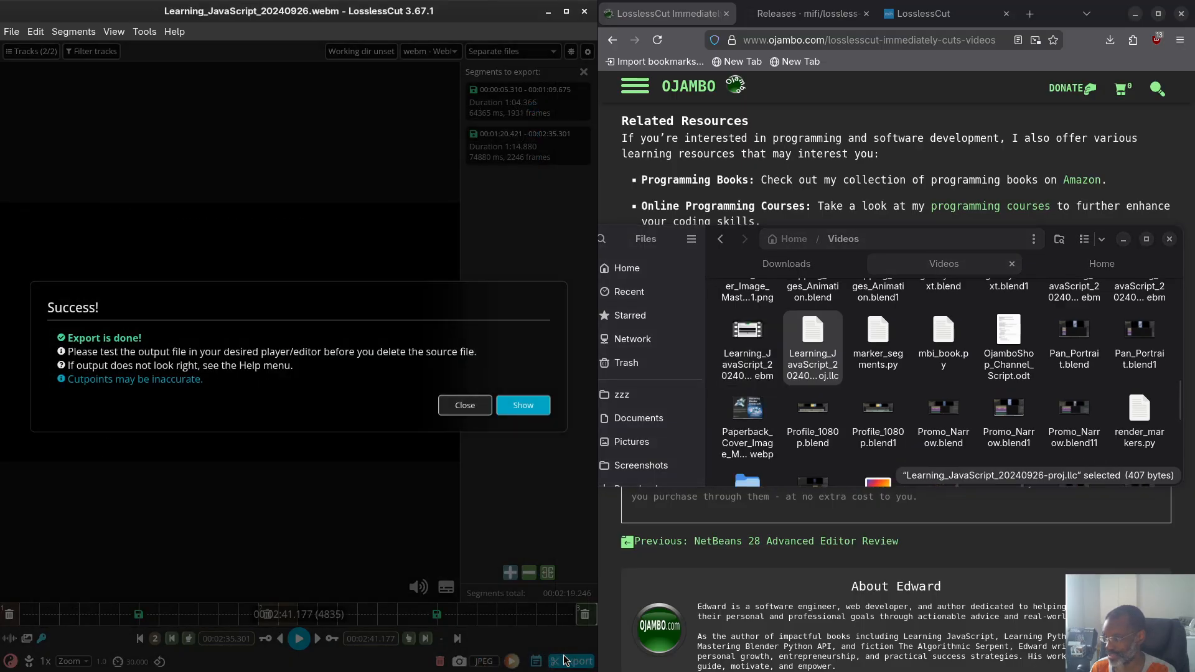
pyautogui.click(472, 406)
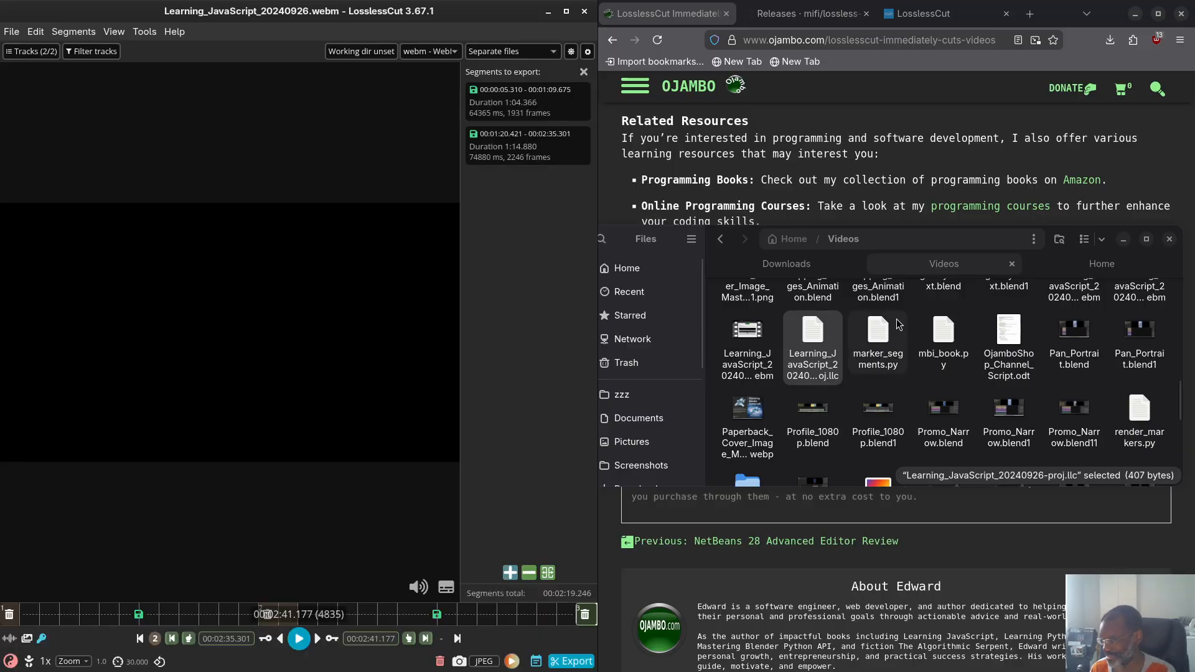
pyautogui.moveTo(952, 239); pyautogui.dragTo(368, 148)
pyautogui.scroll(2, 427, 243)
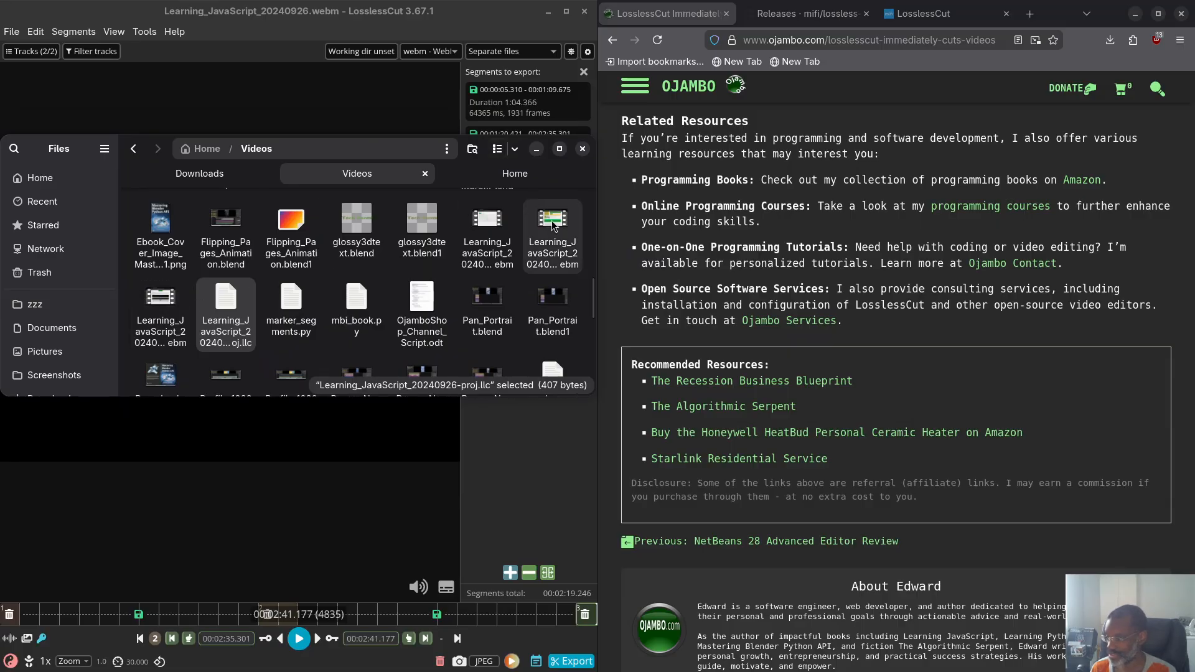
pyautogui.click(549, 231)
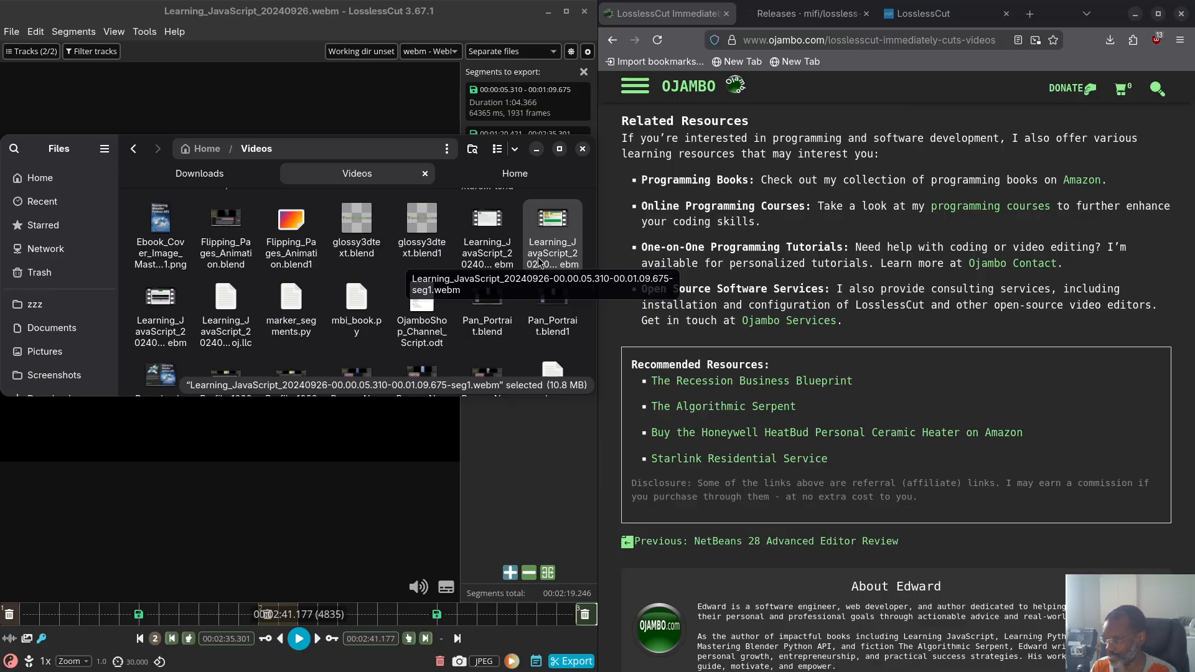
pyautogui.click(160, 308)
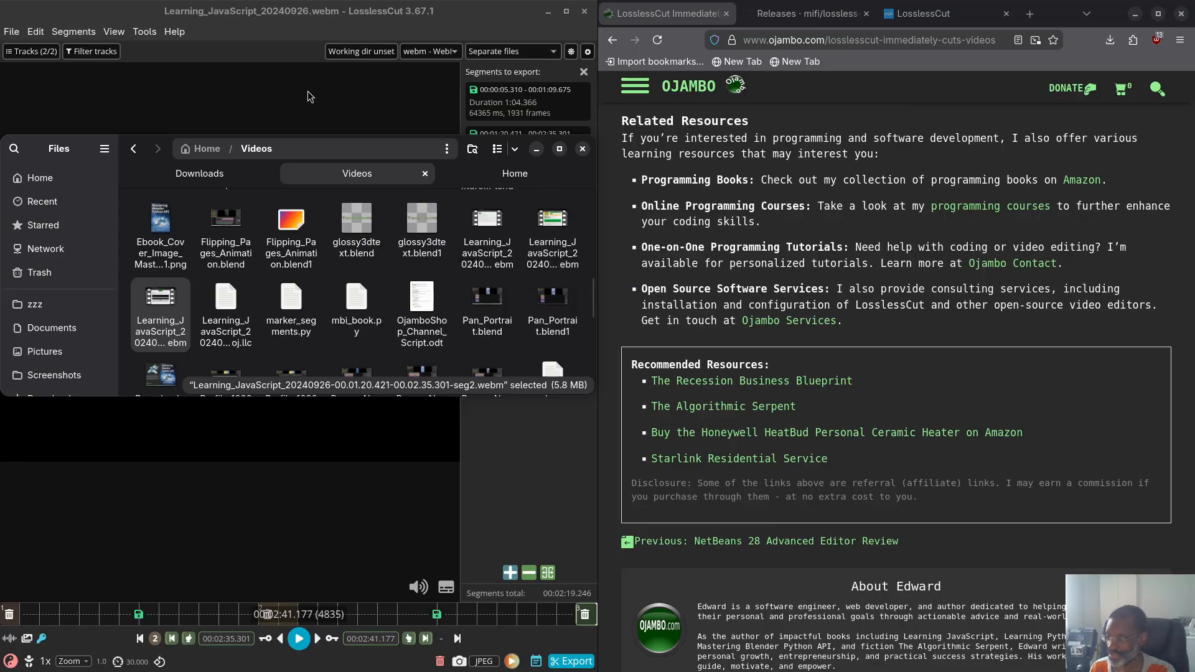
# Move the exported seg2 and seg1 WebM files to the trash and place the file manager clear of the video editor
pyautogui.moveTo(286, 149); pyautogui.dragTo(932, 204)
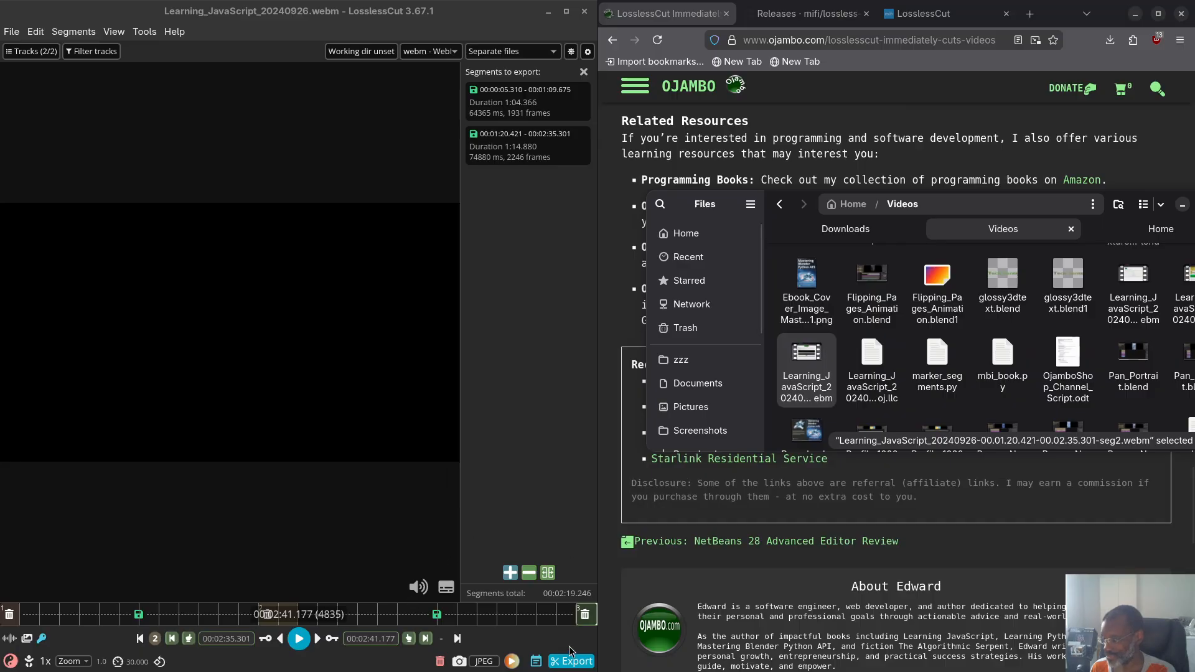
pyautogui.moveTo(950, 207); pyautogui.dragTo(483, 209)
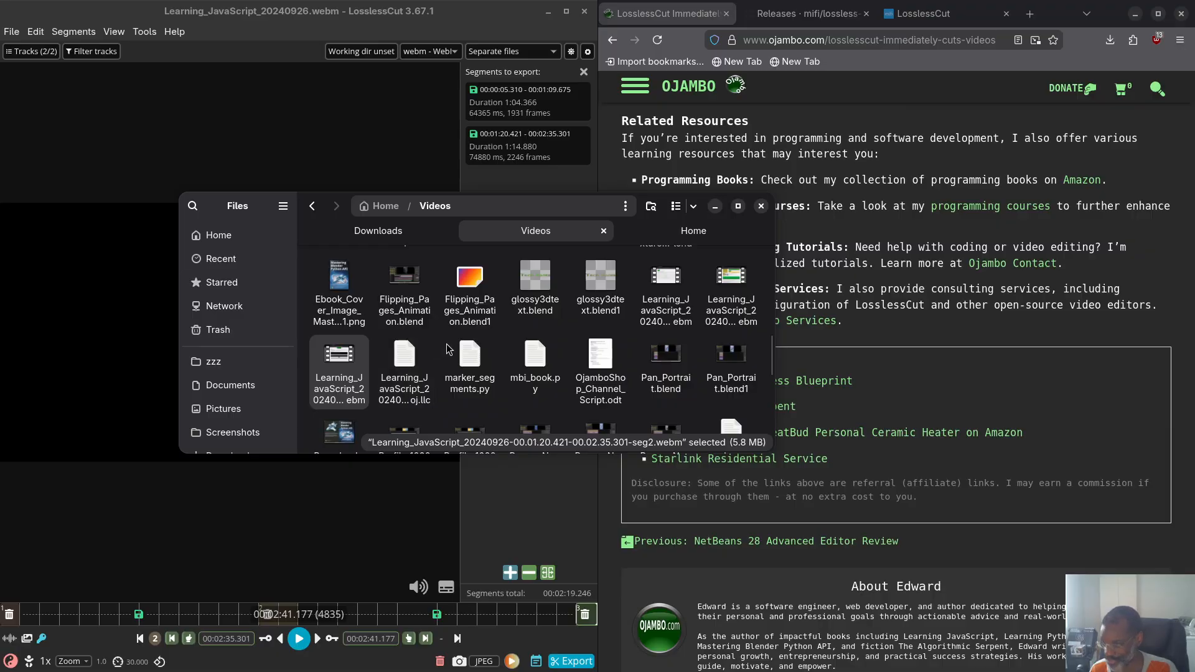
pyautogui.press('Delete')
pyautogui.click(741, 303)
pyautogui.press('Delete')
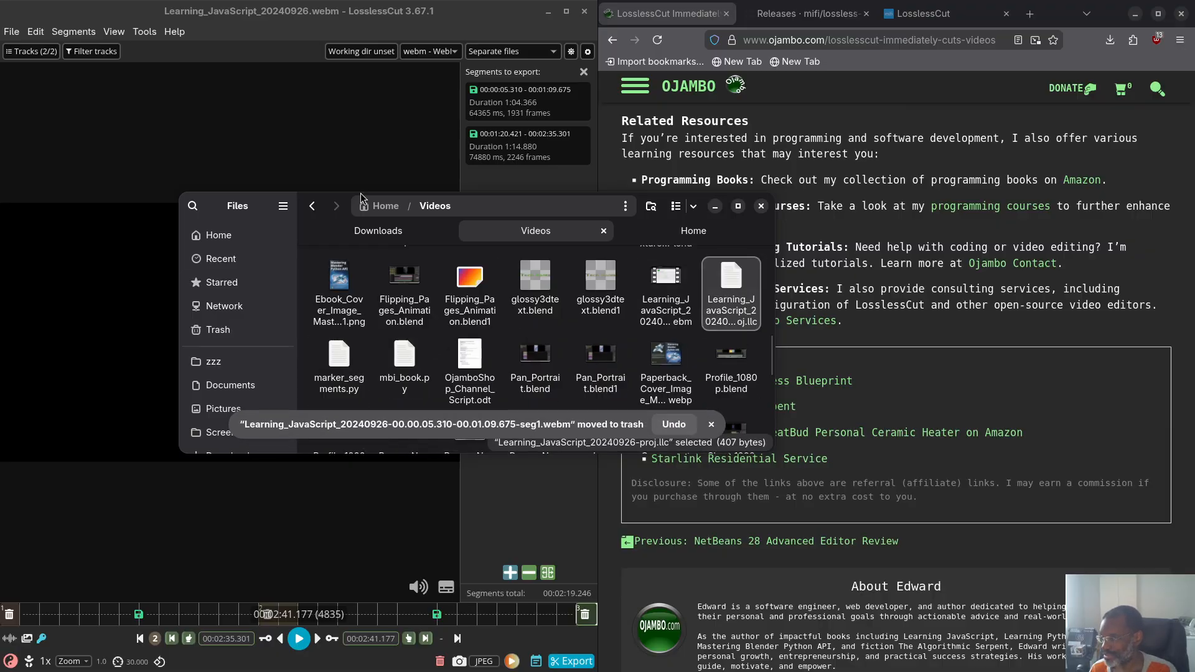
pyautogui.moveTo(344, 213); pyautogui.dragTo(790, 245)
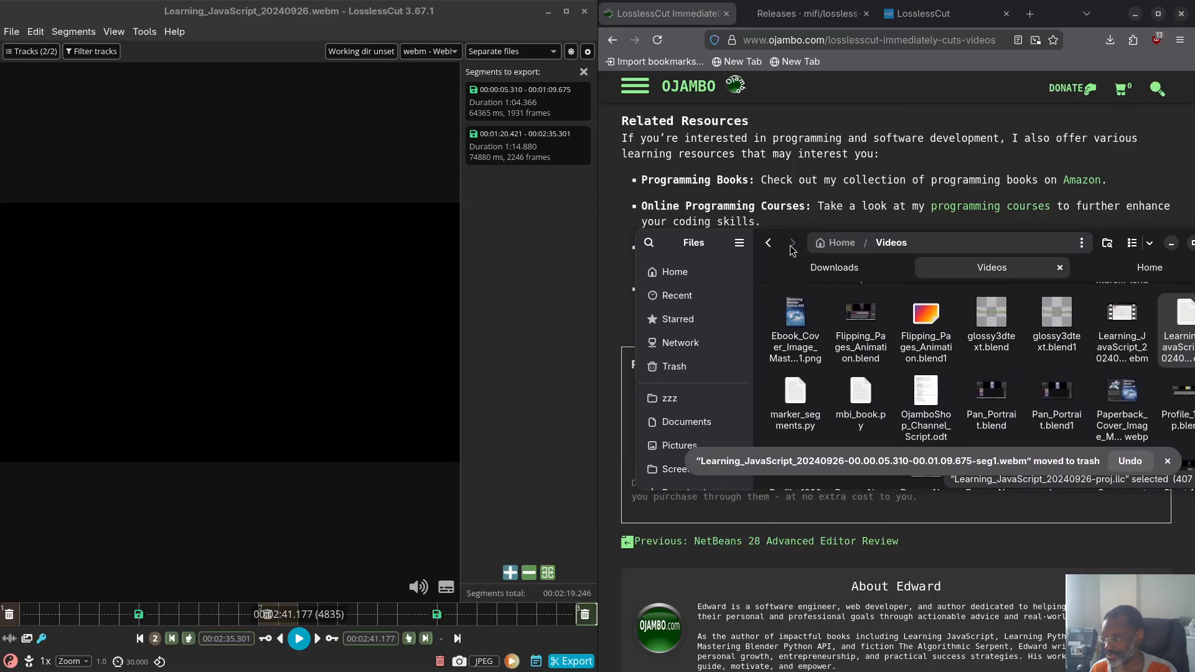
# Export the two remaining sections with the Merge cuts mode as one WebM file and locate the output in the Videos folder
pyautogui.click(571, 662)
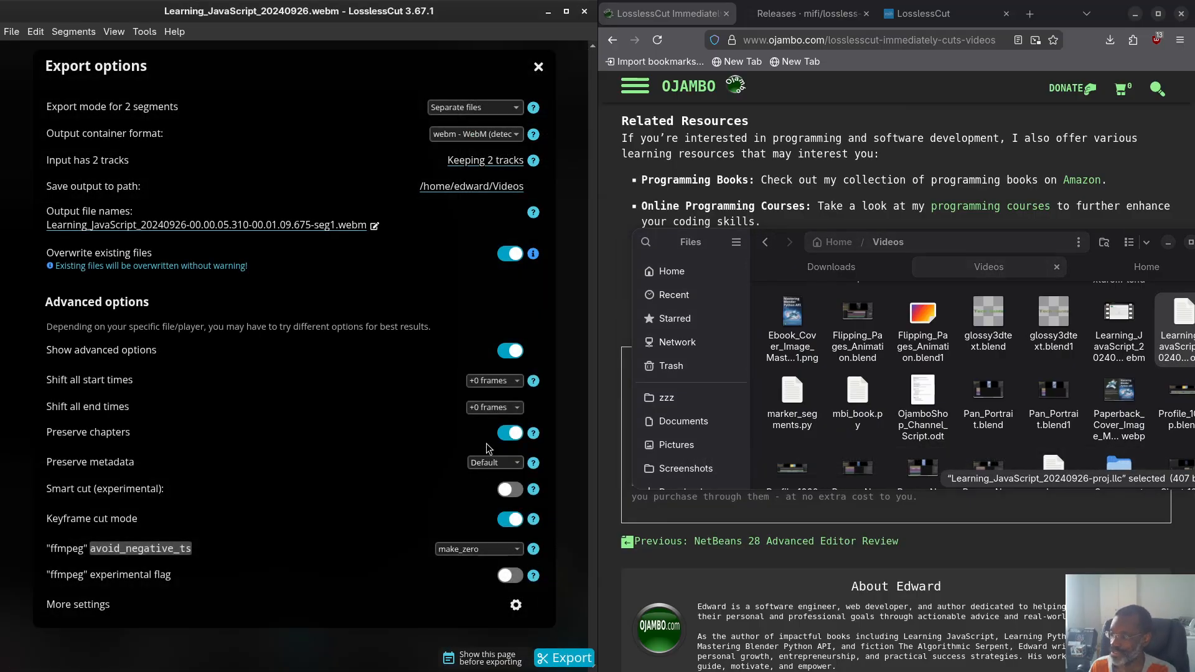
pyautogui.click(454, 109)
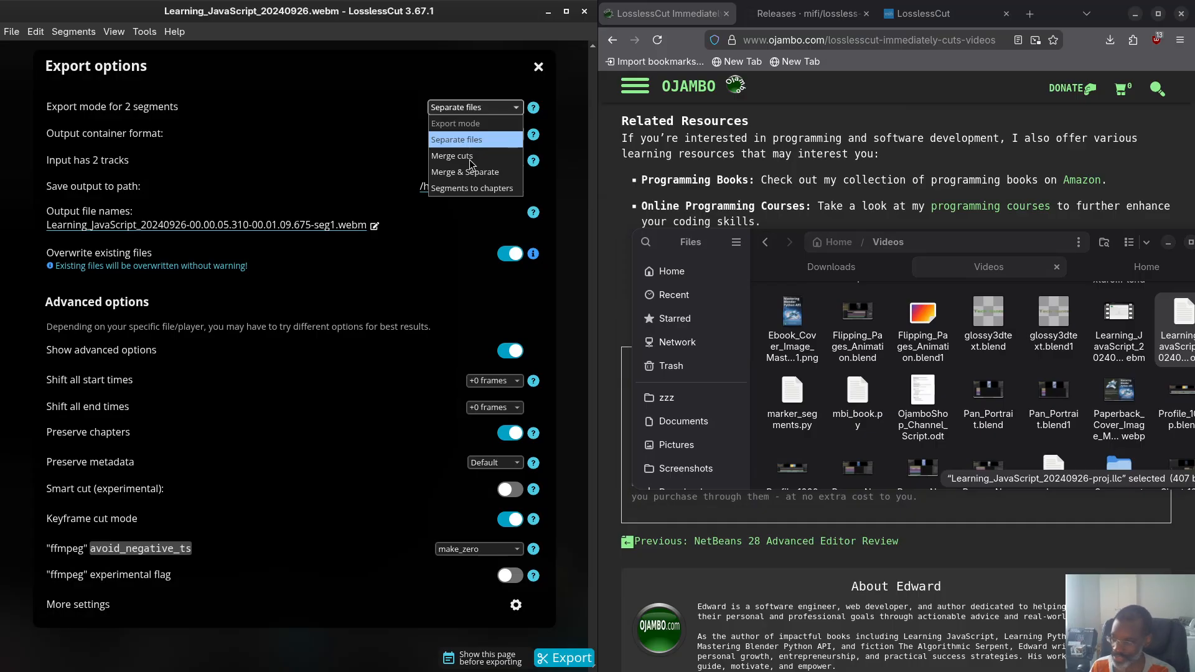
pyautogui.click(470, 158)
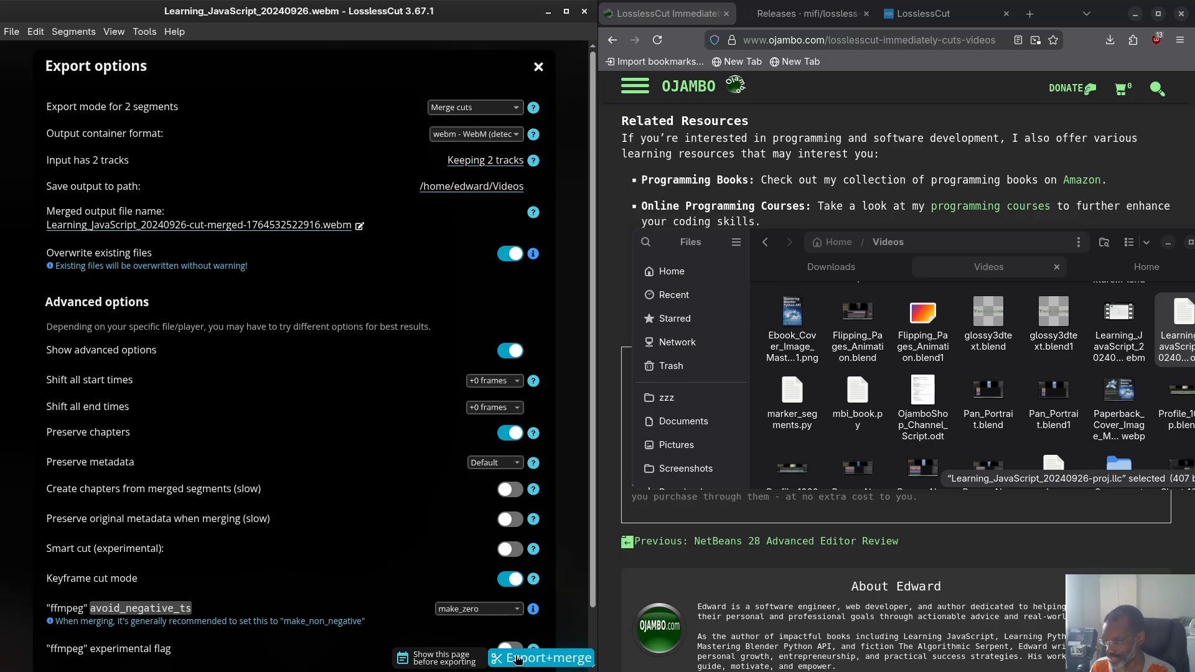
pyautogui.click(573, 660)
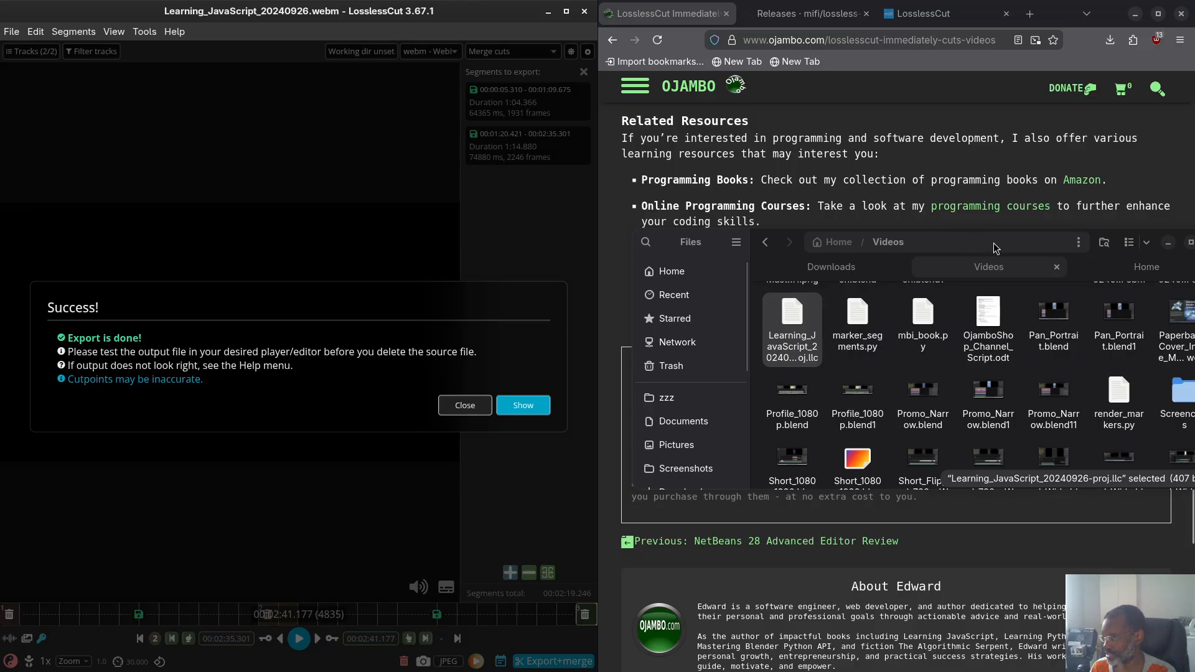
pyautogui.moveTo(996, 248); pyautogui.dragTo(436, 153)
pyautogui.click(465, 406)
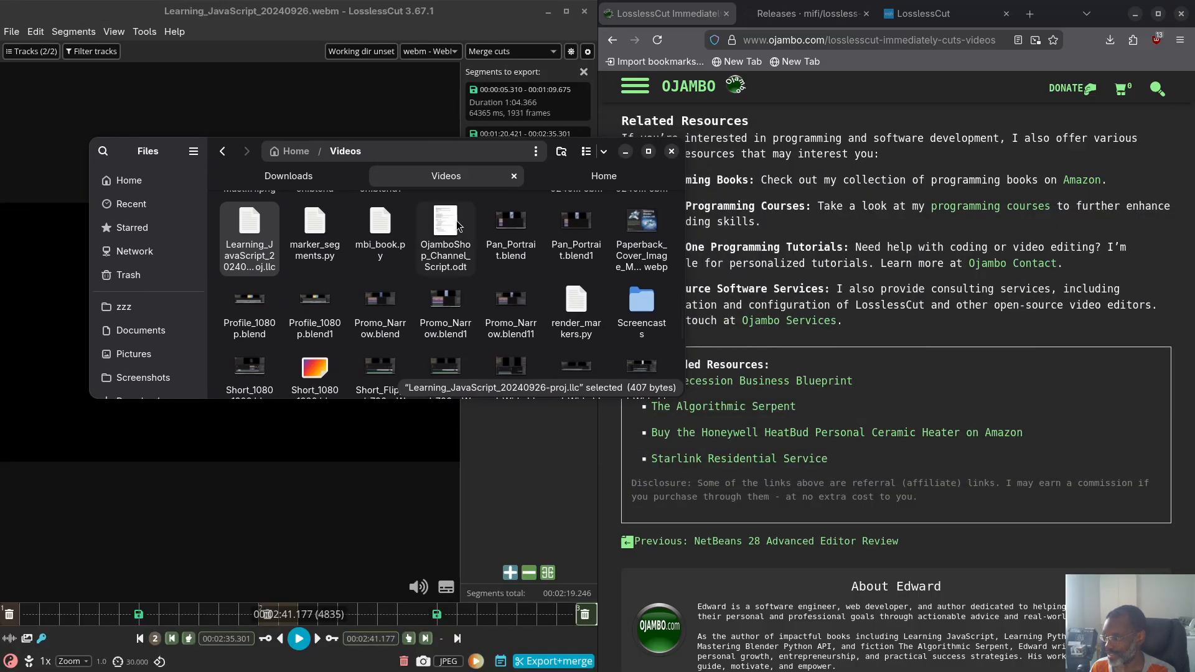
pyautogui.scroll(2, 446, 296)
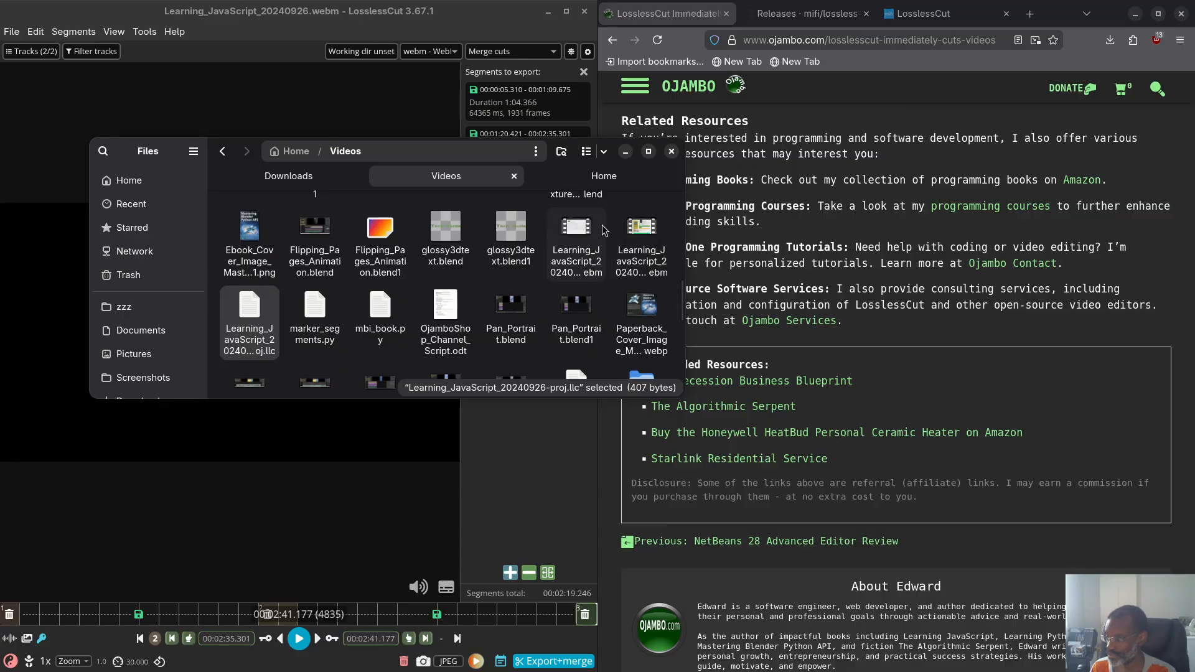
# Move Learning_JavaScript_20240926-cut-merged-1764532528459.webm from the Videos folder to the trash and place the file manager clear of the video editor
pyautogui.click(633, 237)
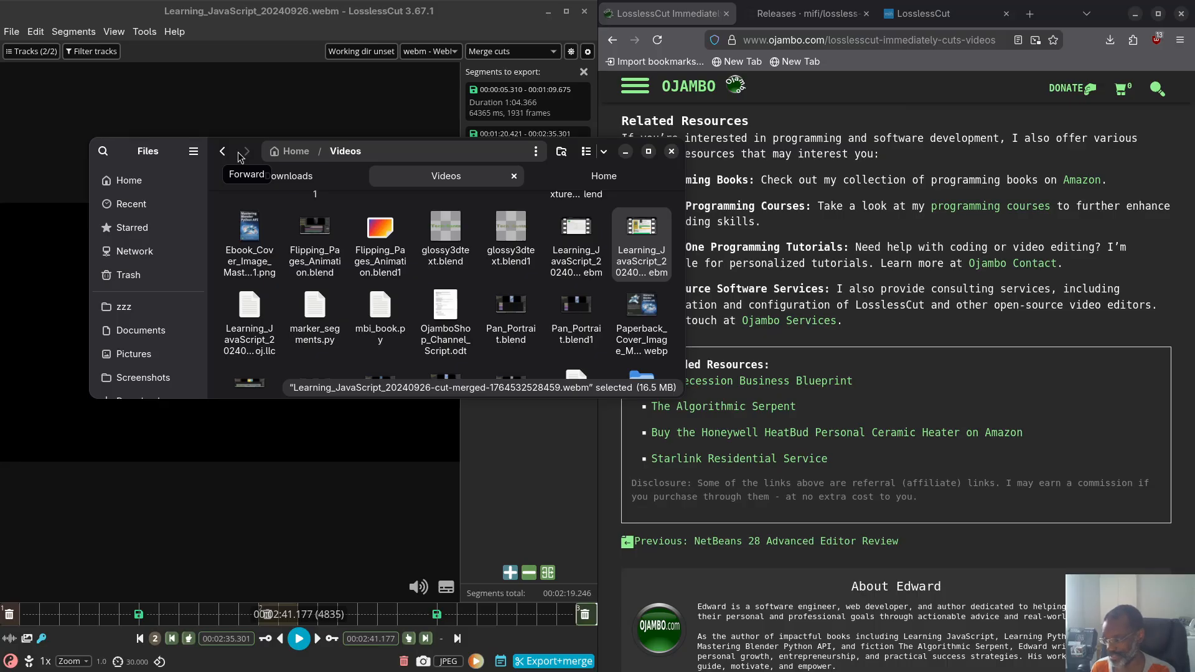
pyautogui.moveTo(239, 157); pyautogui.dragTo(664, 152)
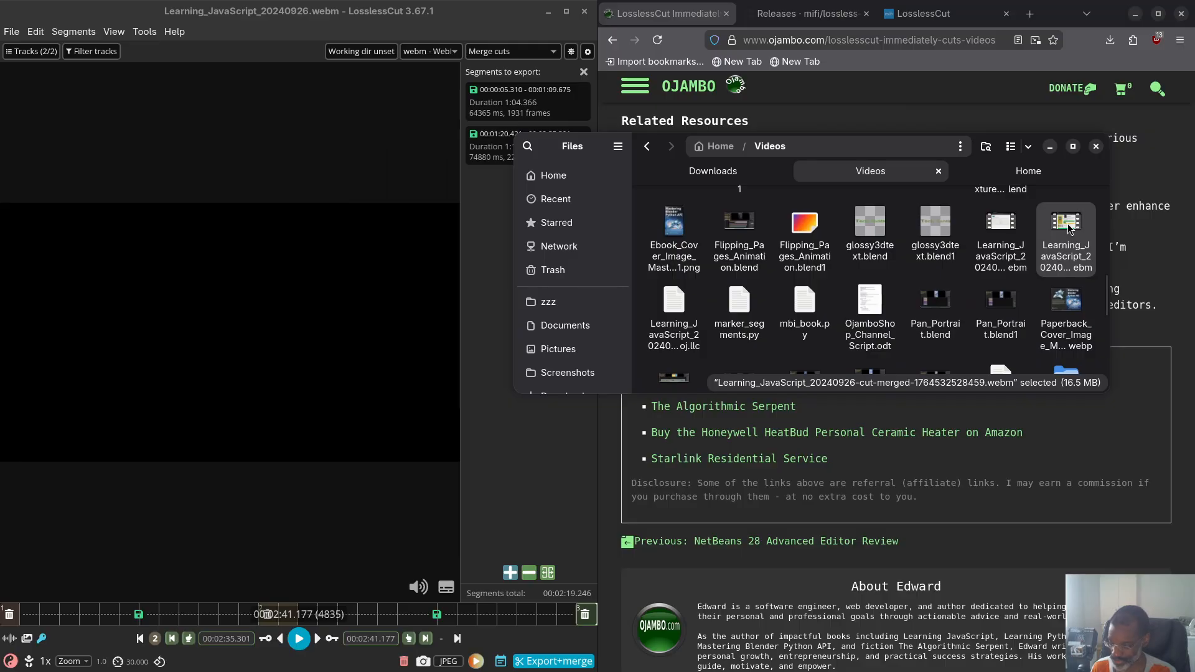
pyautogui.press('Delete')
pyautogui.moveTo(842, 143); pyautogui.dragTo(953, 174)
# Export the two remaining sections with the Merge & Separate mode and dismiss the export dialog, bringing the file manager back over the editor
pyautogui.click(565, 664)
pyautogui.click(565, 664)
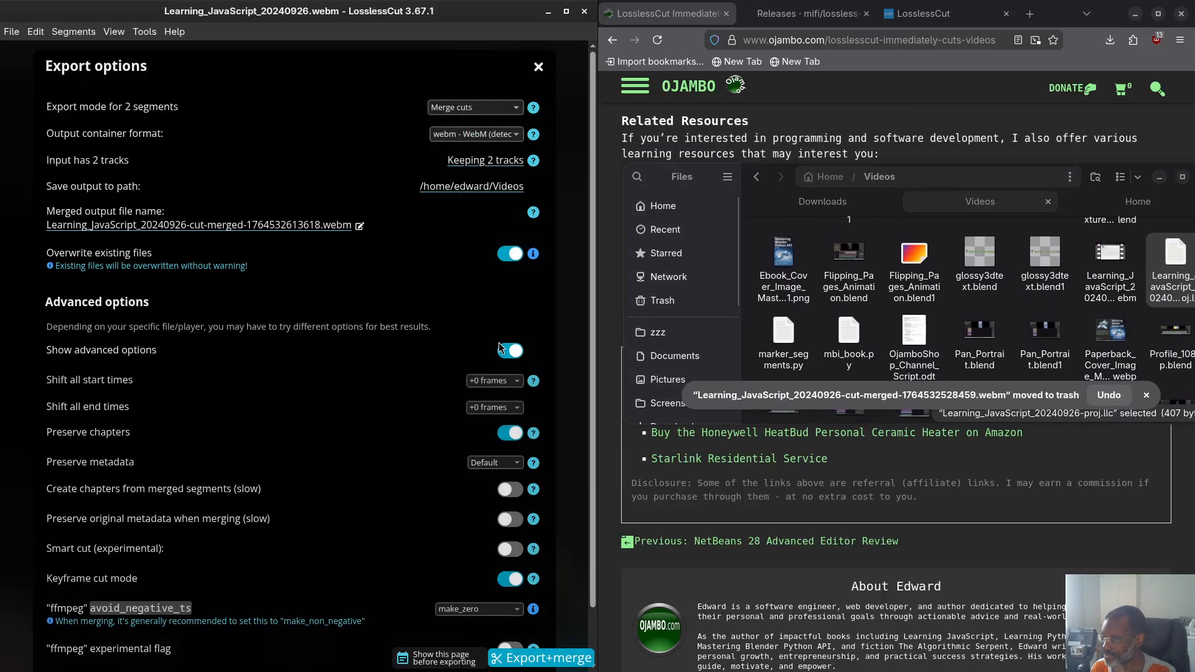
pyautogui.click(460, 107)
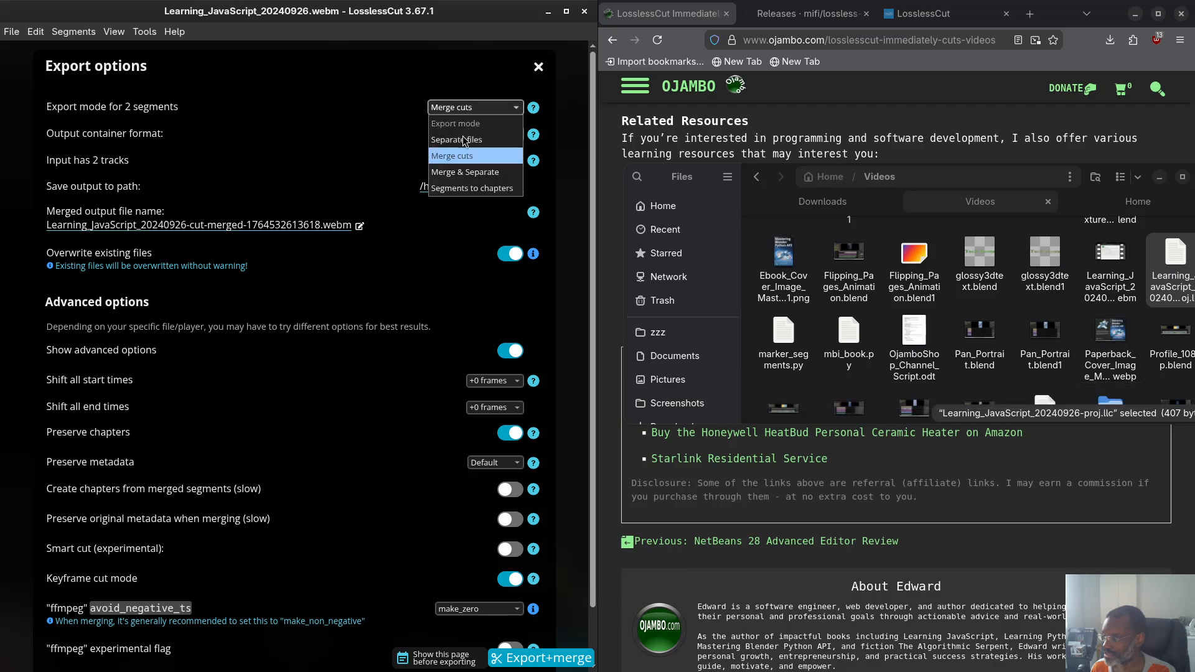
pyautogui.click(467, 178)
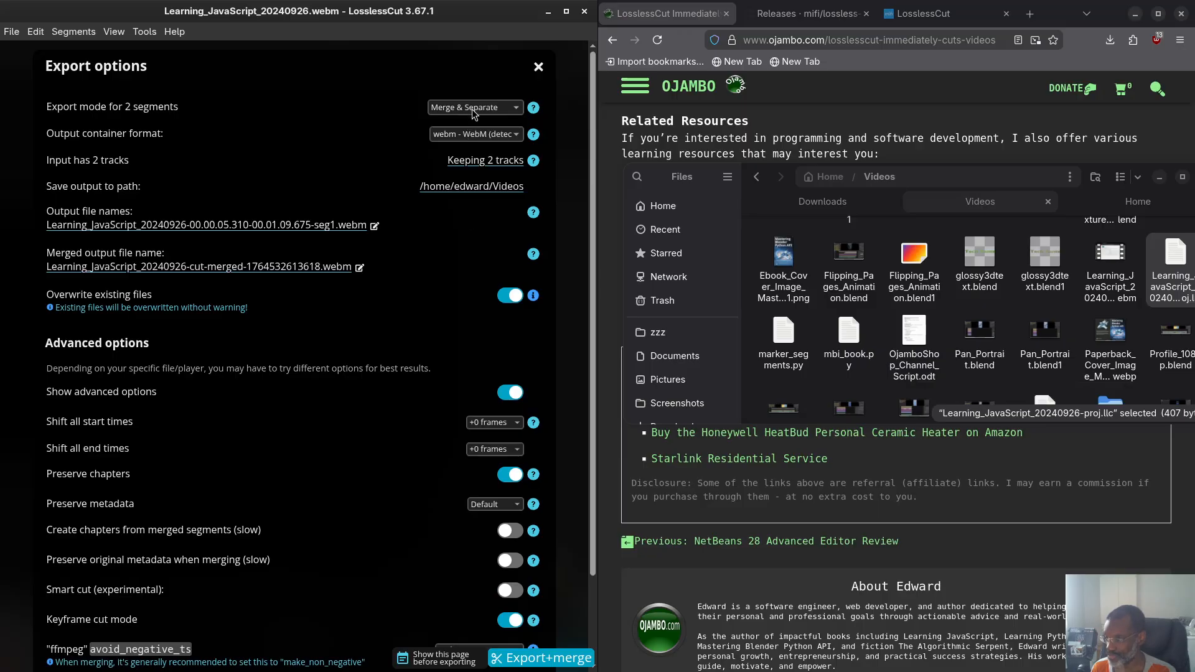
pyautogui.click(550, 659)
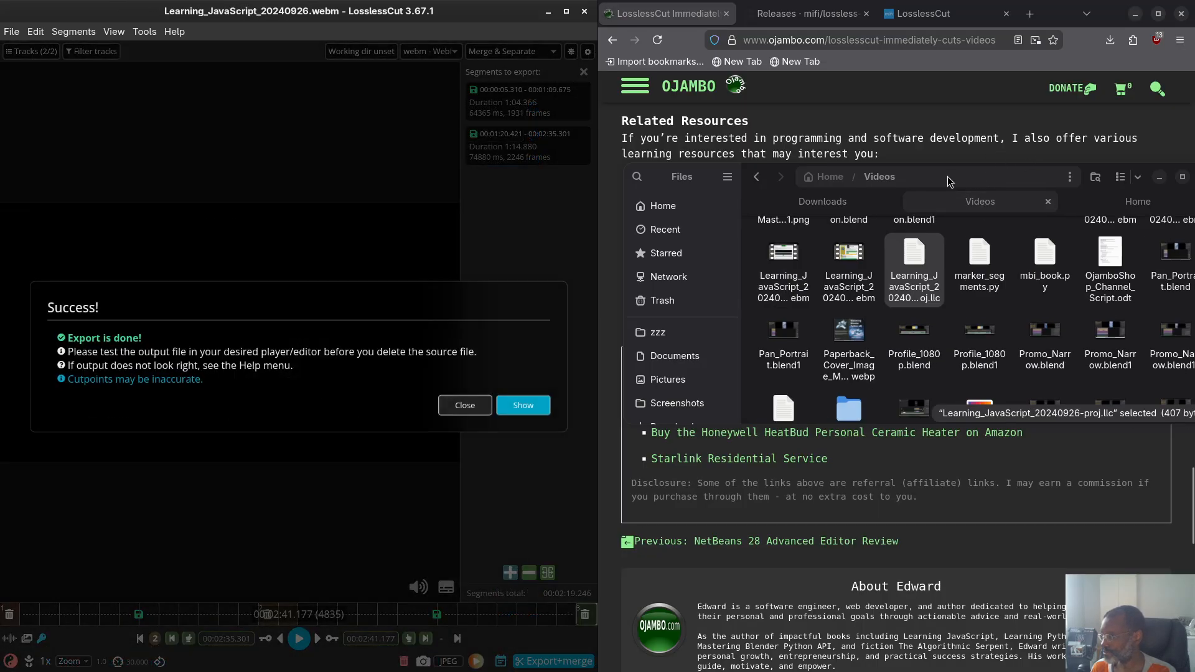
pyautogui.moveTo(947, 177); pyautogui.dragTo(383, 143)
pyautogui.click(464, 405)
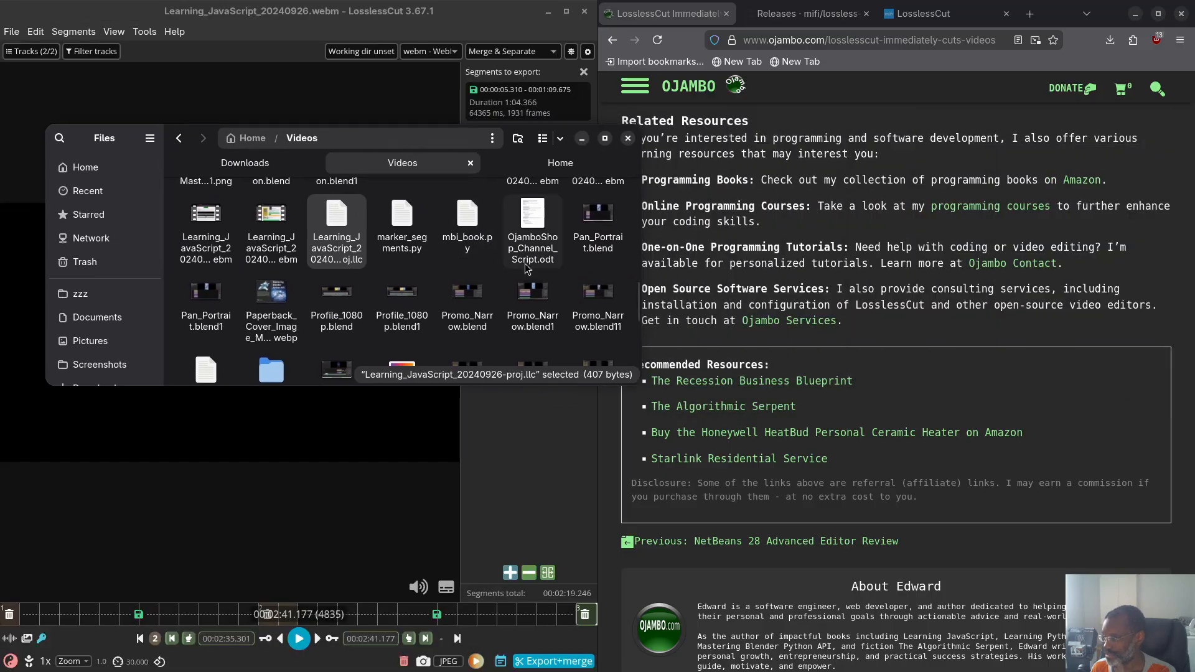
# Inspect the exported seg1, seg2 and cut-merged WebM files in the Videos folder
pyautogui.scroll(1, 529, 262)
pyautogui.click(602, 199)
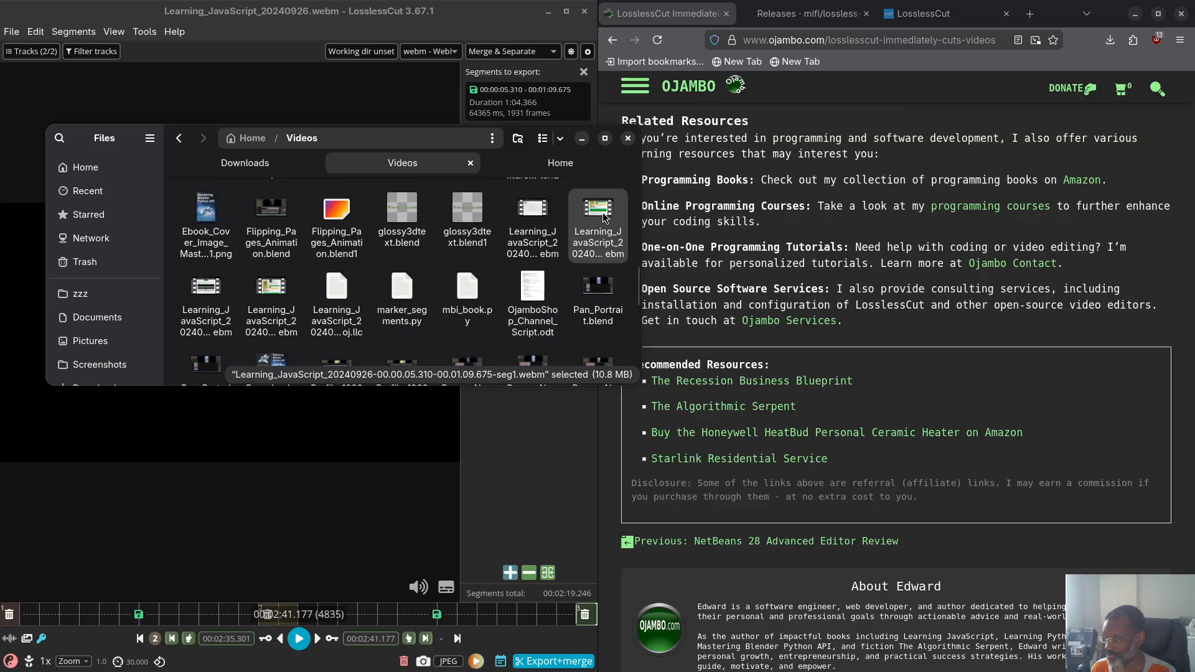
pyautogui.click(212, 287)
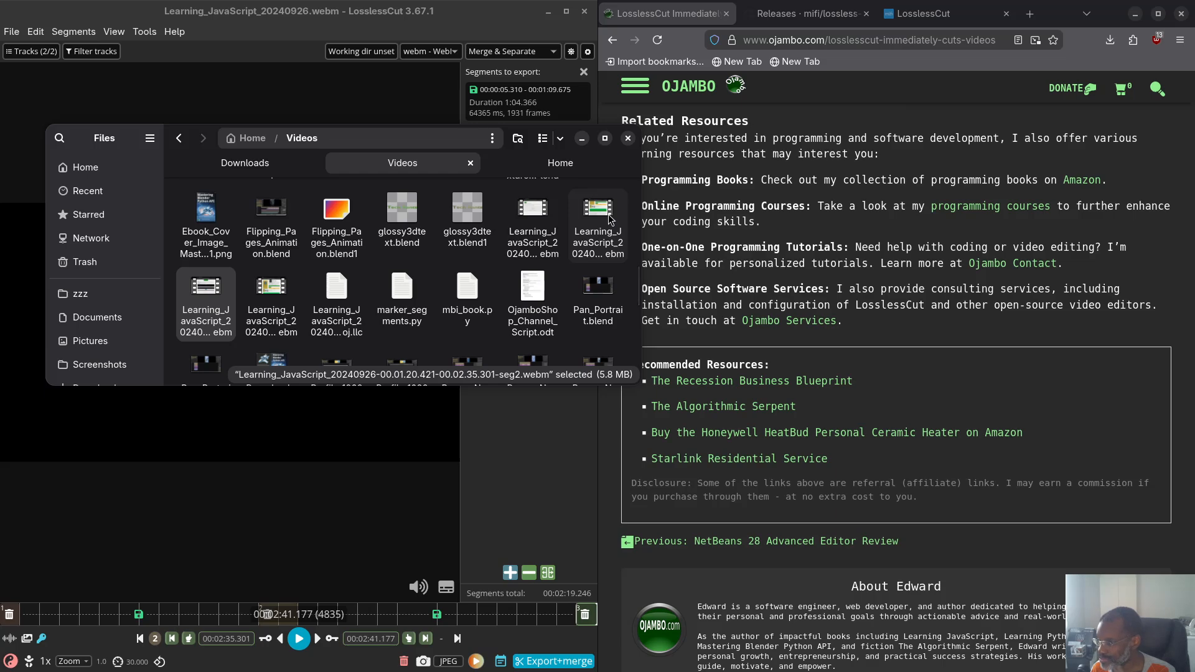
pyautogui.click(257, 318)
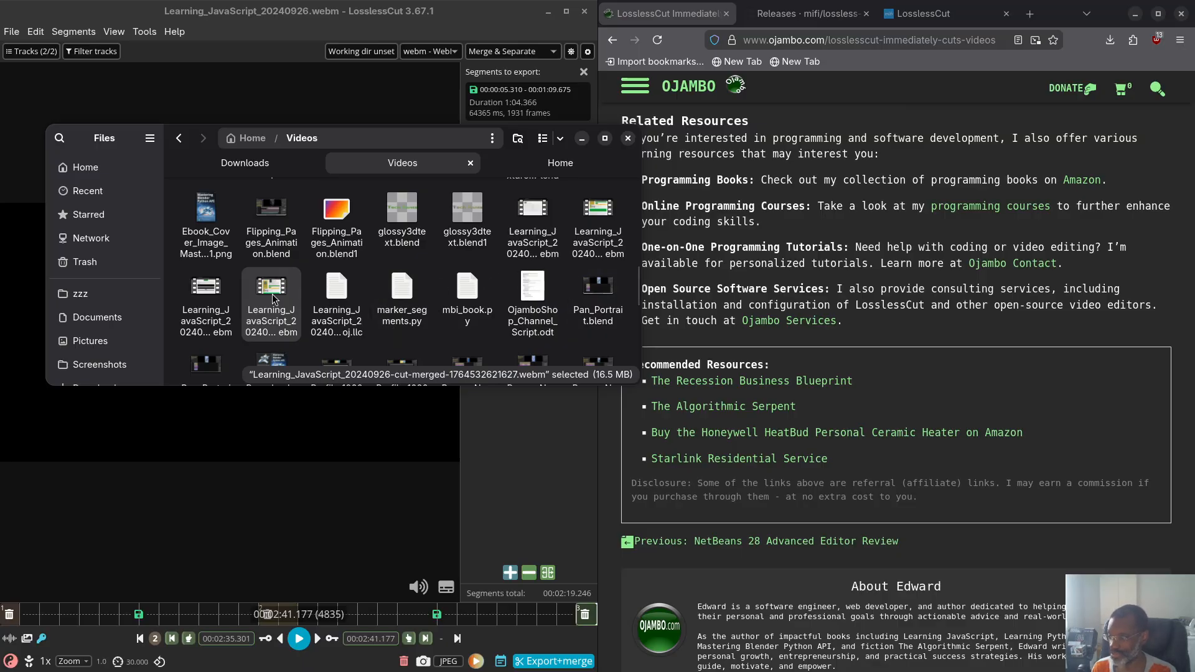
# Move the seg1, seg2 and cut-merged WebM exports to the trash and move the file manager off the video editor
pyautogui.keyDown('shift'); pyautogui.click(605, 244); pyautogui.keyUp('shift')
pyautogui.press('Delete')
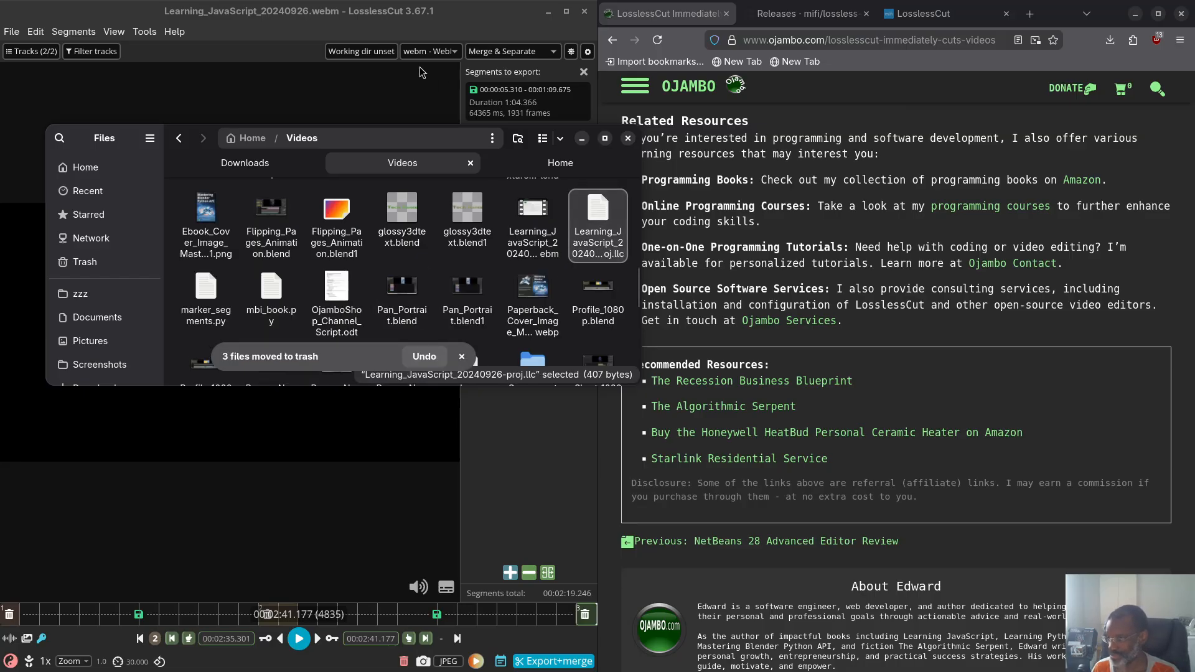
pyautogui.moveTo(393, 137); pyautogui.dragTo(938, 189)
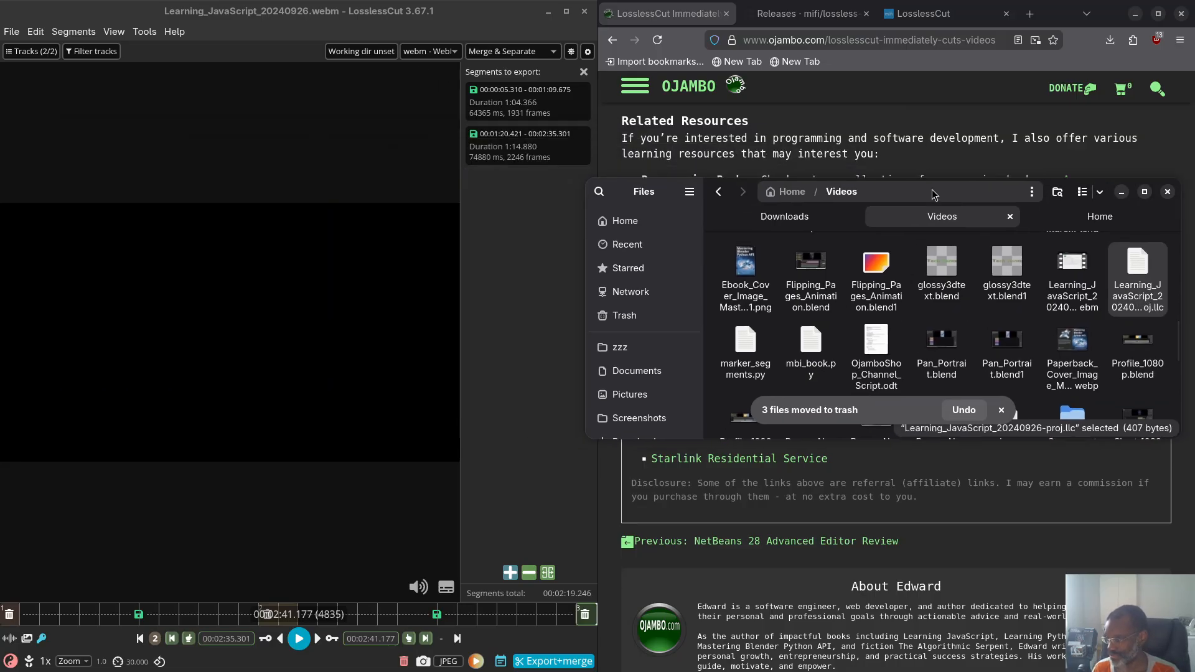
# Export the two sections again as merged and separate WebM files and dismiss the export dialog
pyautogui.click(559, 662)
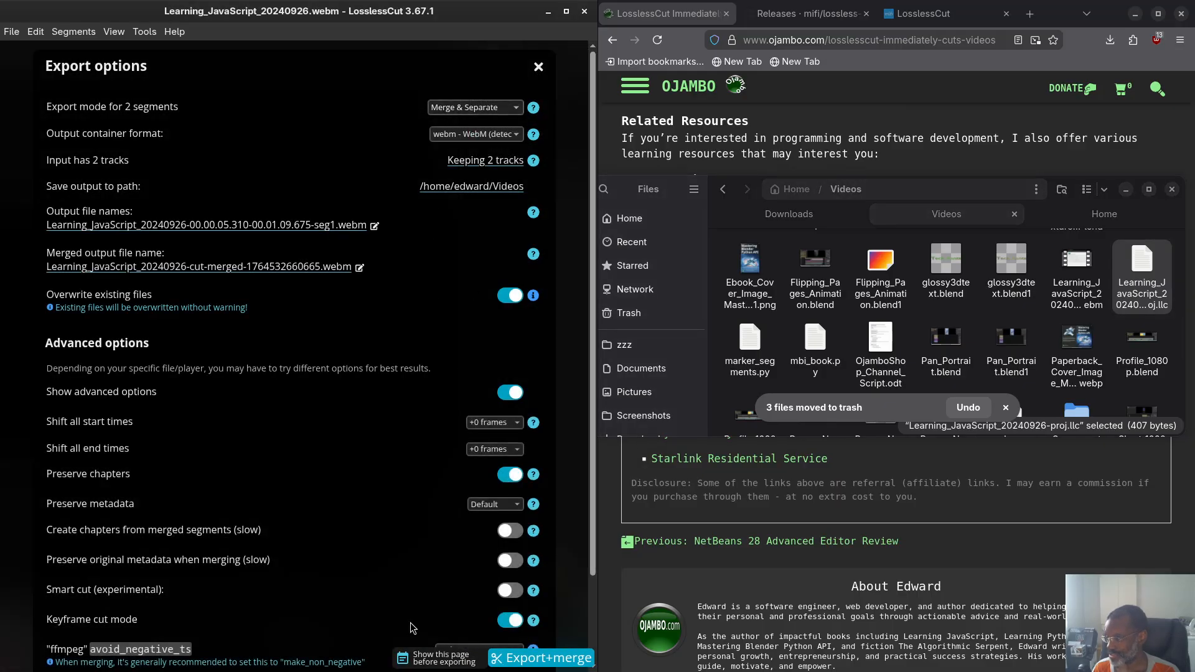
pyautogui.click(559, 660)
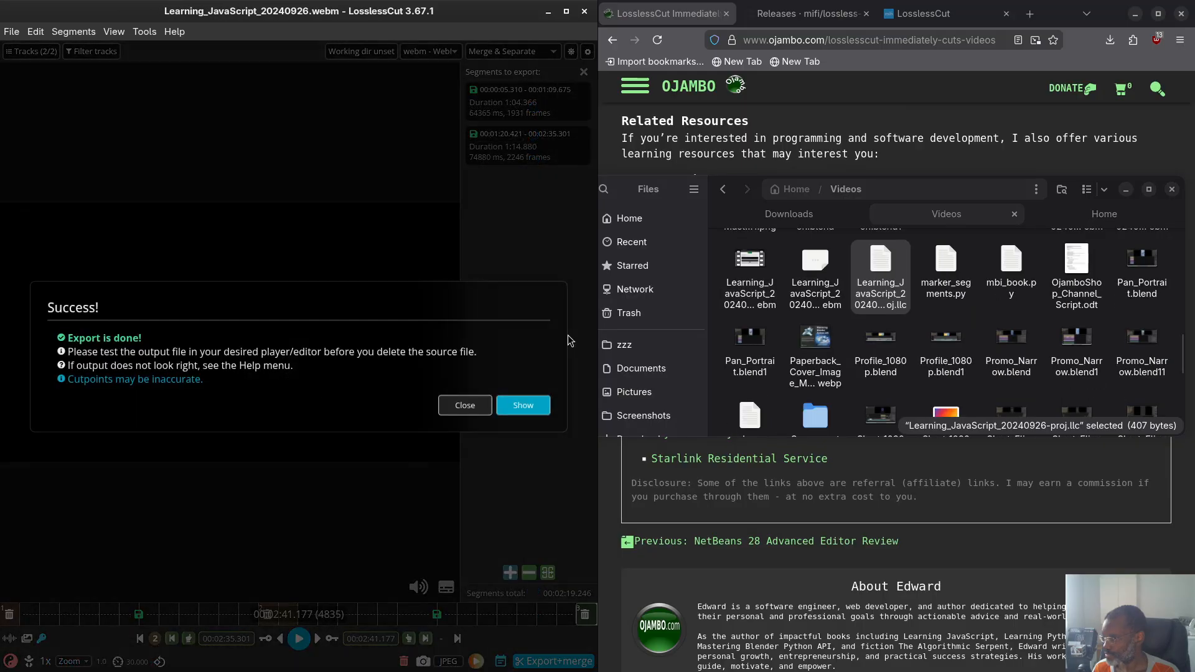
pyautogui.click(465, 405)
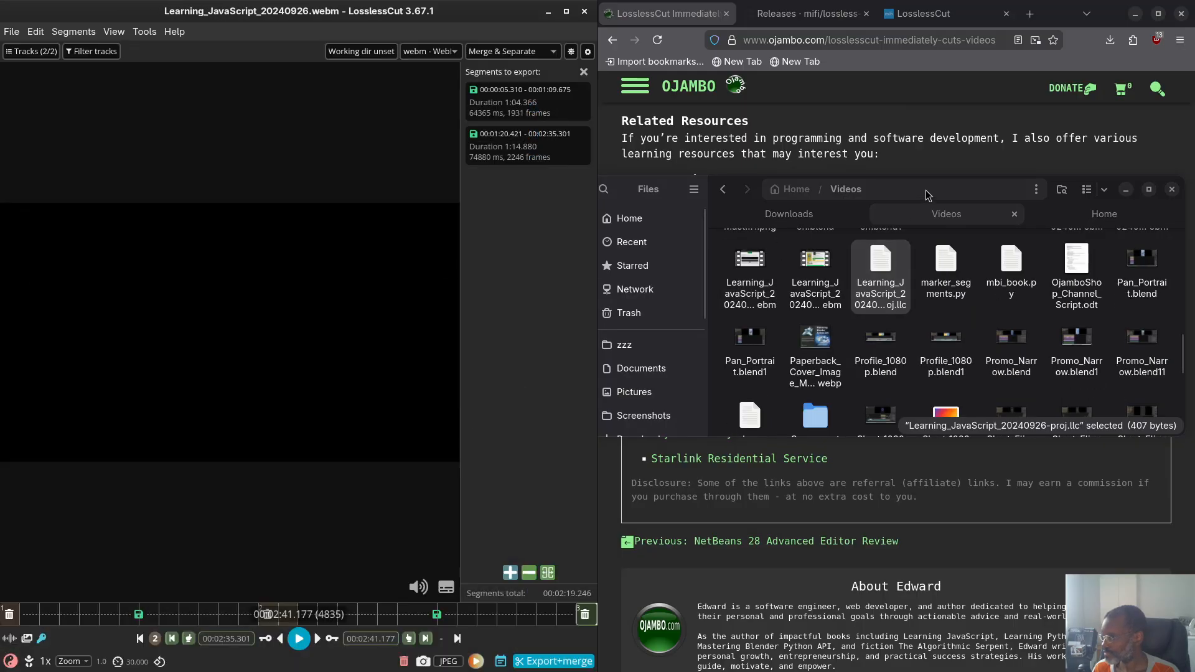
# Move the three re-exported WebM files, seg1, seg2 and cut-merged, from the Videos folder to the trash
pyautogui.moveTo(926, 195); pyautogui.dragTo(405, 179)
pyautogui.scroll(1, 419, 311)
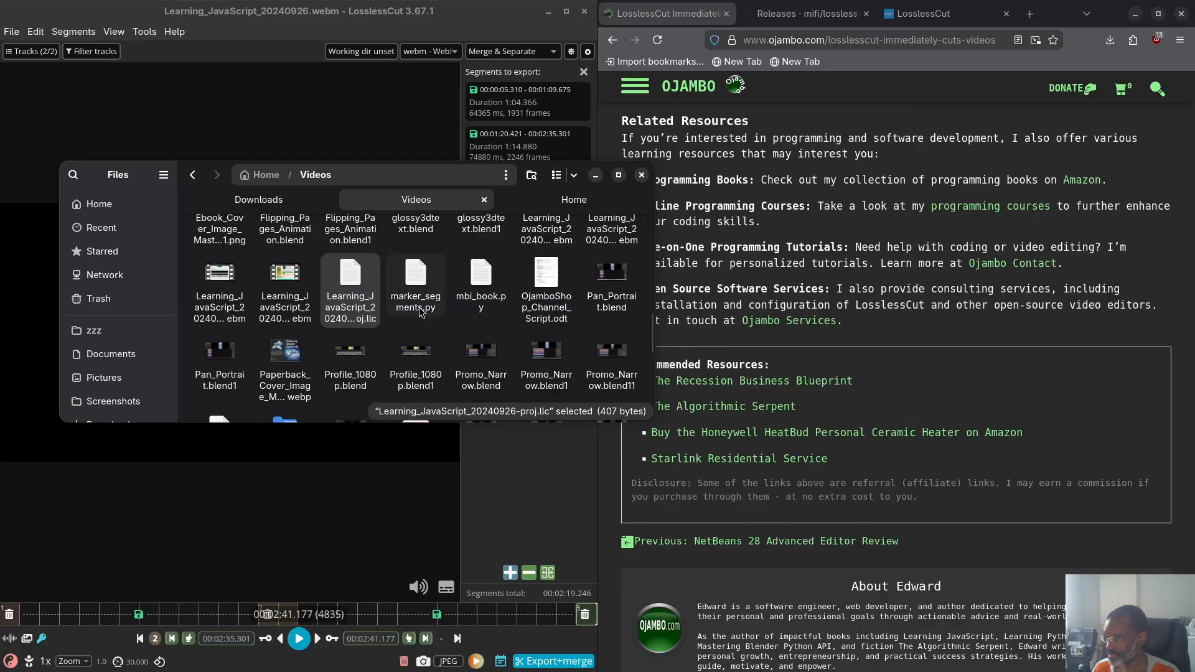
pyautogui.scroll(1, 429, 302)
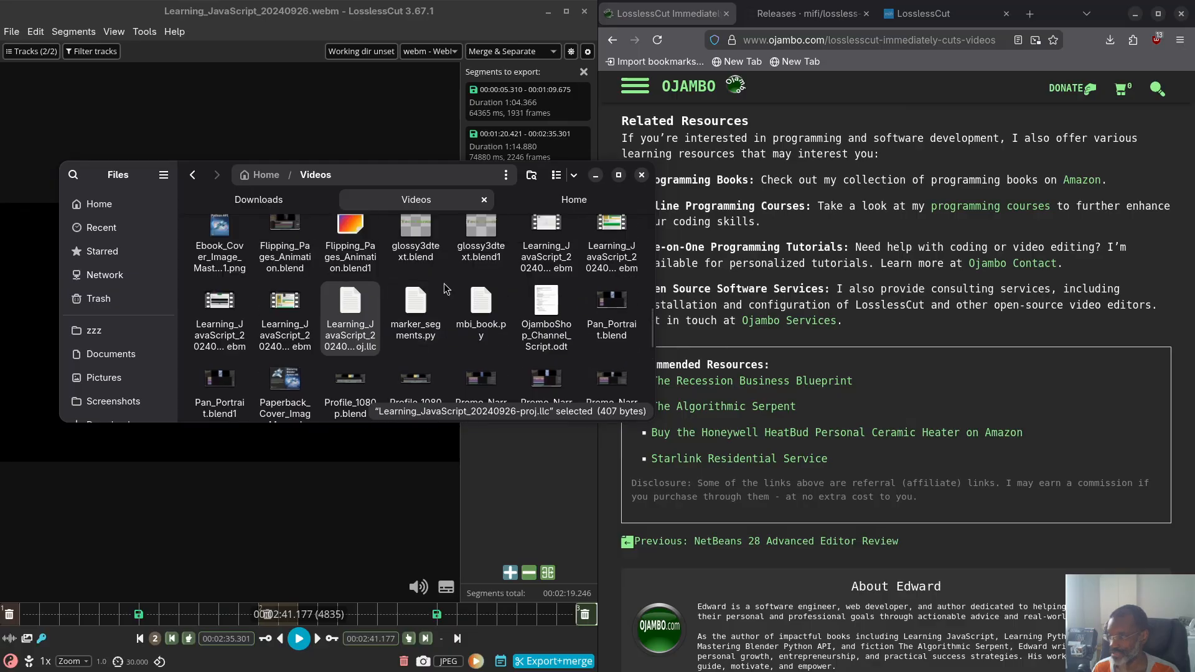
pyautogui.click(611, 237)
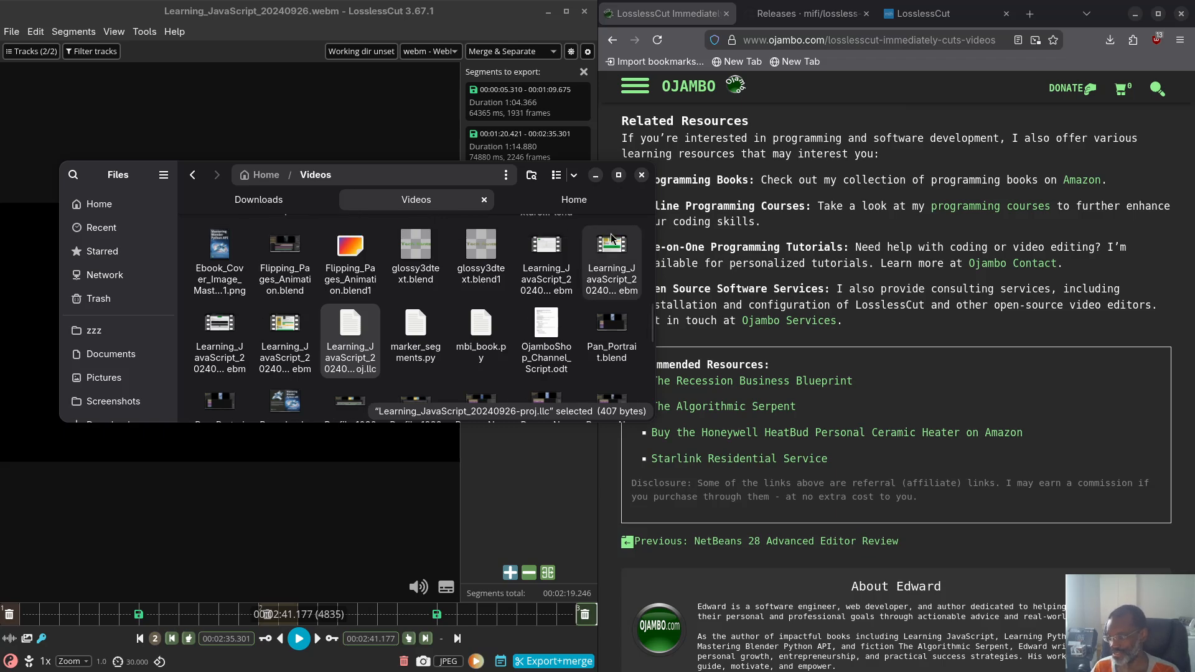
pyautogui.keyDown('shift'); pyautogui.click(287, 336); pyautogui.keyUp('shift')
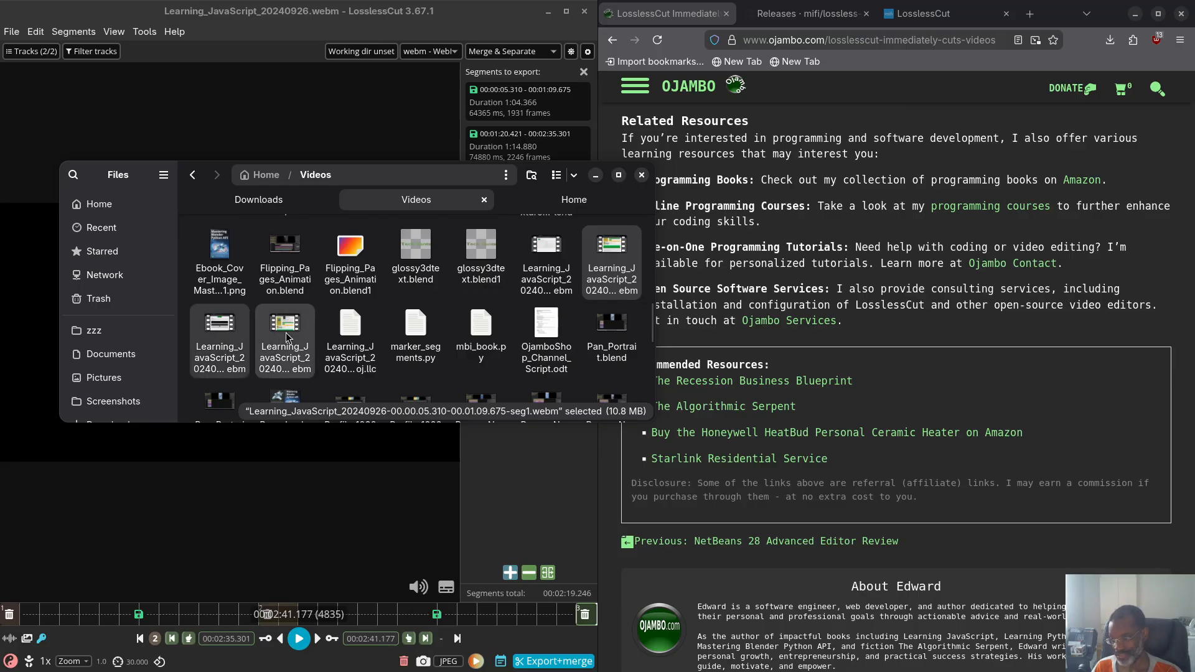
pyautogui.press('Delete')
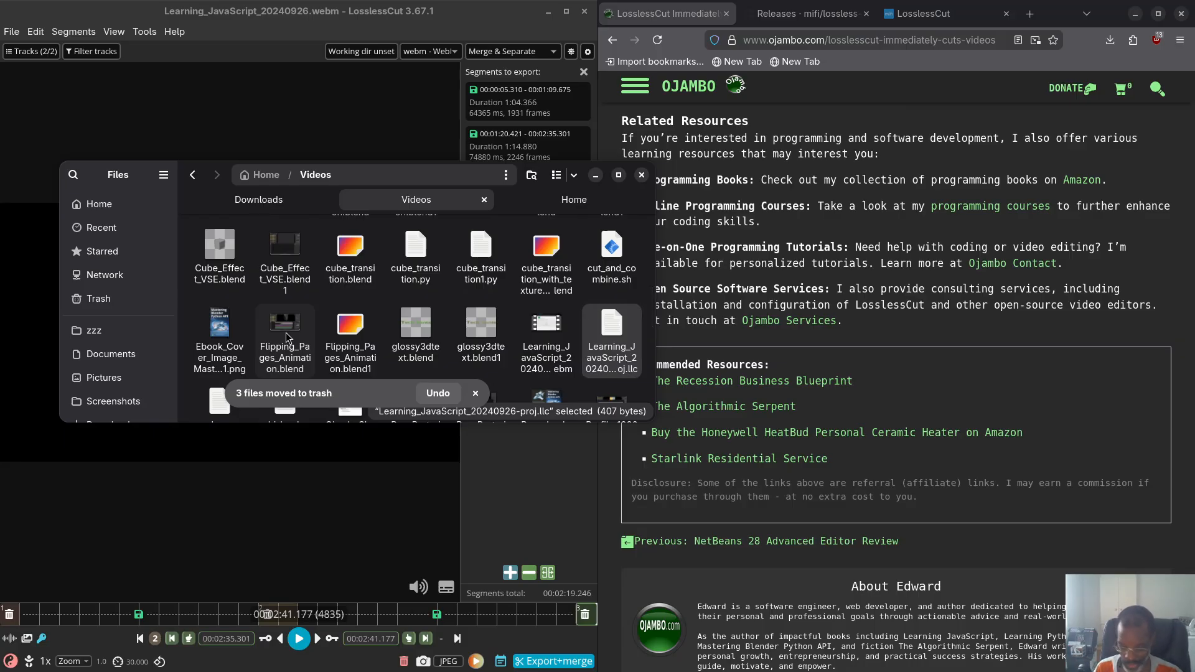
# Launch the system monitor with its resource graphs and place it and the file manager clear of the video editor
pyautogui.press('super')
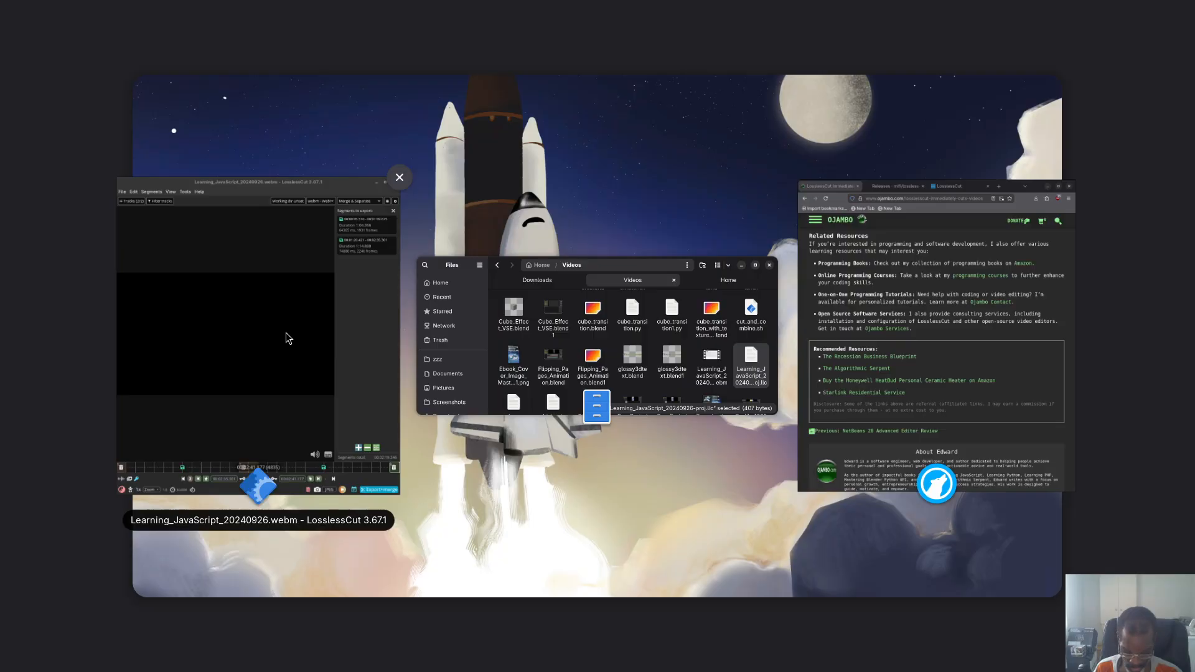
pyautogui.press('Return')
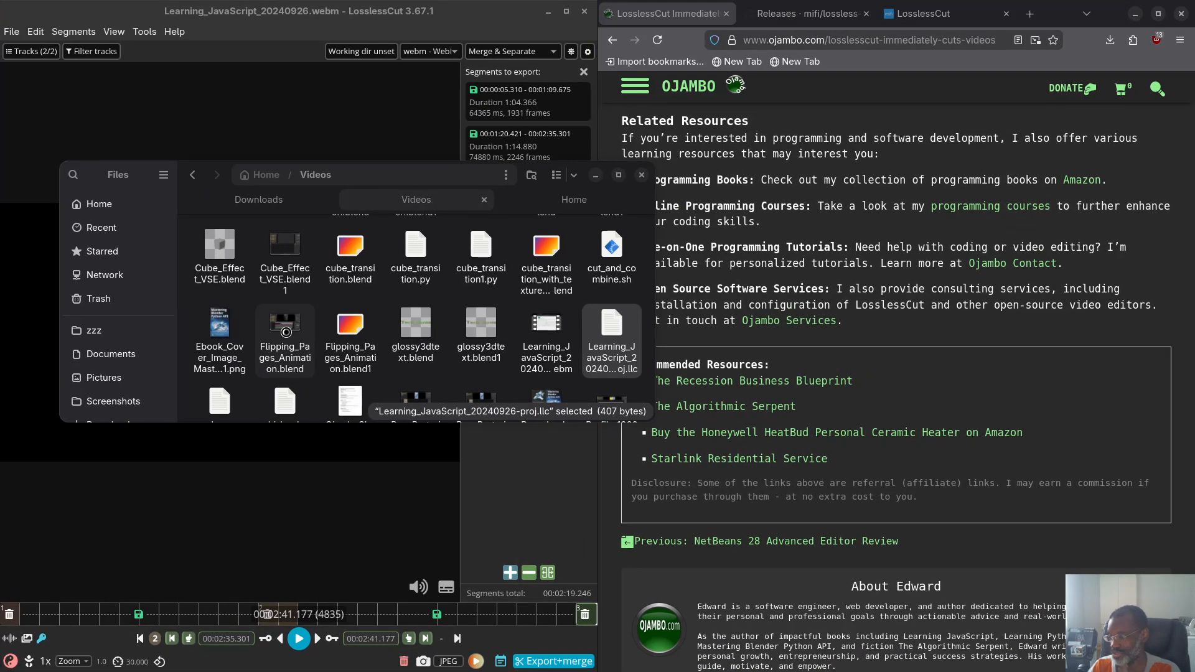
pyautogui.moveTo(424, 207); pyautogui.dragTo(71, 227)
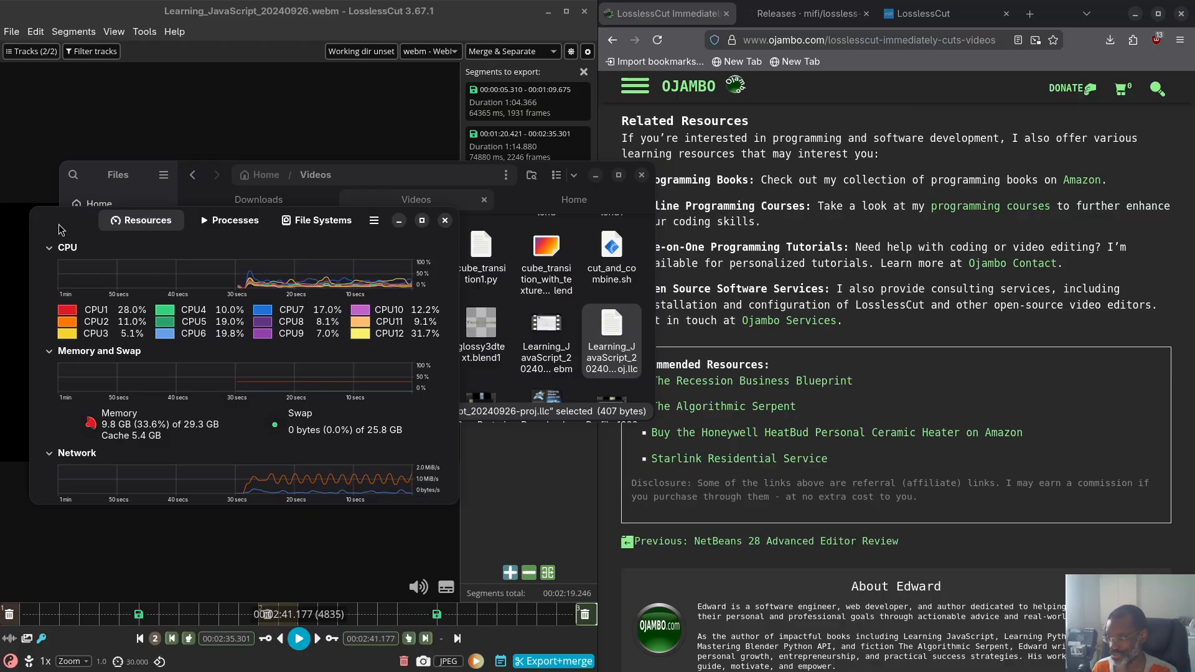
pyautogui.moveTo(61, 230); pyautogui.dragTo(792, 125)
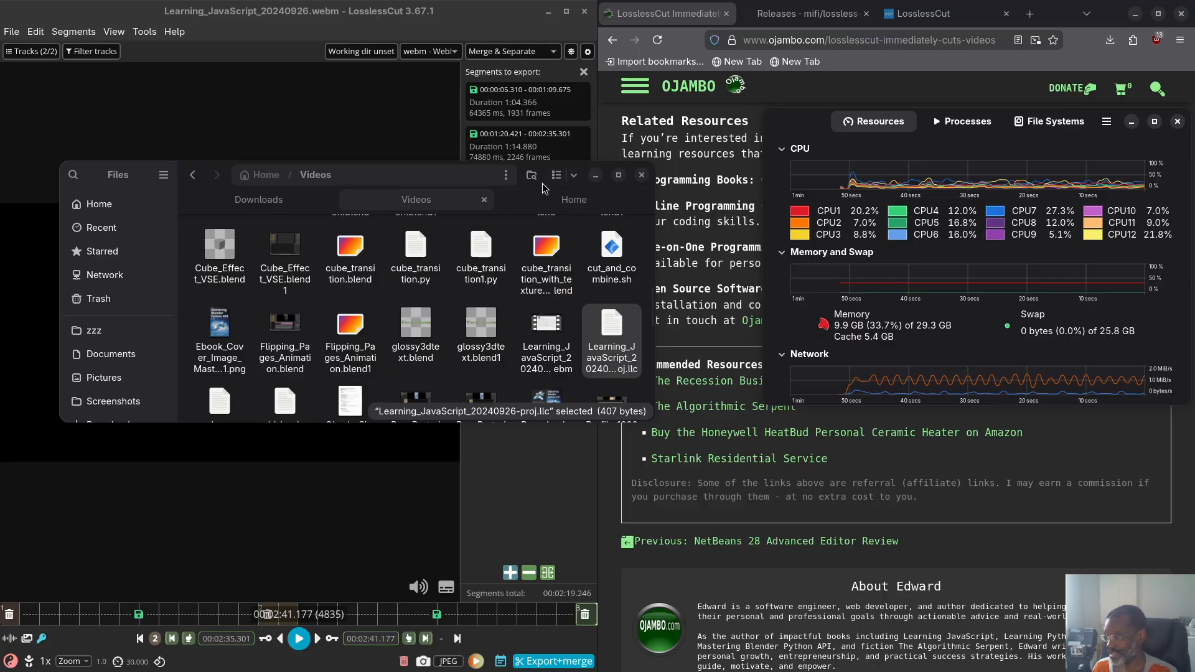
pyautogui.moveTo(545, 185); pyautogui.dragTo(1061, 428)
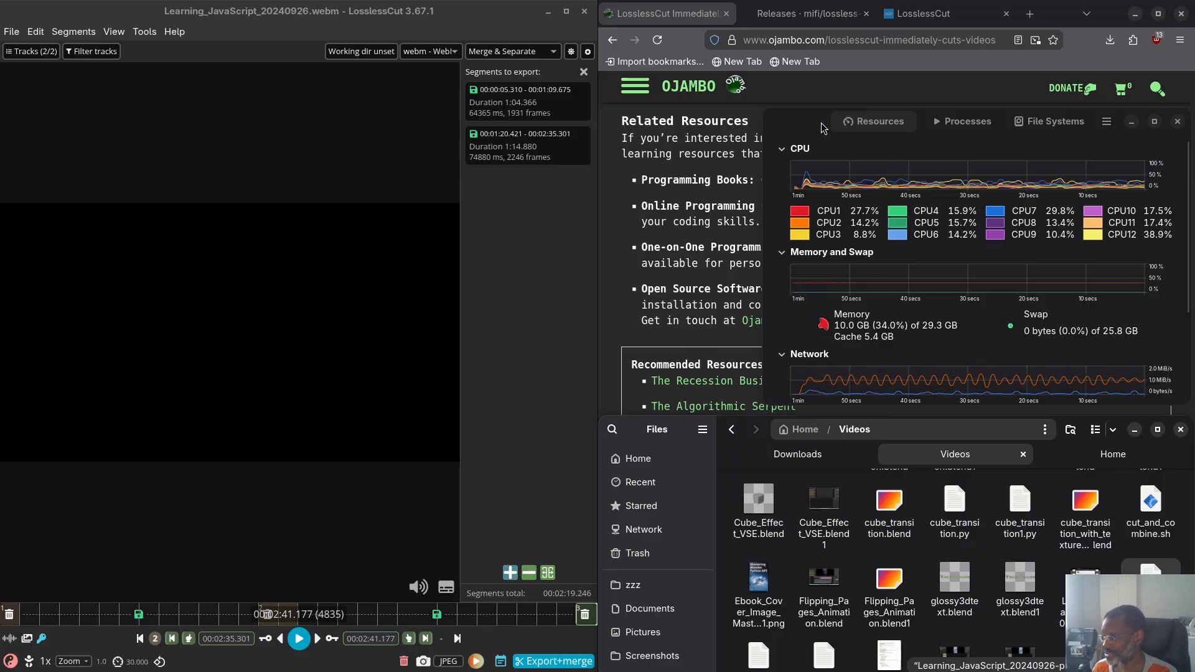
# Place the system monitor over the upper part of the video preview and keep it always on top of other windows
pyautogui.moveTo(806, 127); pyautogui.dragTo(47, 170)
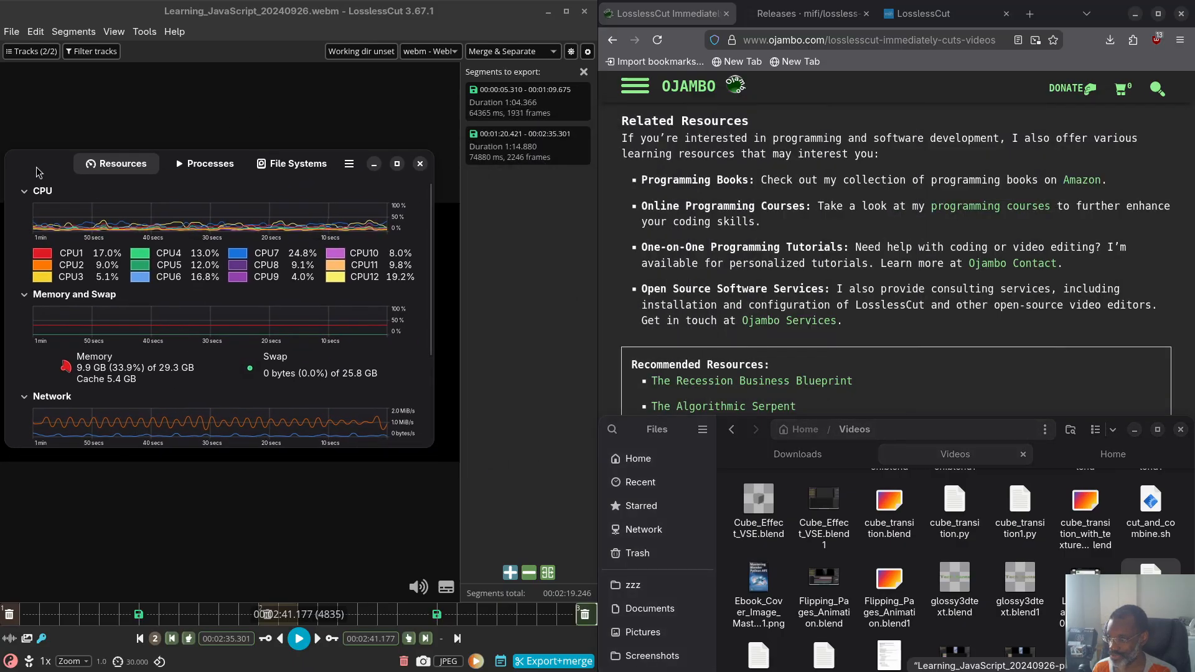
pyautogui.rightClick(43, 162)
pyautogui.rightClick(43, 162)
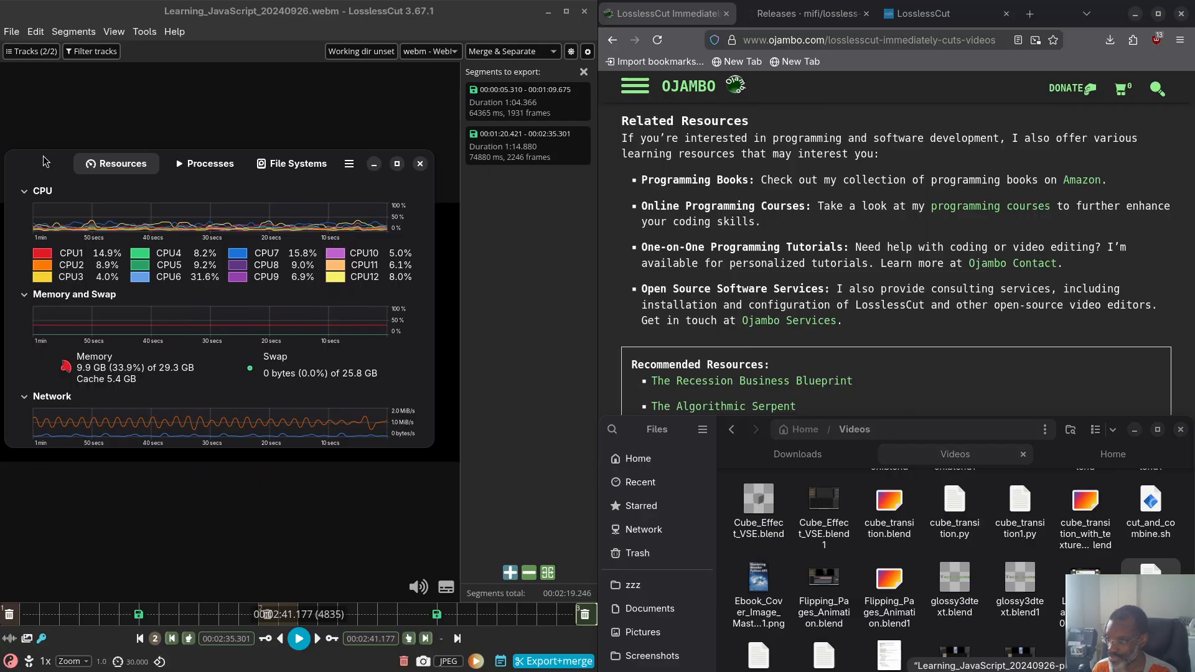
pyautogui.rightClick(44, 162)
pyautogui.click(100, 290)
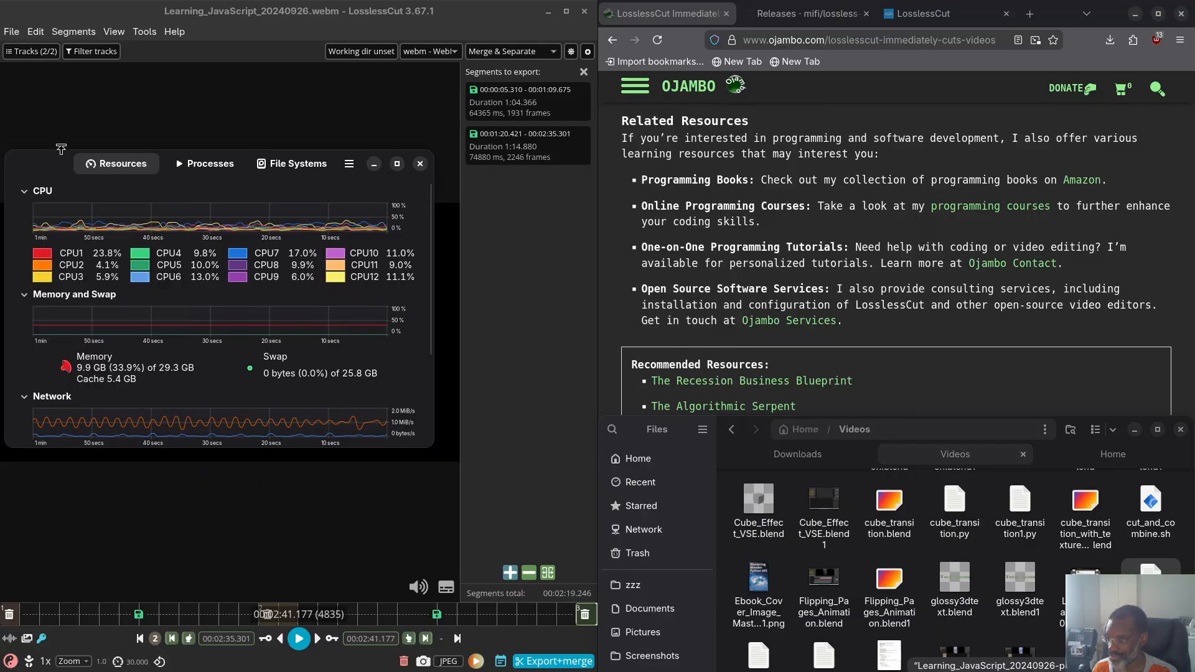
pyautogui.moveTo(52, 164); pyautogui.dragTo(49, 44)
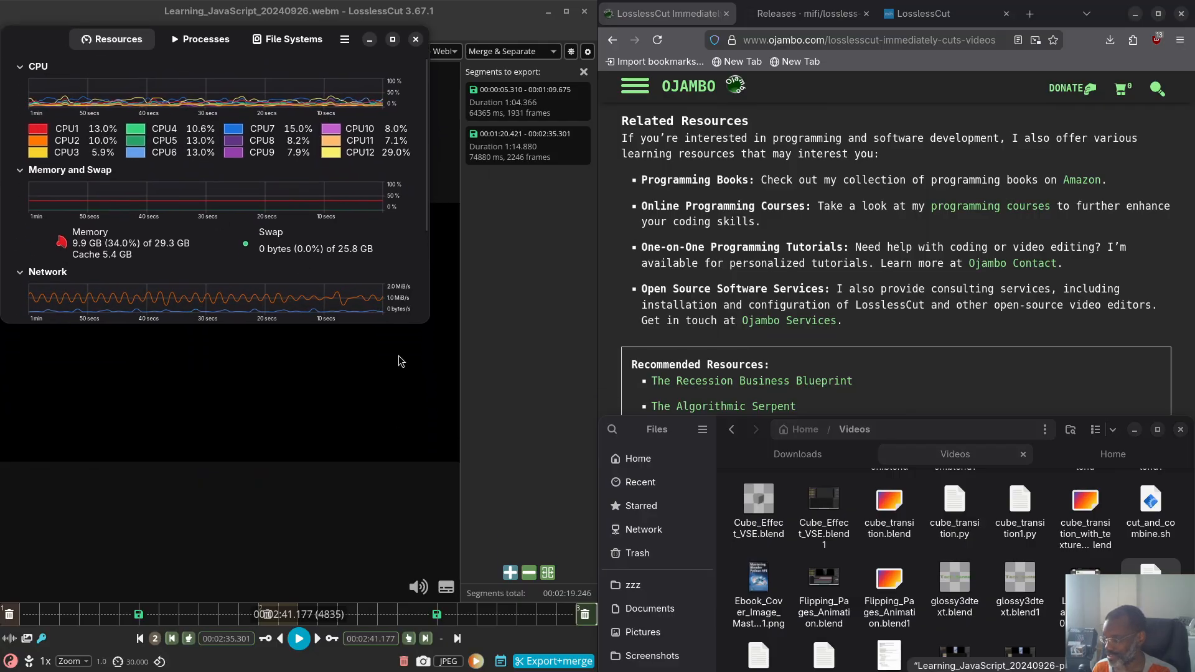
# Export the merged and separate files while monitoring CPU and memory usage, then close the system monitor and the export dialog
pyautogui.click(548, 661)
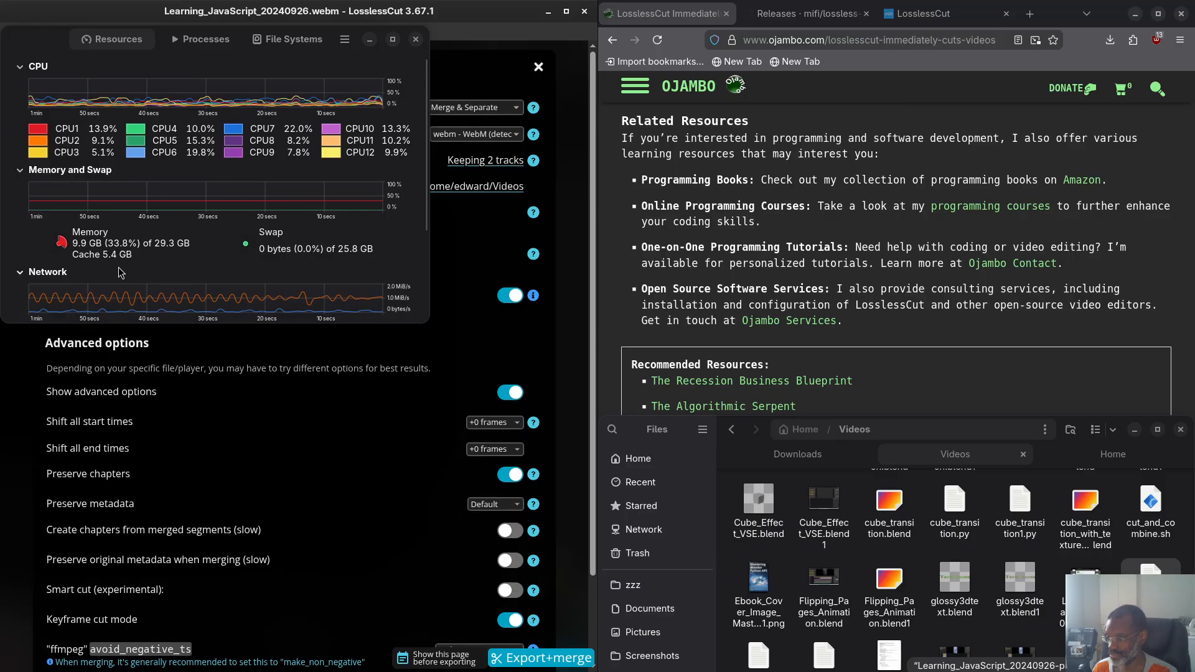
pyautogui.click(567, 664)
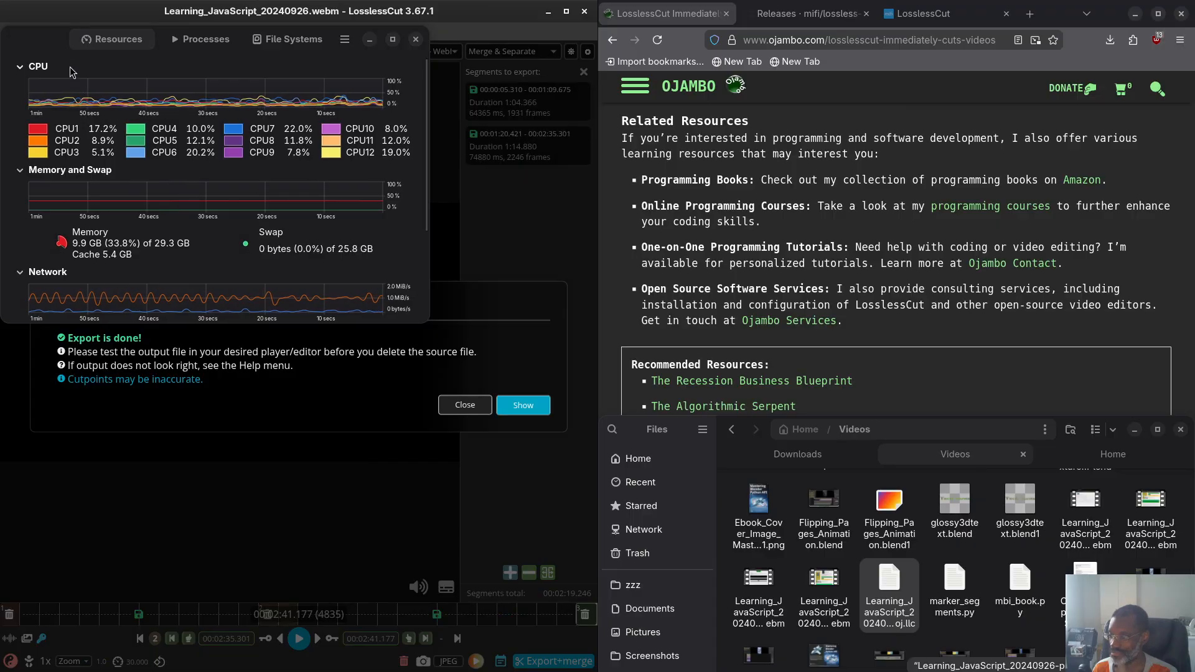
pyautogui.click(417, 39)
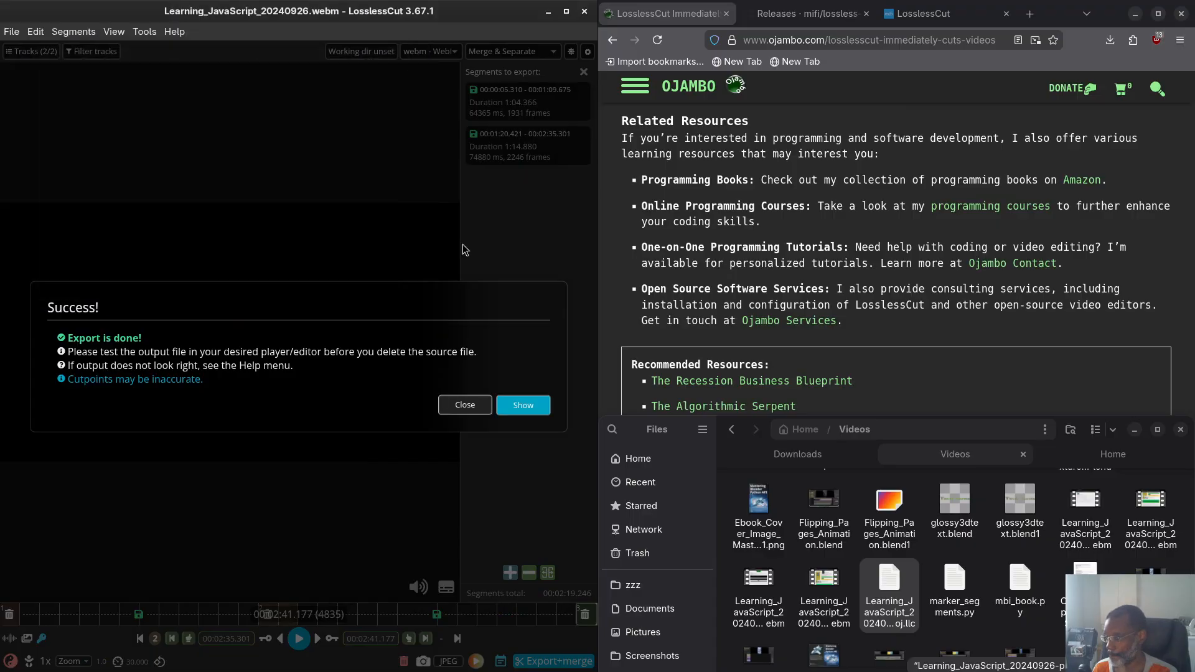
pyautogui.click(467, 412)
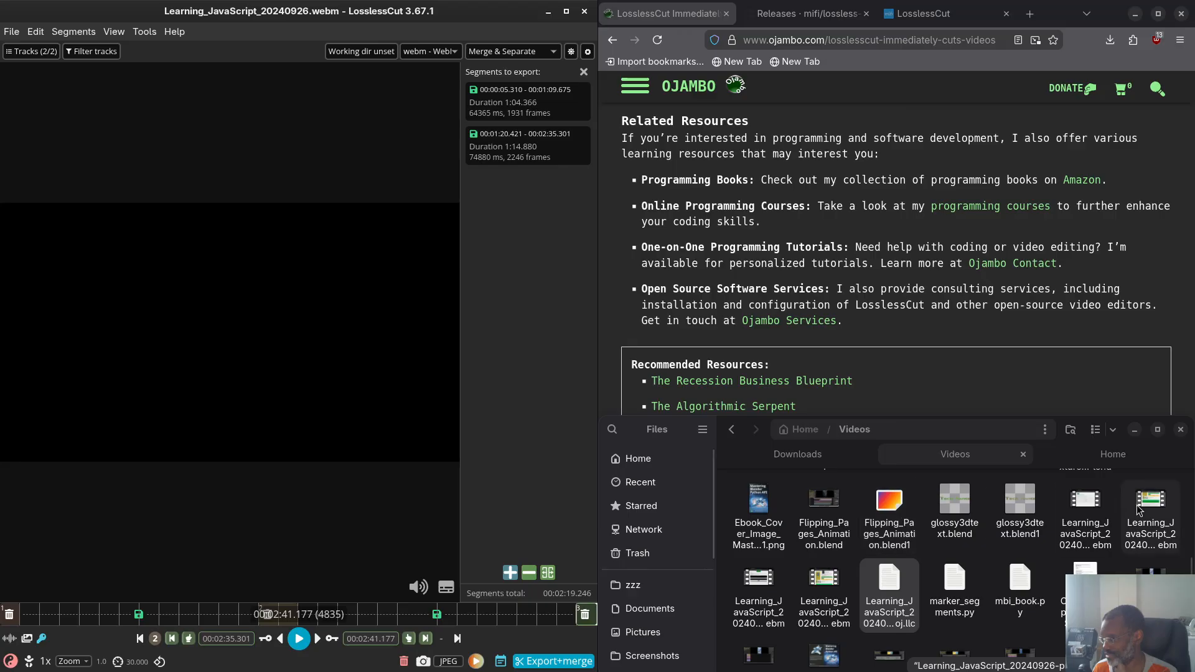
# Move the three newly exported WebM files in the Videos folder to the trash and hide the segments list in the video editor
pyautogui.click(1168, 509)
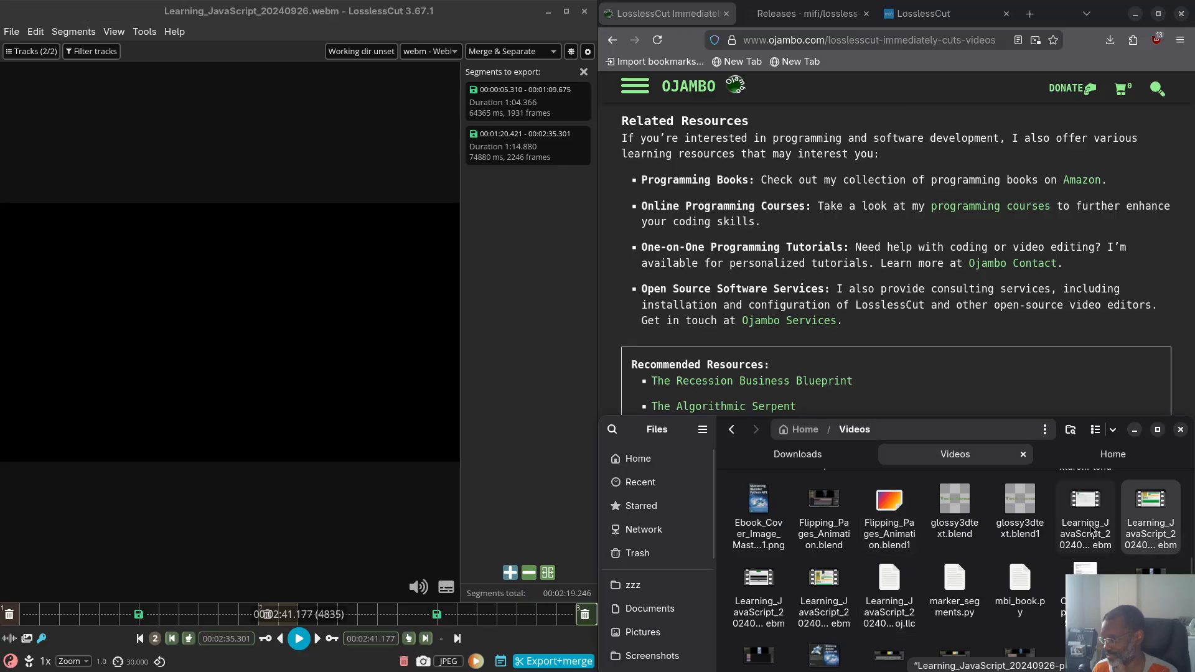
pyautogui.keyDown('shift'); pyautogui.click(822, 615); pyautogui.keyUp('shift')
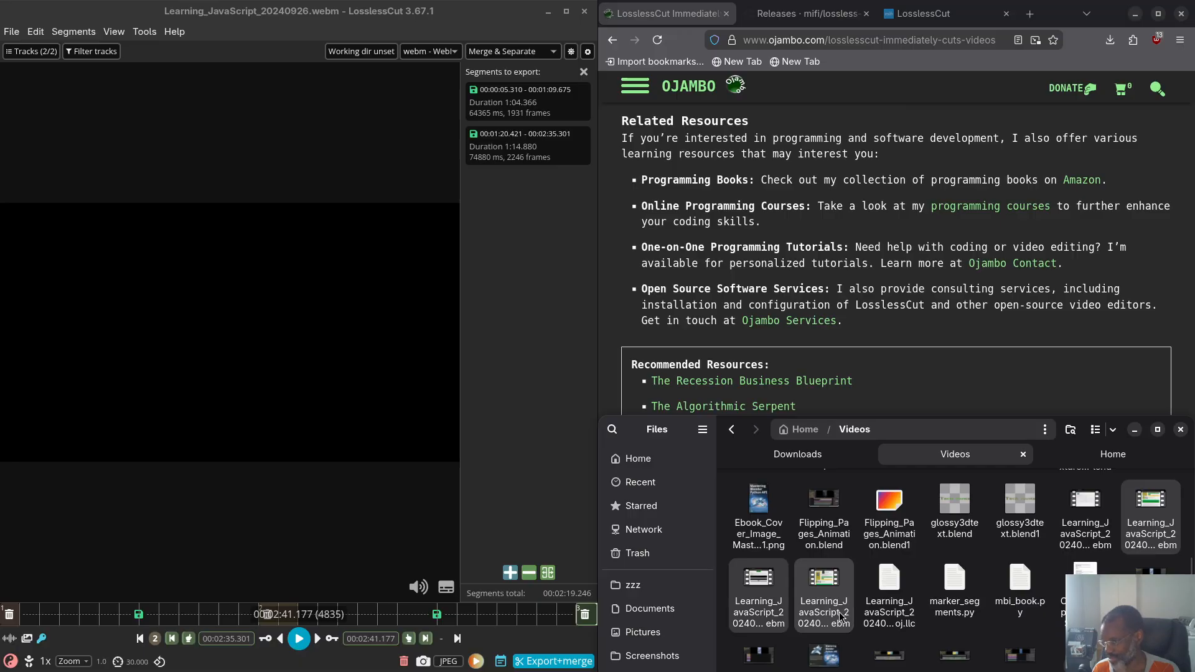
pyautogui.press('Delete')
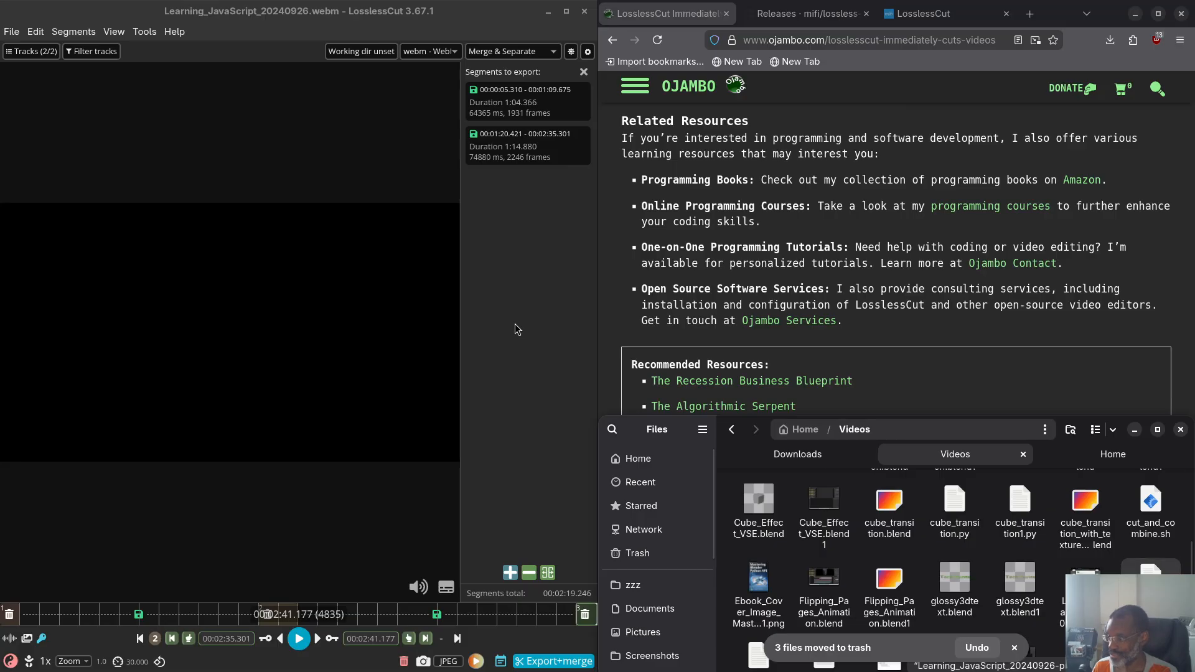
pyautogui.click(584, 72)
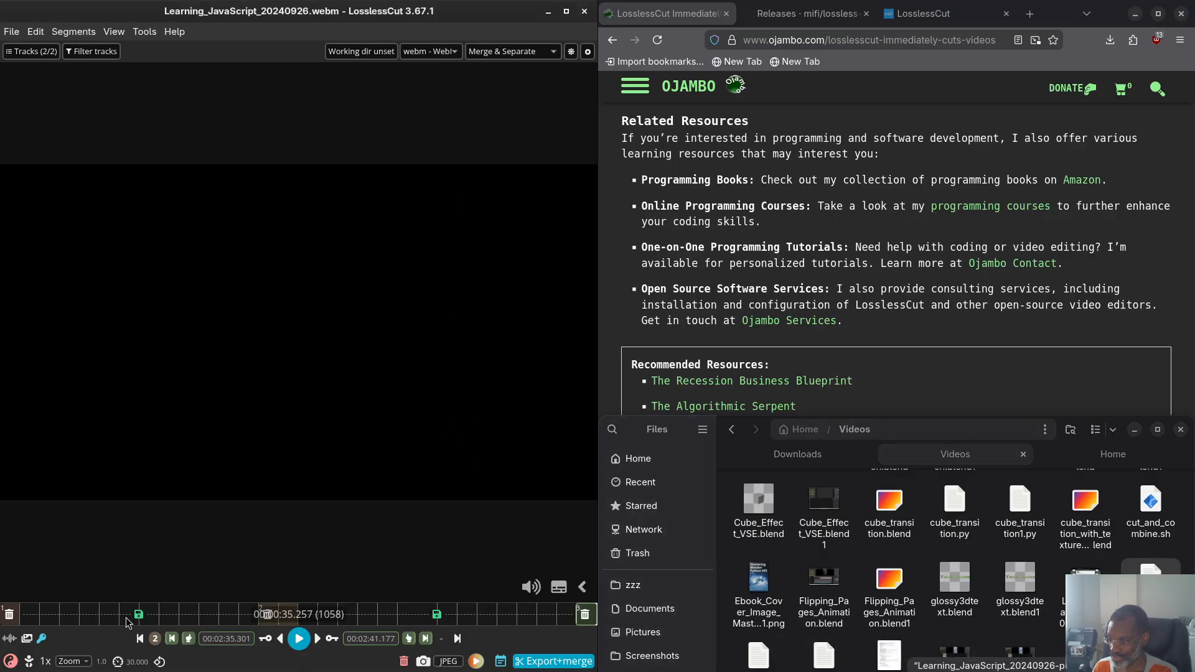
# Play a short stretch of the first kept segment from about 7.7 seconds, and preview the excluded middle section
pyautogui.click(65, 615)
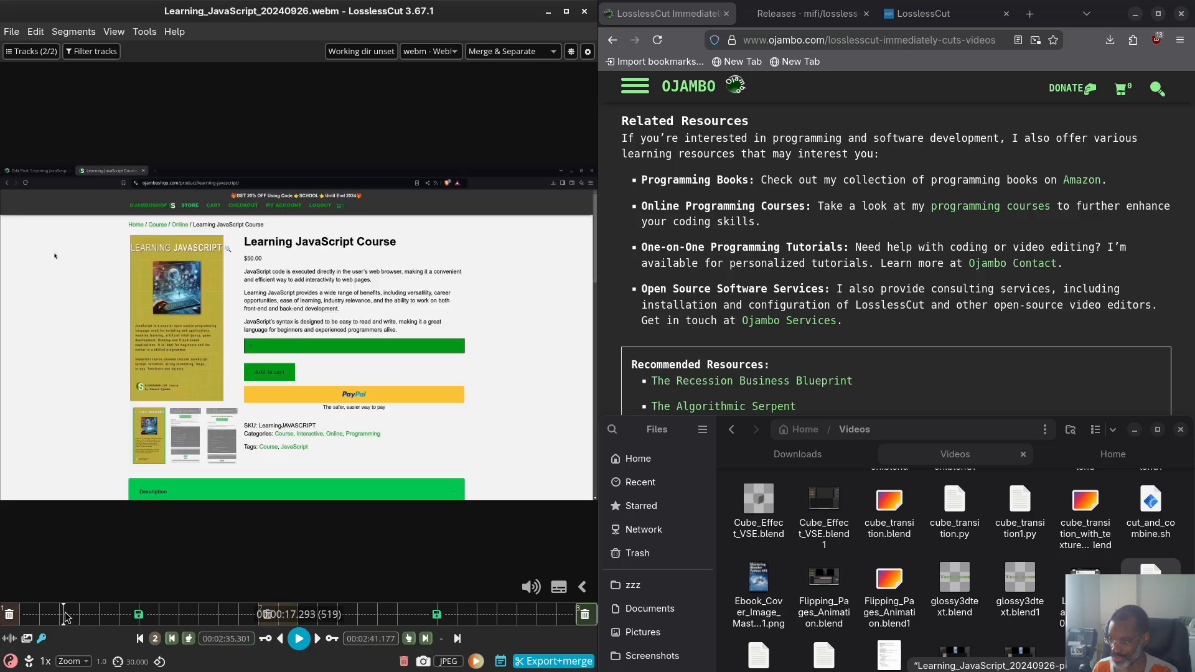
pyautogui.moveTo(65, 616); pyautogui.dragTo(24, 616)
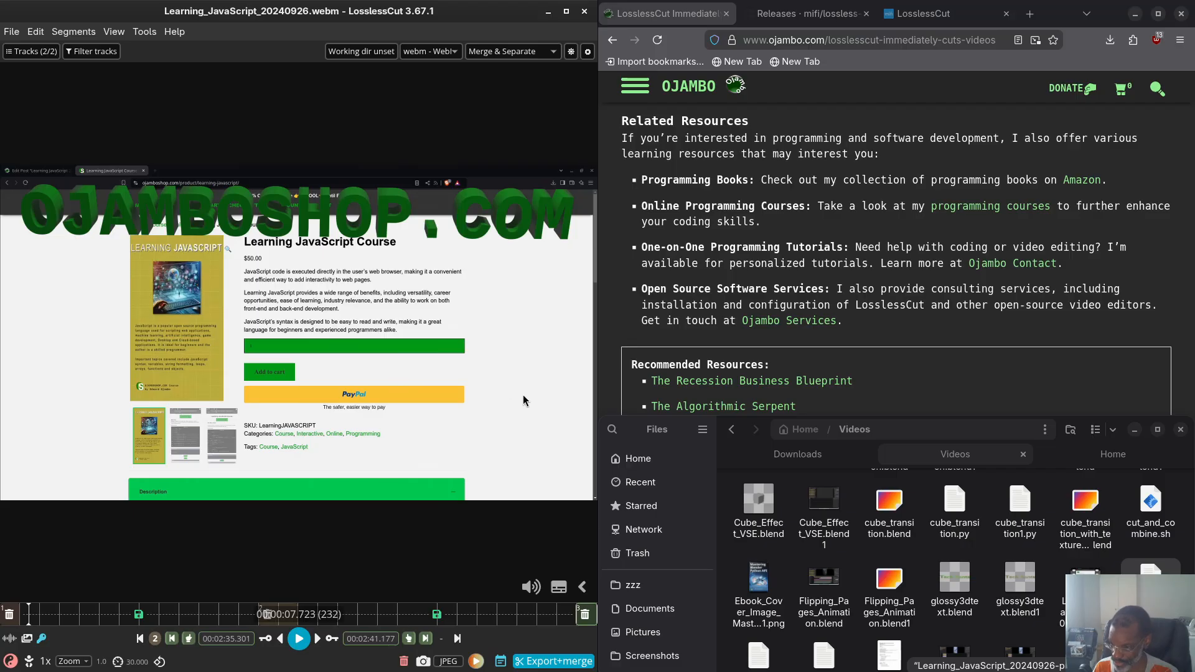
pyautogui.click(300, 639)
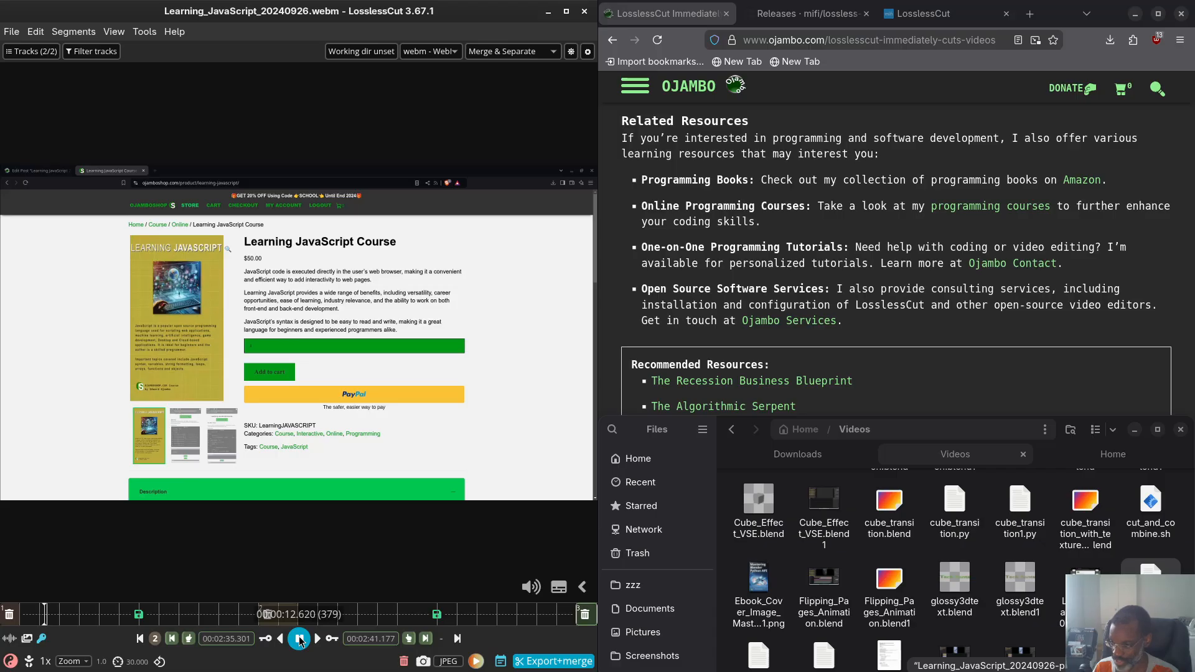
pyautogui.click(300, 639)
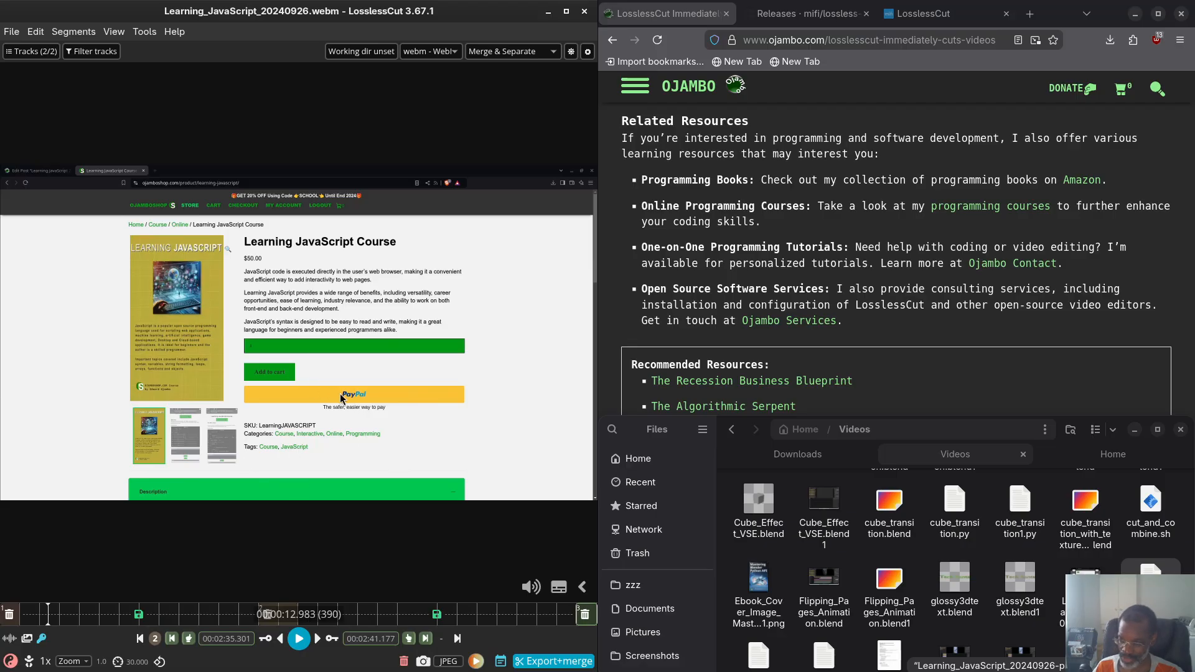
pyautogui.click(555, 616)
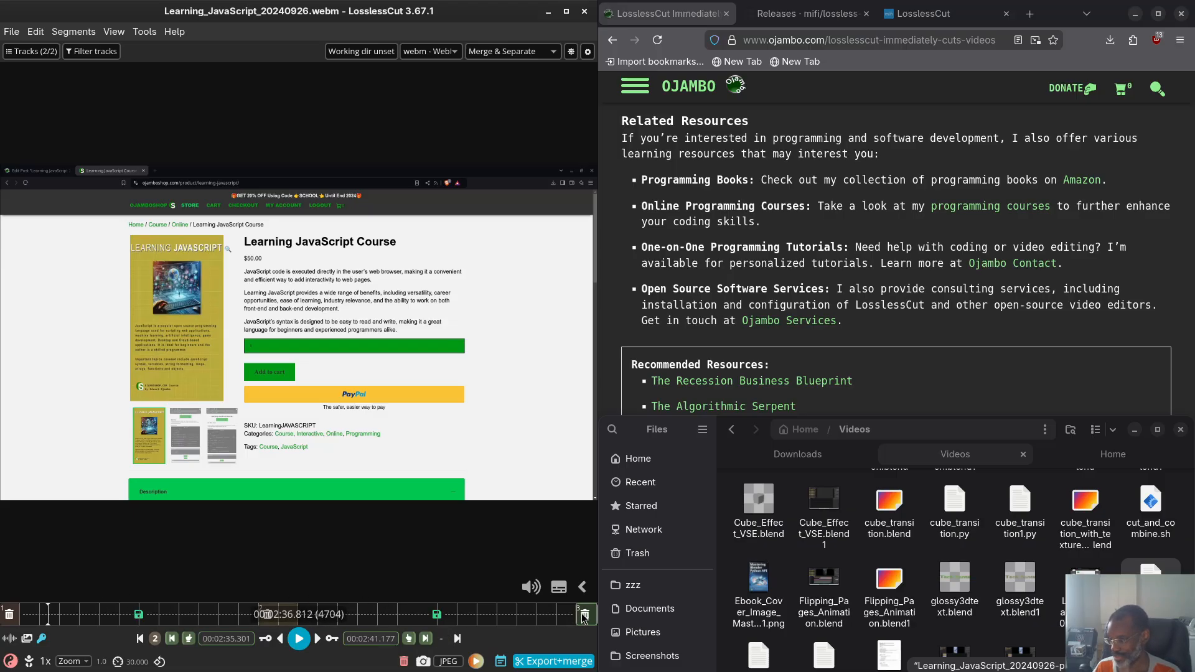
pyautogui.click(279, 616)
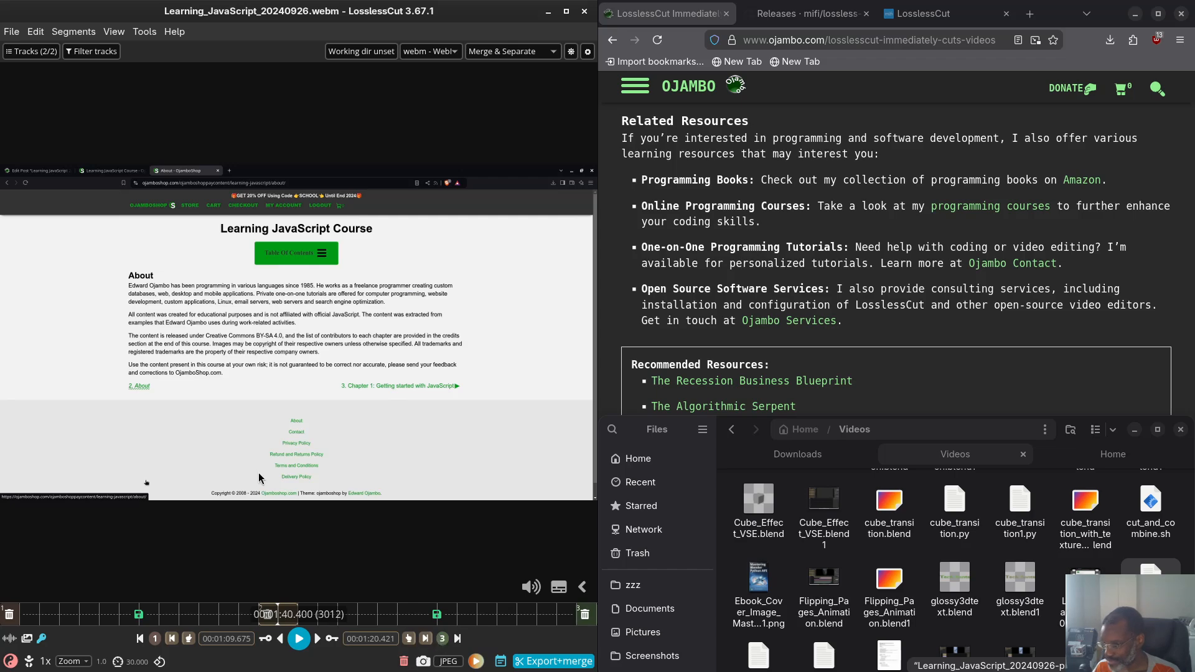
pyautogui.click(10, 35)
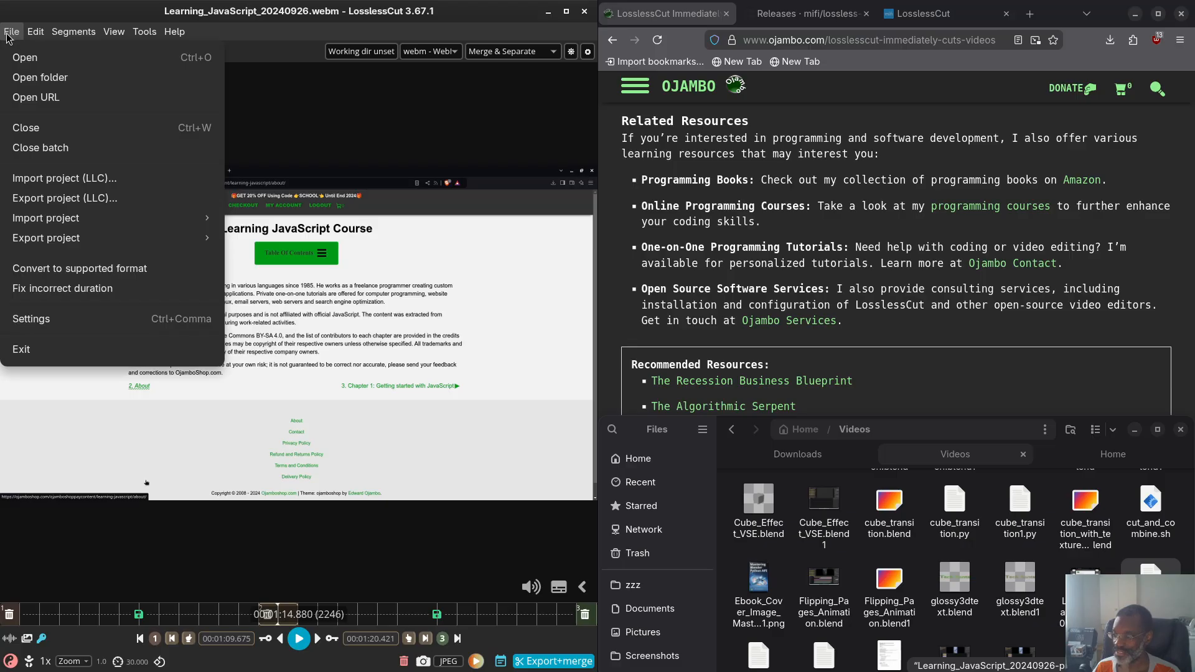
pyautogui.moveTo(44, 34)
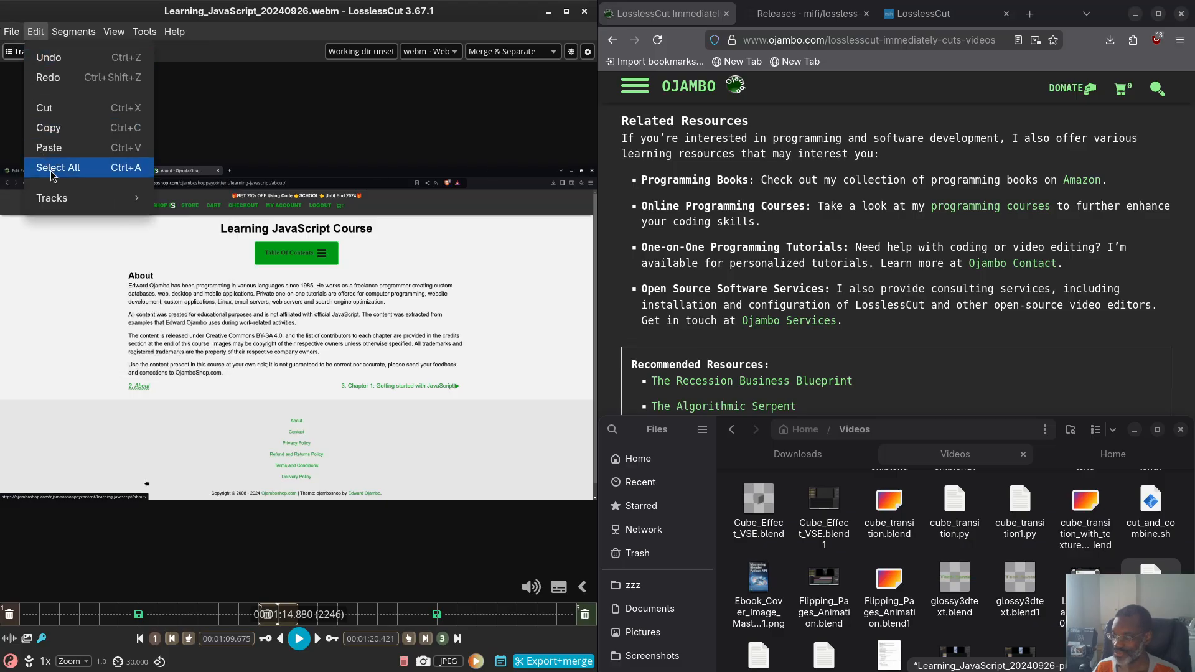
pyautogui.moveTo(65, 199)
pyautogui.click(274, 620)
pyautogui.click(269, 614)
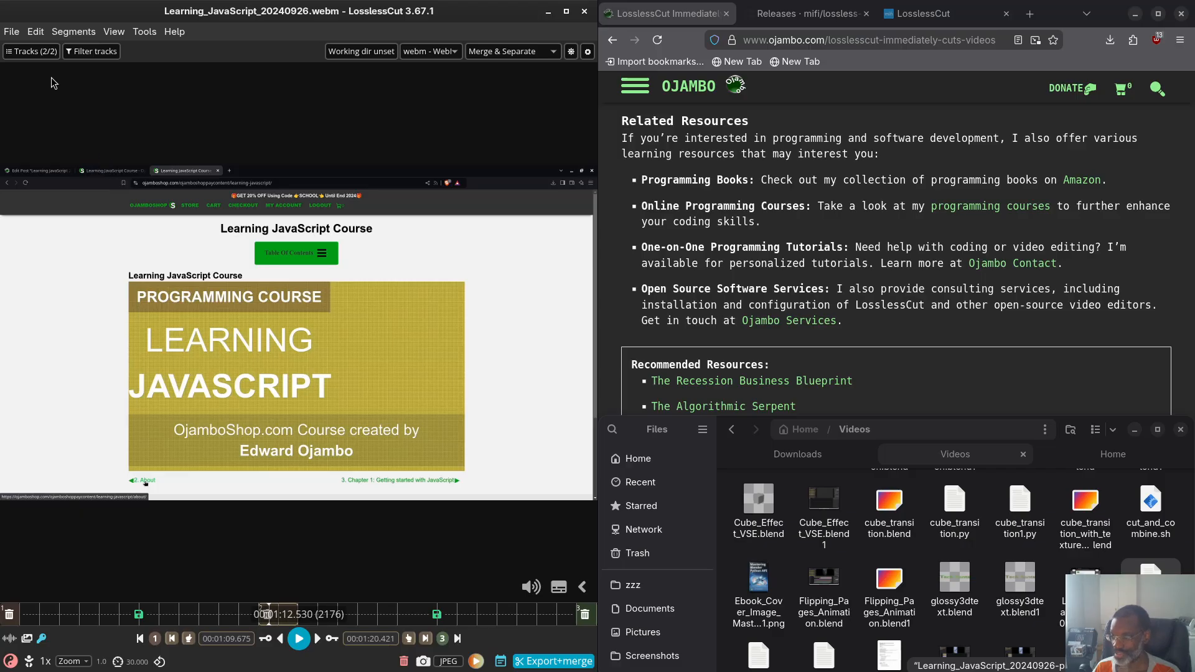
pyautogui.click(174, 31)
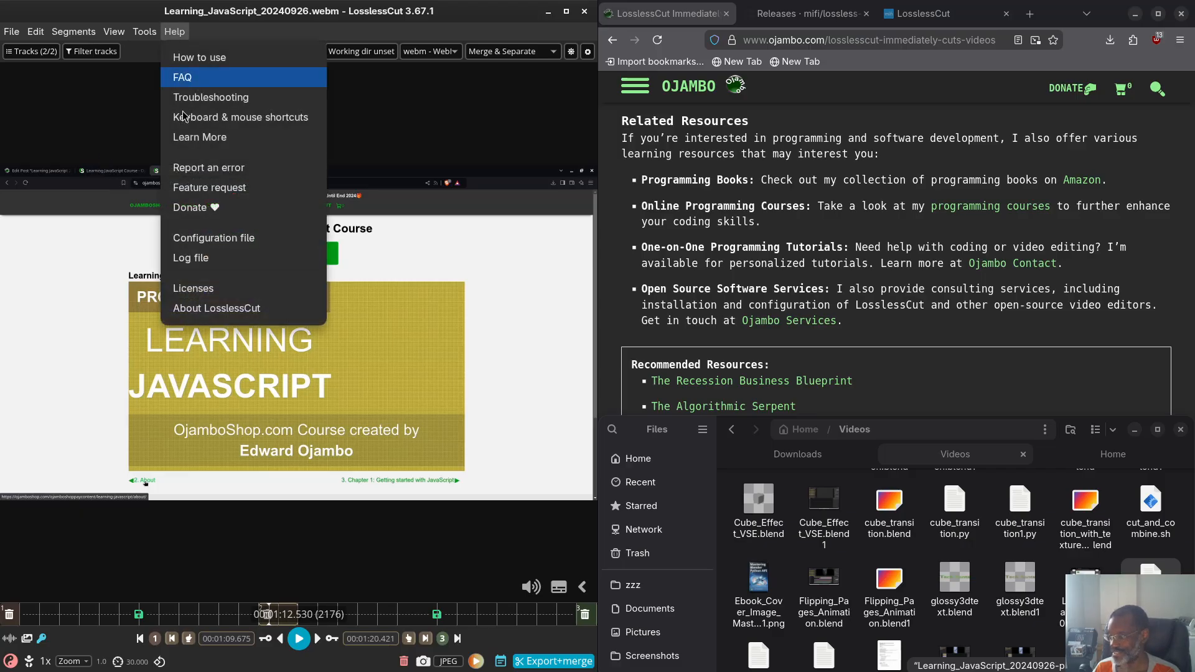
pyautogui.click(276, 607)
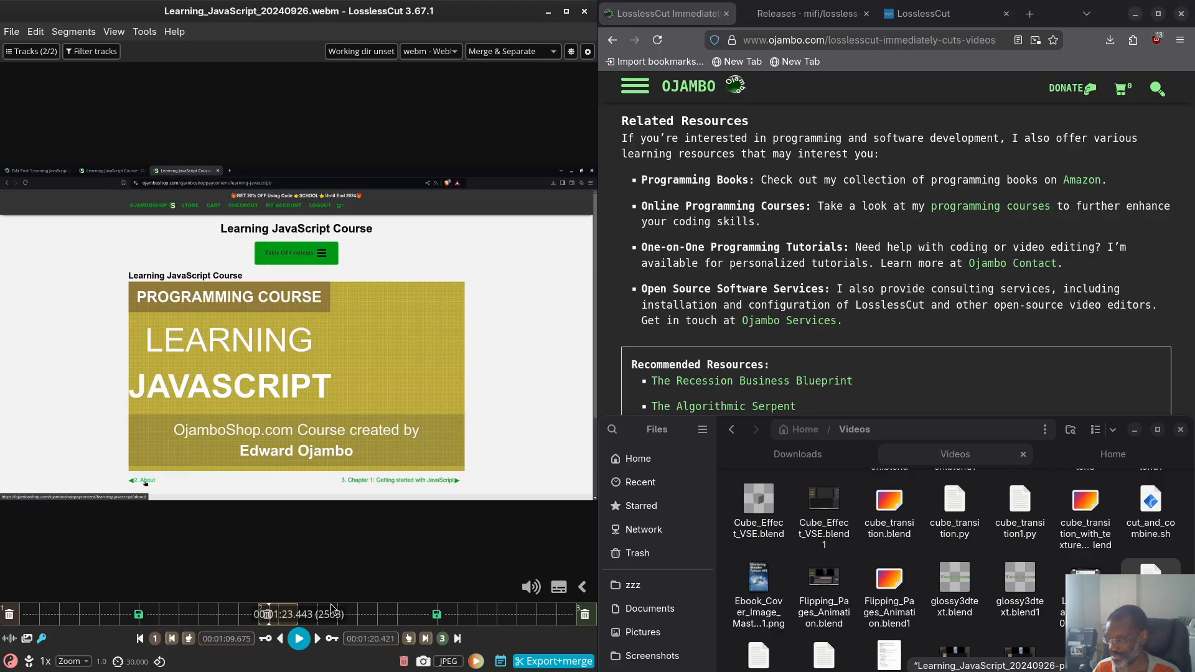
# Preview the excluded sections and the second kept segment up to 00:01:51.313, and review the video's track list
pyautogui.click(585, 616)
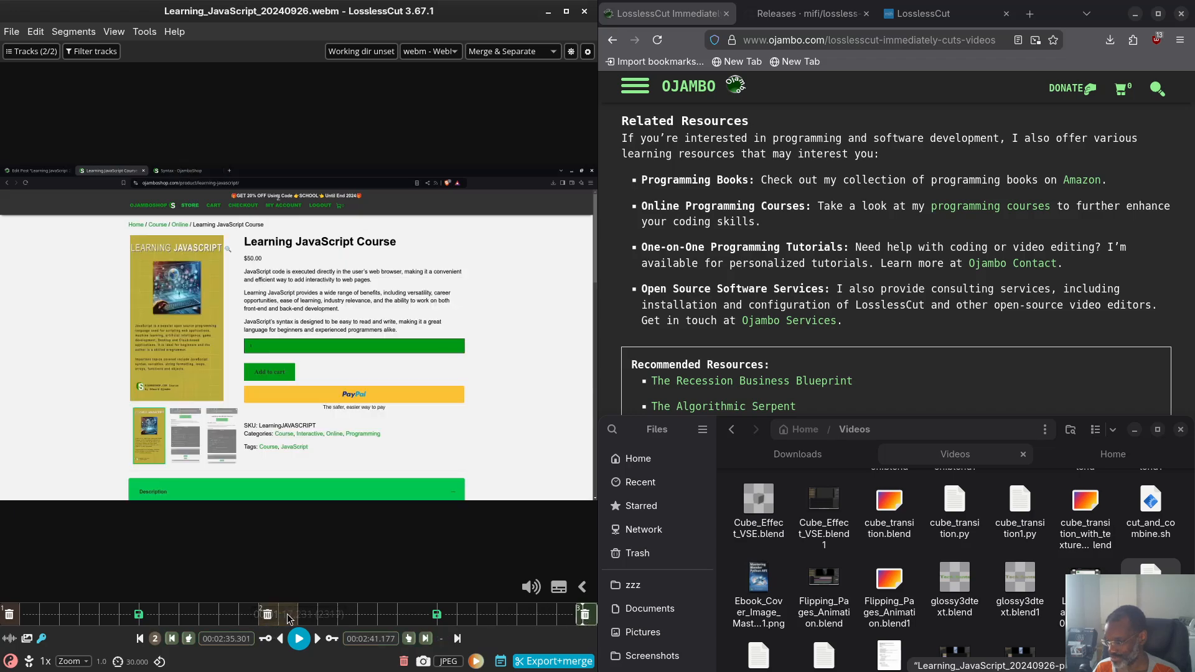
pyautogui.click(288, 616)
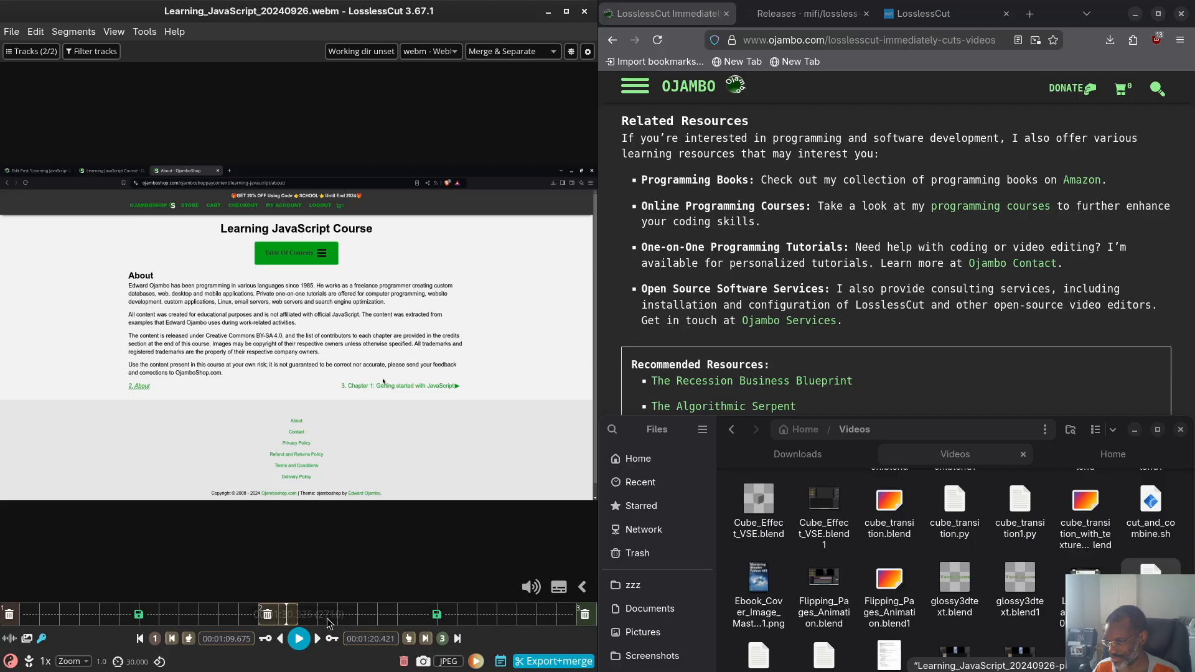
pyautogui.click(319, 616)
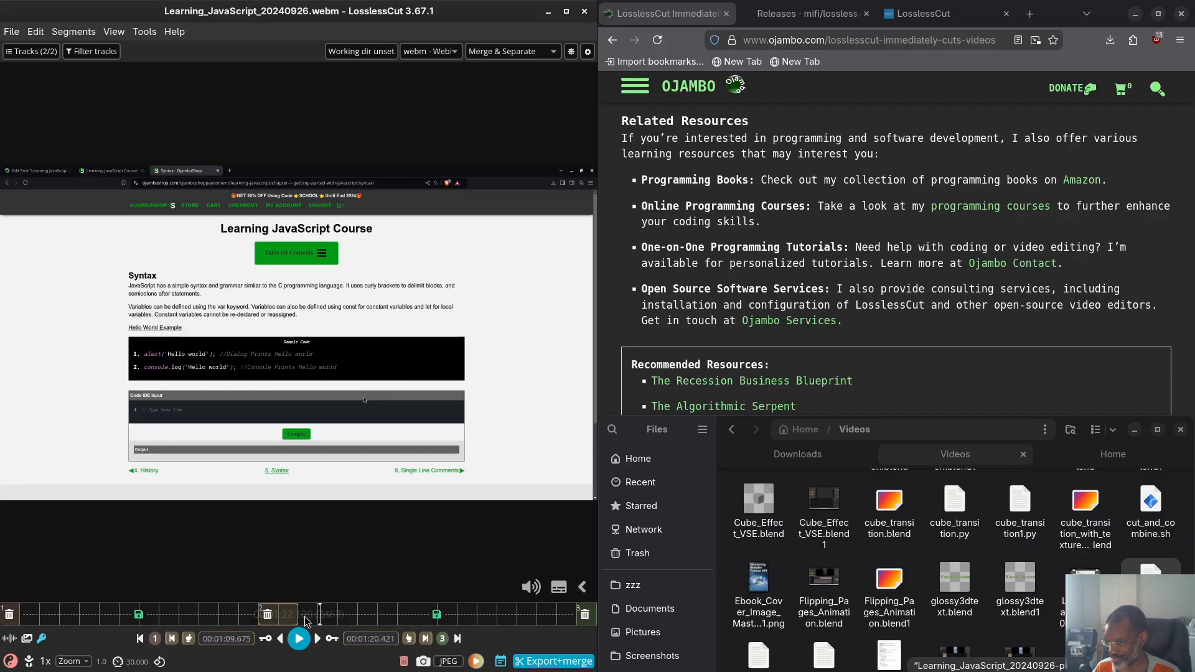
pyautogui.moveTo(320, 616); pyautogui.dragTo(319, 615)
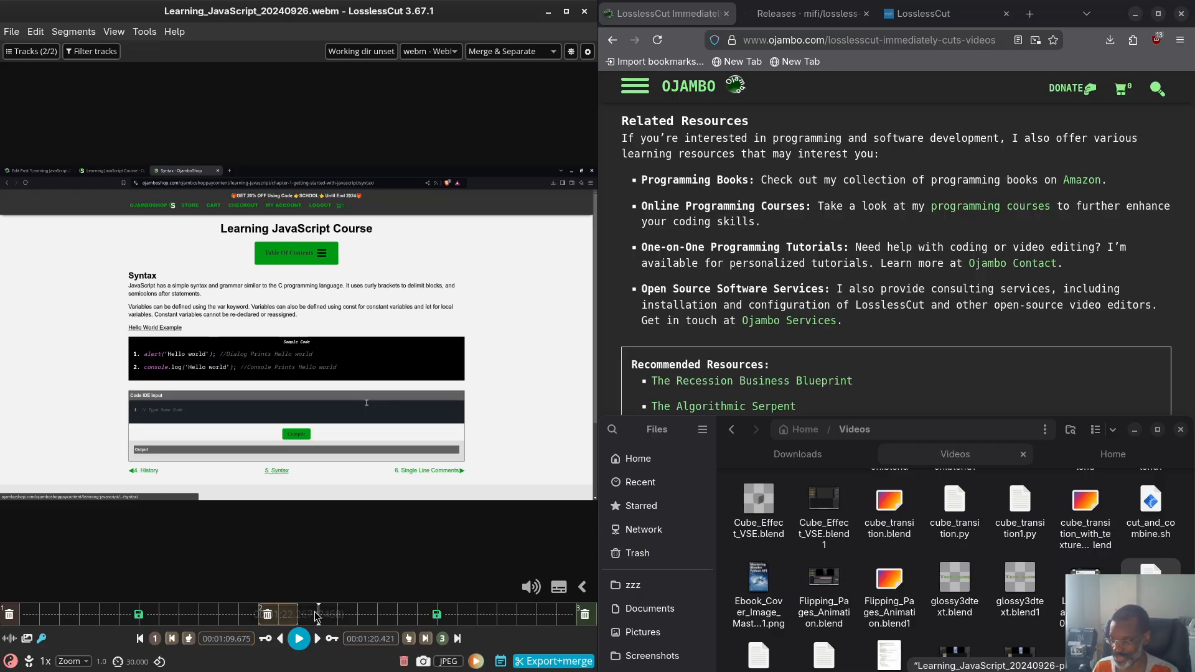
pyautogui.click(341, 627)
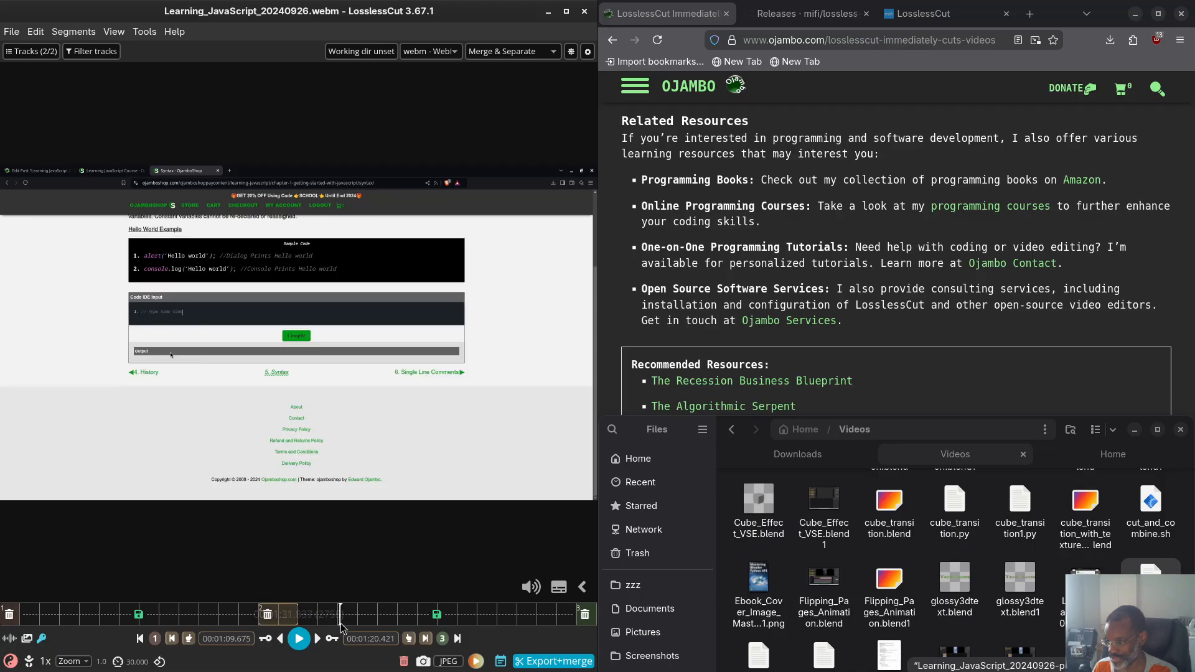
pyautogui.moveTo(339, 625); pyautogui.dragTo(417, 612)
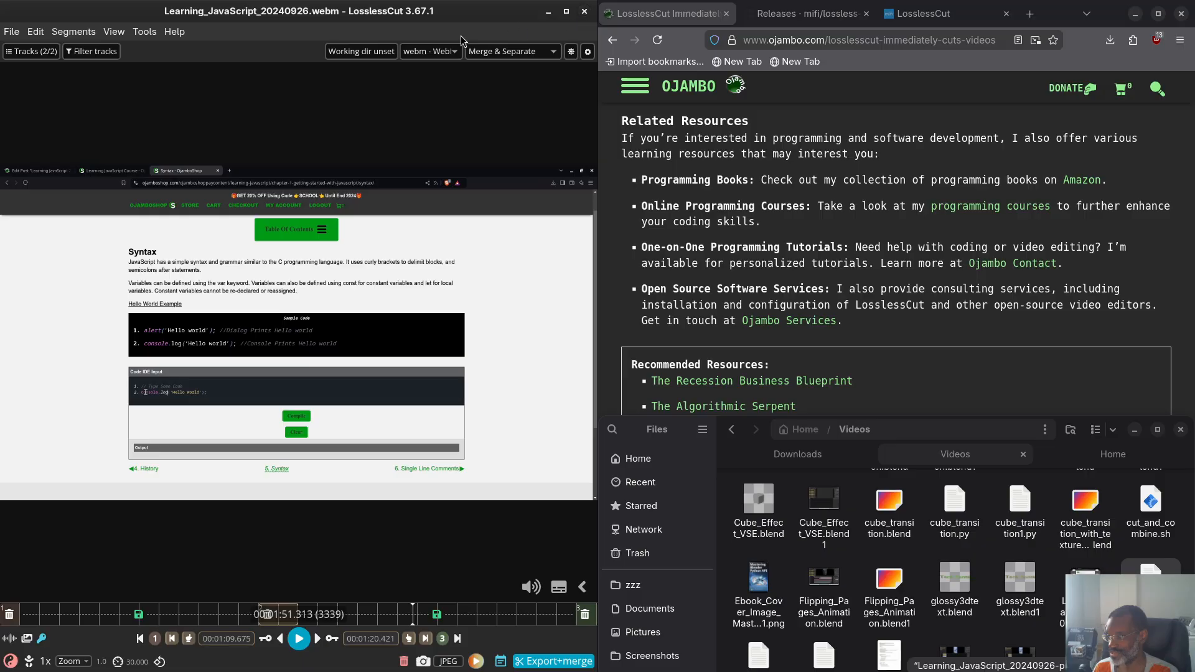
pyautogui.click(43, 55)
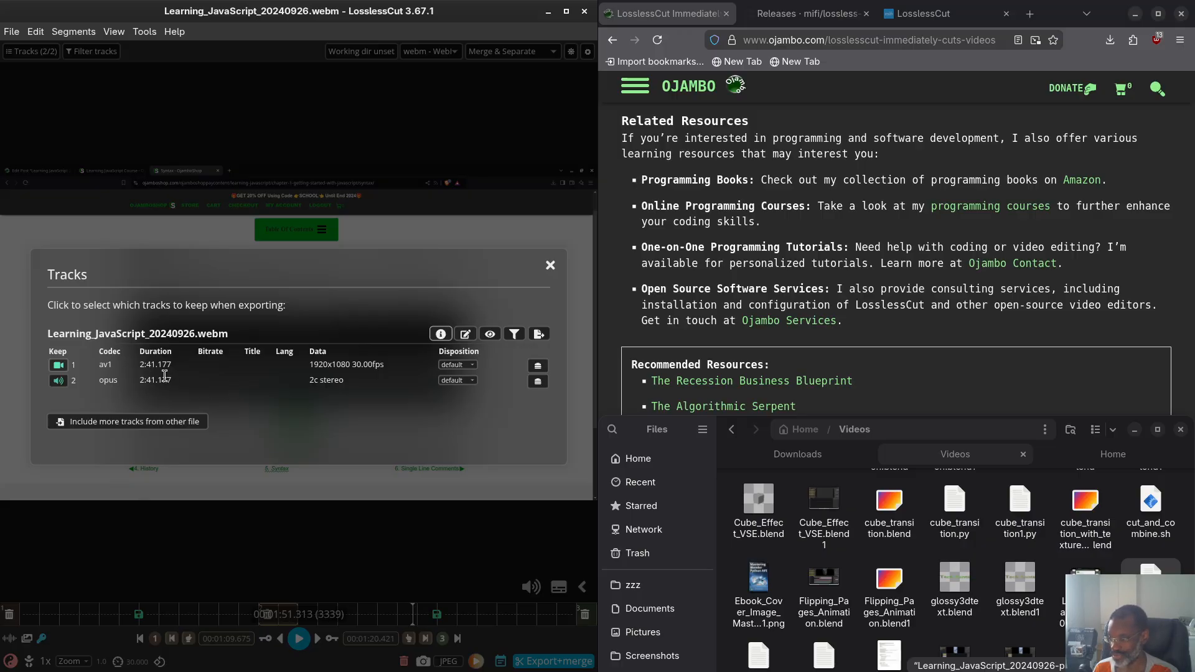
pyautogui.click(551, 266)
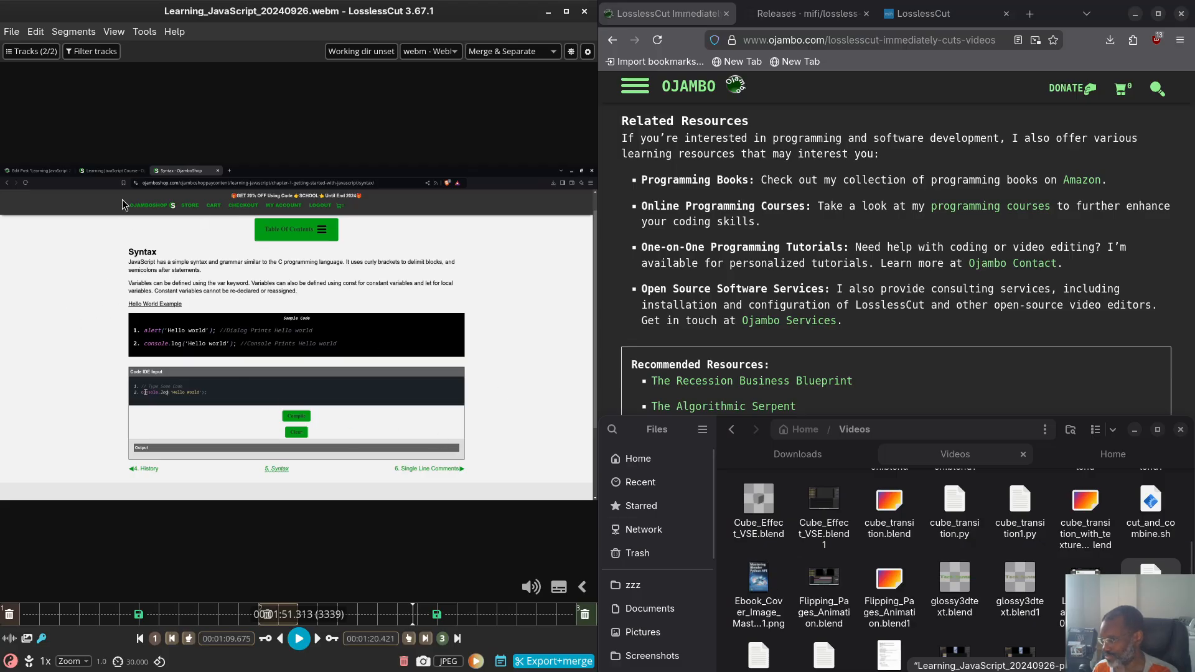
pyautogui.scroll(3, 865, 558)
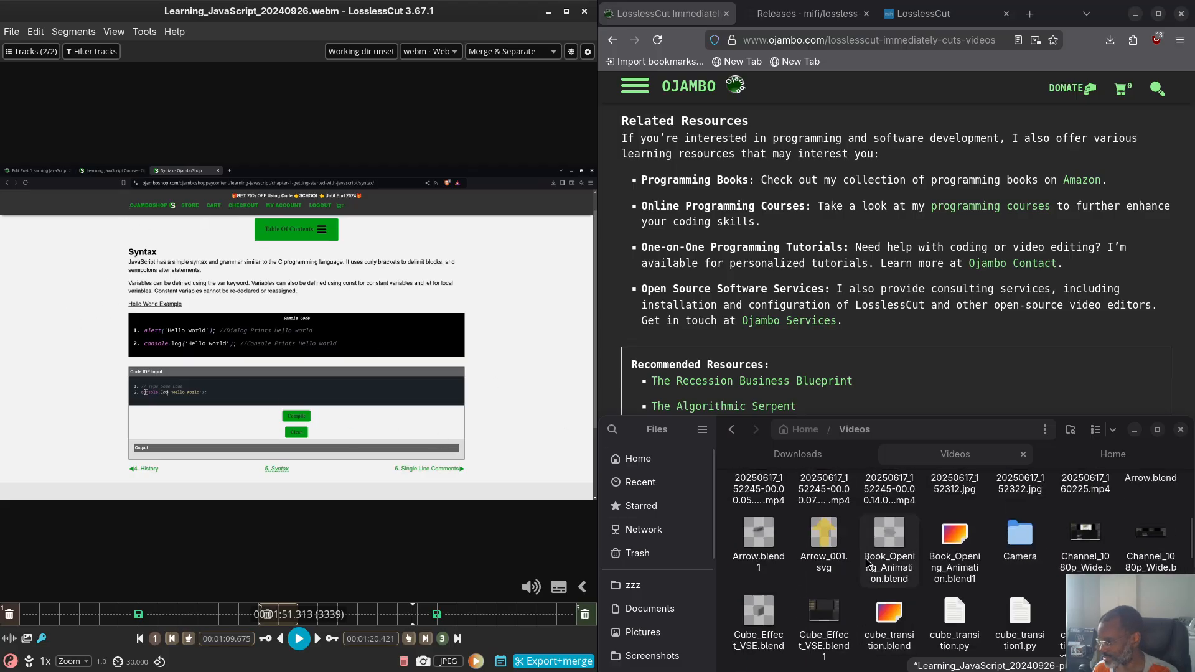
pyautogui.scroll(4, 866, 561)
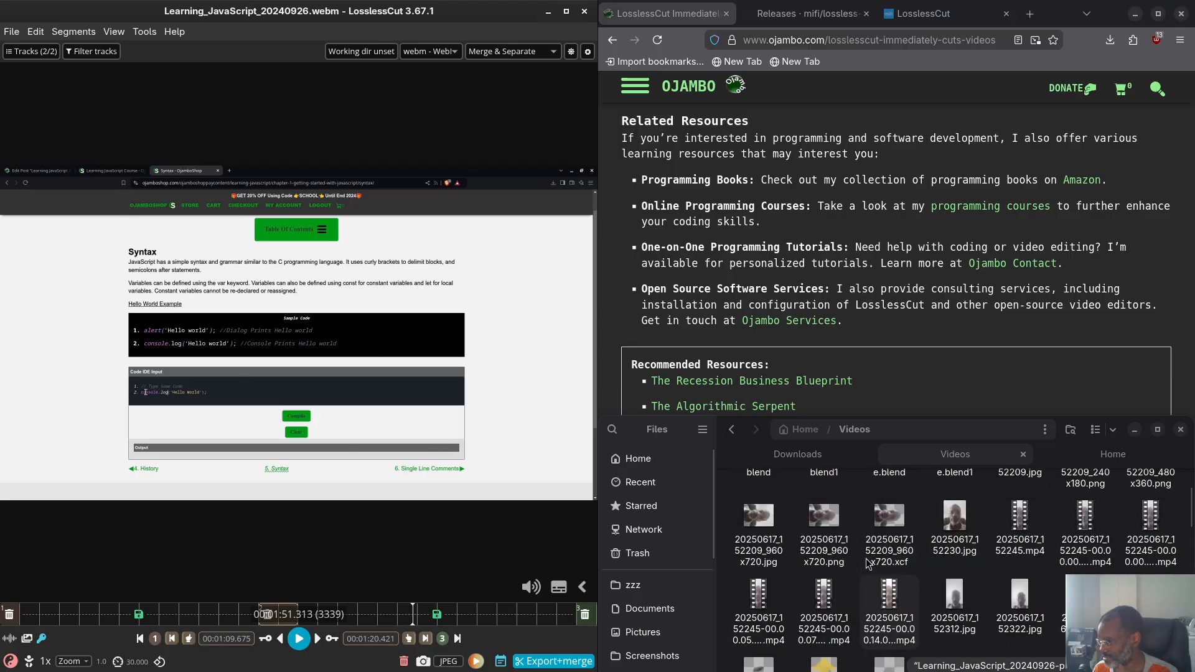
pyautogui.click(1109, 464)
pyautogui.moveTo(760, 517); pyautogui.dragTo(416, 337)
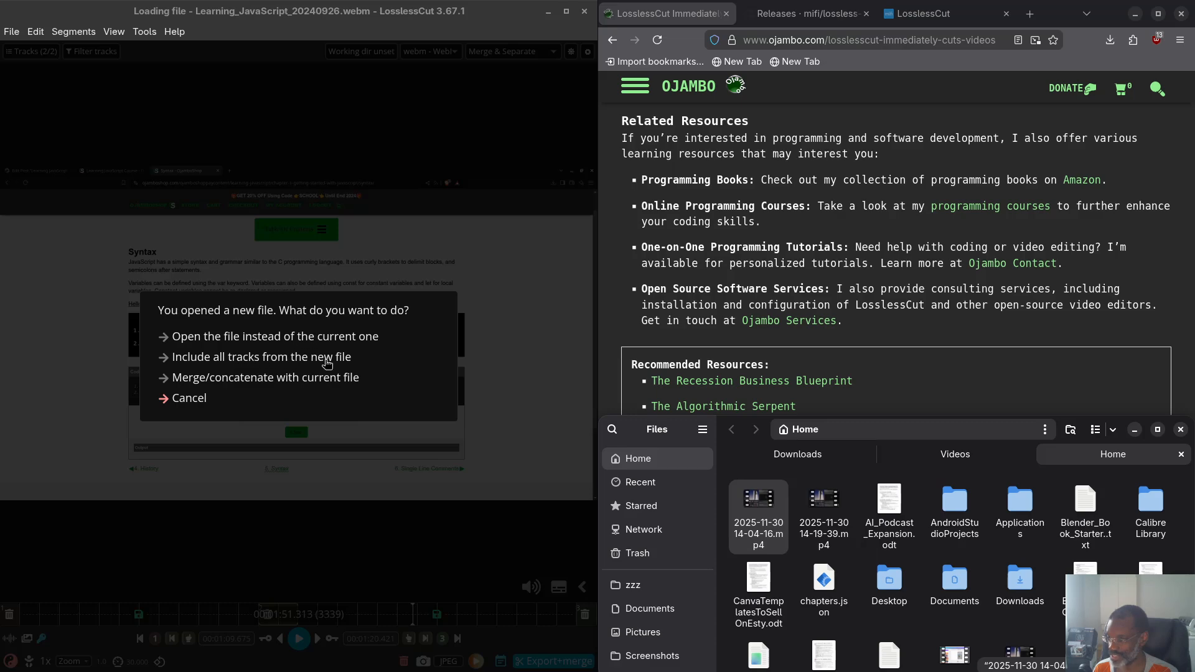
pyautogui.click(237, 383)
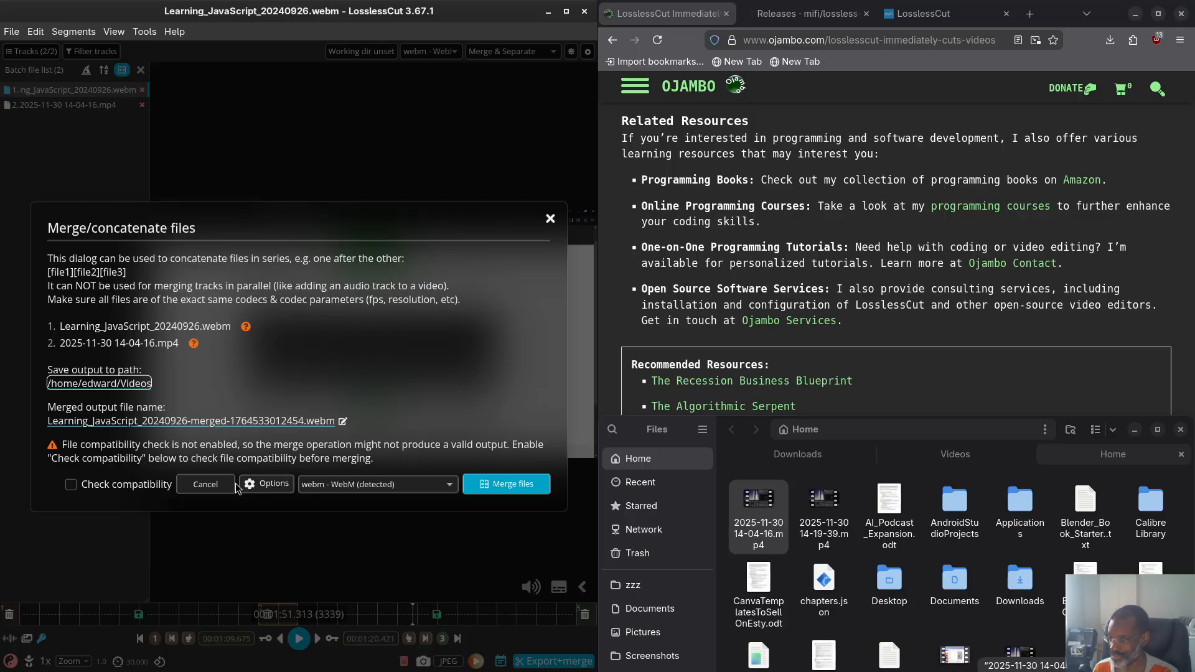
# Enable the compatibility check, merge the WebM and MP4 files into one WebM output, and dismiss the success dialog
pyautogui.click(72, 484)
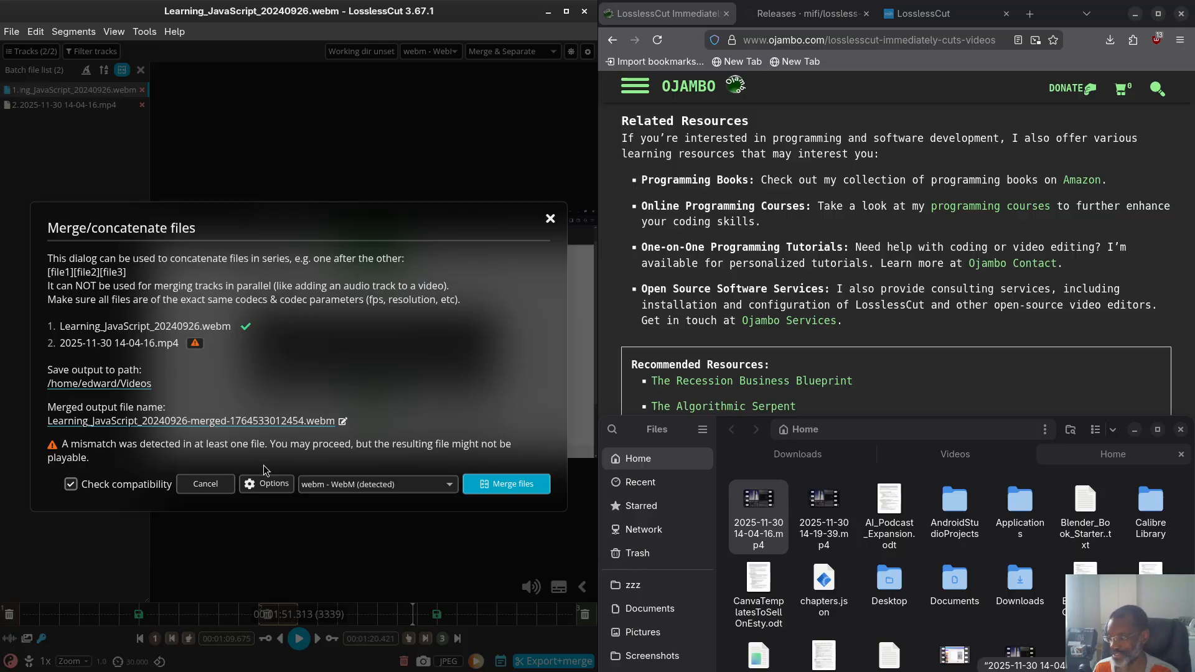
pyautogui.click(527, 484)
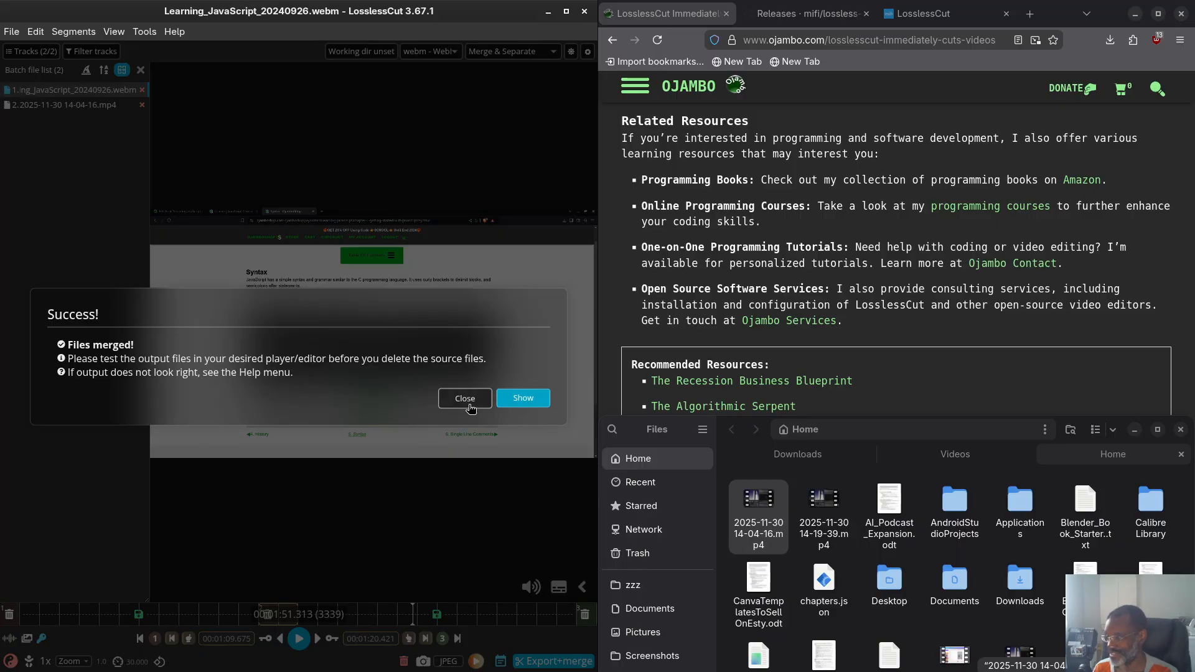
pyautogui.click(377, 439)
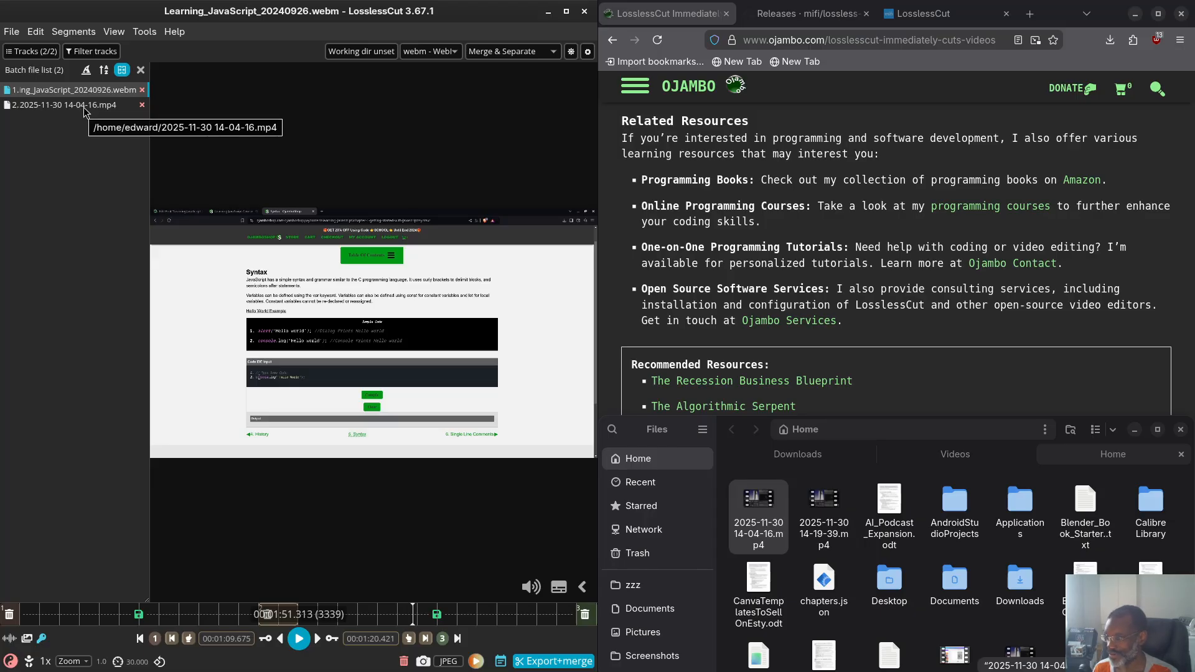
pyautogui.click(84, 109)
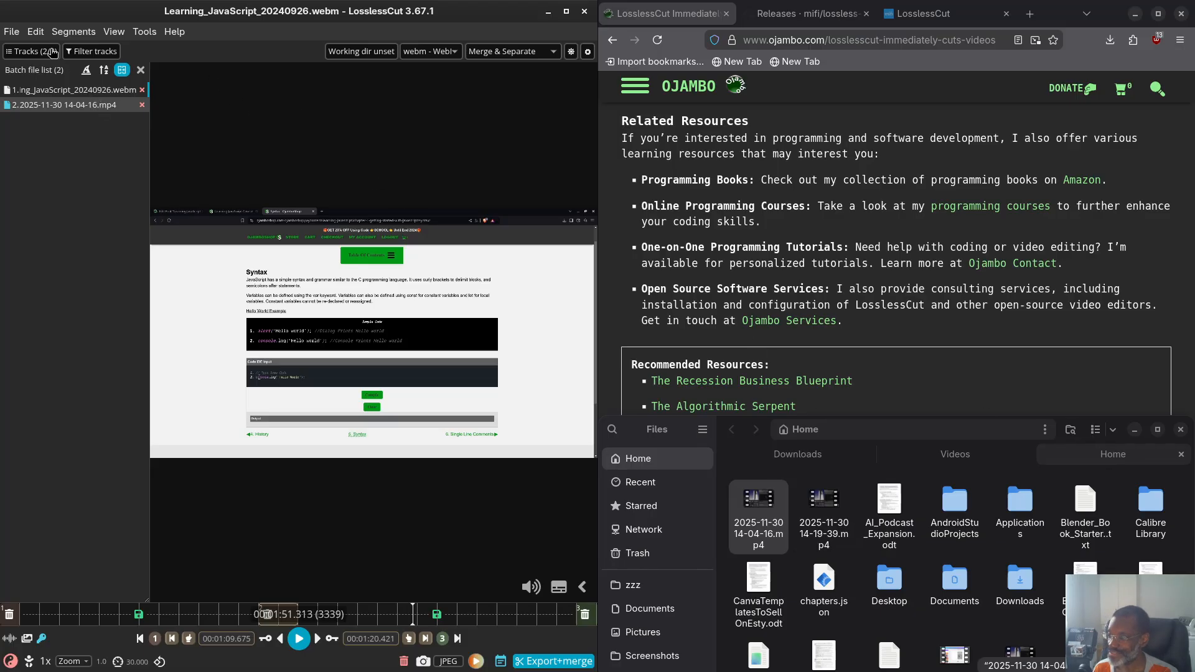
pyautogui.click(59, 53)
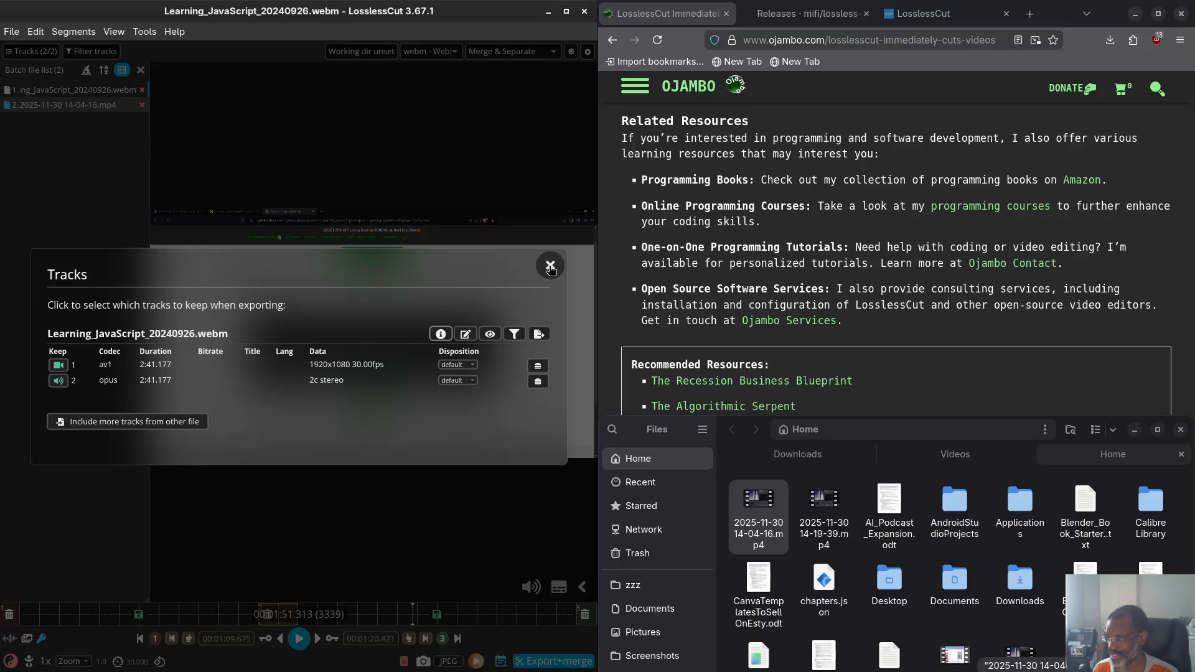
pyautogui.click(550, 266)
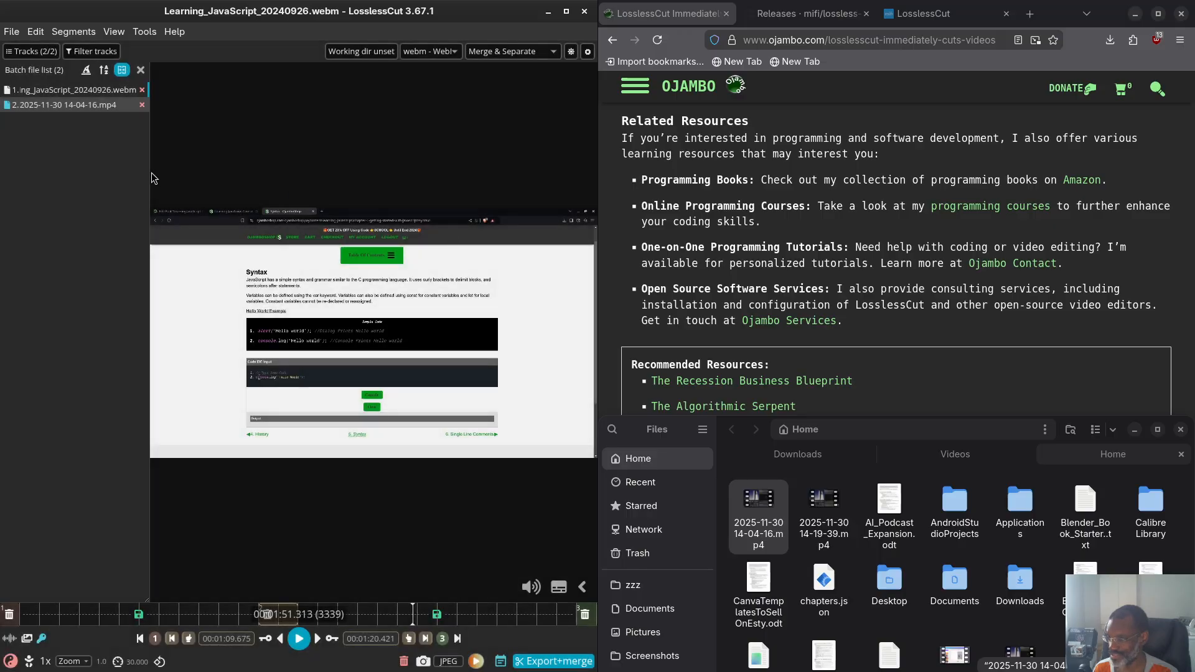
pyautogui.click(80, 95)
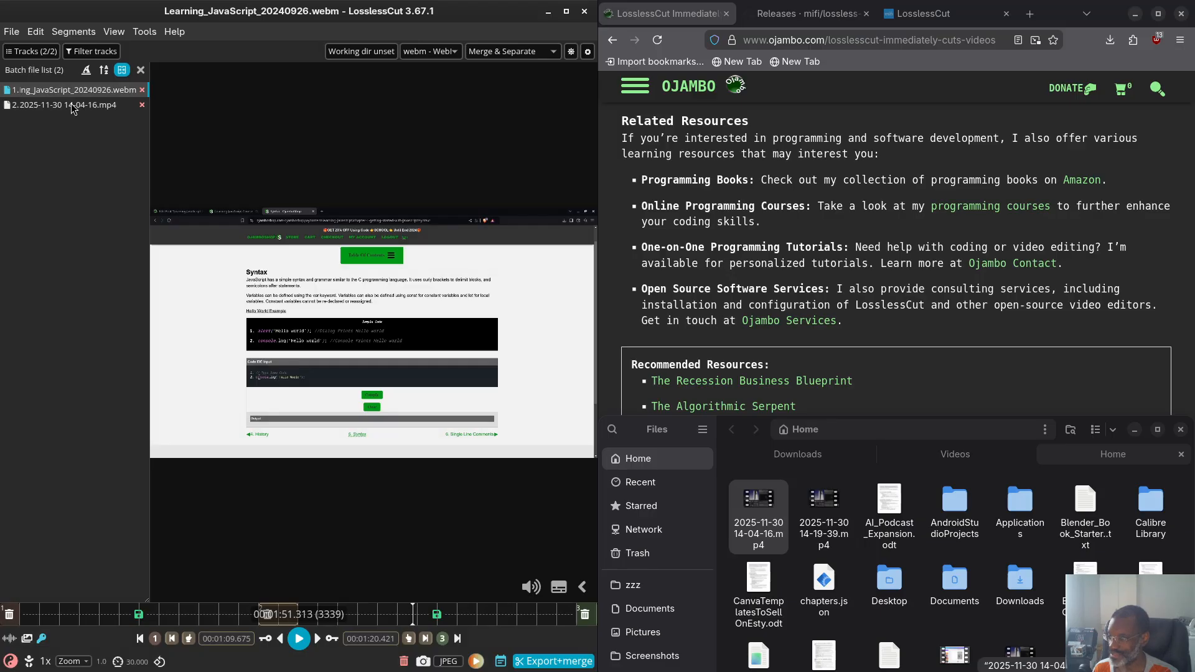
pyautogui.click(73, 108)
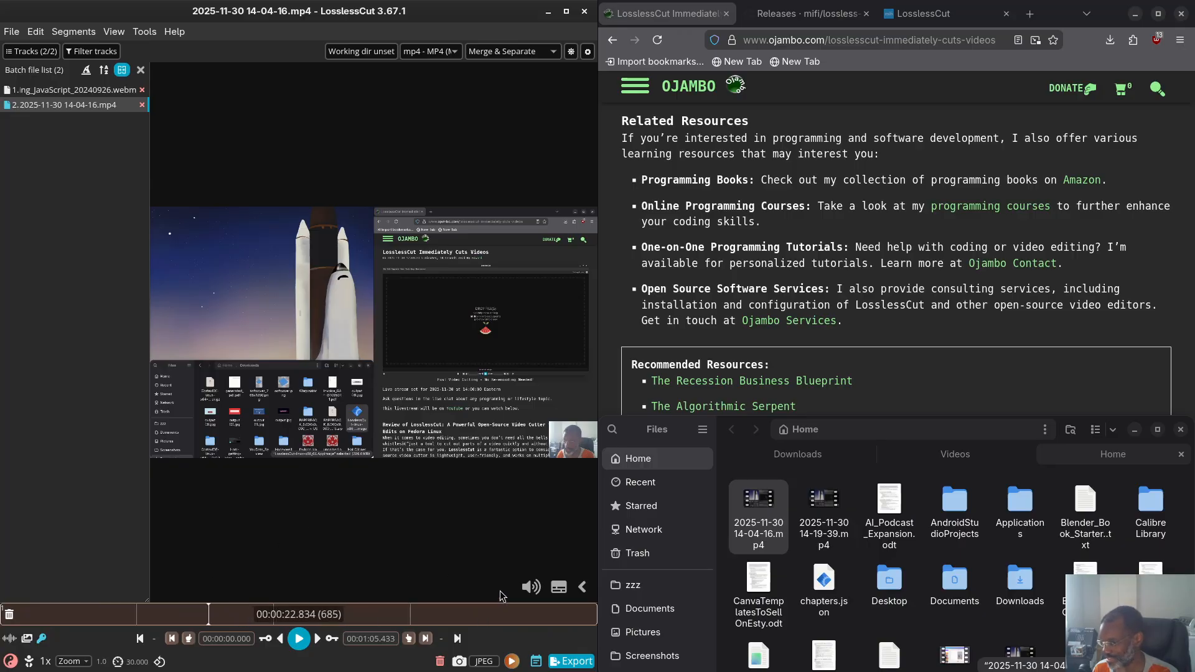
pyautogui.click(572, 661)
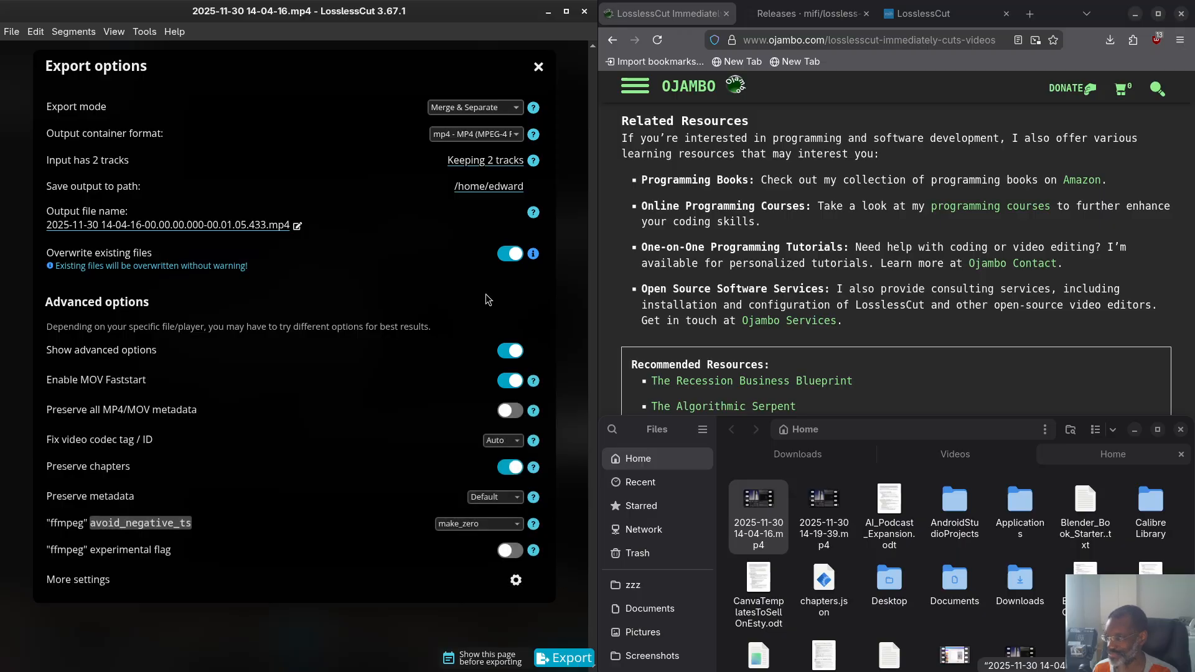
pyautogui.click(471, 110)
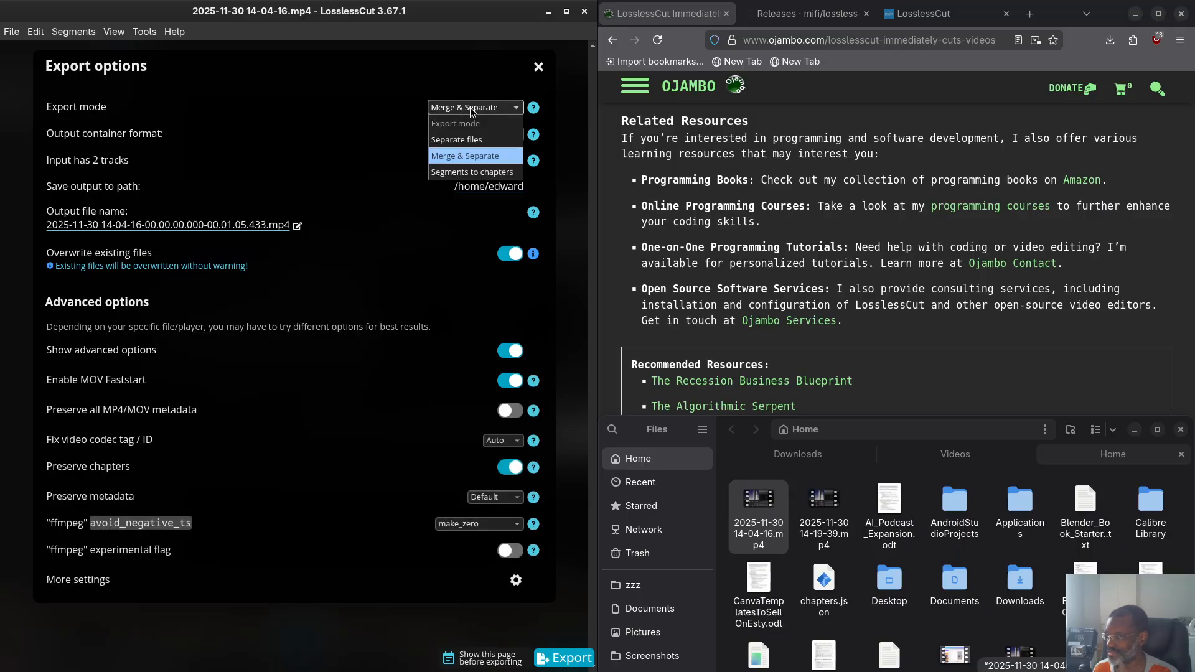
pyautogui.click(481, 163)
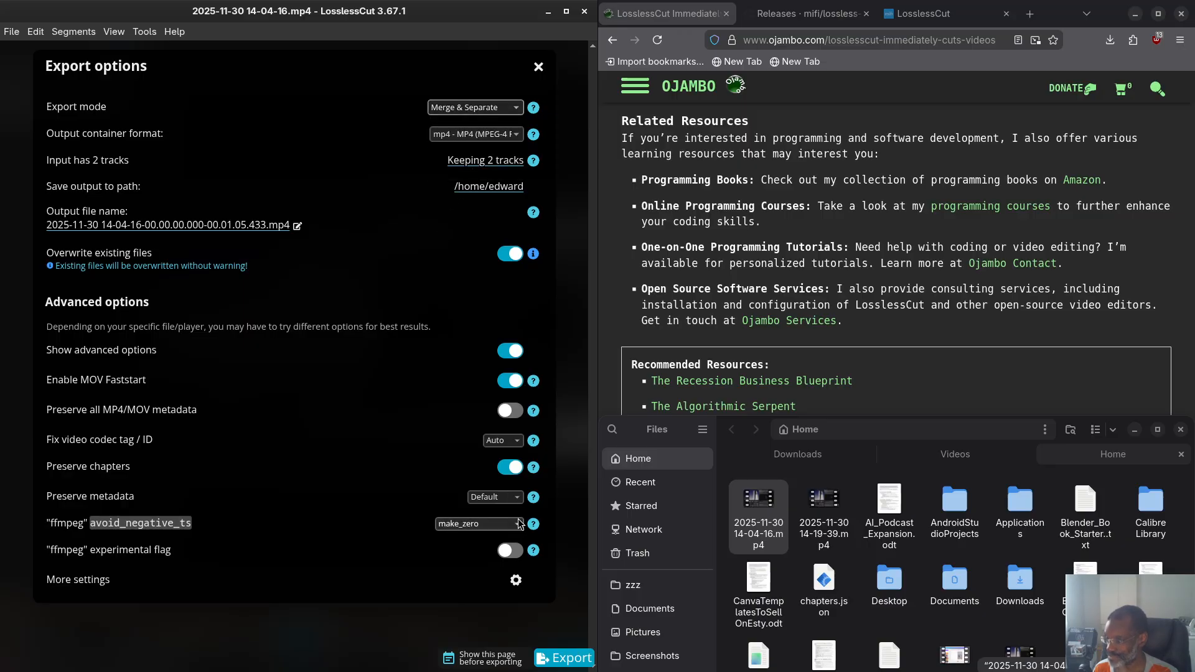
pyautogui.click(564, 658)
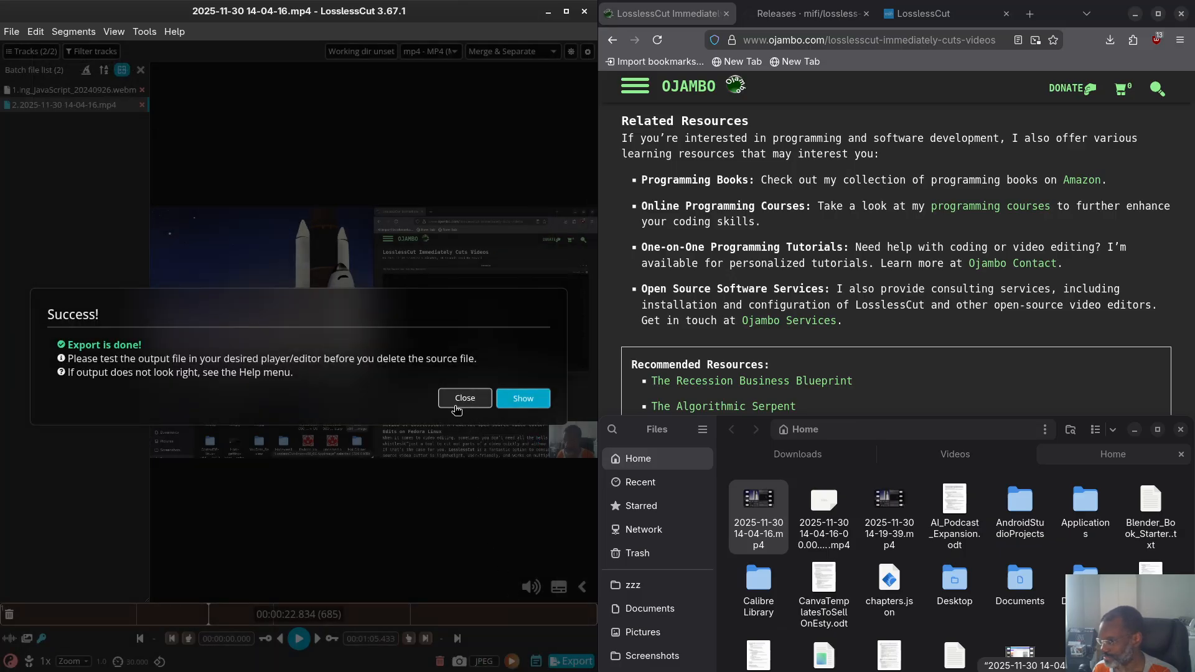
pyautogui.click(464, 398)
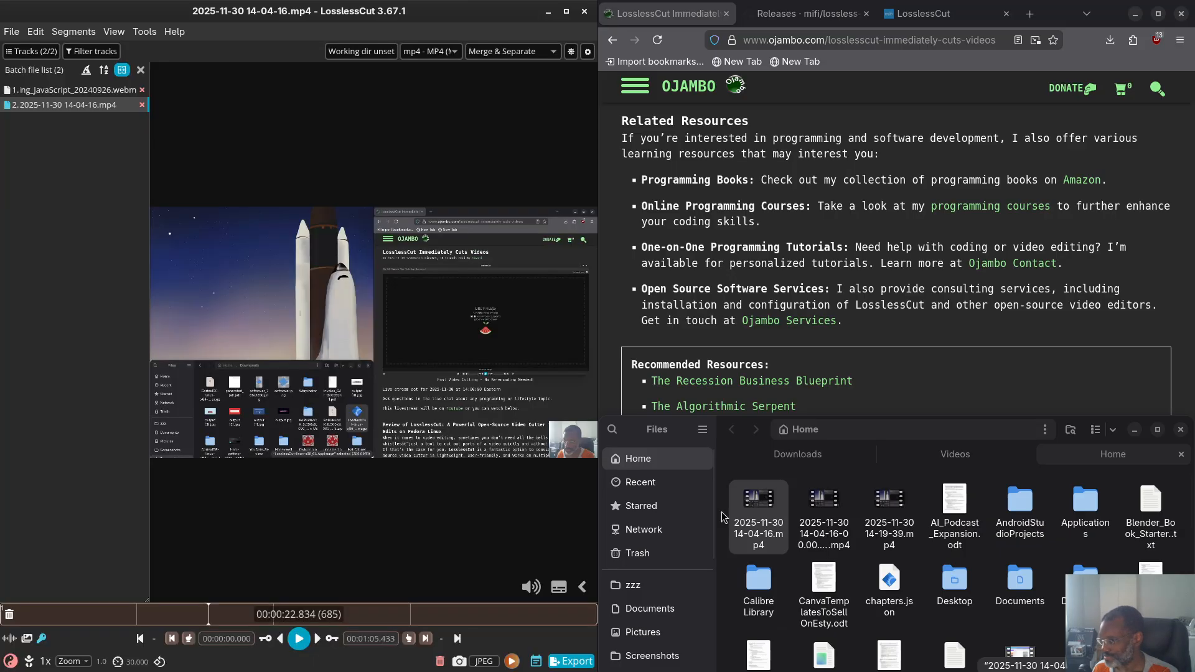
pyautogui.moveTo(890, 438); pyautogui.dragTo(528, 271)
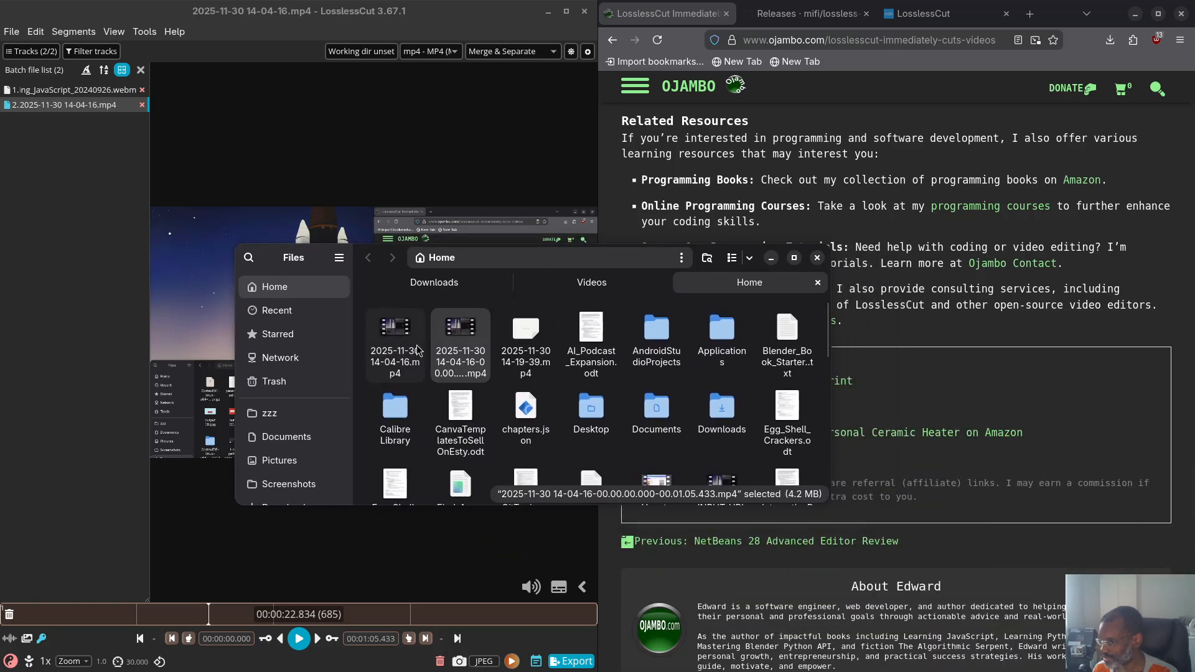
pyautogui.click(412, 349)
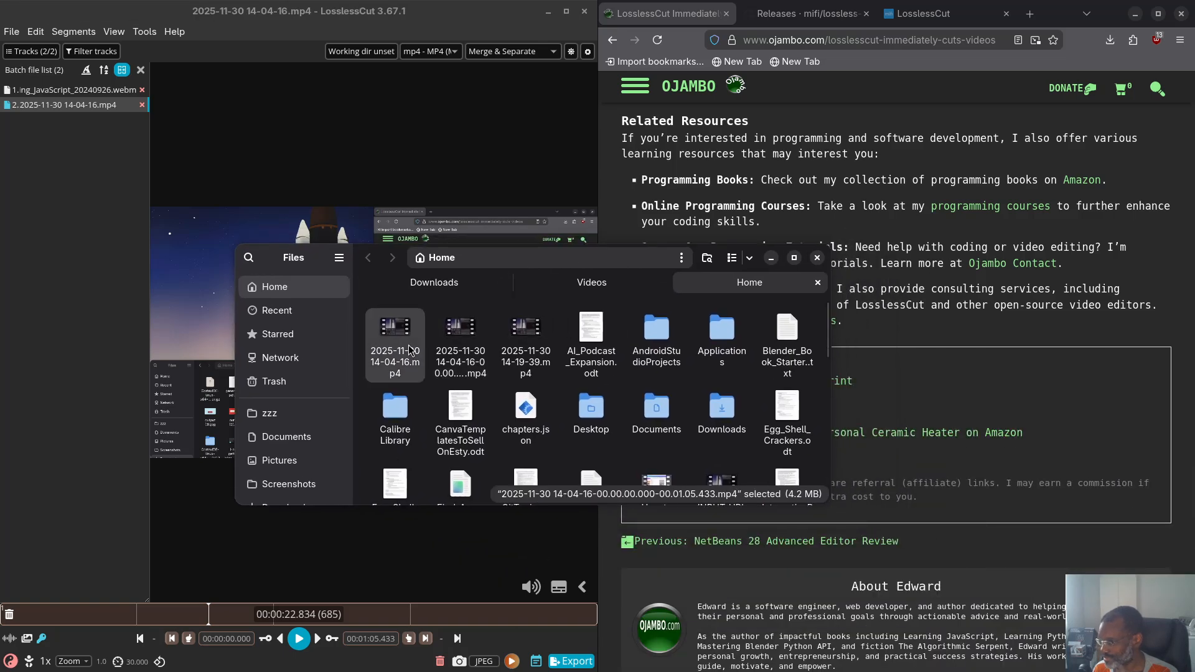
pyautogui.click(461, 341)
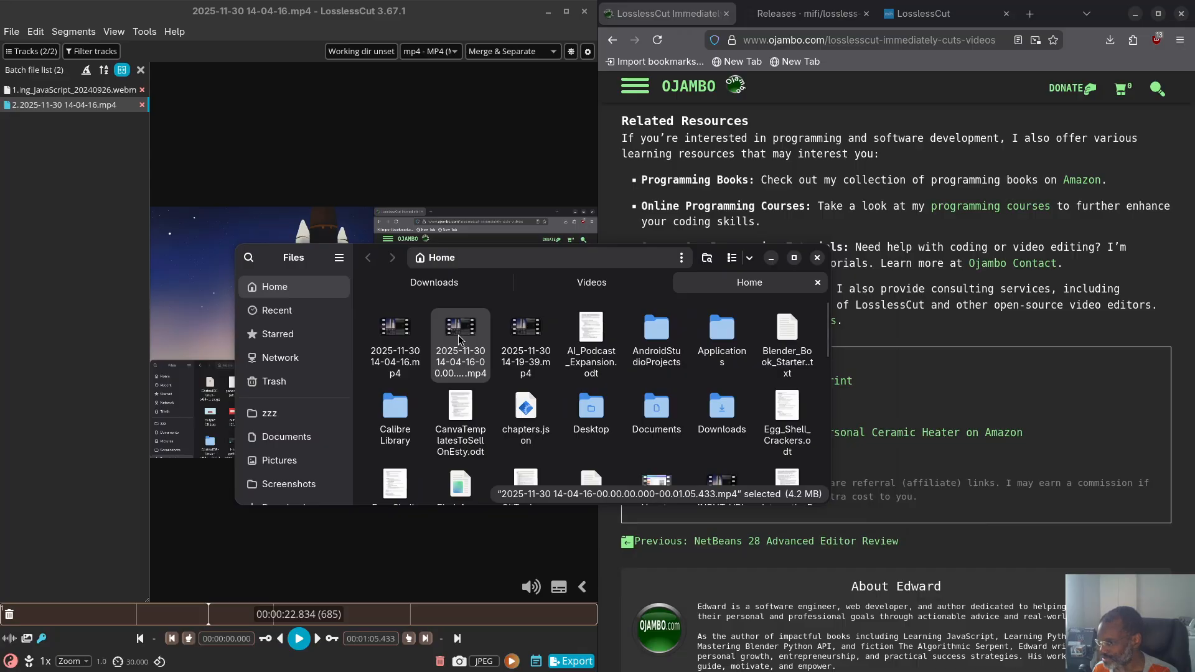
pyautogui.click(415, 344)
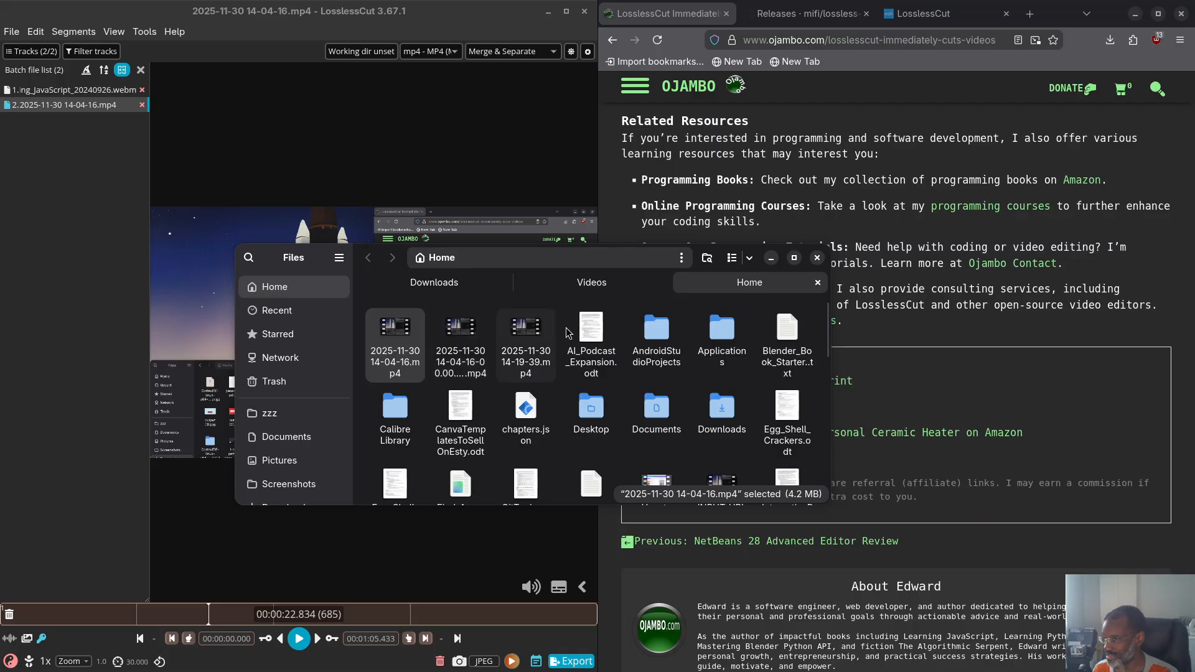
# Locate the merged WebM in the Videos folder and compare its file size with Learning_JavaScript_20240926.webm
pyautogui.click(598, 286)
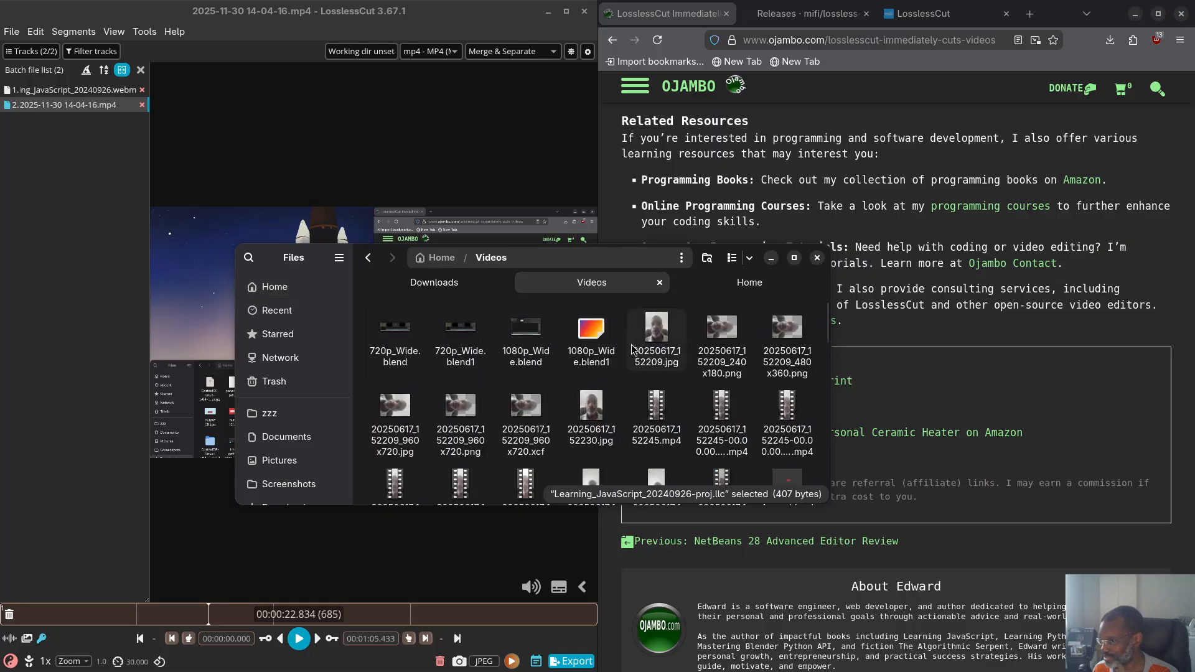
pyautogui.scroll(-5, 627, 373)
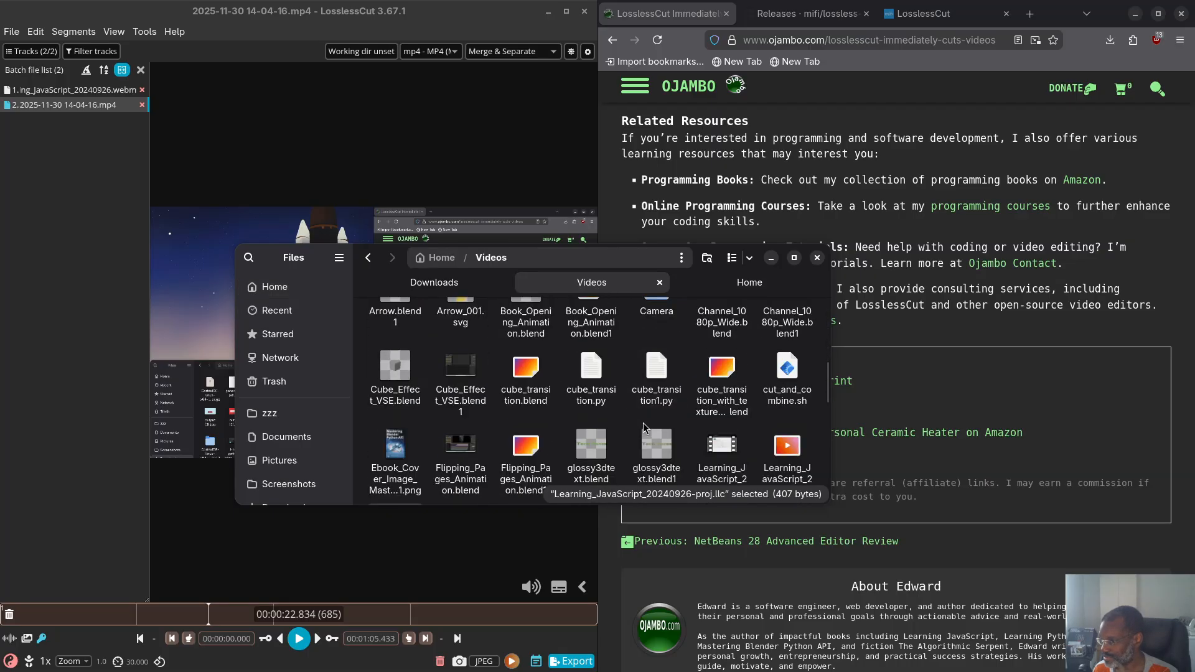
pyautogui.scroll(-2, 572, 404)
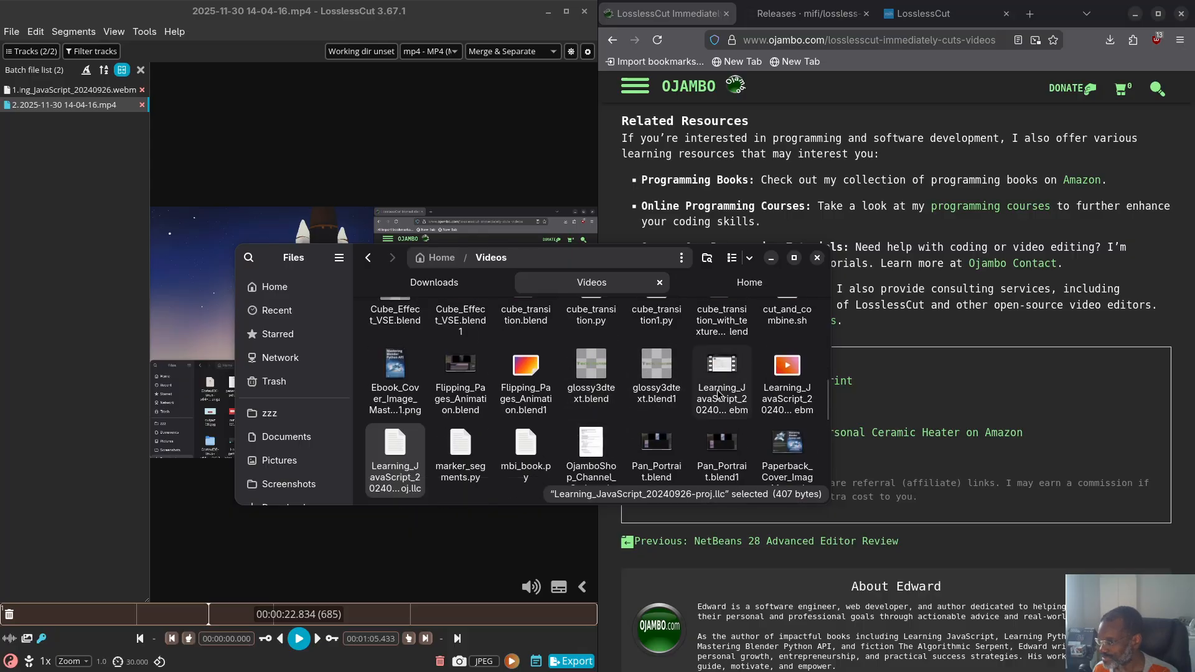
pyautogui.click(788, 379)
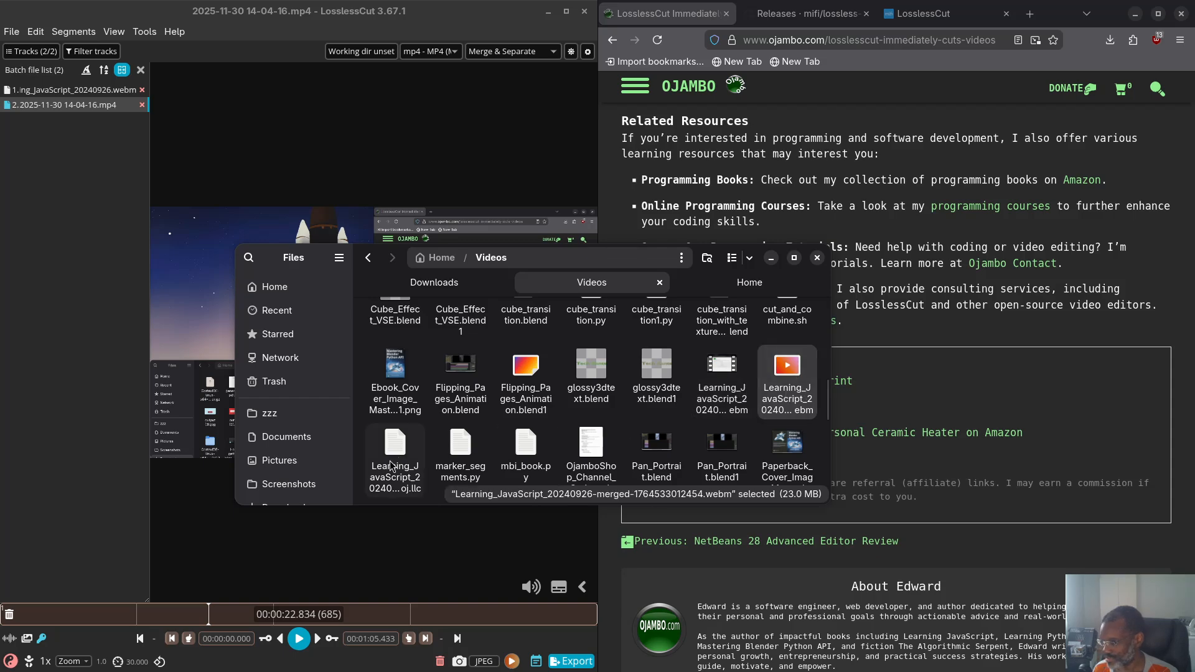
pyautogui.scroll(-1, 398, 468)
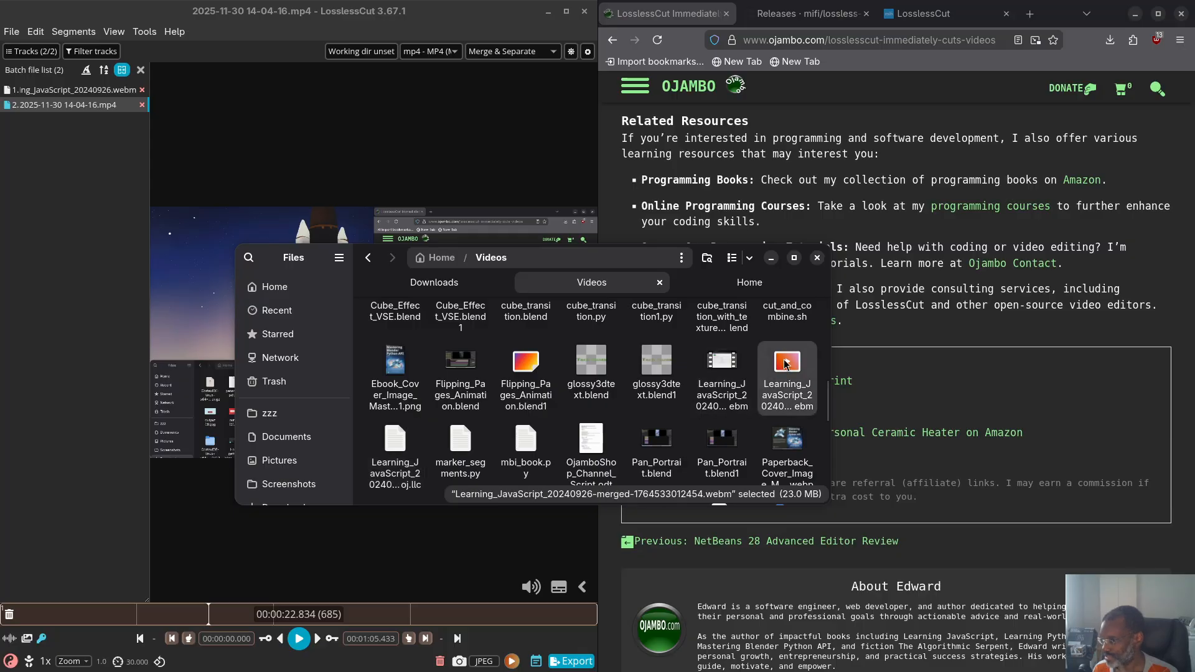
pyautogui.click(723, 378)
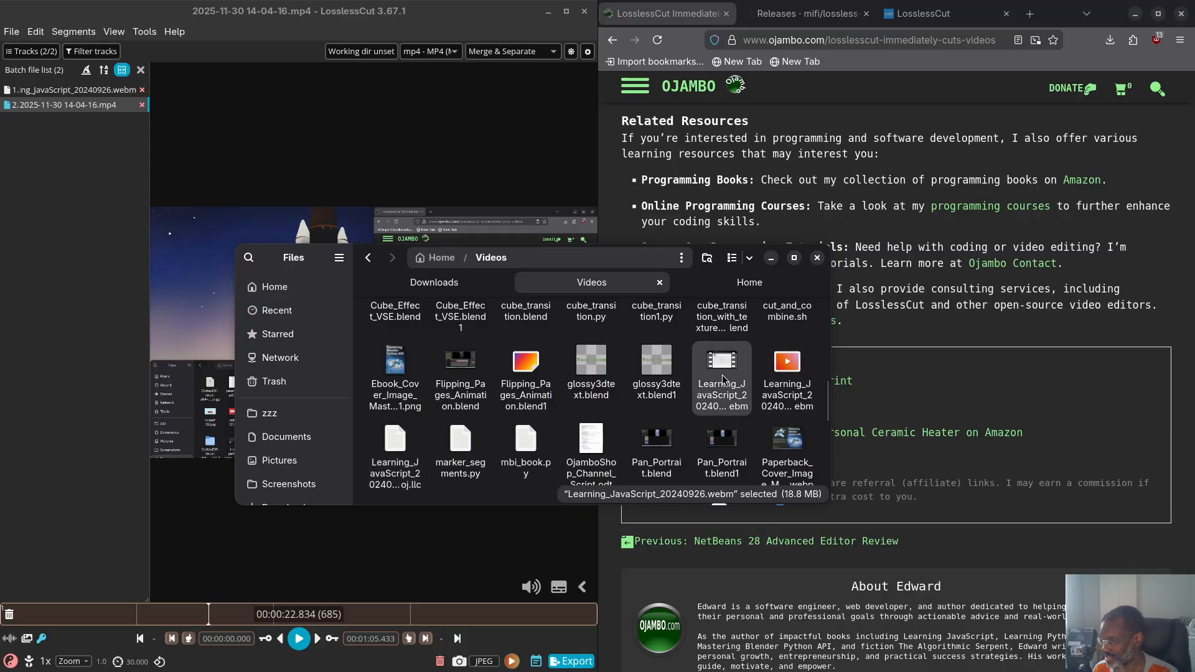
pyautogui.click(780, 372)
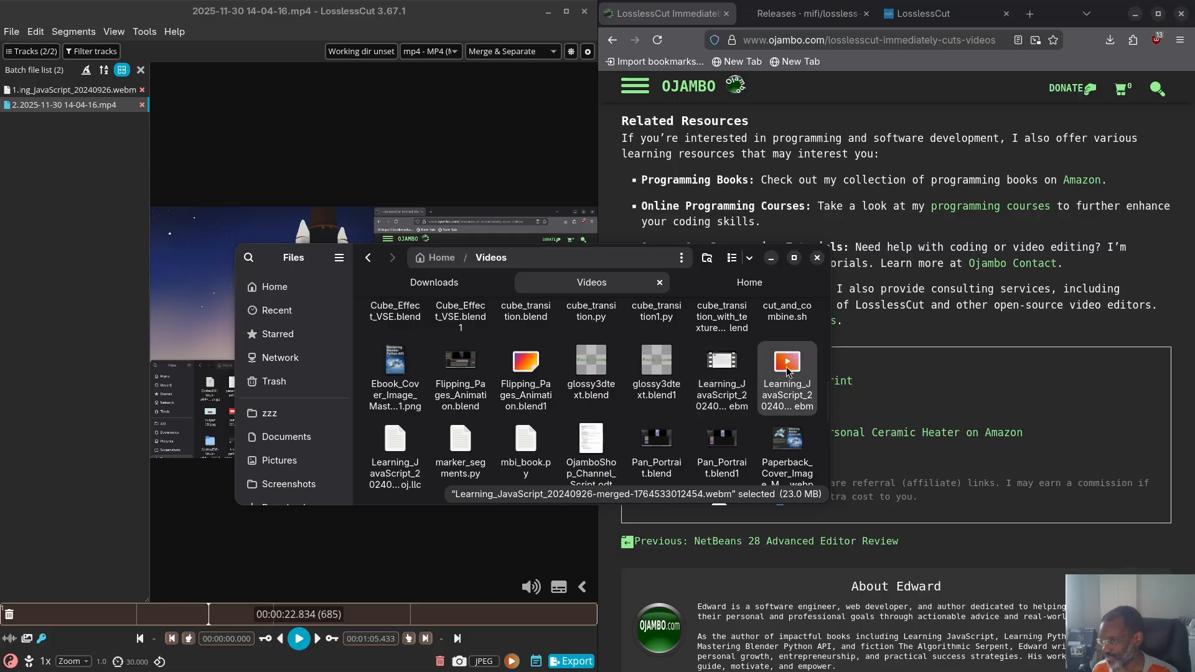
# Play the merged WebM in the media player, skipping to about 02:13:49 and to a point near the end
pyautogui.doubleClick(779, 372)
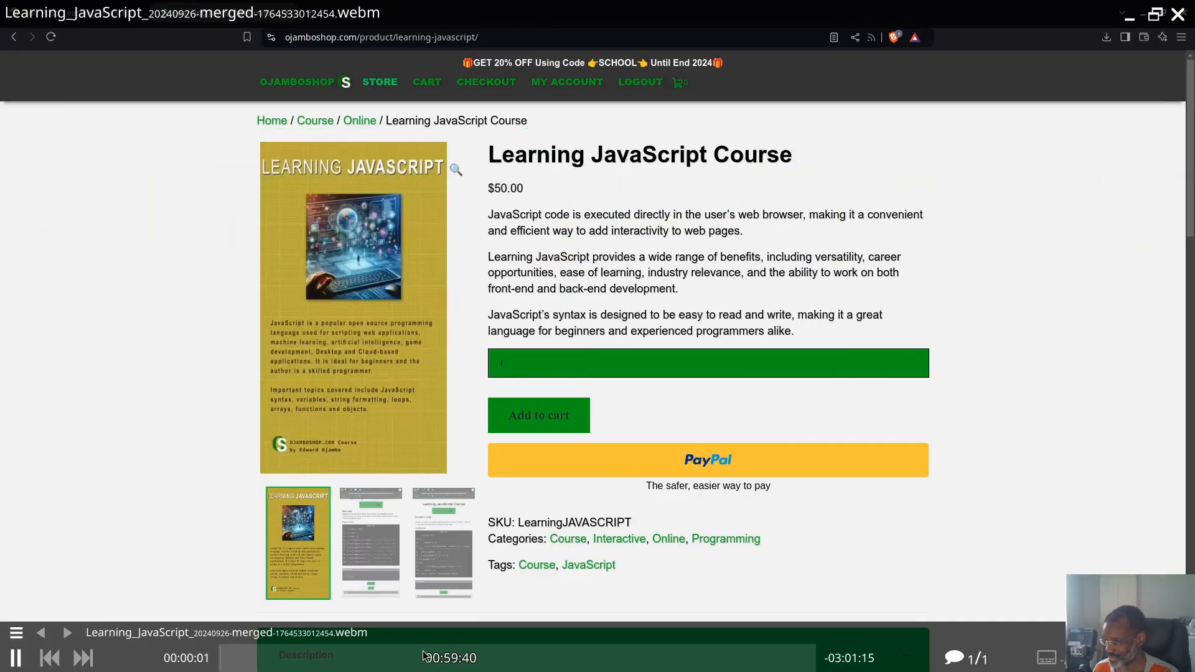
pyautogui.click(646, 658)
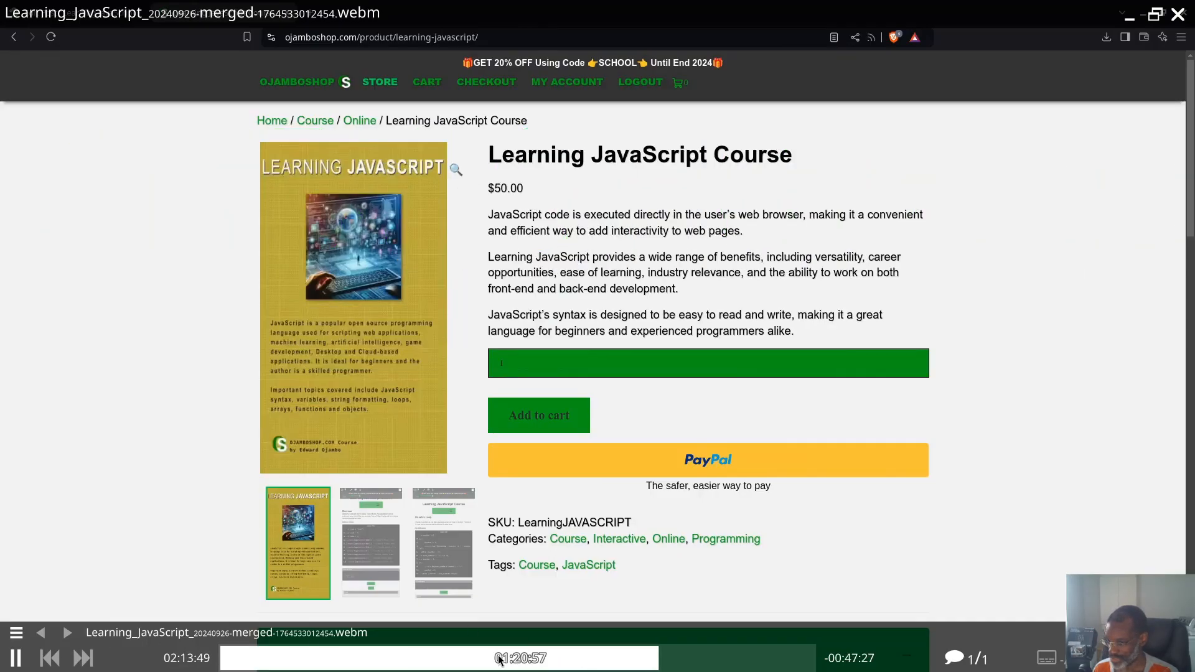
pyautogui.click(757, 659)
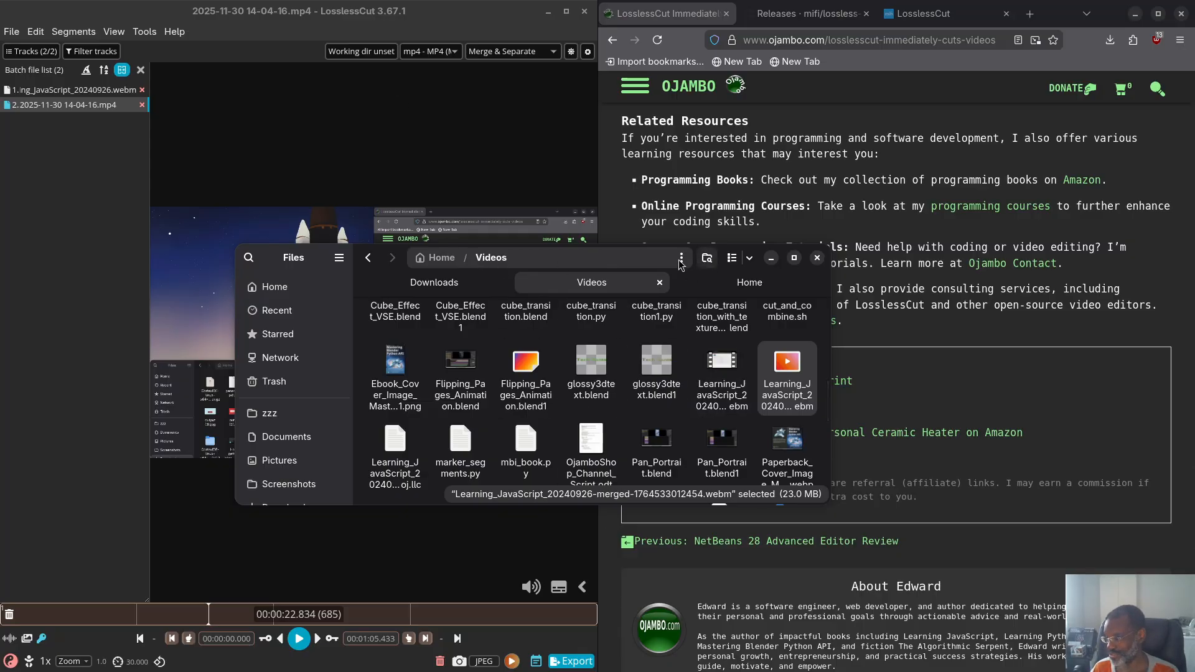
# Bring the video editor back in front of the file manager and select Learning_JavaScript_20240926.webm in the batch file list
pyautogui.moveTo(627, 260); pyautogui.dragTo(962, 111)
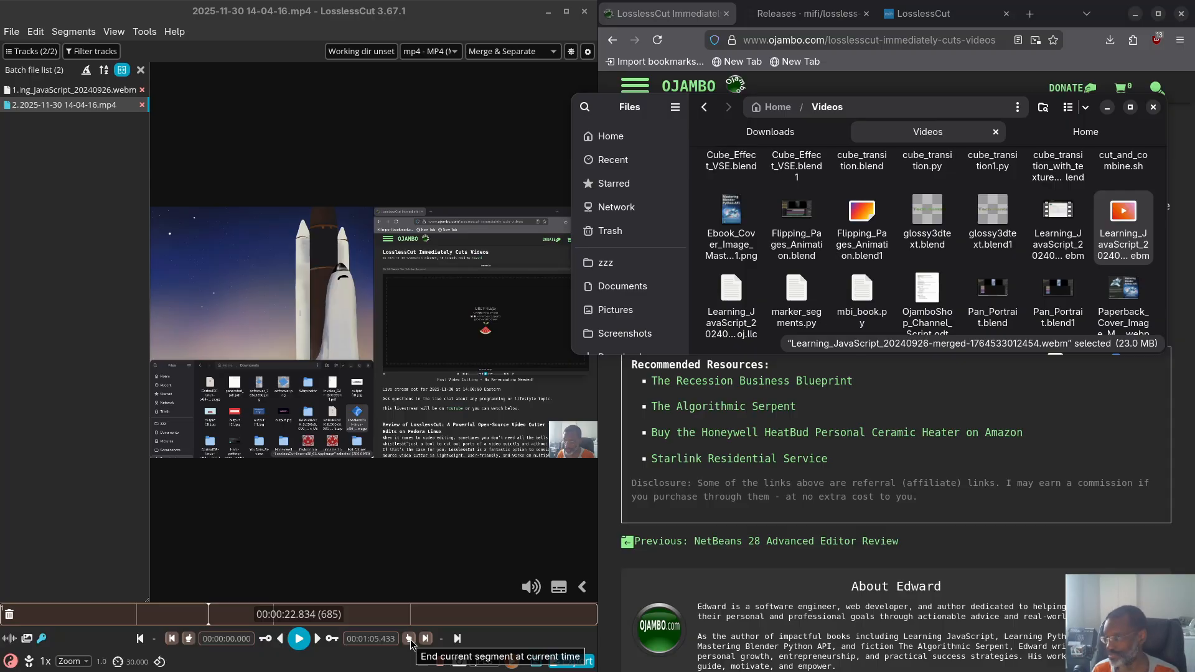
pyautogui.moveTo(971, 116); pyautogui.dragTo(464, 348)
pyautogui.click(600, 340)
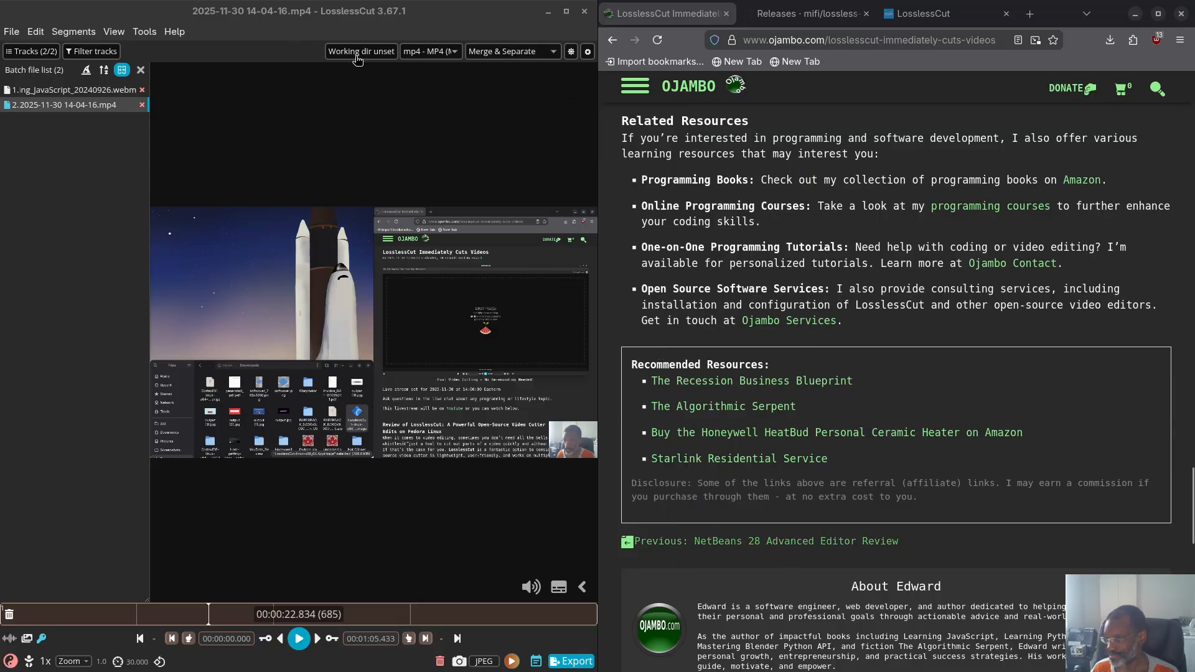
pyautogui.click(95, 89)
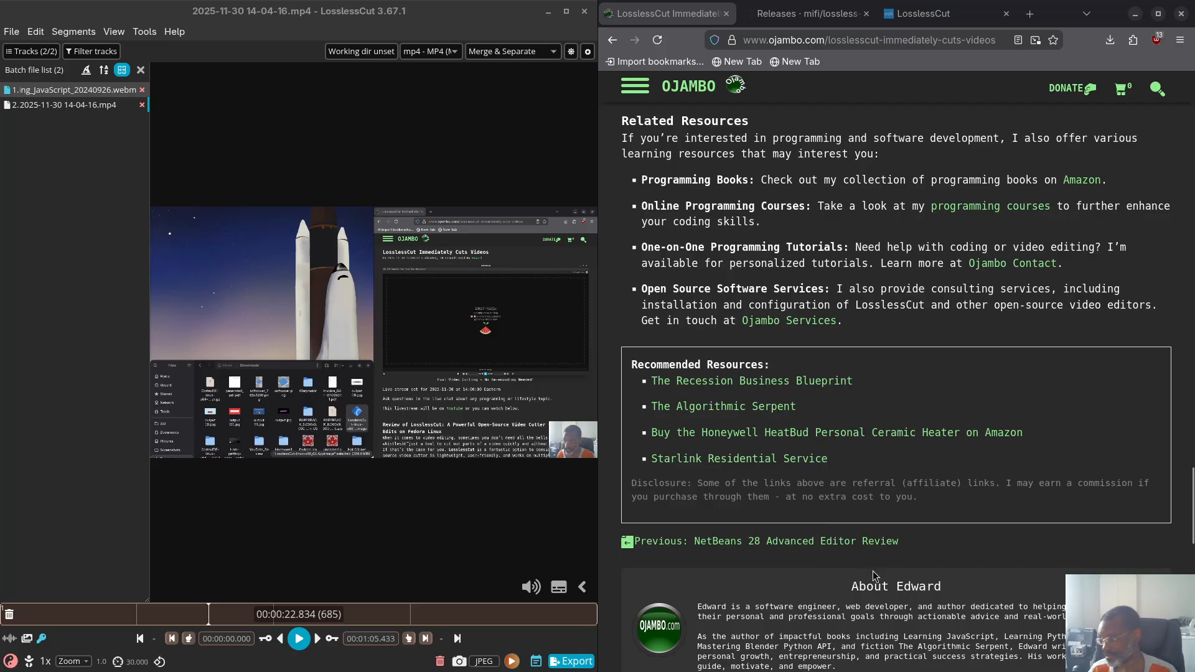
# Look through the rest of the LosslessCut article page, from the author section and comment form to the footer links
pyautogui.scroll(-5, 856, 646)
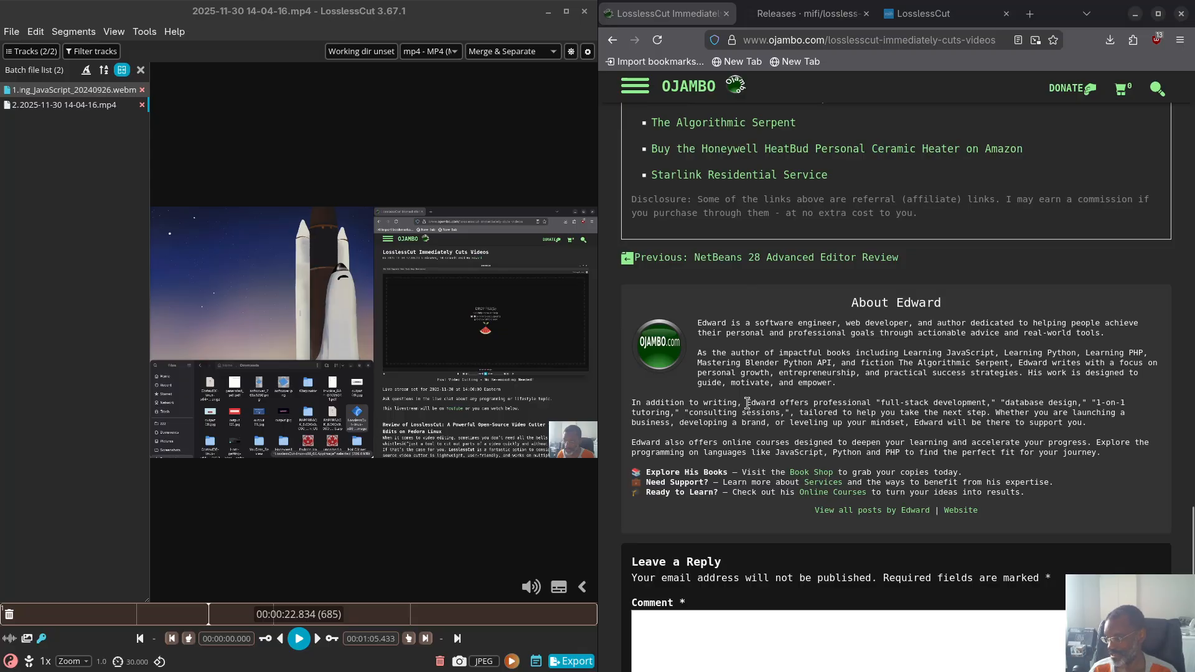
pyautogui.scroll(-1, 744, 404)
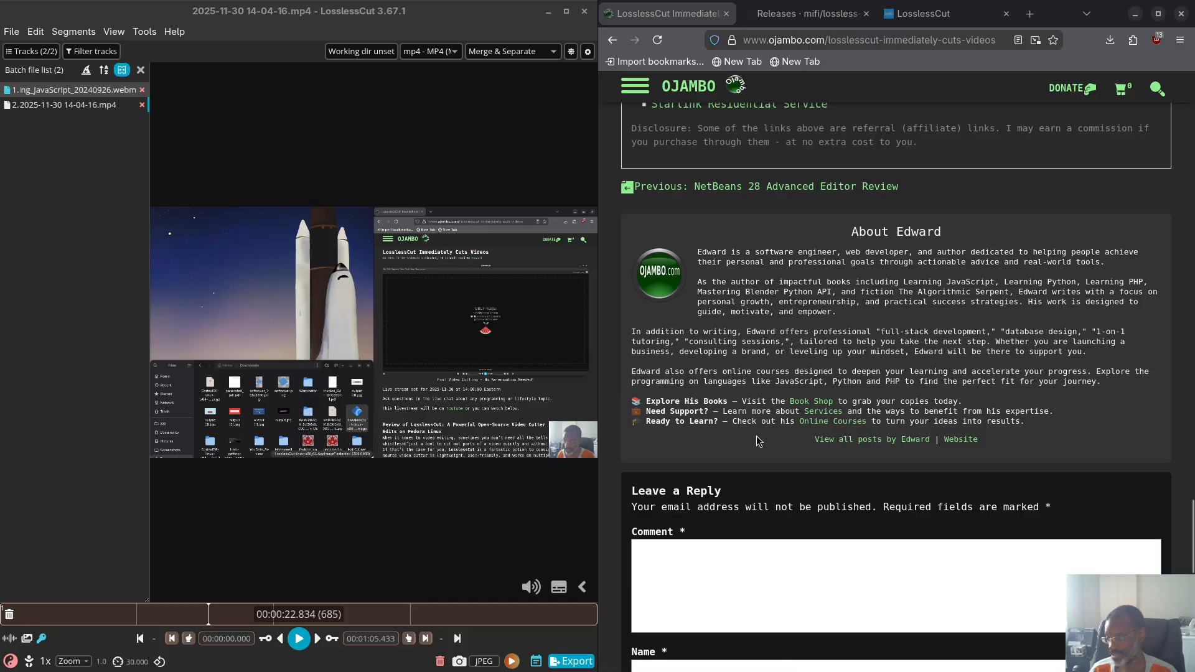
pyautogui.scroll(-4, 757, 436)
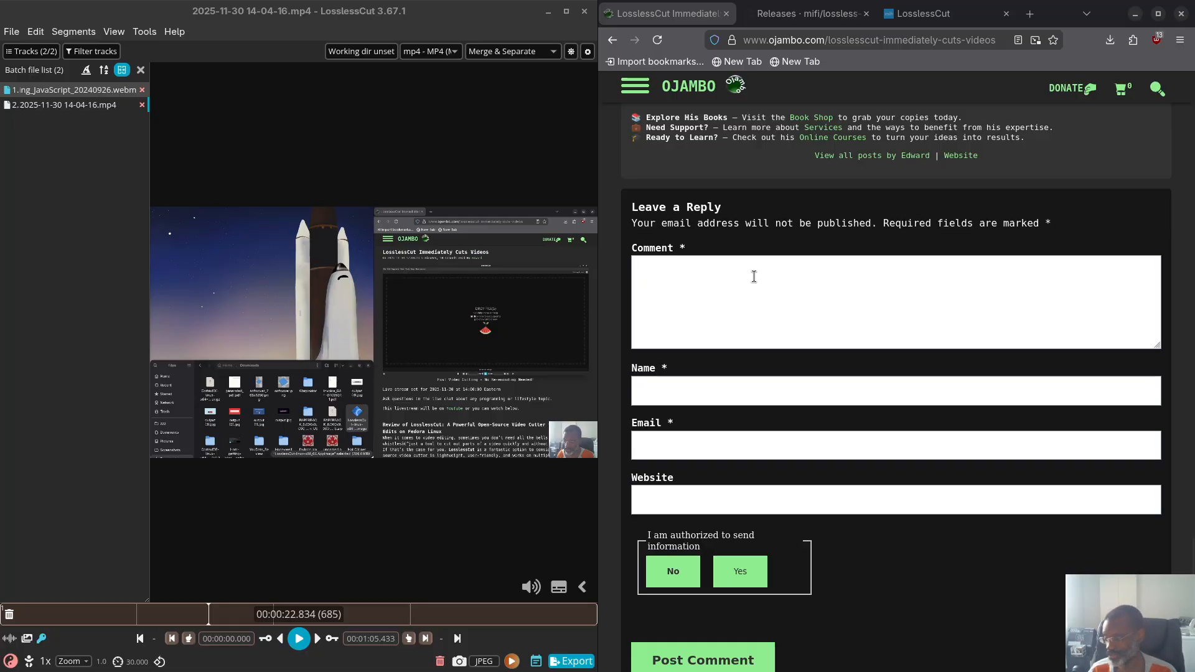
pyautogui.scroll(-1, 799, 341)
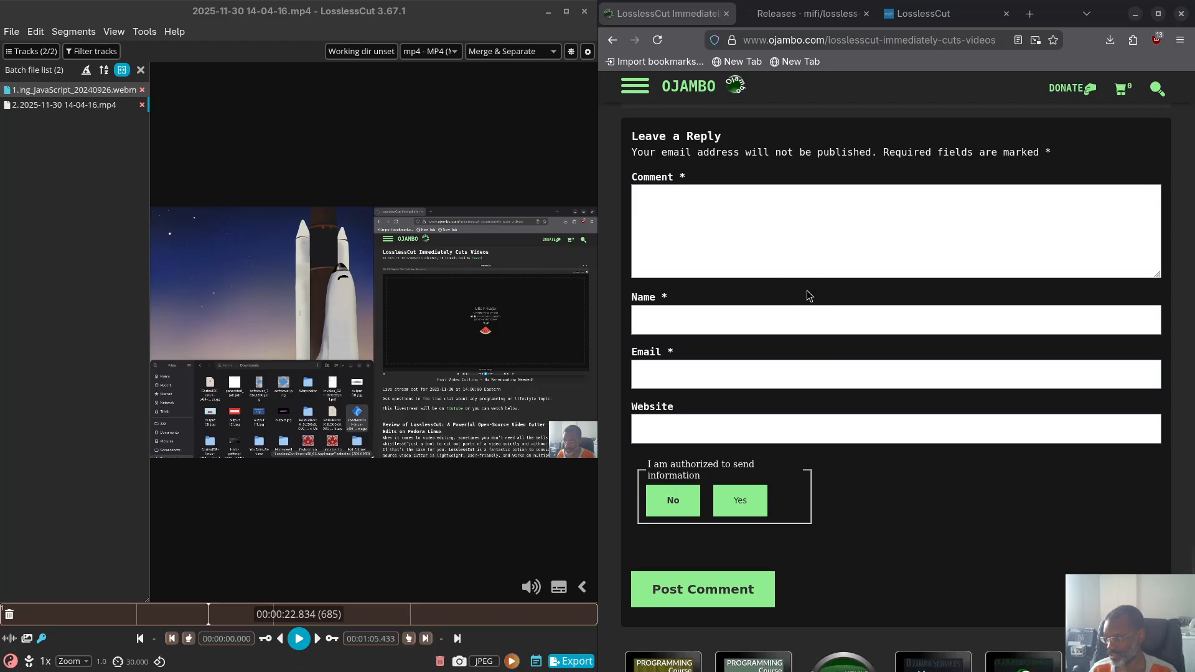
pyautogui.scroll(-2, 846, 317)
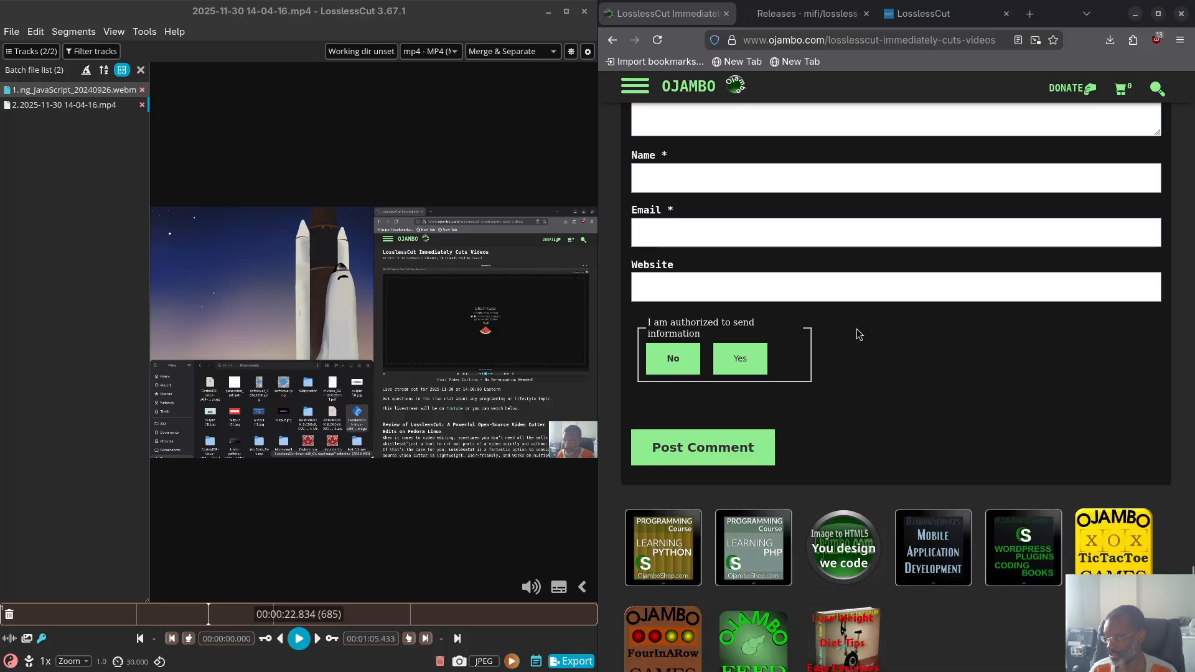
pyautogui.scroll(-3, 857, 333)
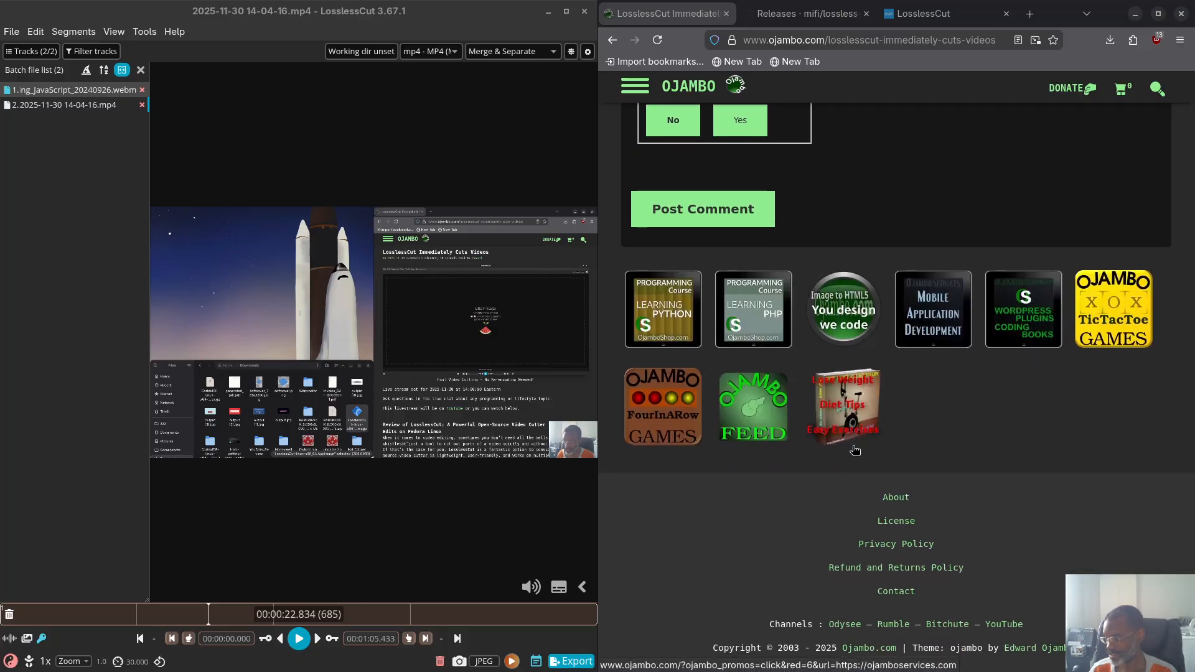